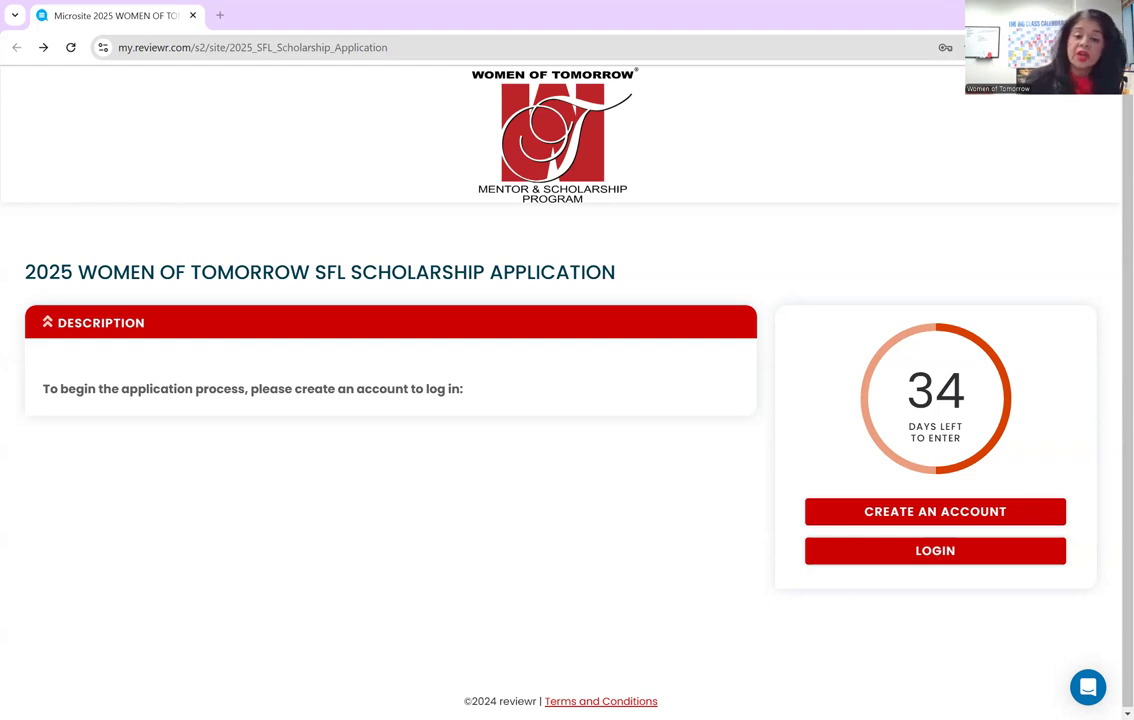
- Start a new applicant account and place the cursor in the sign-up form's email field
{"action": "left_click", "coordinate": [833, 511]}
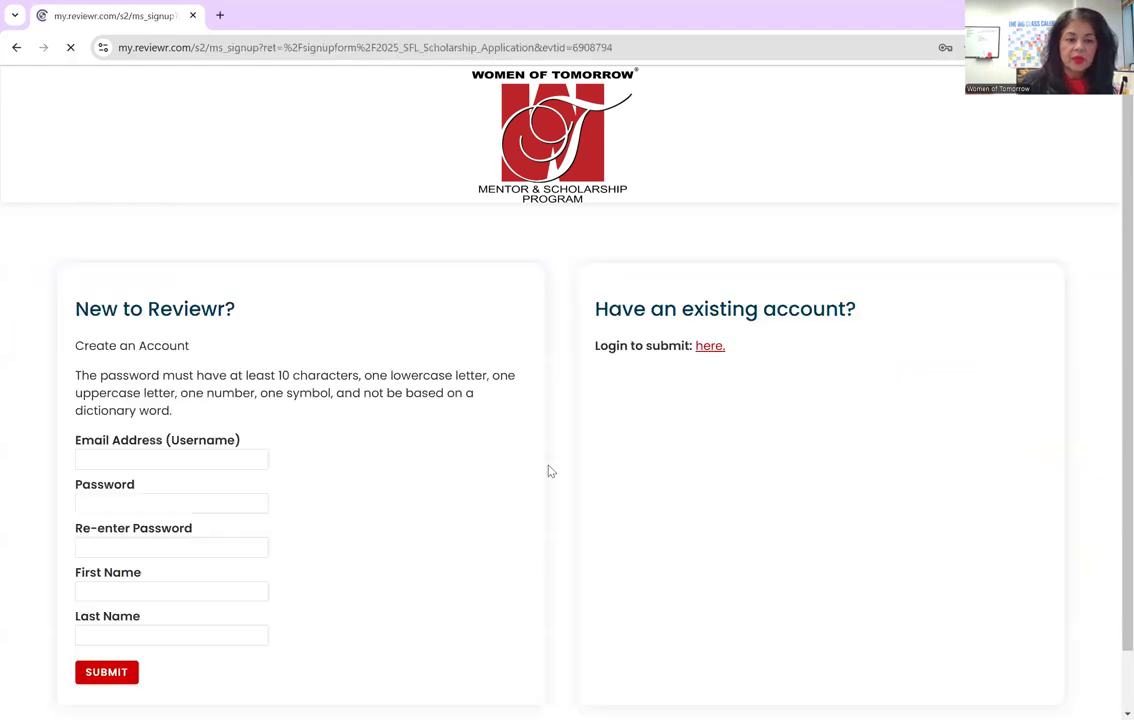
{"action": "left_click", "coordinate": [212, 458]}
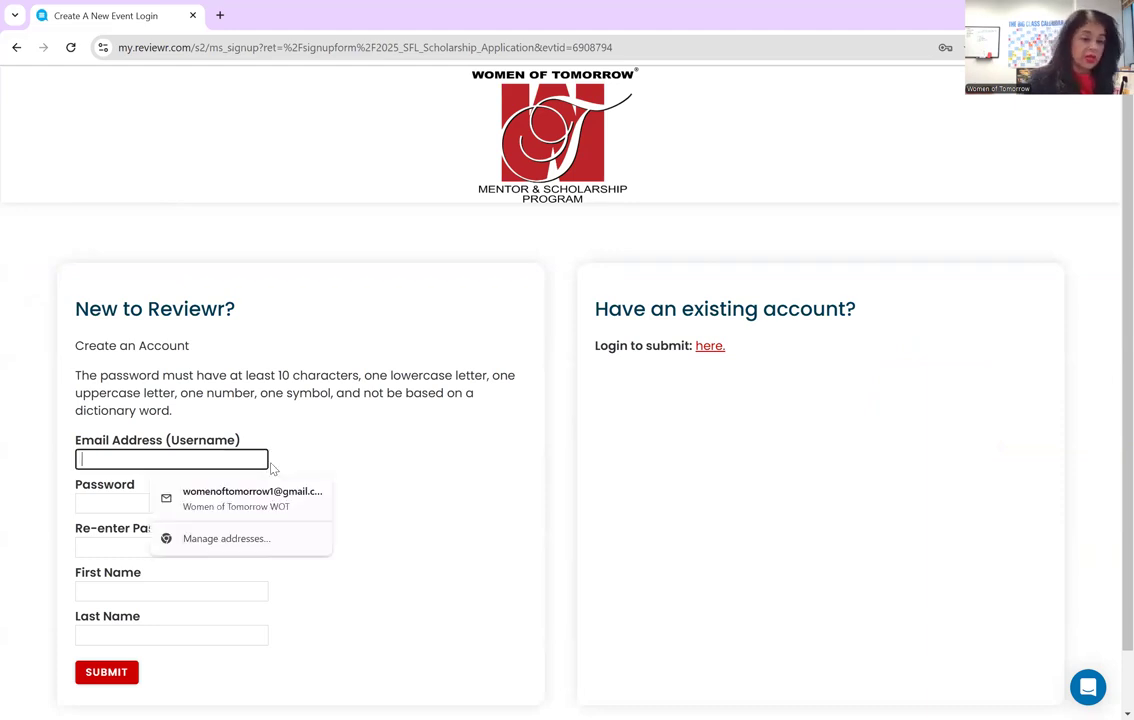
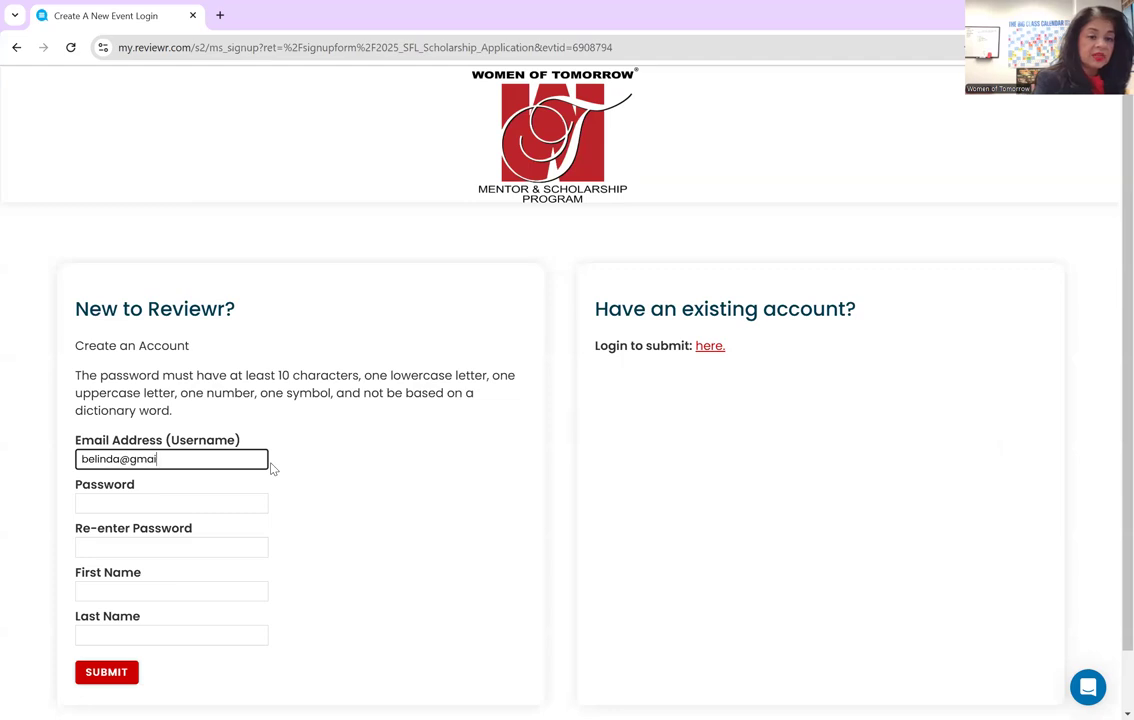
- Enter the account's email address and password, then move to the password confirmation
{"action": "left_click", "coordinate": [245, 499]}
{"action": "type", "text": "••••••••"}
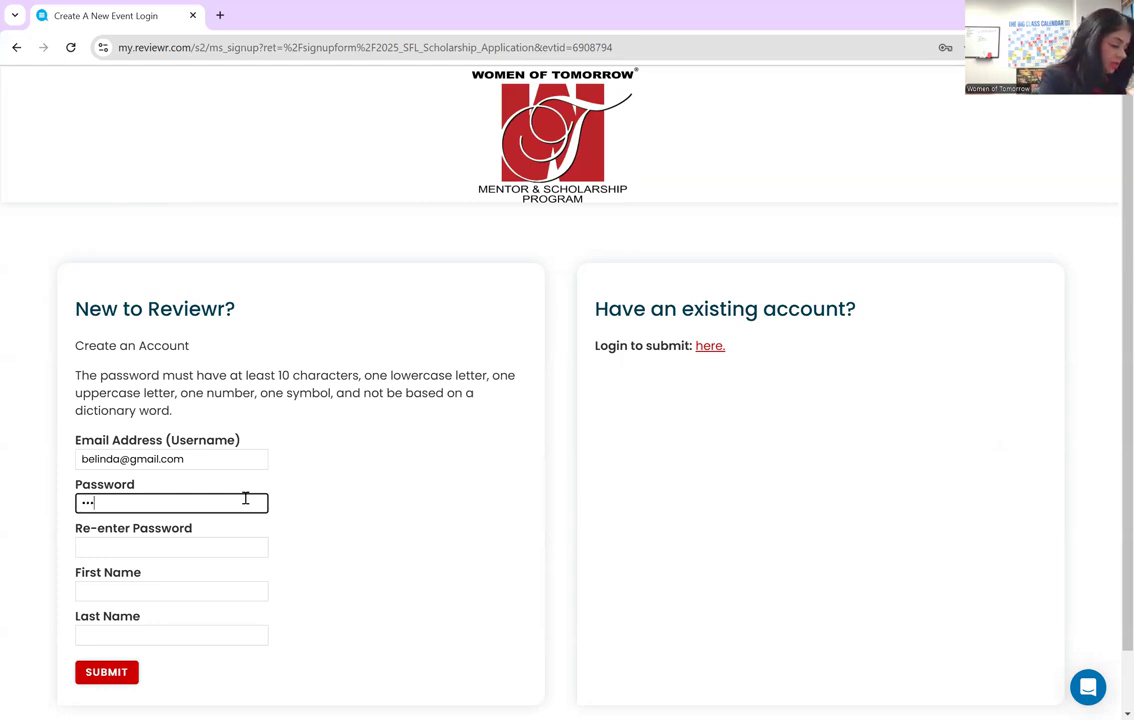
{"action": "type", "text": "••••"}
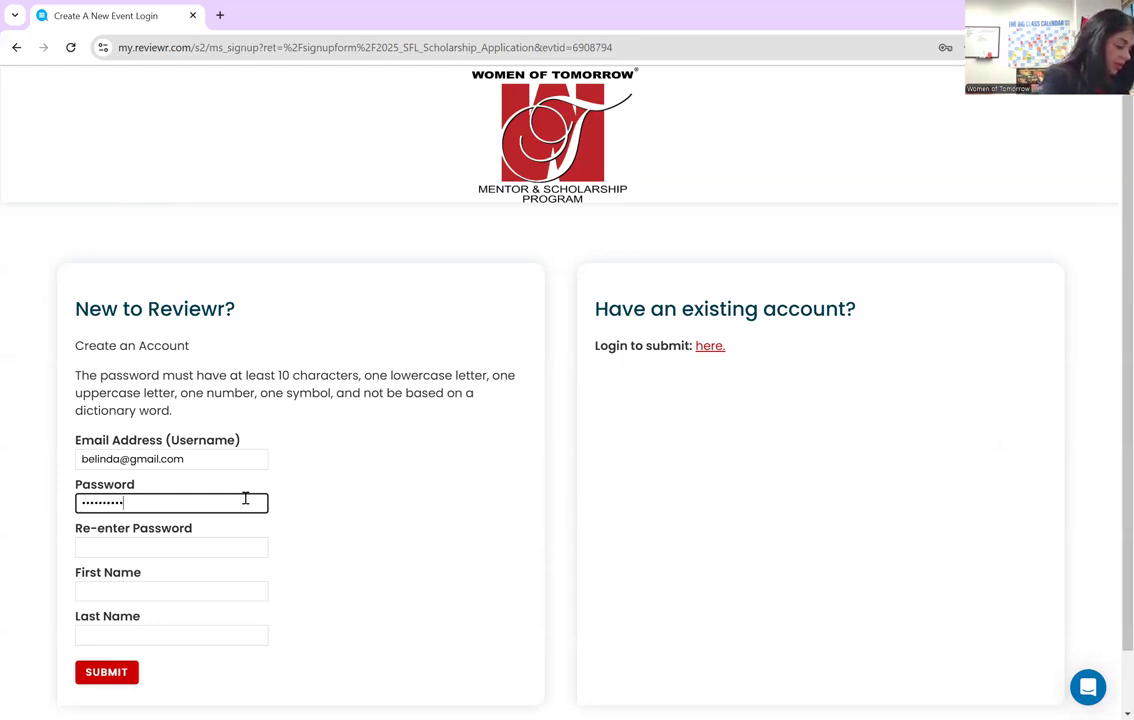
{"action": "key", "text": "Tab"}
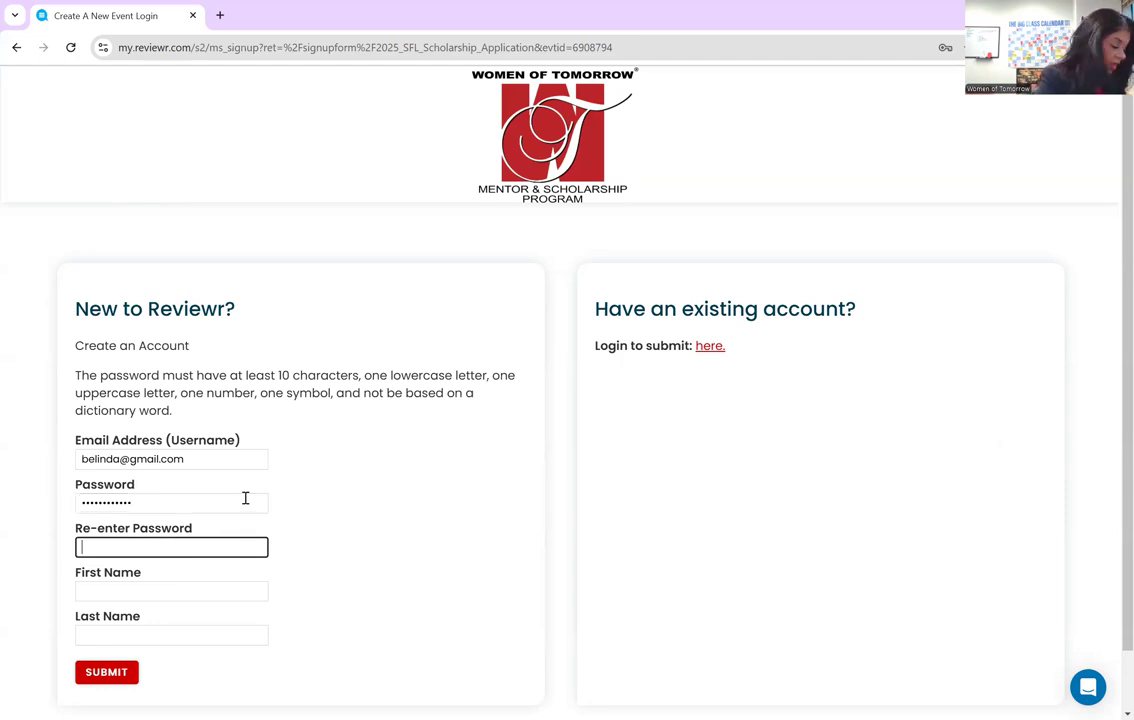
{"action": "type", "text": "••••••••••••••"}
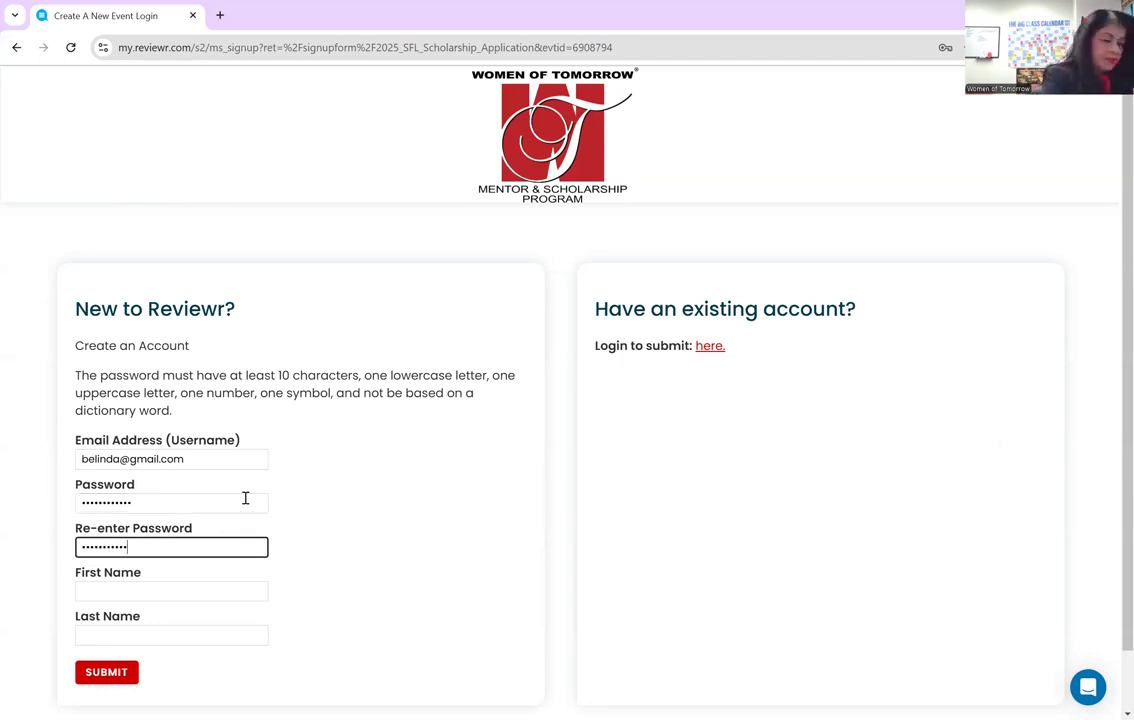
- Fill in the applicant's first and last name and submit the sign-up form
{"action": "left_click", "coordinate": [209, 592]}
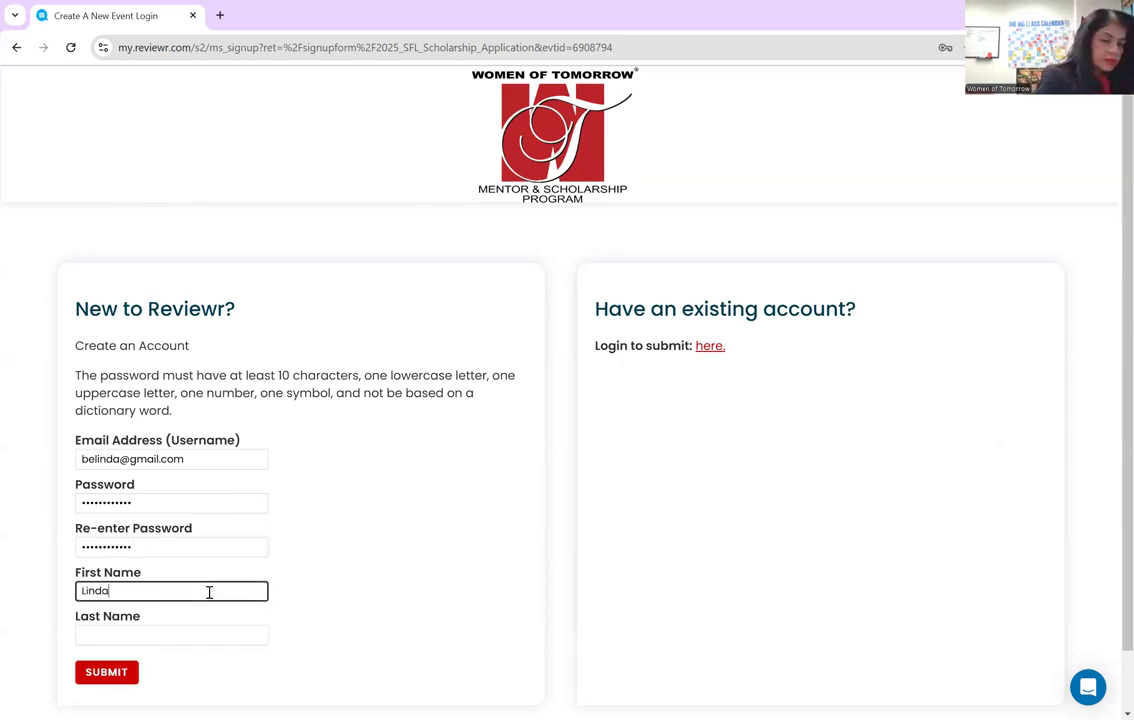
{"action": "left_click", "coordinate": [189, 641]}
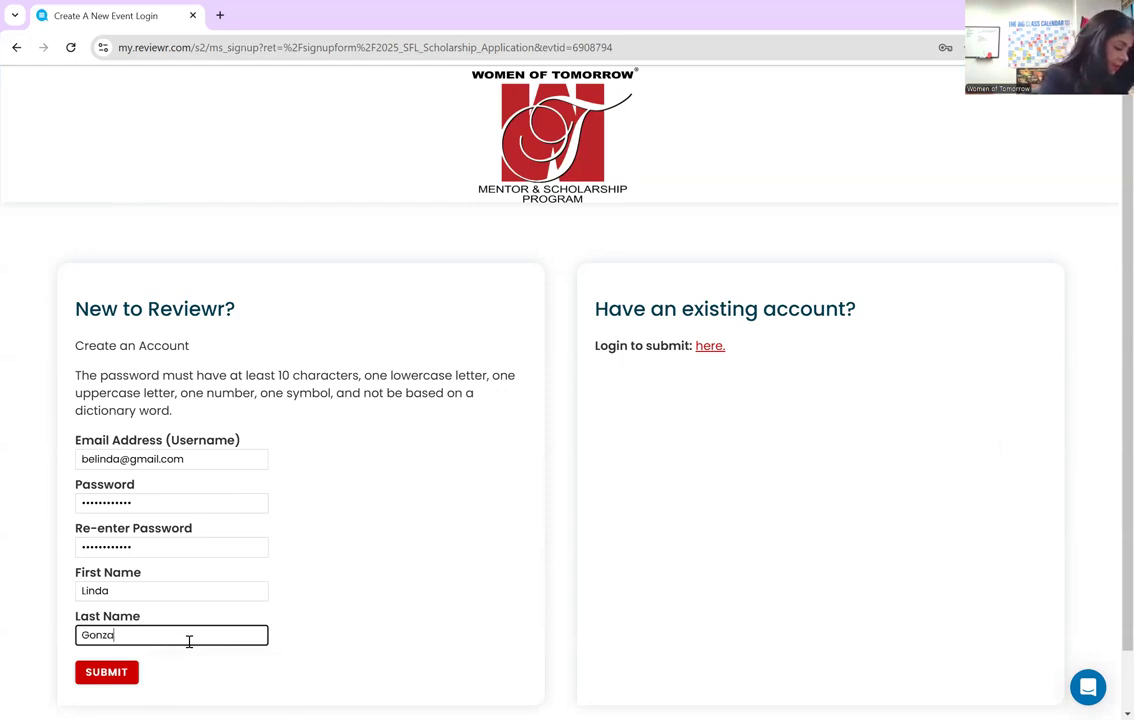
{"action": "left_click", "coordinate": [111, 677]}
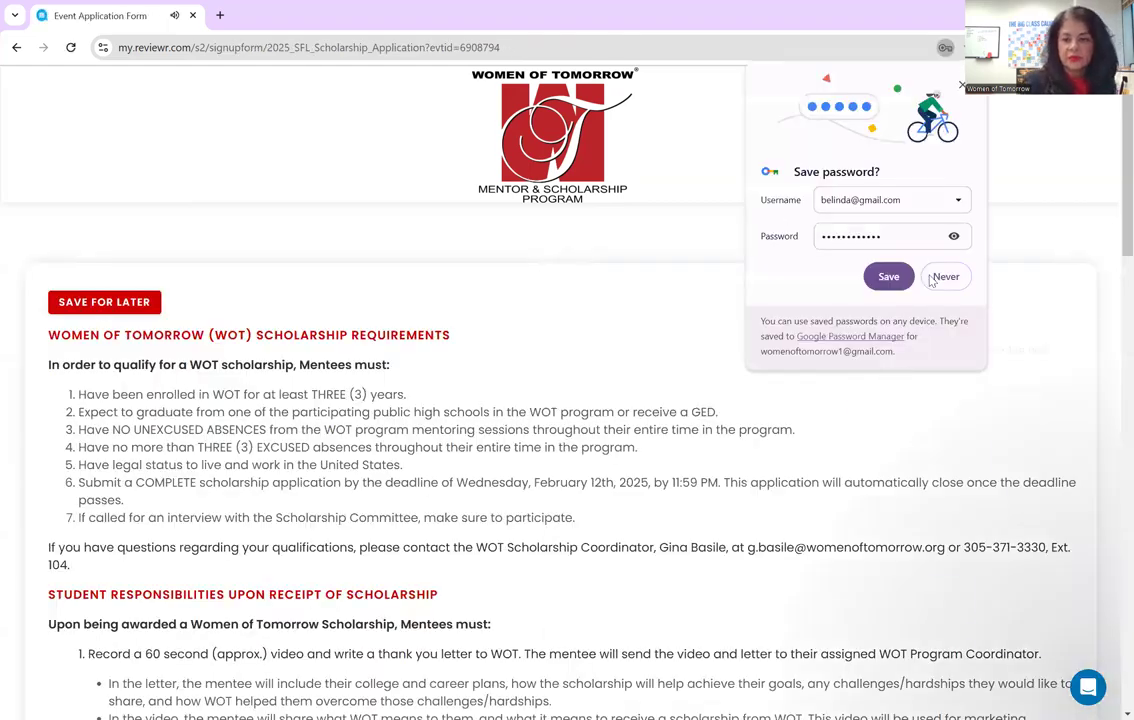
- Decline Chrome's save-password offer and close the Reviewr chat greeting
{"action": "left_click", "coordinate": [732, 325]}
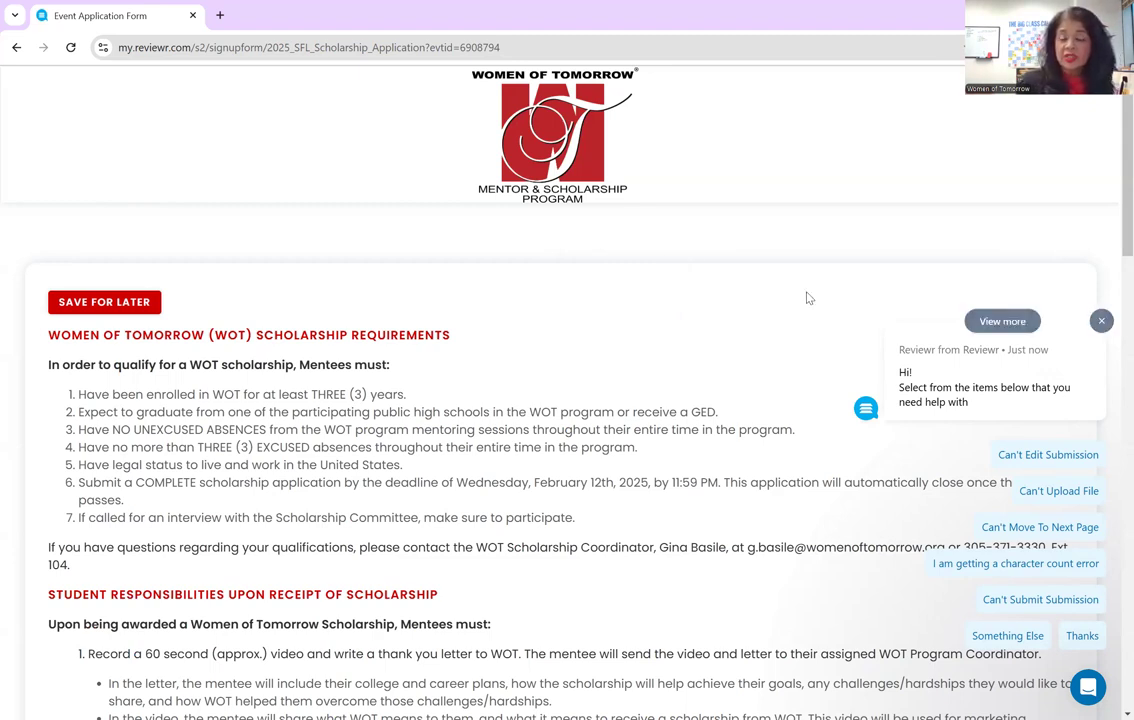
{"action": "left_click", "coordinate": [1100, 321]}
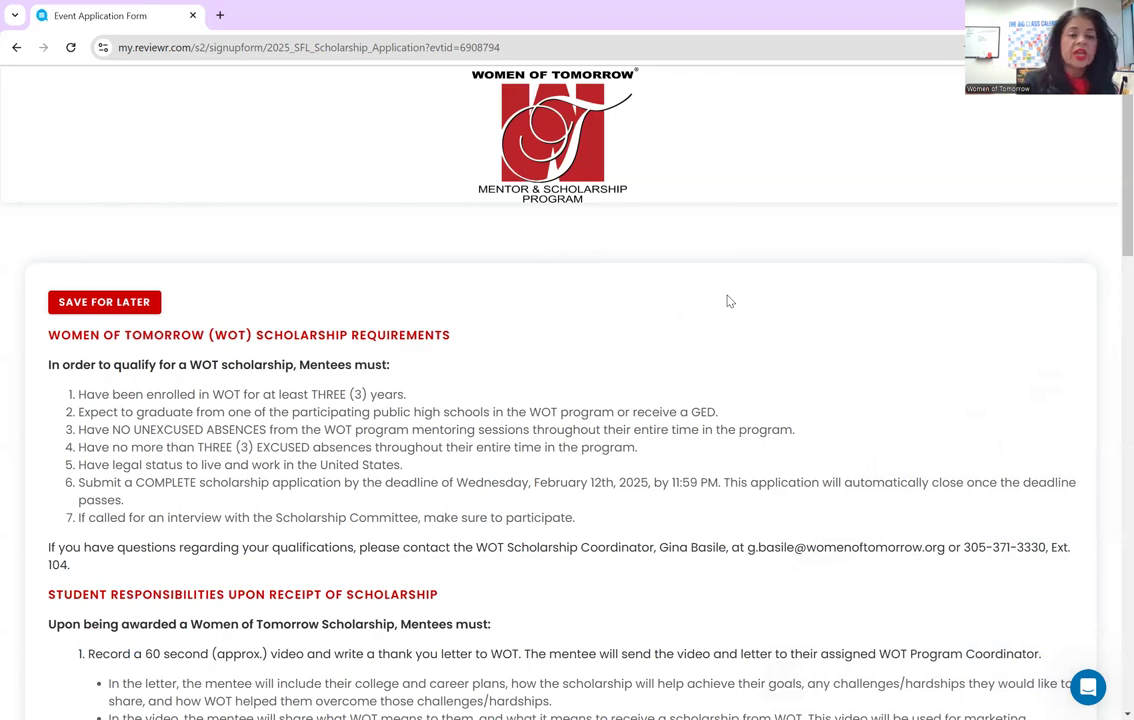
{"action": "scroll", "coordinate": [728, 301], "scroll_direction": "down", "scroll_amount": 2}
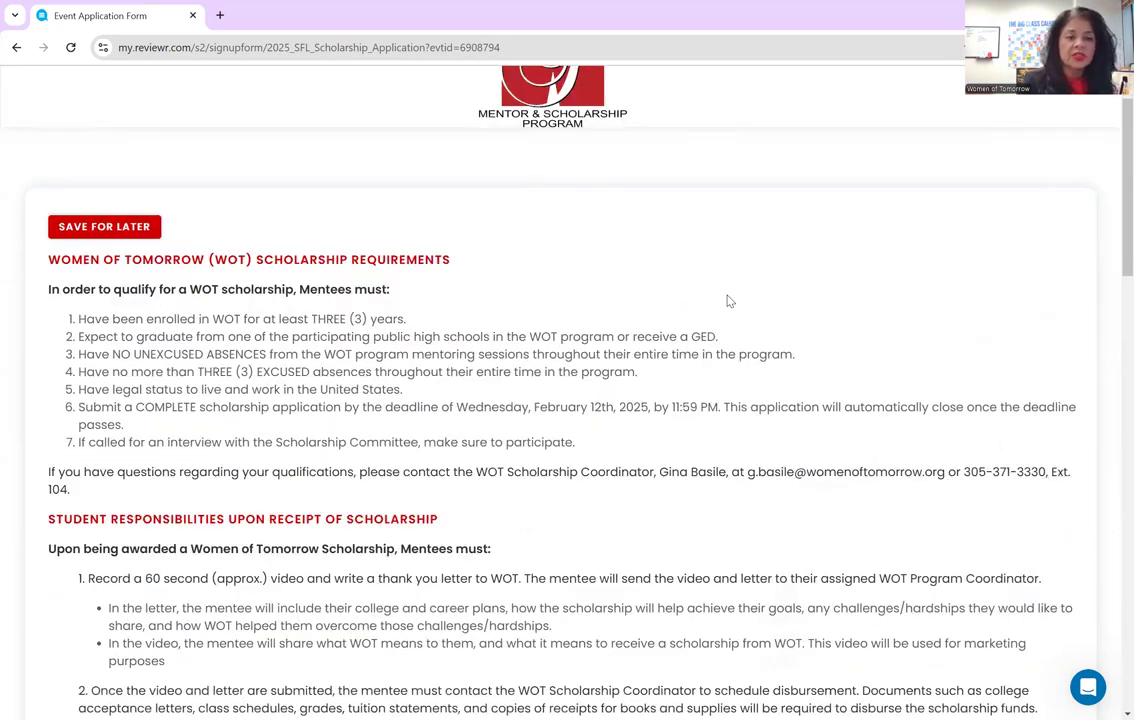
{"action": "scroll", "coordinate": [728, 301], "scroll_direction": "down", "scroll_amount": 2}
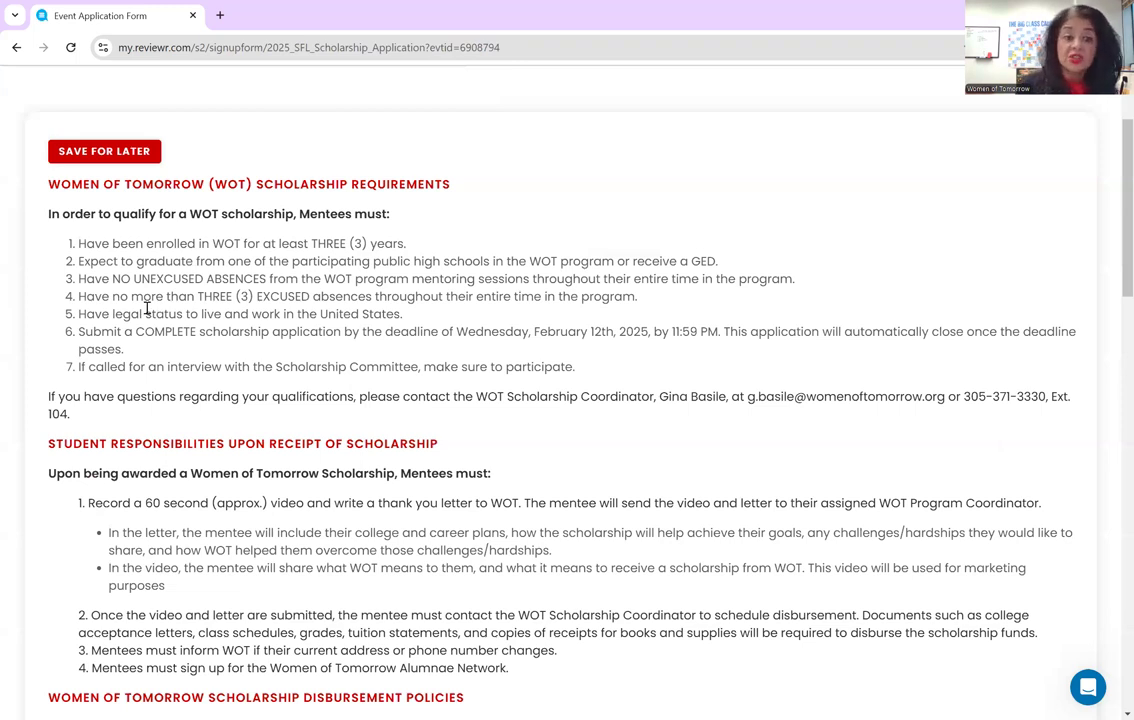
{"action": "scroll", "coordinate": [157, 309], "scroll_direction": "down", "scroll_amount": 1}
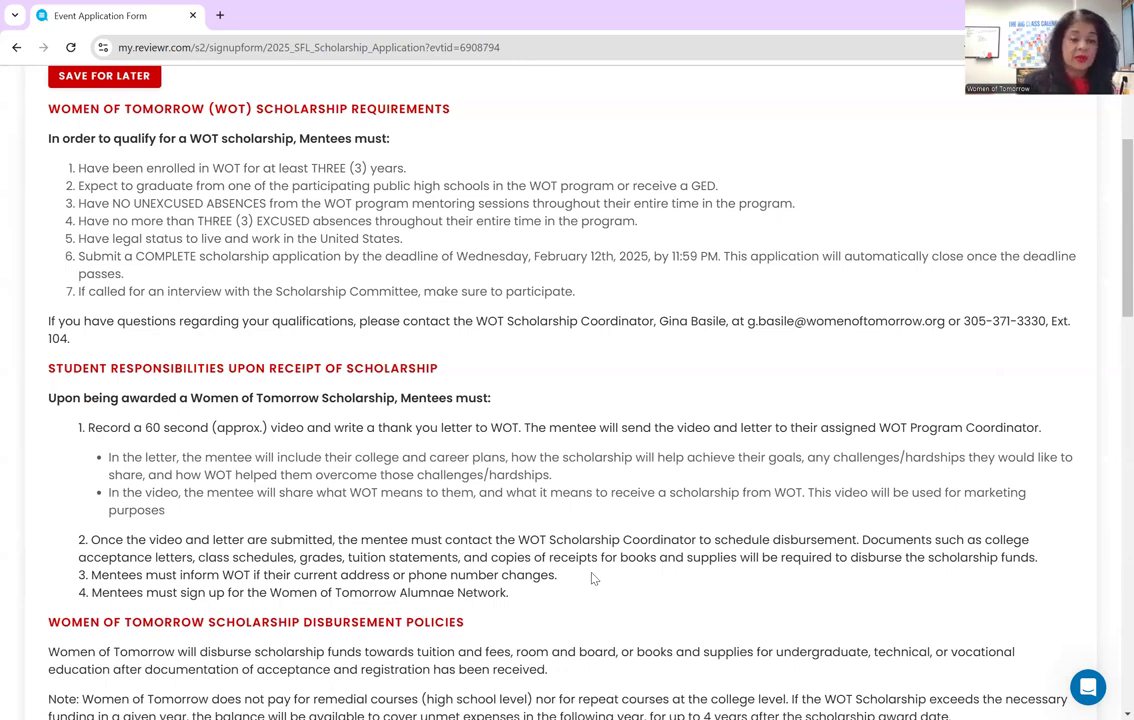
{"action": "scroll", "coordinate": [592, 578], "scroll_direction": "down", "scroll_amount": 4}
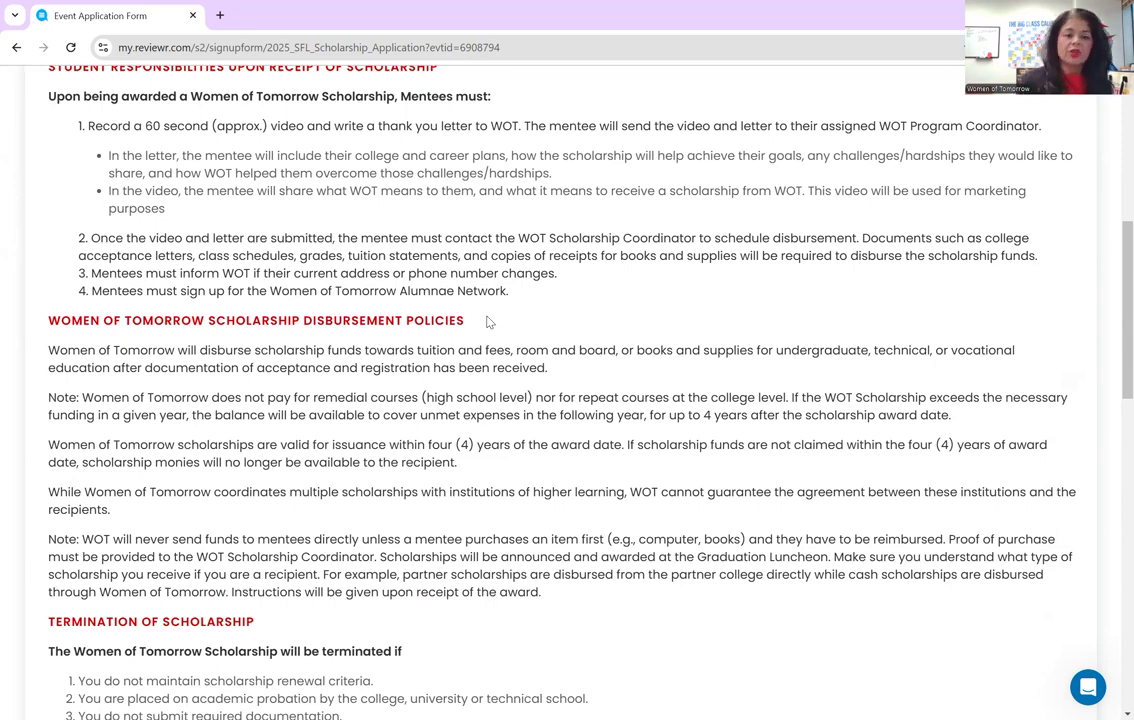
{"action": "scroll", "coordinate": [500, 320], "scroll_direction": "down", "scroll_amount": 3}
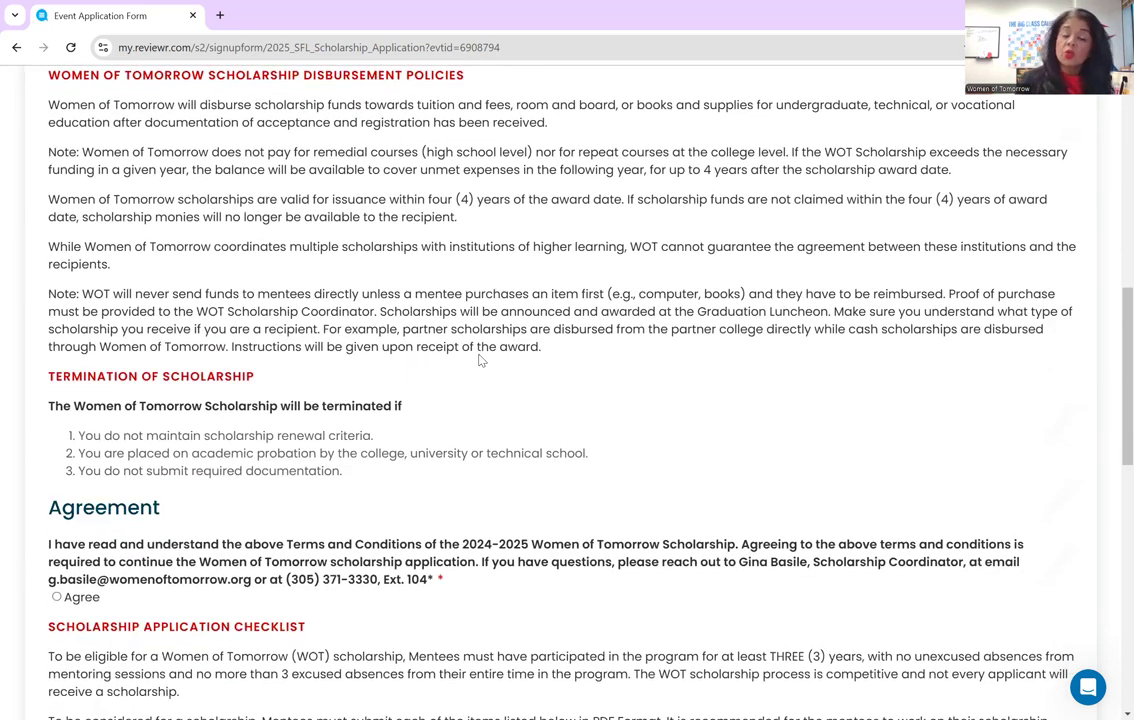
{"action": "scroll", "coordinate": [479, 360], "scroll_direction": "down", "scroll_amount": 1}
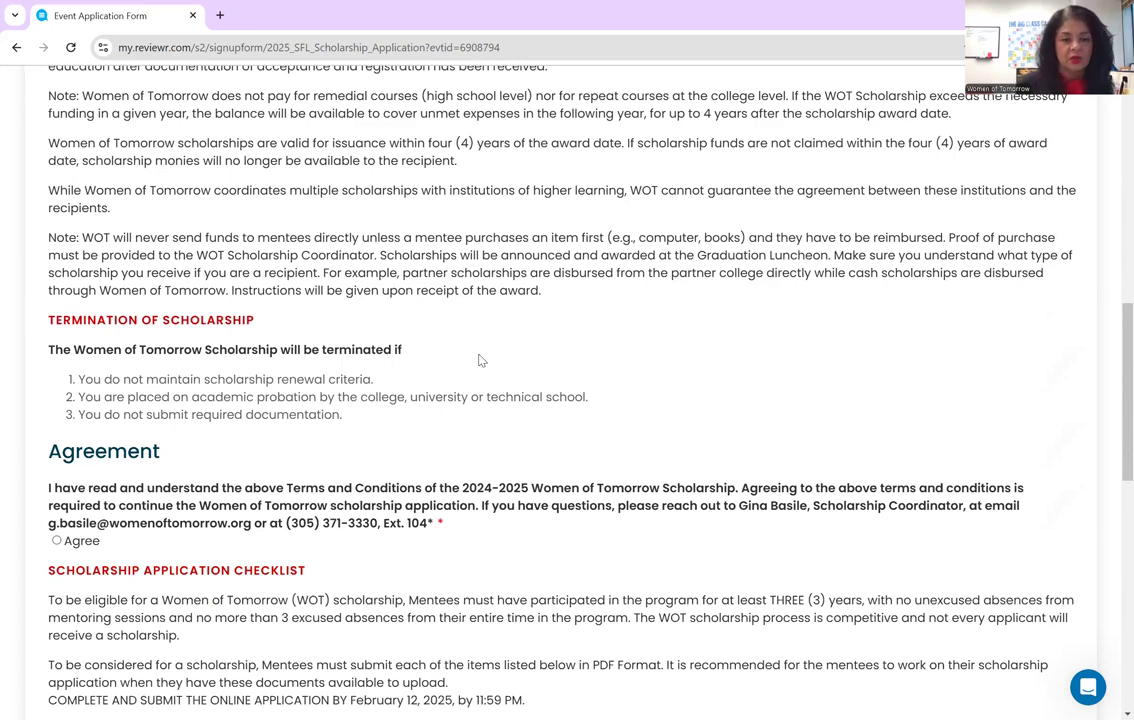
{"action": "scroll", "coordinate": [479, 360], "scroll_direction": "down", "scroll_amount": 4}
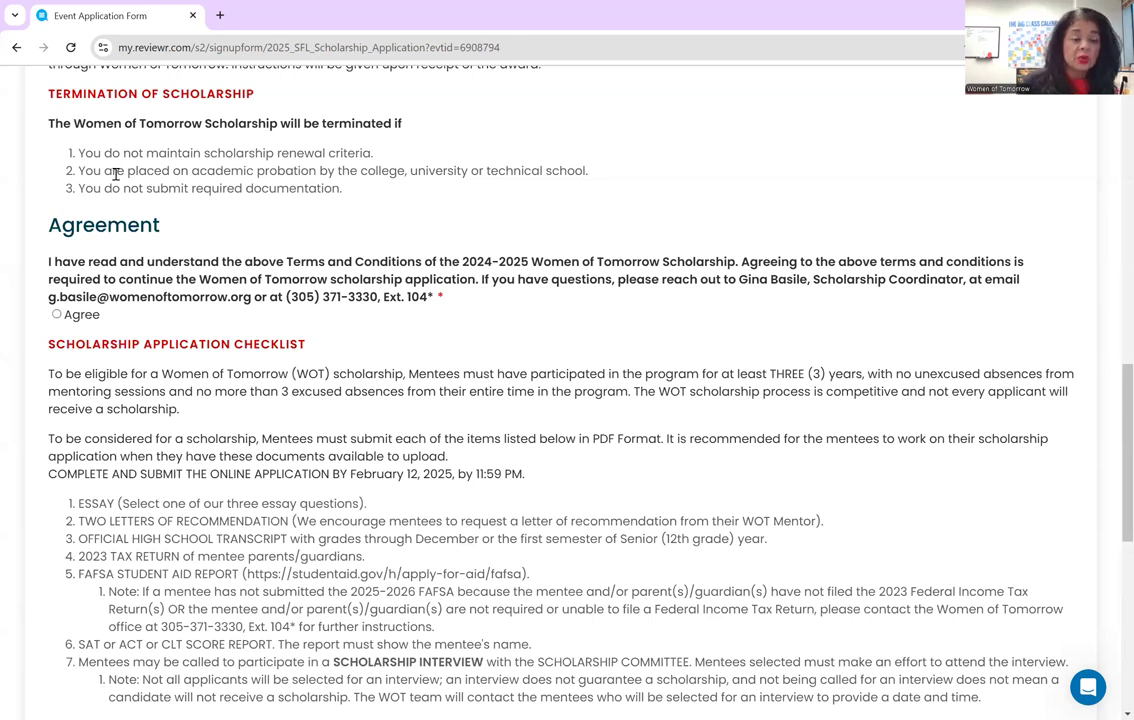
- Mark the terms Agreement as Agree, highlight the coordinator contact sentence, and scroll to the checklist
{"action": "left_click", "coordinate": [57, 315]}
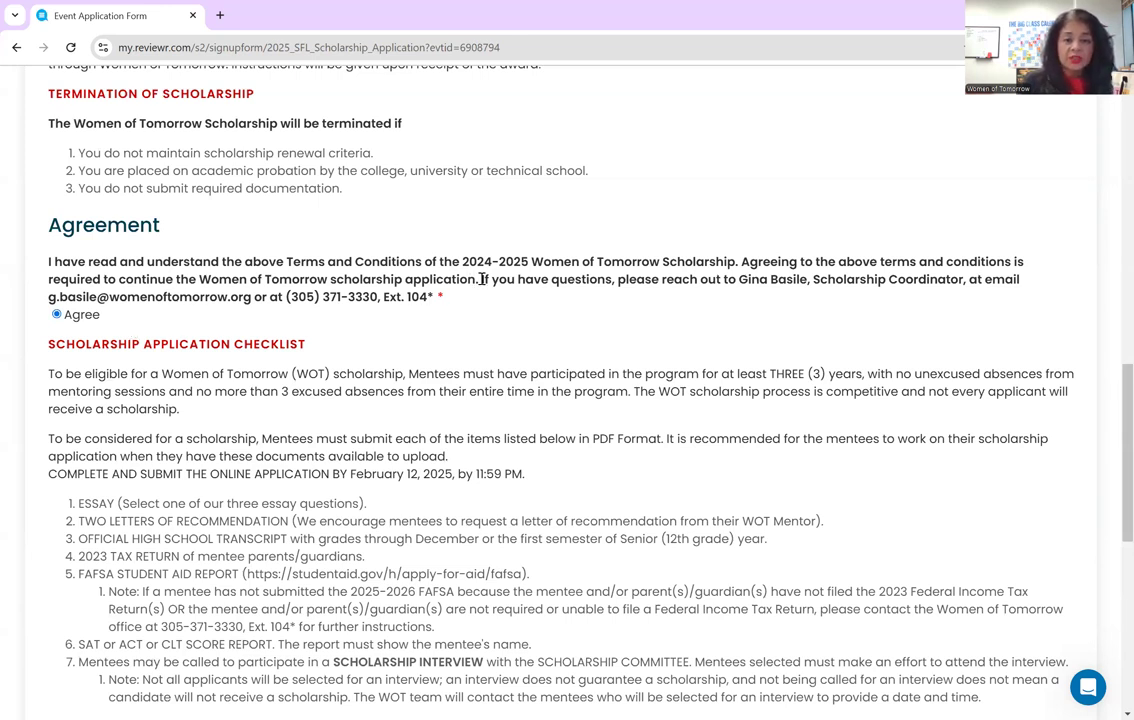
{"action": "left_click_drag", "start_coordinate": [481, 280], "coordinate": [435, 297]}
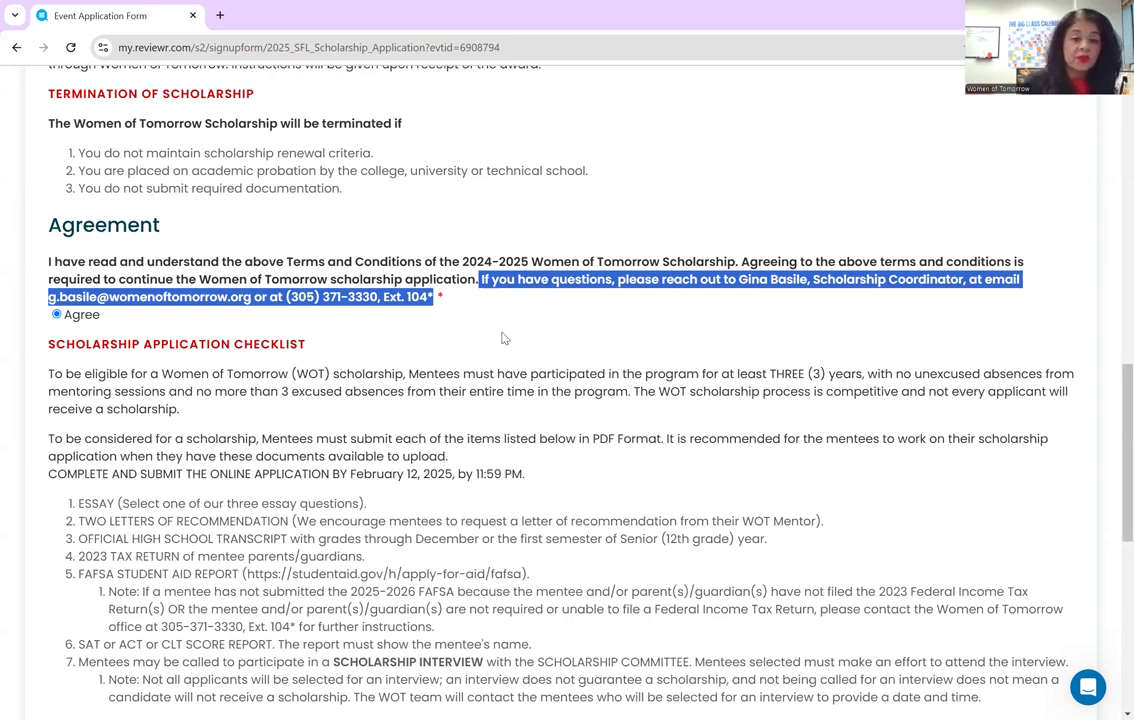
{"action": "scroll", "coordinate": [503, 338], "scroll_direction": "down", "scroll_amount": 3}
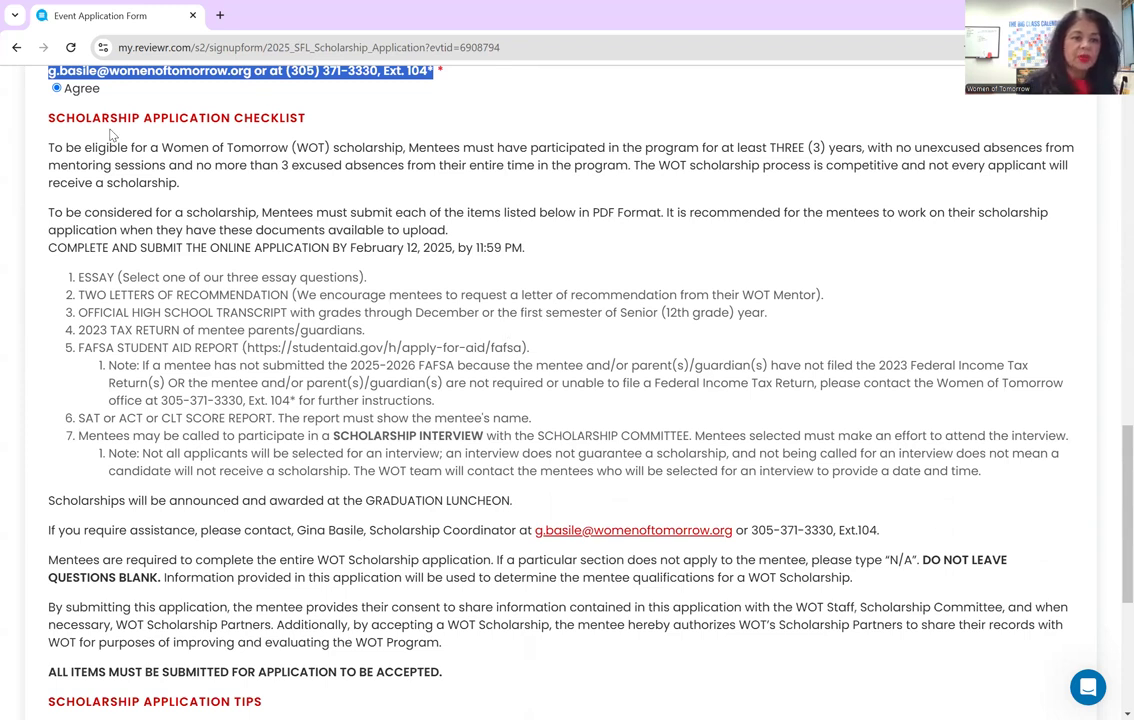
{"action": "left_click_drag", "start_coordinate": [76, 276], "coordinate": [541, 436]}
{"action": "mouse_move", "coordinate": [1000, 474]}
{"action": "left_mouse_down"}
{"action": "mouse_move", "coordinate": [816, 455]}
{"action": "mouse_move", "coordinate": [981, 471]}
{"action": "left_mouse_up"}
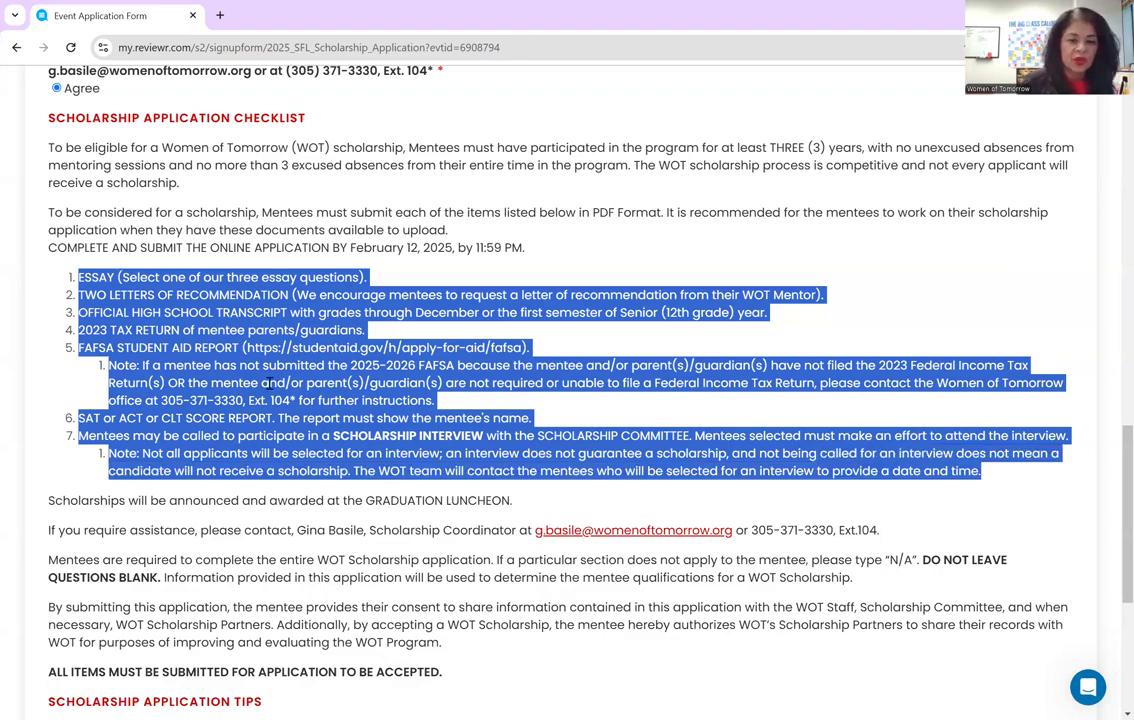
{"action": "scroll", "coordinate": [268, 383], "scroll_direction": "down", "scroll_amount": 5}
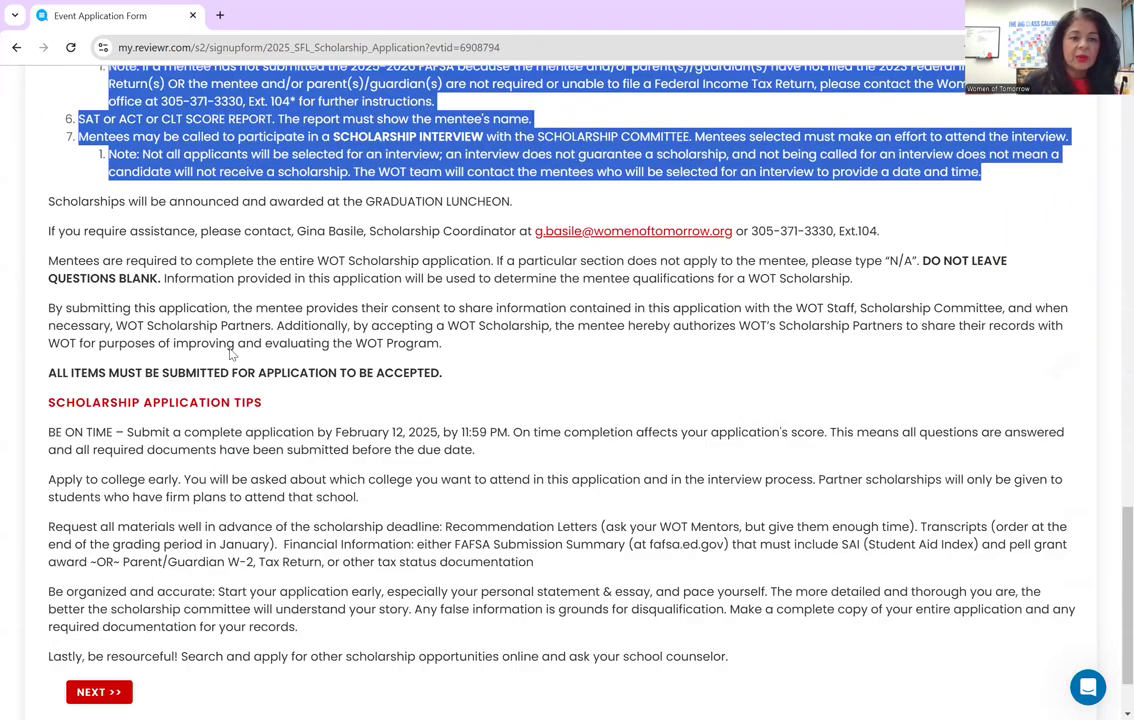
{"action": "scroll", "coordinate": [410, 202], "scroll_direction": "down", "scroll_amount": 1}
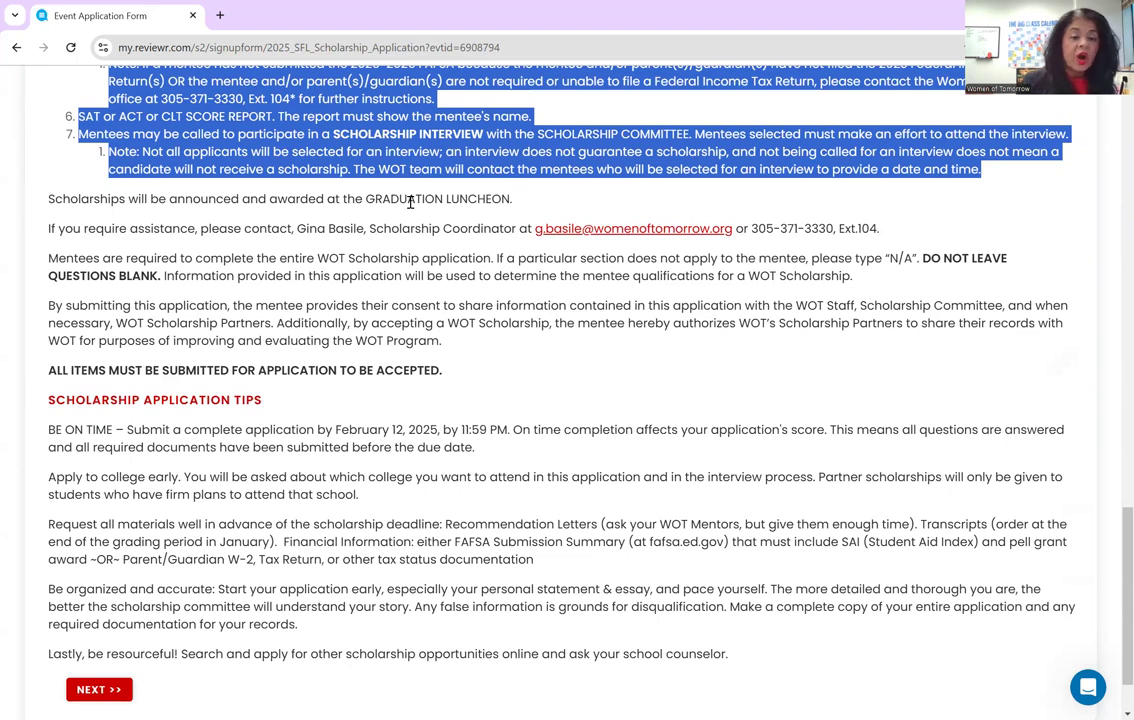
{"action": "scroll", "coordinate": [410, 202], "scroll_direction": "down", "scroll_amount": 1}
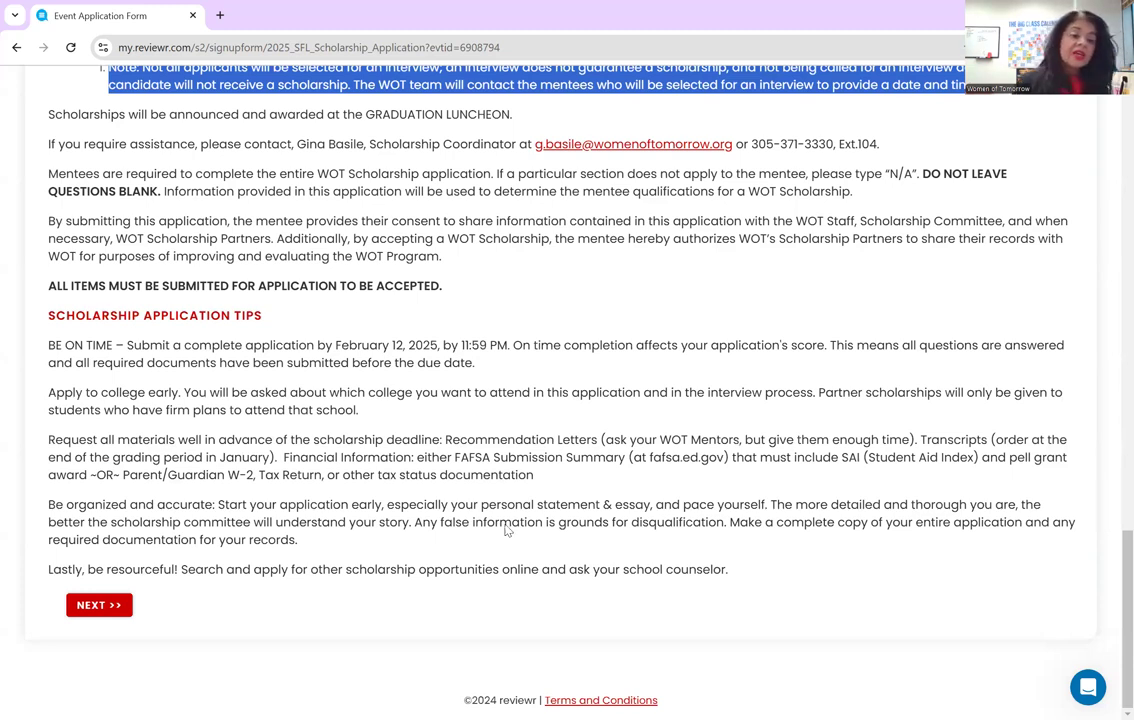
{"action": "left_click", "coordinate": [104, 606]}
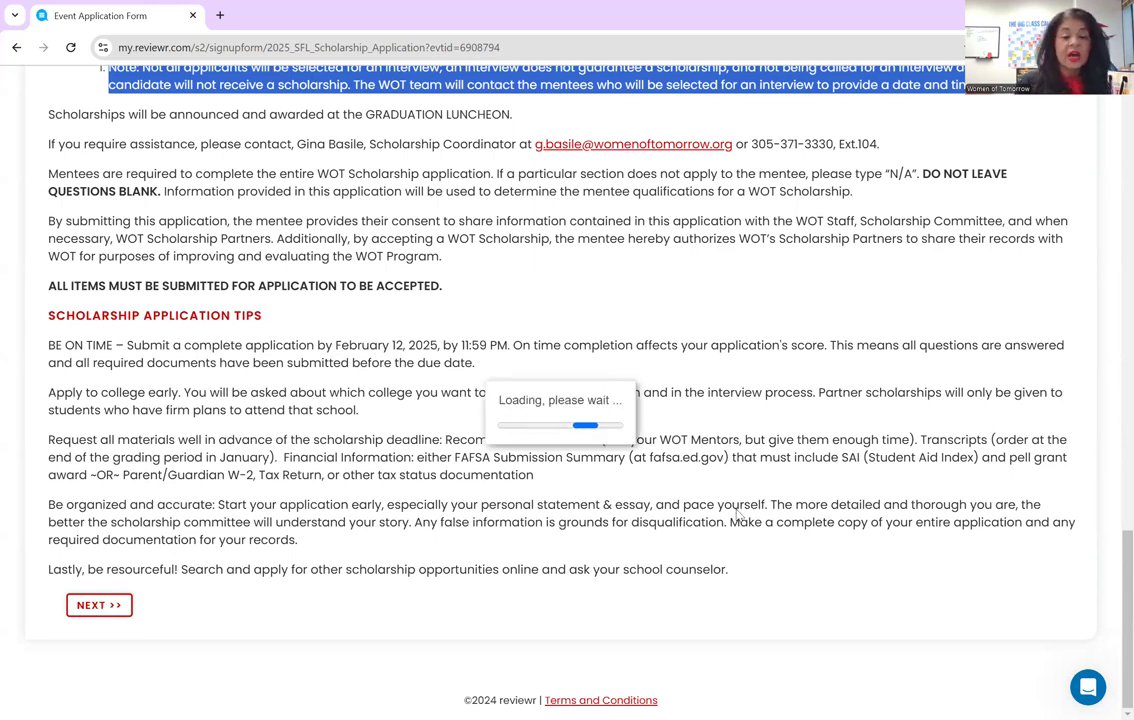
{"action": "scroll", "coordinate": [739, 515], "scroll_direction": "down", "scroll_amount": 1}
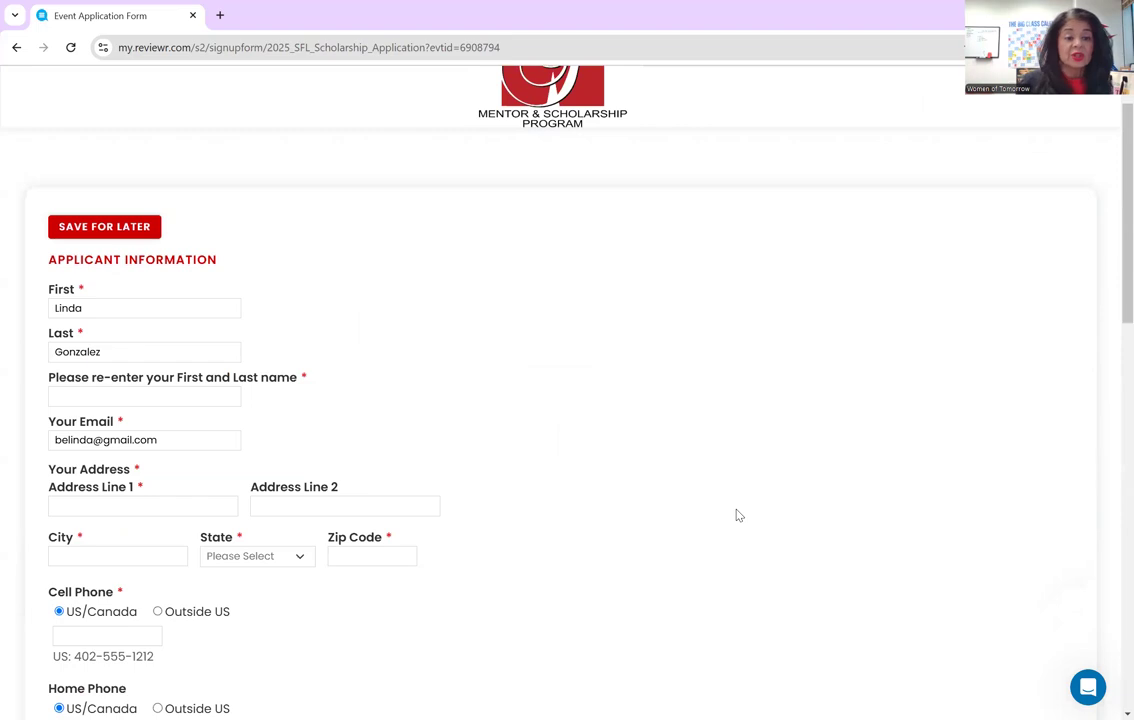
{"action": "scroll", "coordinate": [739, 515], "scroll_direction": "down", "scroll_amount": 1}
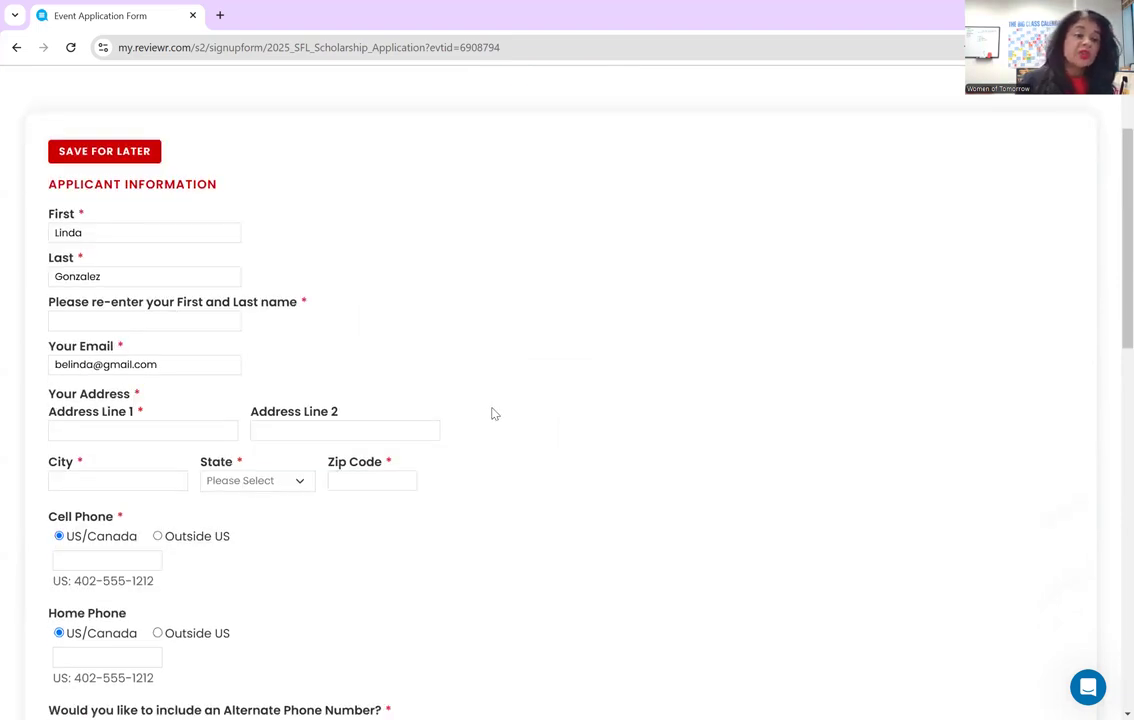
{"action": "scroll", "coordinate": [210, 232], "scroll_direction": "down", "scroll_amount": 1}
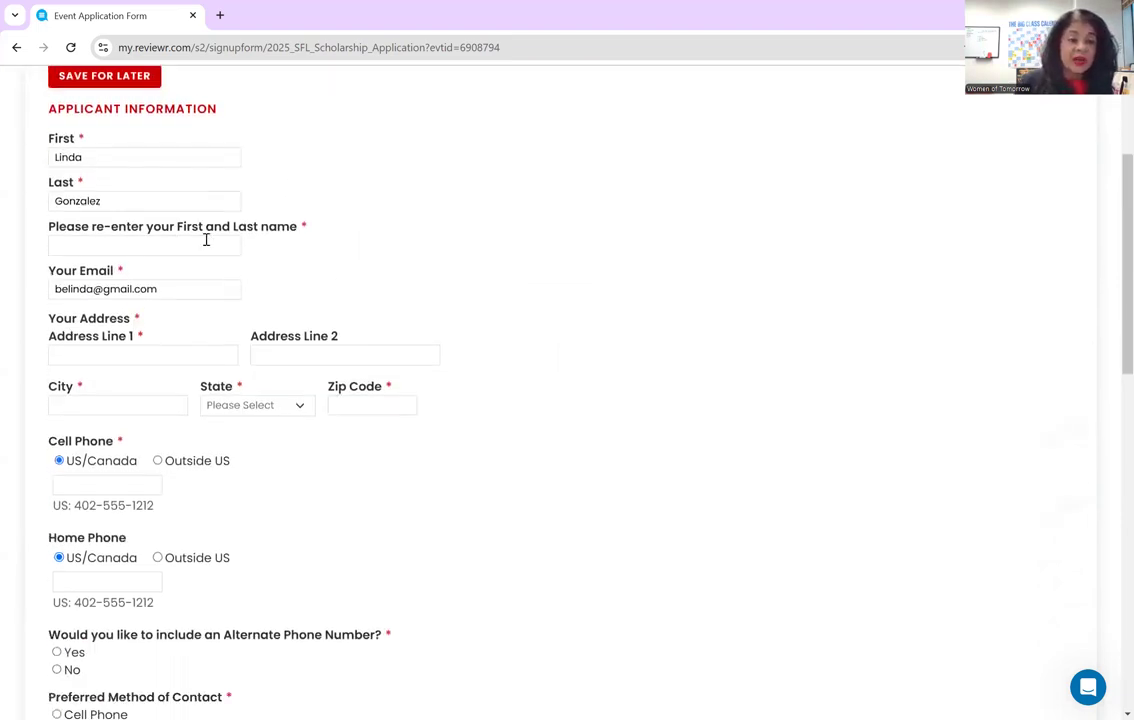
- Re-enter the applicant's full name and fill in both address lines, city, state and zip code
{"action": "left_click", "coordinate": [204, 244]}
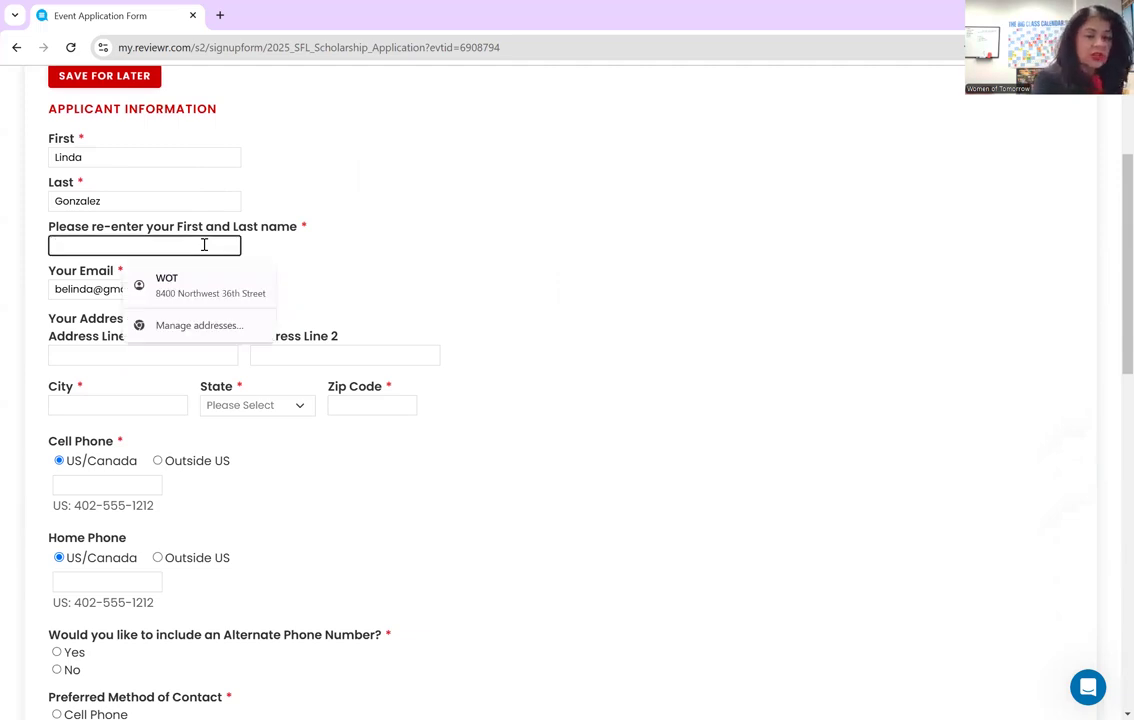
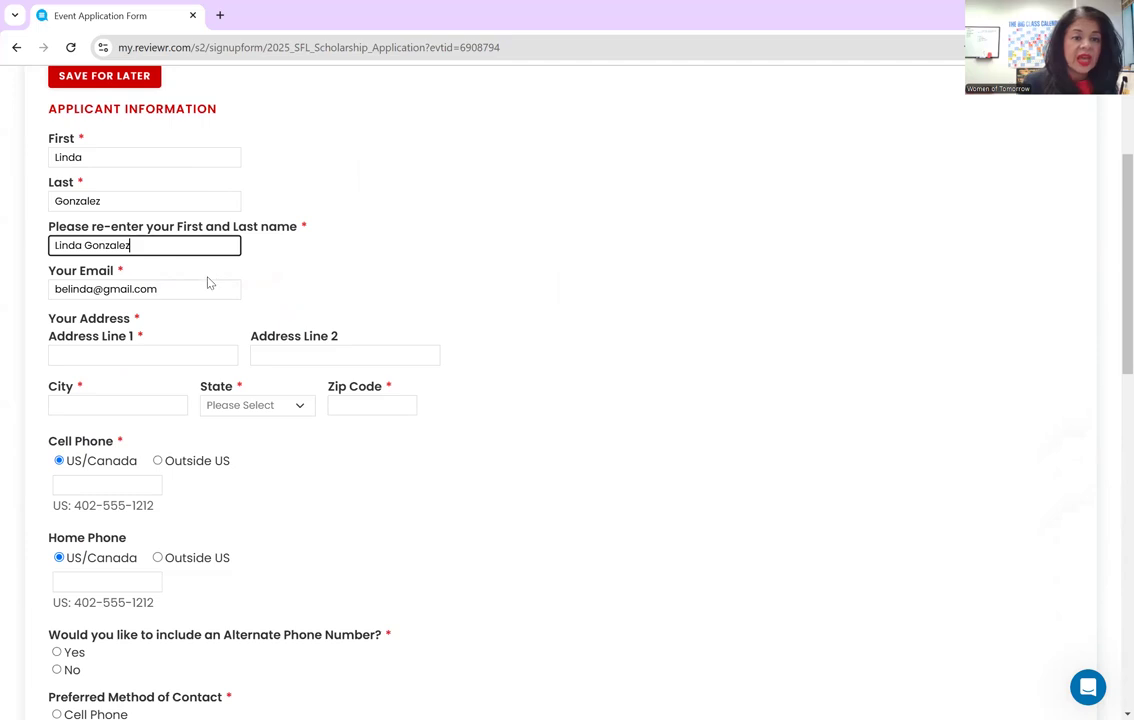
{"action": "scroll", "coordinate": [207, 280], "scroll_direction": "down", "scroll_amount": 2}
{"action": "left_click", "coordinate": [197, 206]}
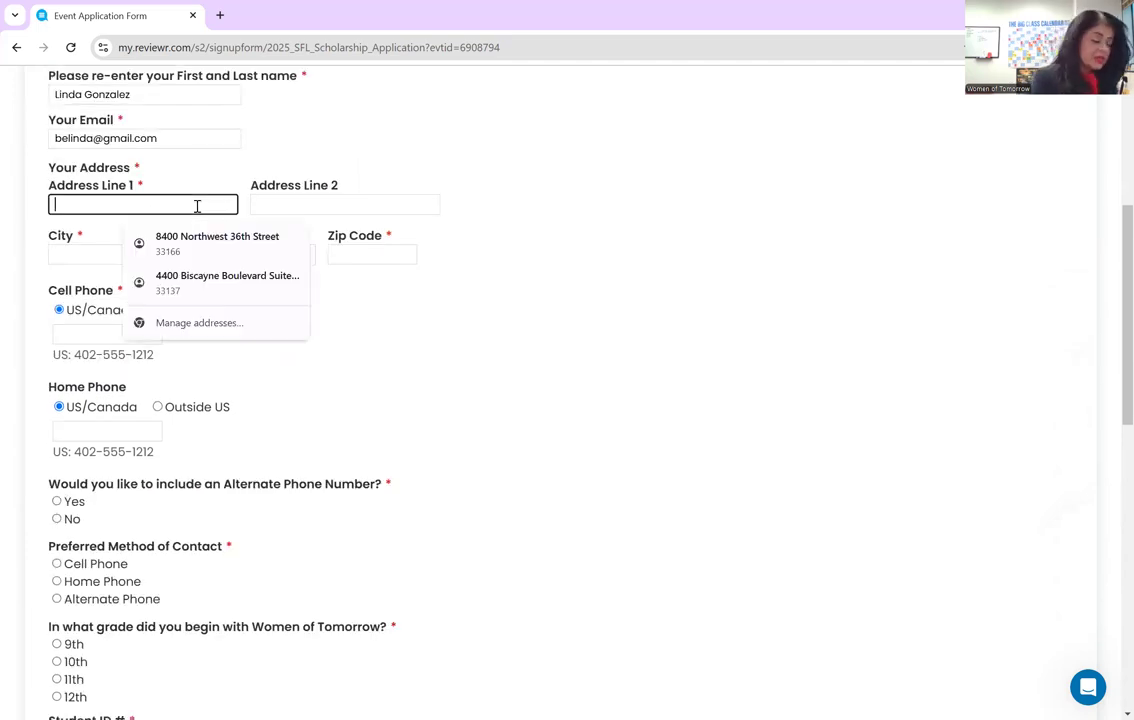
{"action": "type", "text": "123 Main STree"}
{"action": "key", "text": "BackSpace"}
{"action": "key", "text": "BackSpace"}
{"action": "key", "text": "BackSpace"}
{"action": "key", "text": "BackSpace"}
{"action": "type", "text": "treet"}
{"action": "key", "text": "Tab"}
{"action": "type", "text": "Apt 2"}
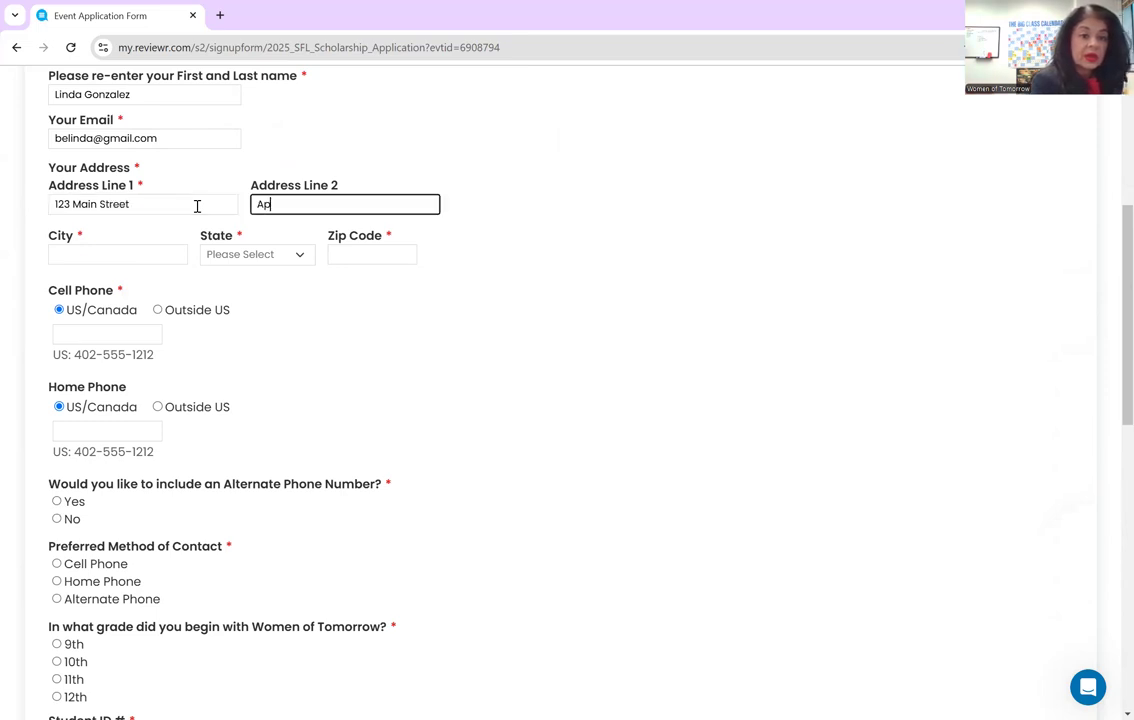
{"action": "key", "text": "Tab"}
{"action": "type", "text": "Miami"}
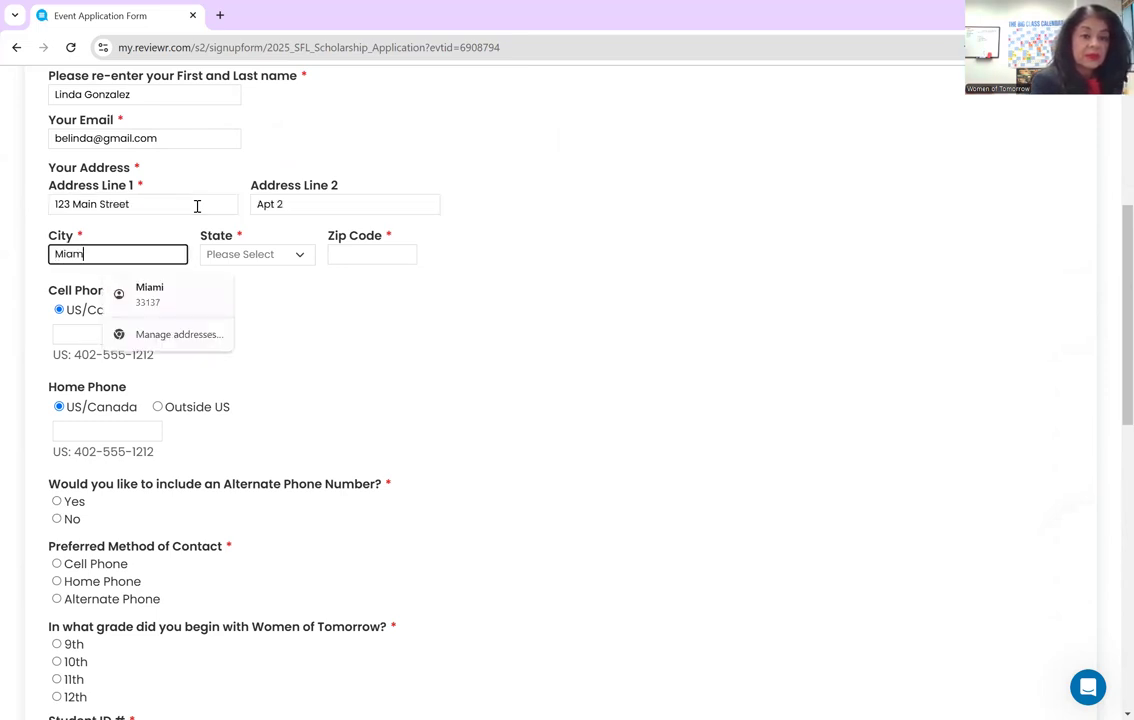
{"action": "key", "text": "Tab"}
{"action": "type", "text": "F"}
{"action": "type", "text": "33017"}
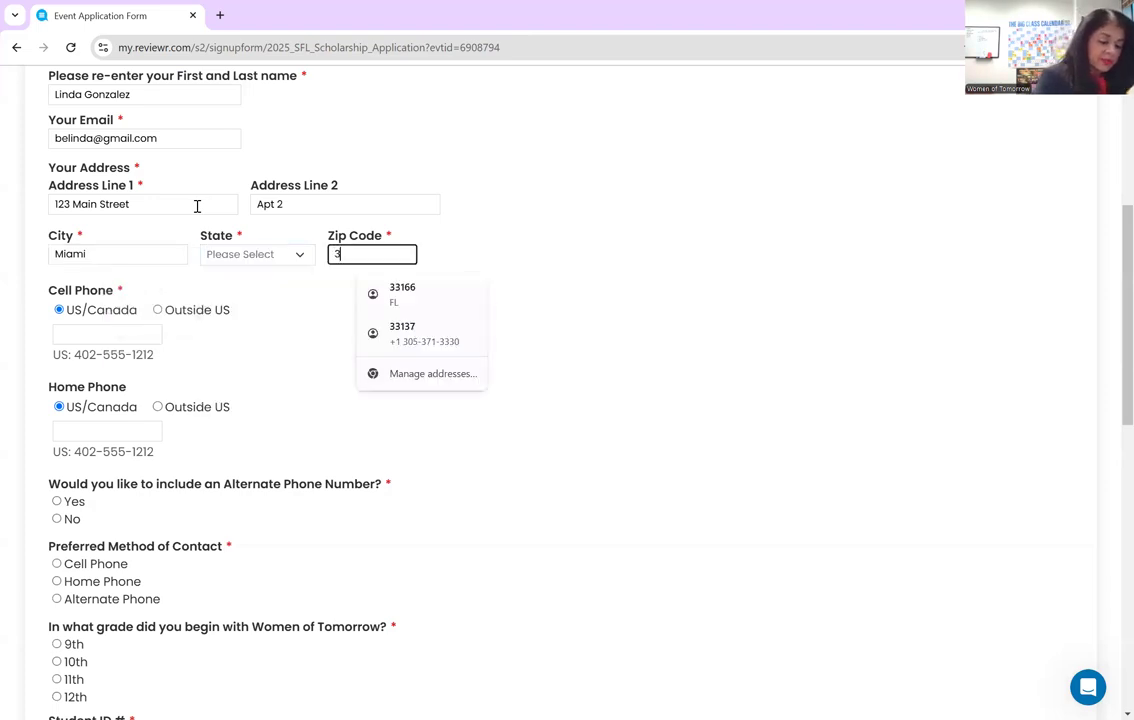
- Enter the applicant's cell phone number and NA for home phone
{"action": "left_click", "coordinate": [109, 332]}
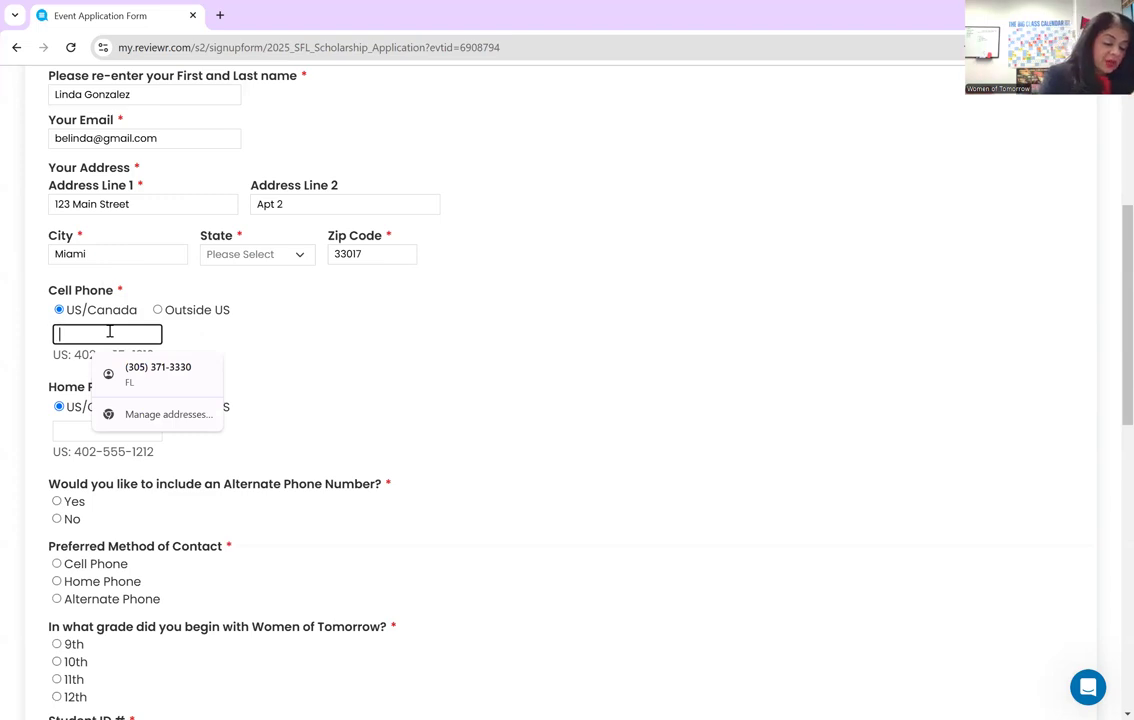
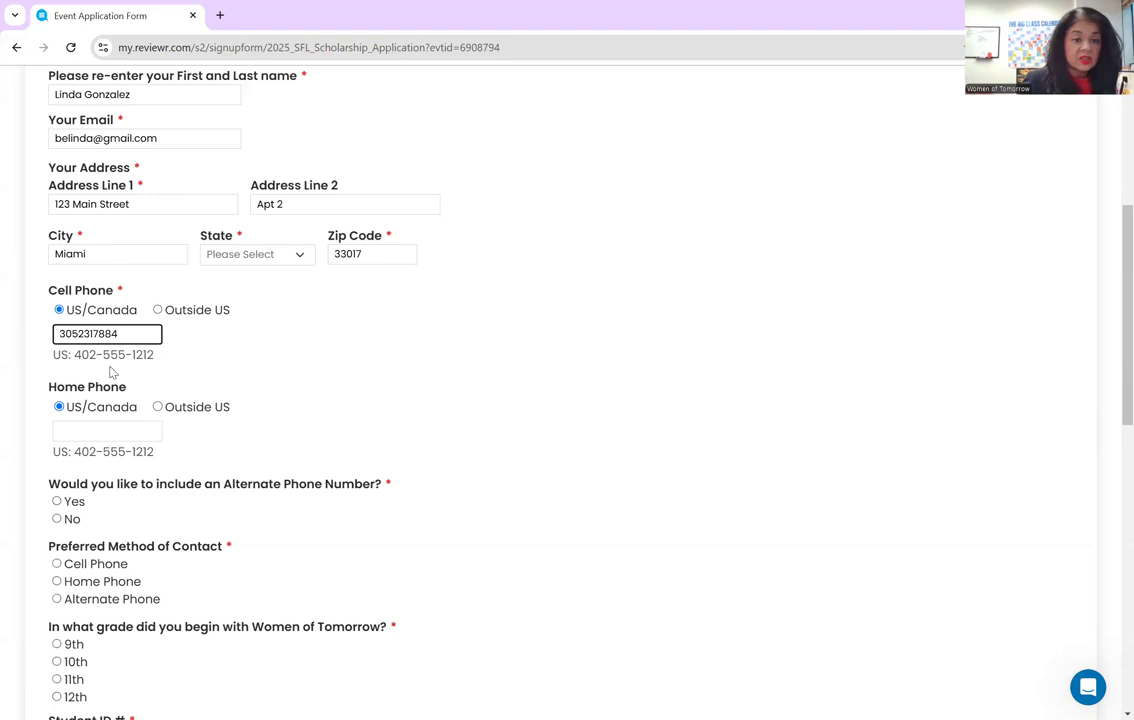
{"action": "left_click", "coordinate": [79, 436]}
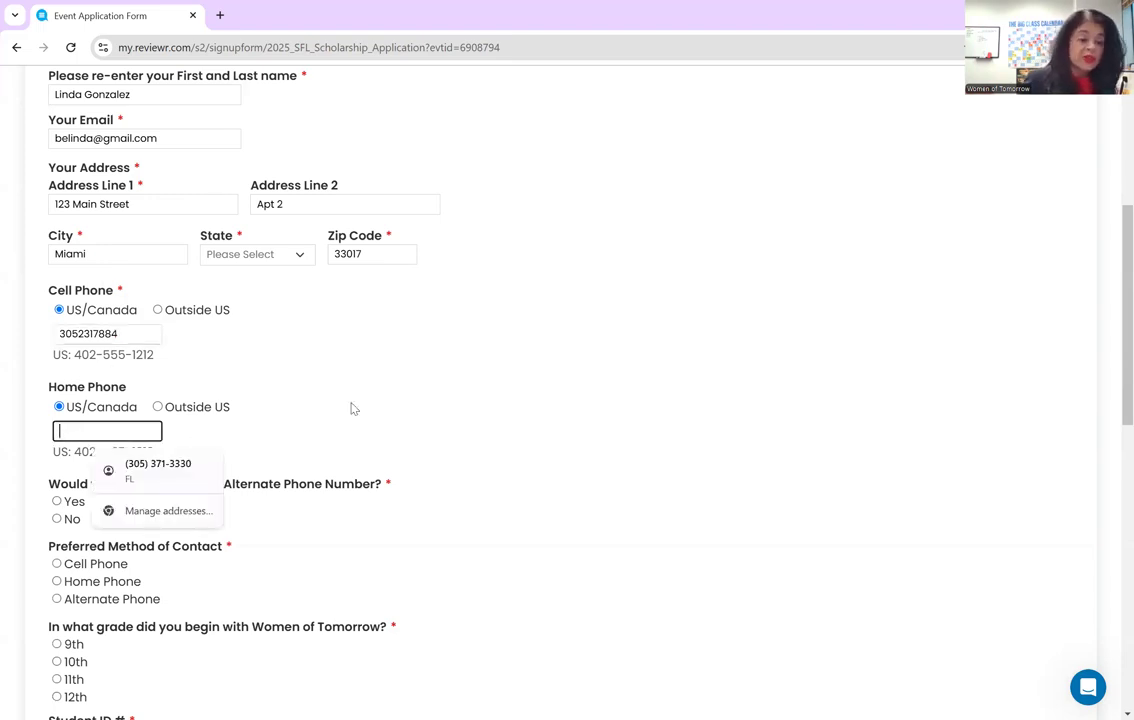
{"action": "type", "text": "NA"}
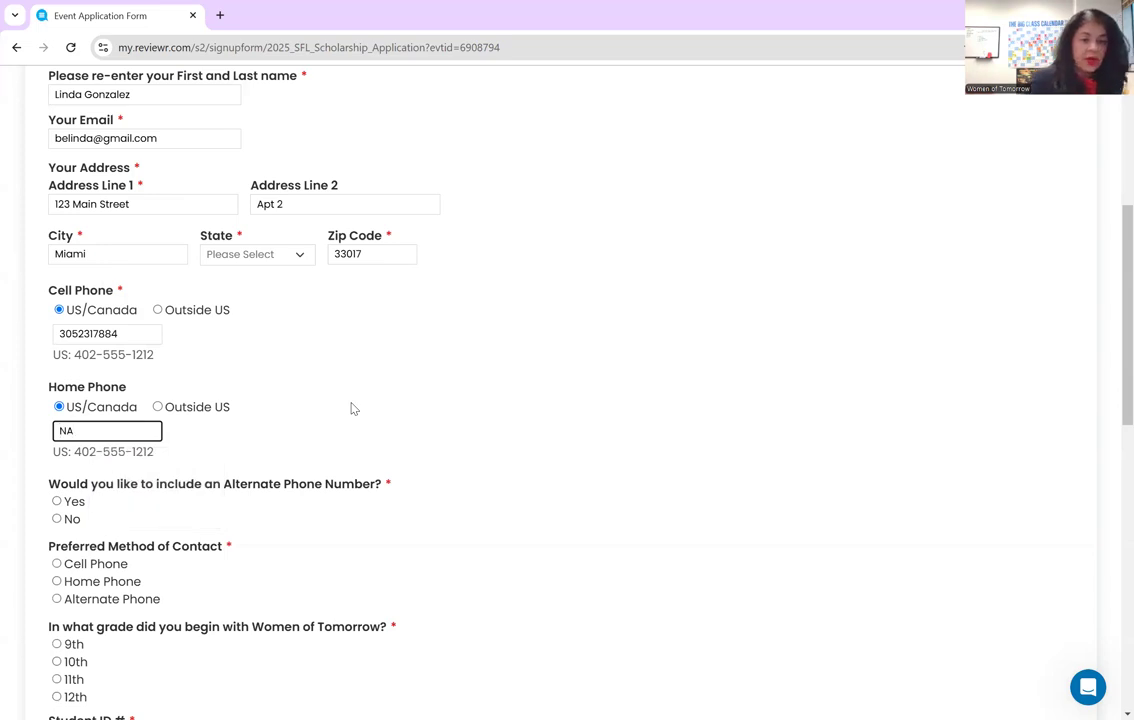
{"action": "scroll", "coordinate": [352, 408], "scroll_direction": "down", "scroll_amount": 2}
{"action": "scroll", "coordinate": [352, 408], "scroll_direction": "down", "scroll_amount": 1}
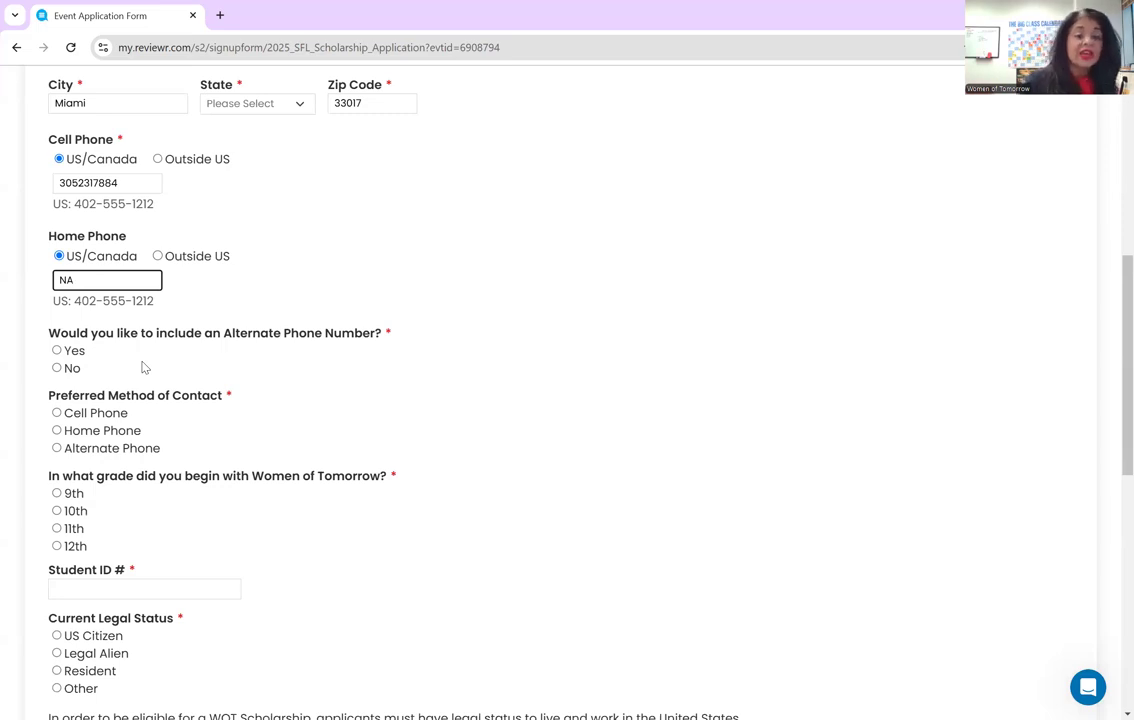
- Answer No to an alternate phone, choose Cell Phone as preferred contact, and 10th grade start
{"action": "left_click", "coordinate": [55, 369]}
{"action": "left_click", "coordinate": [56, 369]}
{"action": "scroll", "coordinate": [225, 390], "scroll_direction": "down", "scroll_amount": 3}
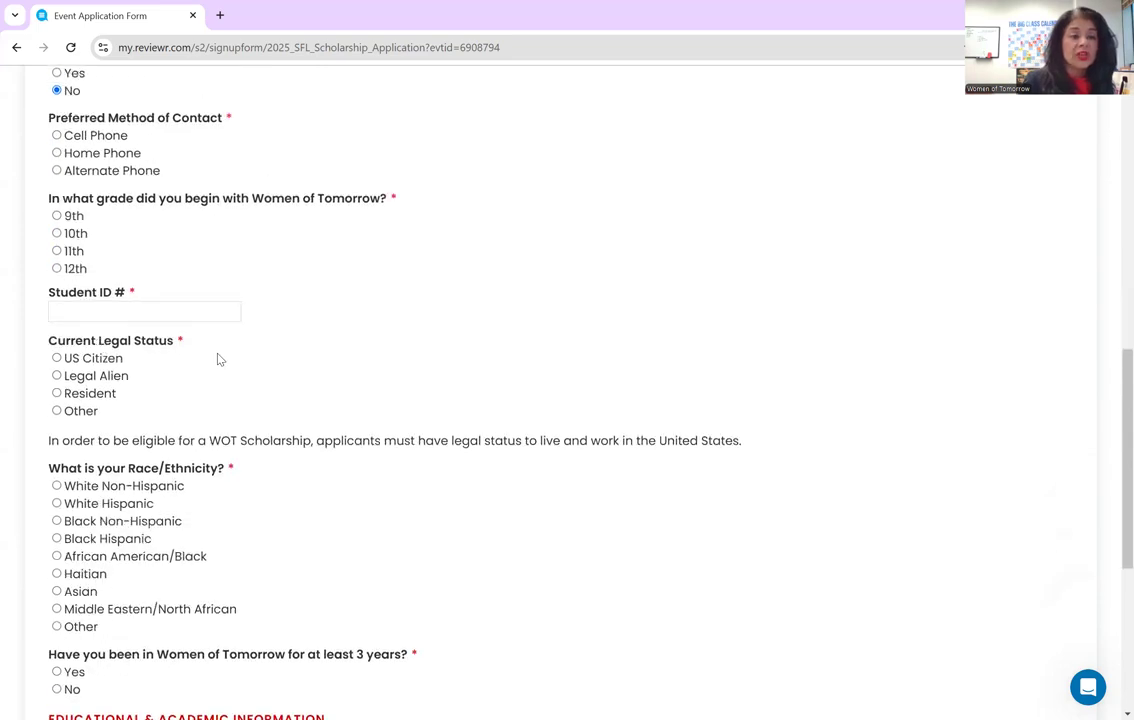
{"action": "scroll", "coordinate": [220, 358], "scroll_direction": "up", "scroll_amount": 1}
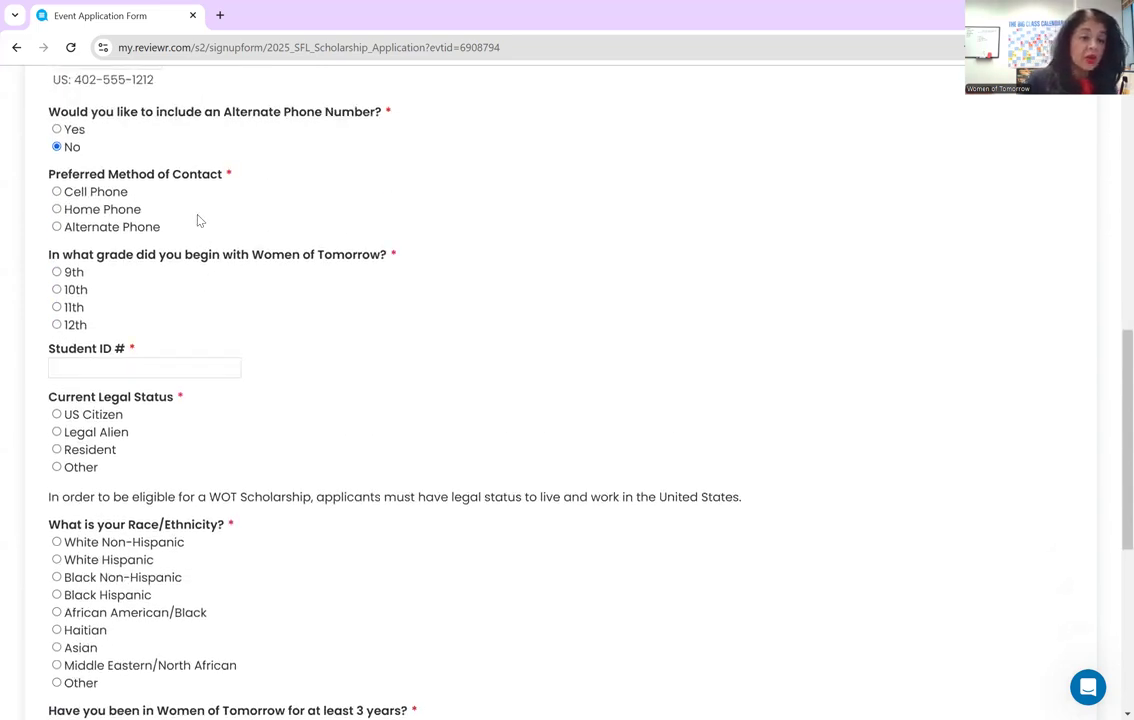
{"action": "left_click", "coordinate": [56, 191]}
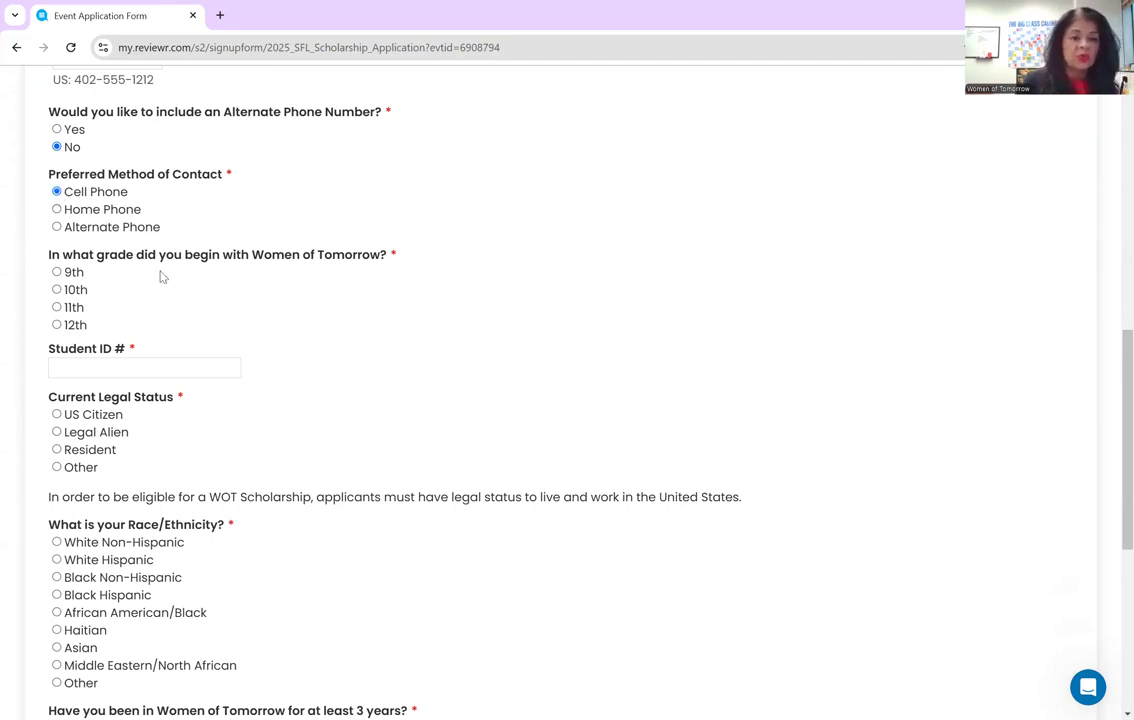
{"action": "left_click", "coordinate": [56, 289]}
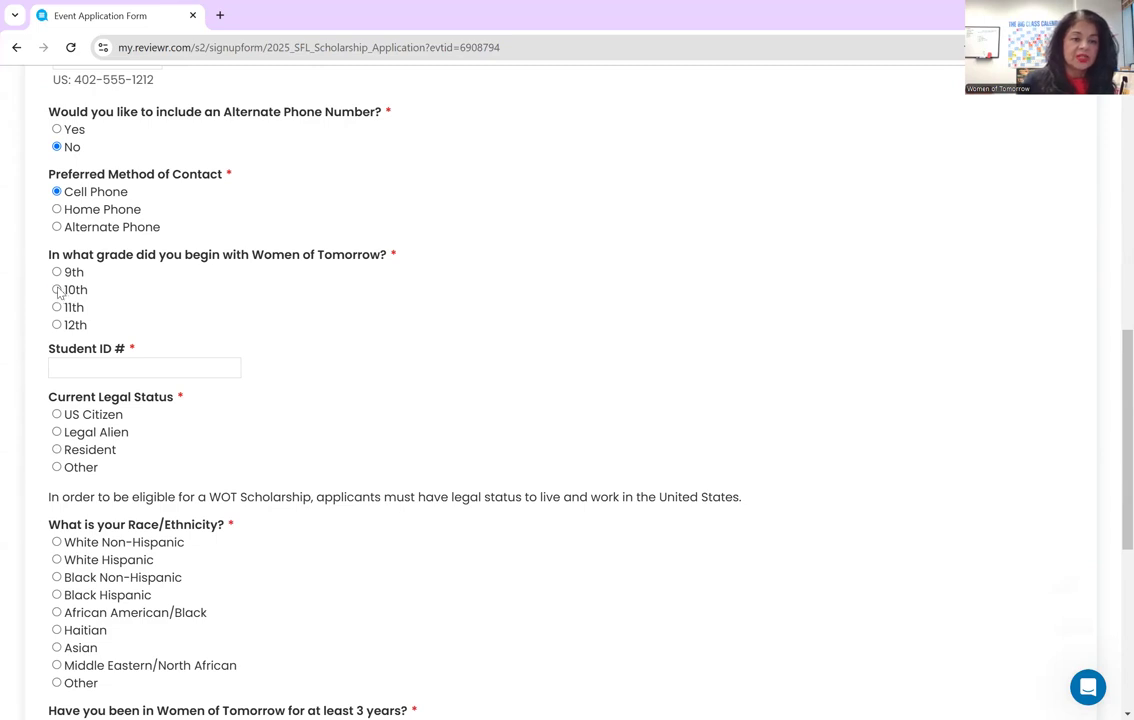
- Enter the applicant's student ID and set legal status to US Citizen
{"action": "left_click", "coordinate": [114, 367]}
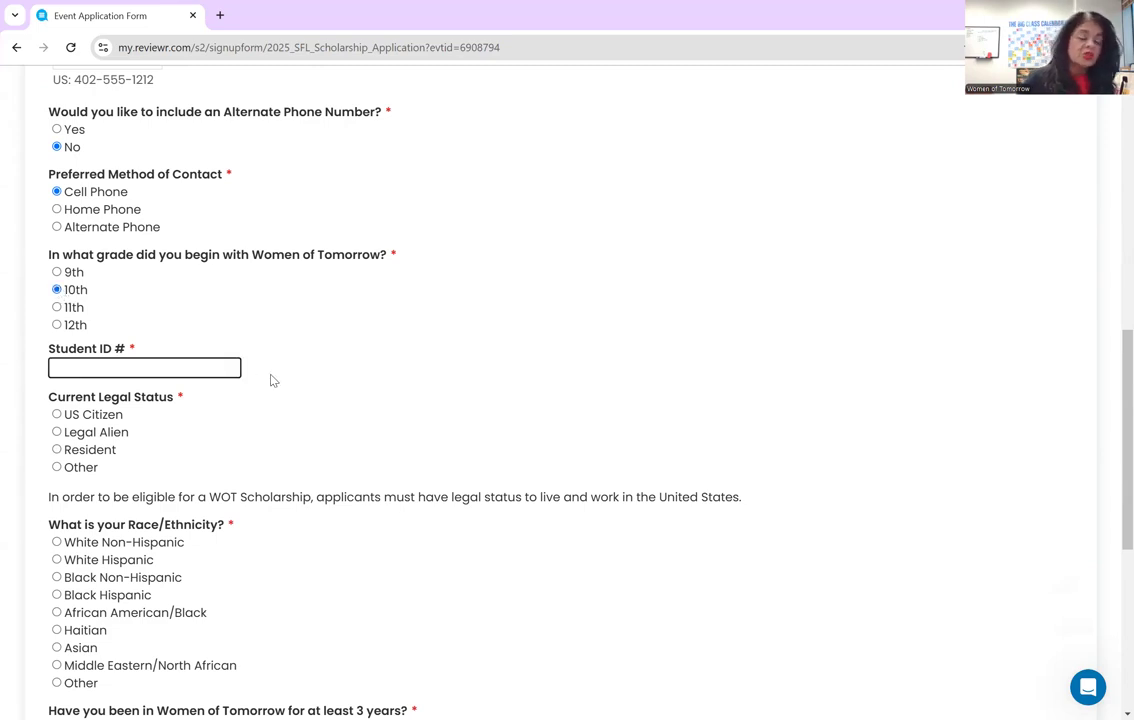
{"action": "type", "text": "123456"}
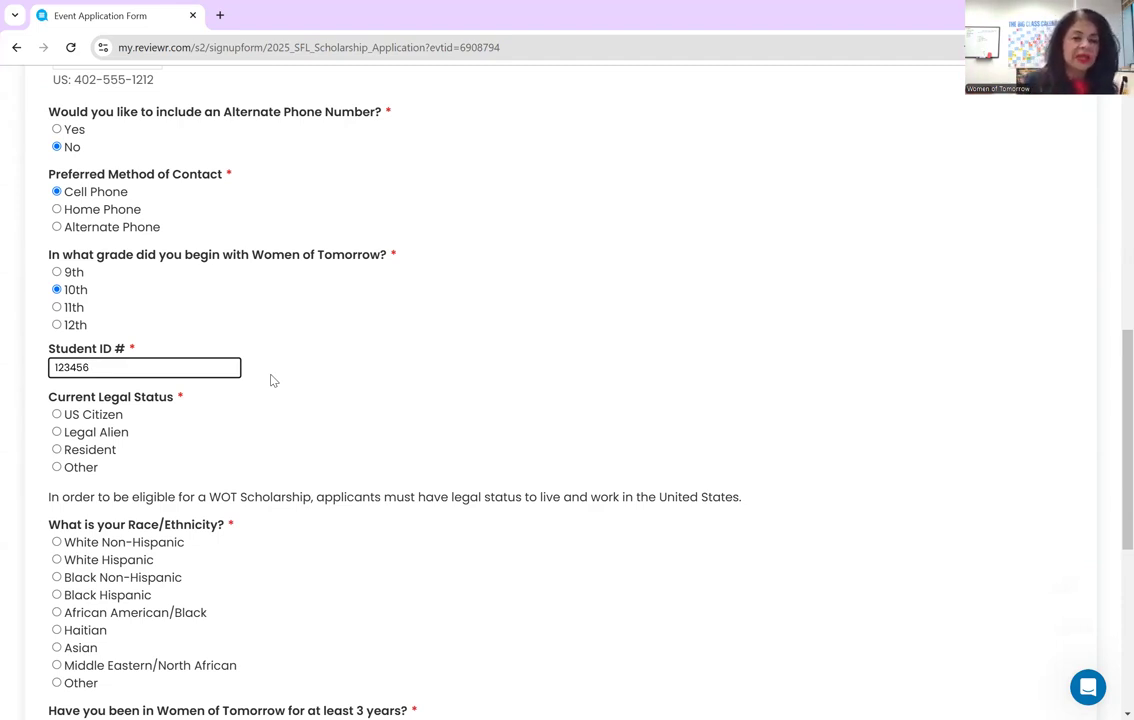
{"action": "scroll", "coordinate": [272, 380], "scroll_direction": "down", "scroll_amount": 2}
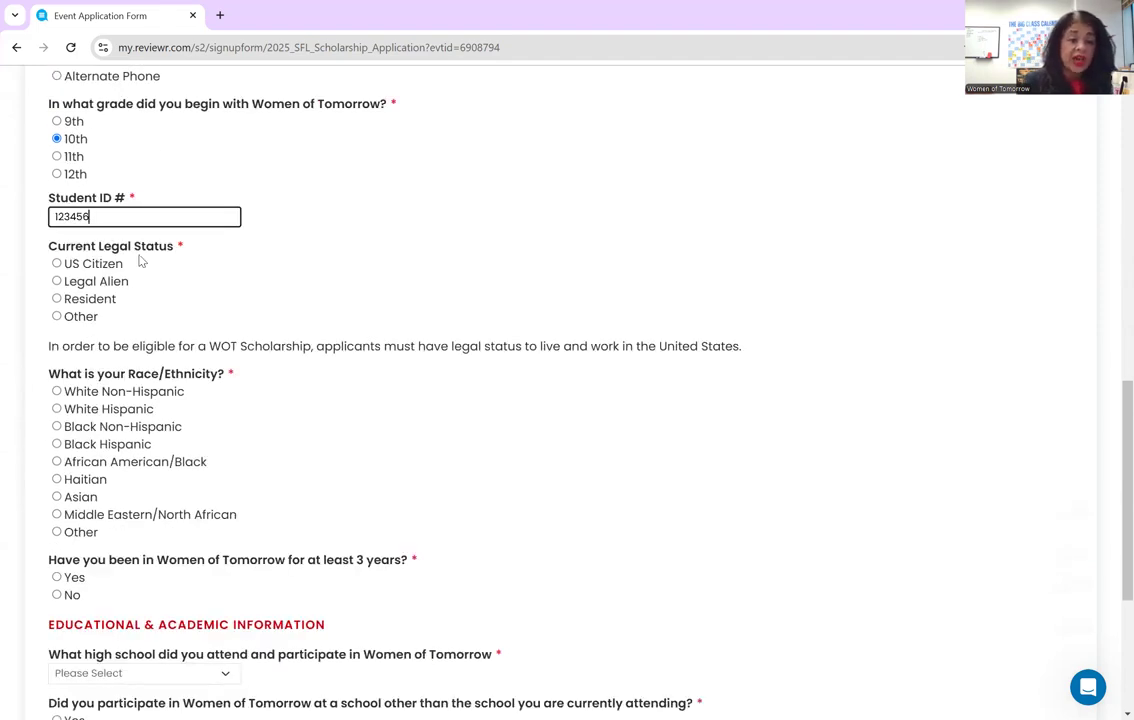
{"action": "left_click", "coordinate": [56, 263]}
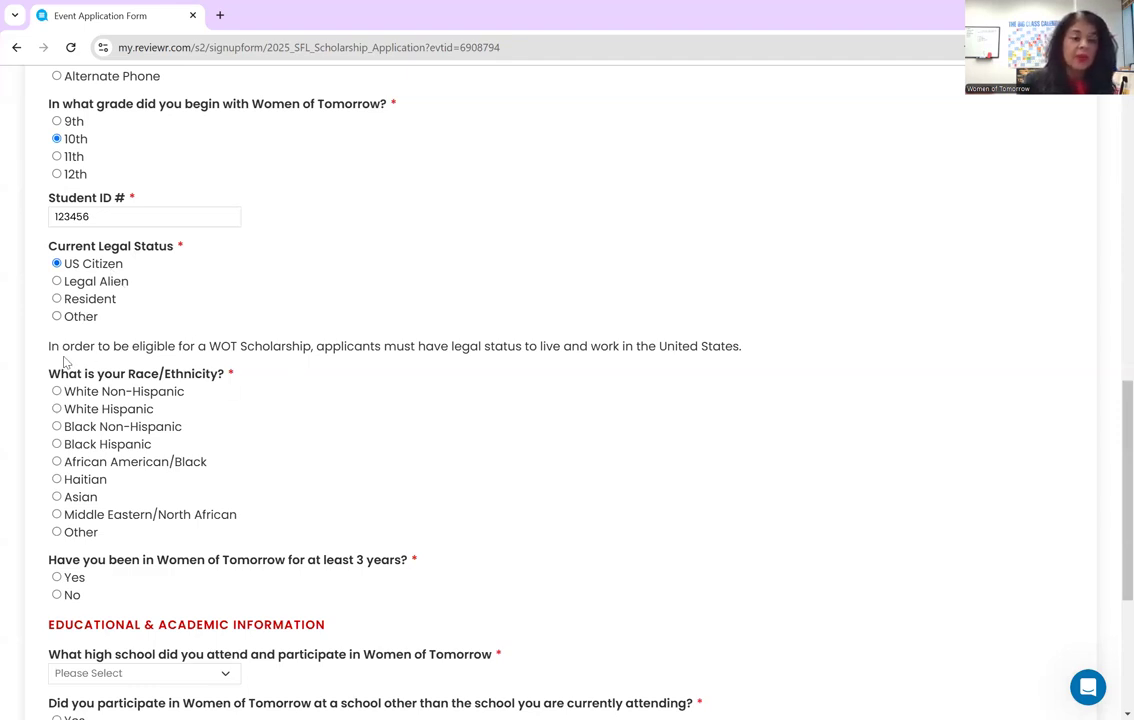
{"action": "left_click_drag", "start_coordinate": [46, 349], "coordinate": [259, 361]}
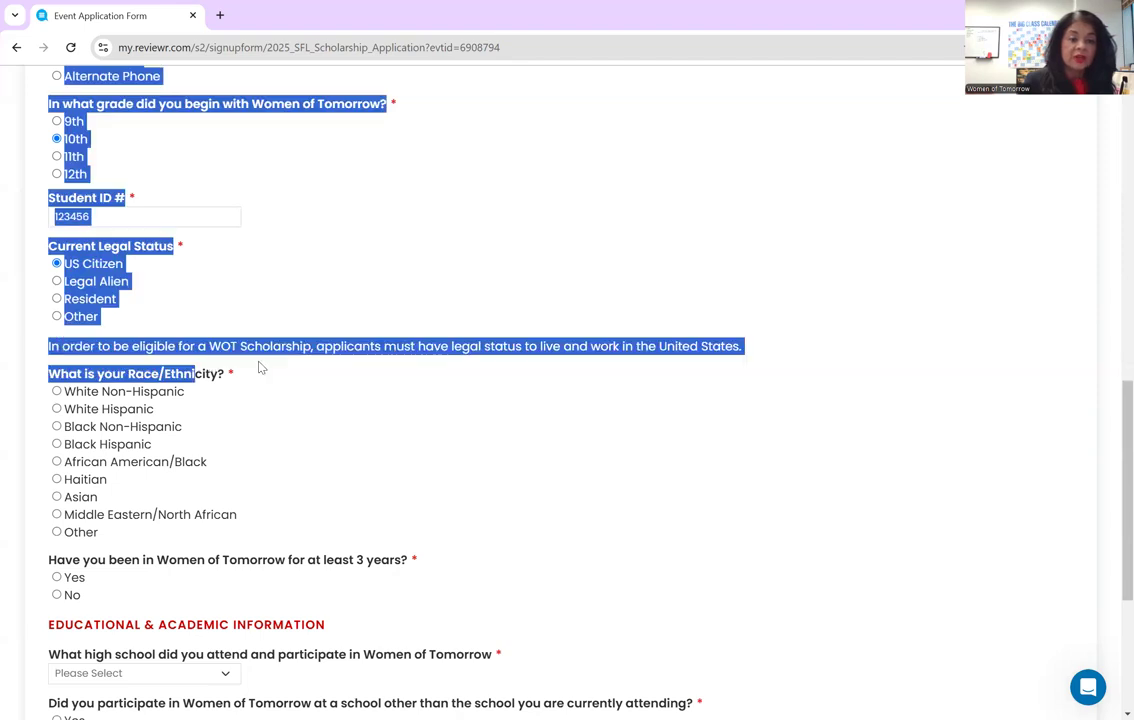
{"action": "left_click", "coordinate": [392, 388]}
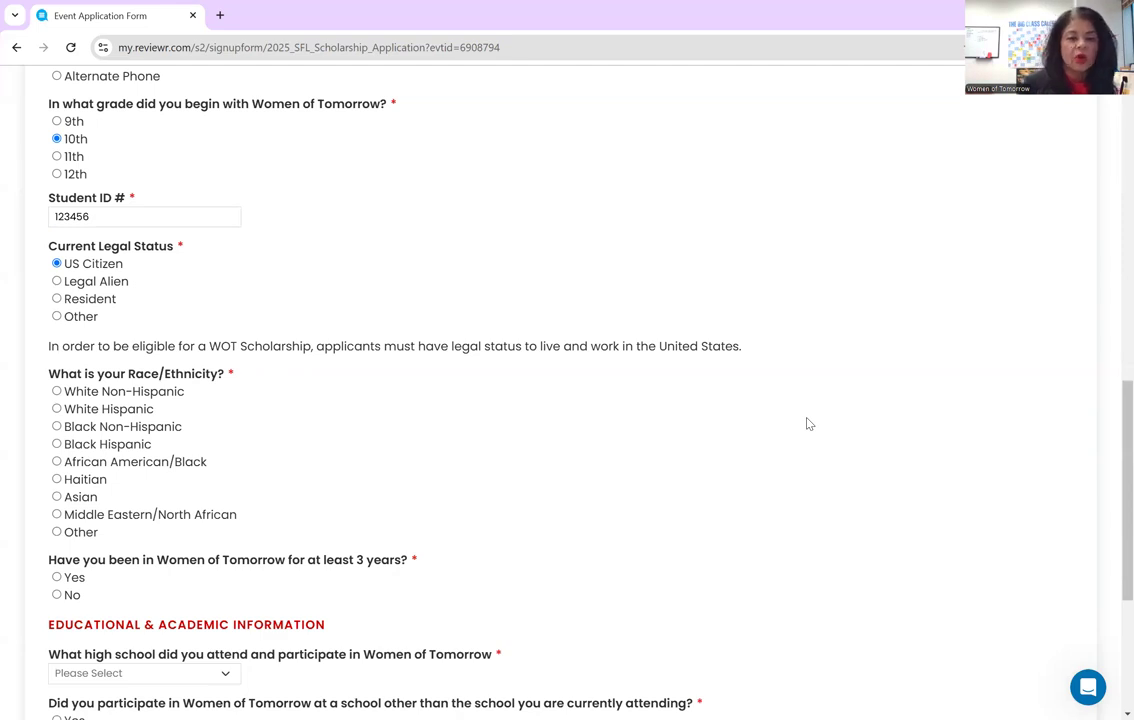
{"action": "scroll", "coordinate": [760, 410], "scroll_direction": "down", "scroll_amount": 2}
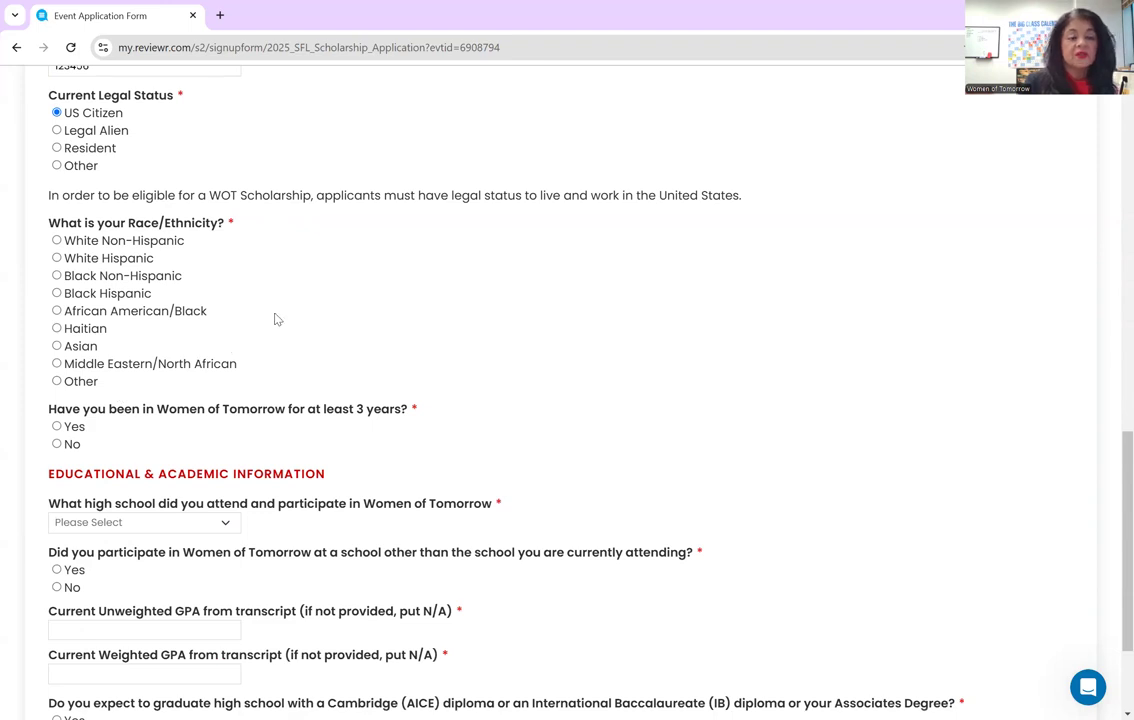
- Choose White Hispanic ethnicity and confirm at least three years in Women of Tomorrow
{"action": "left_click", "coordinate": [57, 258]}
{"action": "scroll", "coordinate": [337, 308], "scroll_direction": "down", "scroll_amount": 1}
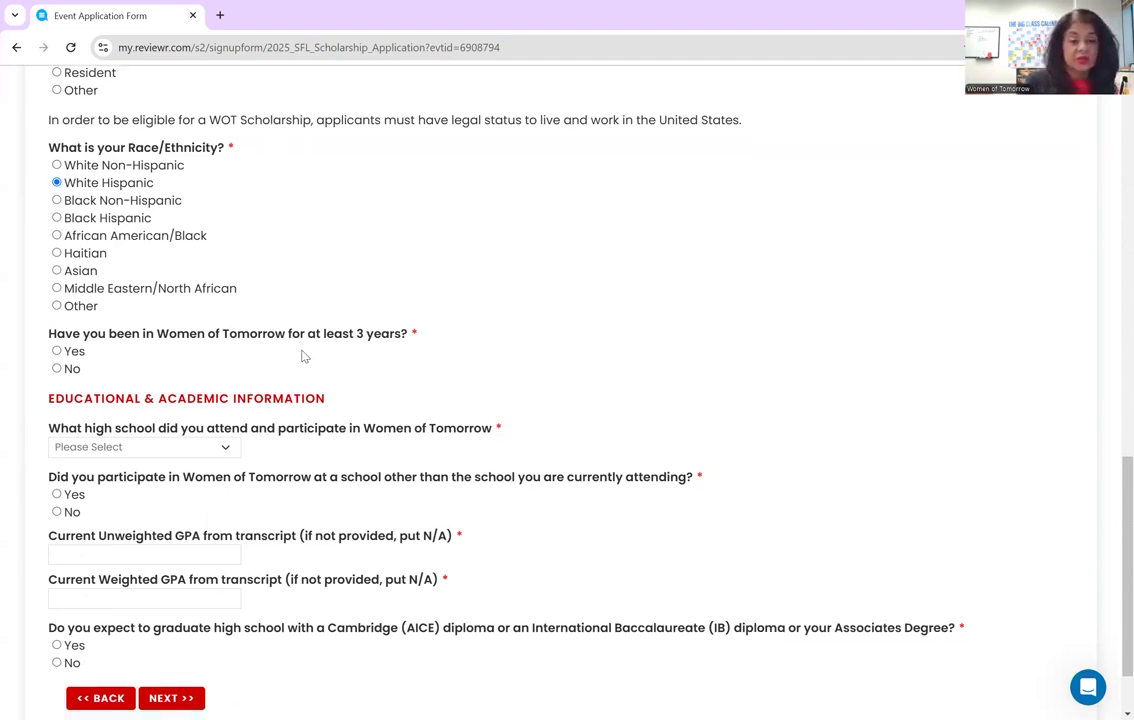
{"action": "left_click", "coordinate": [57, 351]}
{"action": "scroll", "coordinate": [125, 335], "scroll_direction": "down", "scroll_amount": 1}
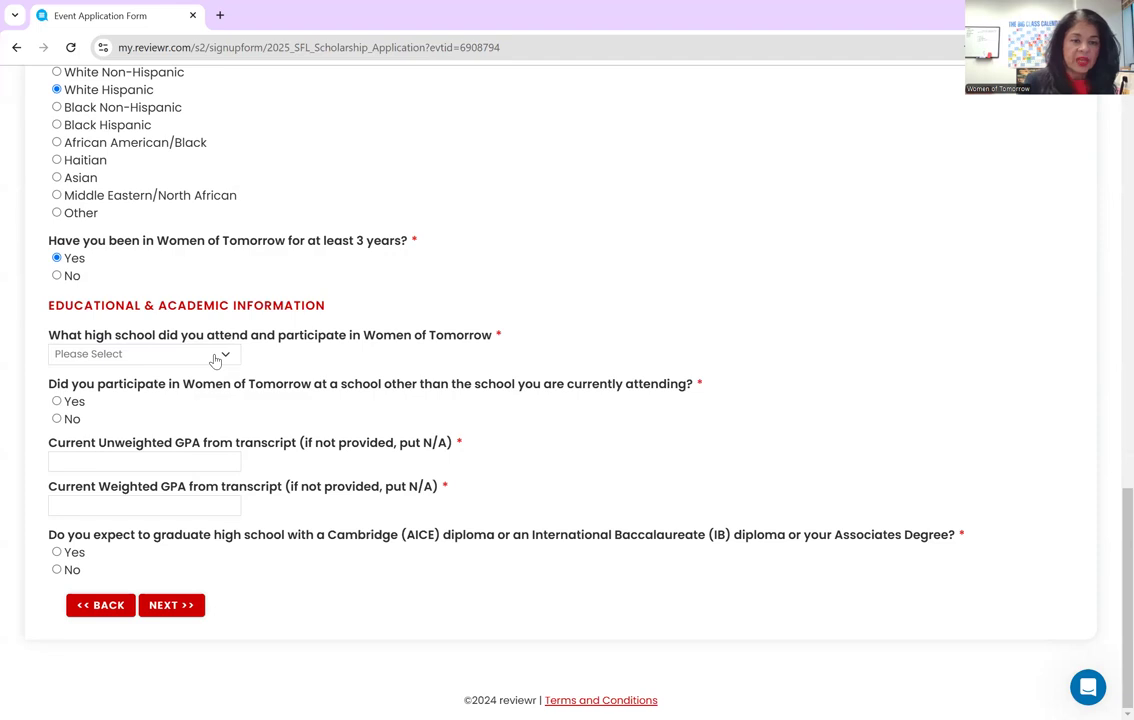
- Select G. Holmes Braddock Senior High School and answer No to participating at another school
{"action": "left_click", "coordinate": [223, 357]}
{"action": "scroll", "coordinate": [229, 403], "scroll_direction": "down", "scroll_amount": 1}
{"action": "scroll", "coordinate": [229, 403], "scroll_direction": "down", "scroll_amount": 7}
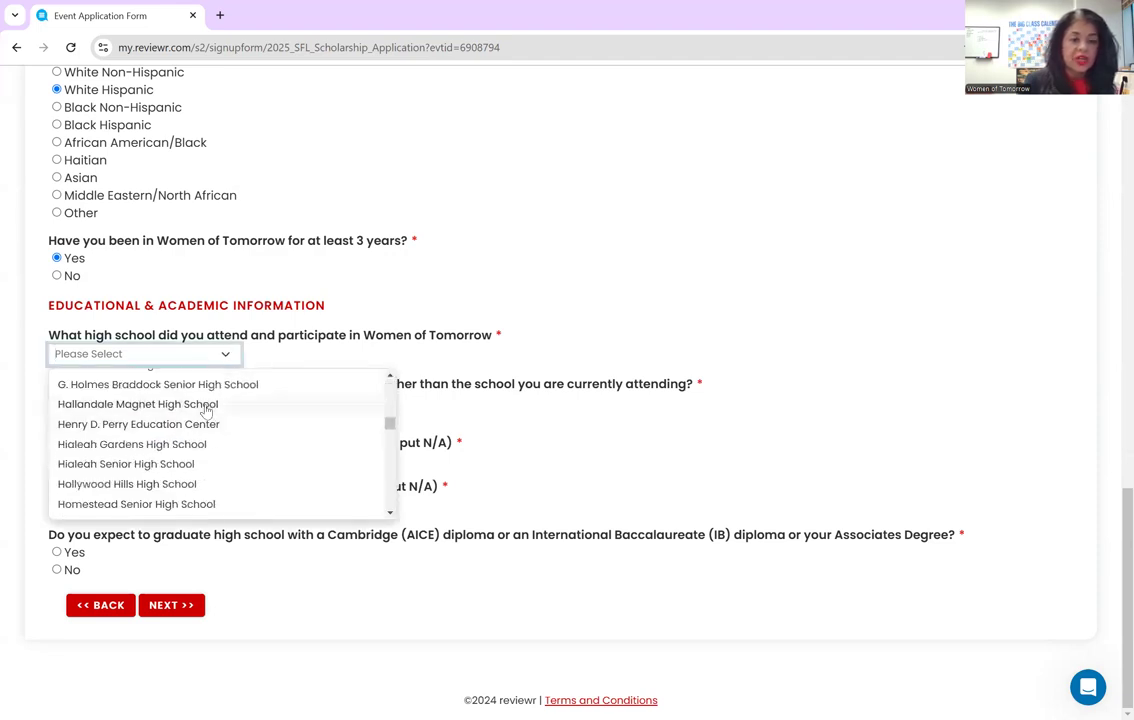
{"action": "left_click", "coordinate": [203, 386]}
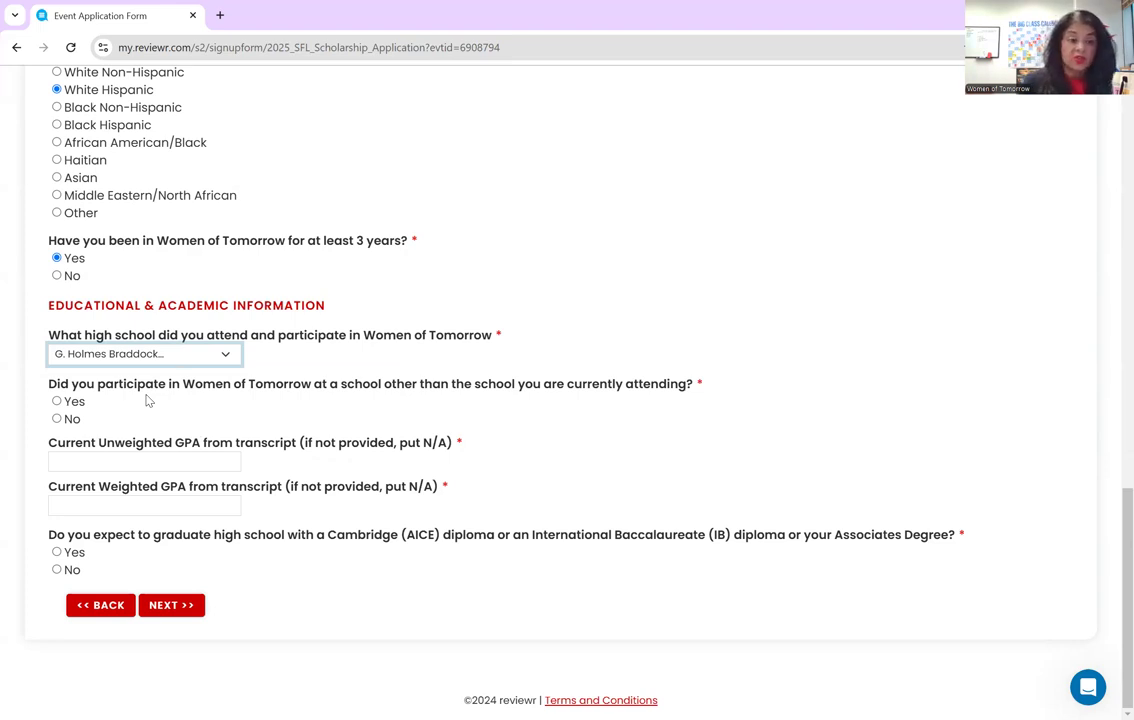
{"action": "left_click", "coordinate": [57, 401]}
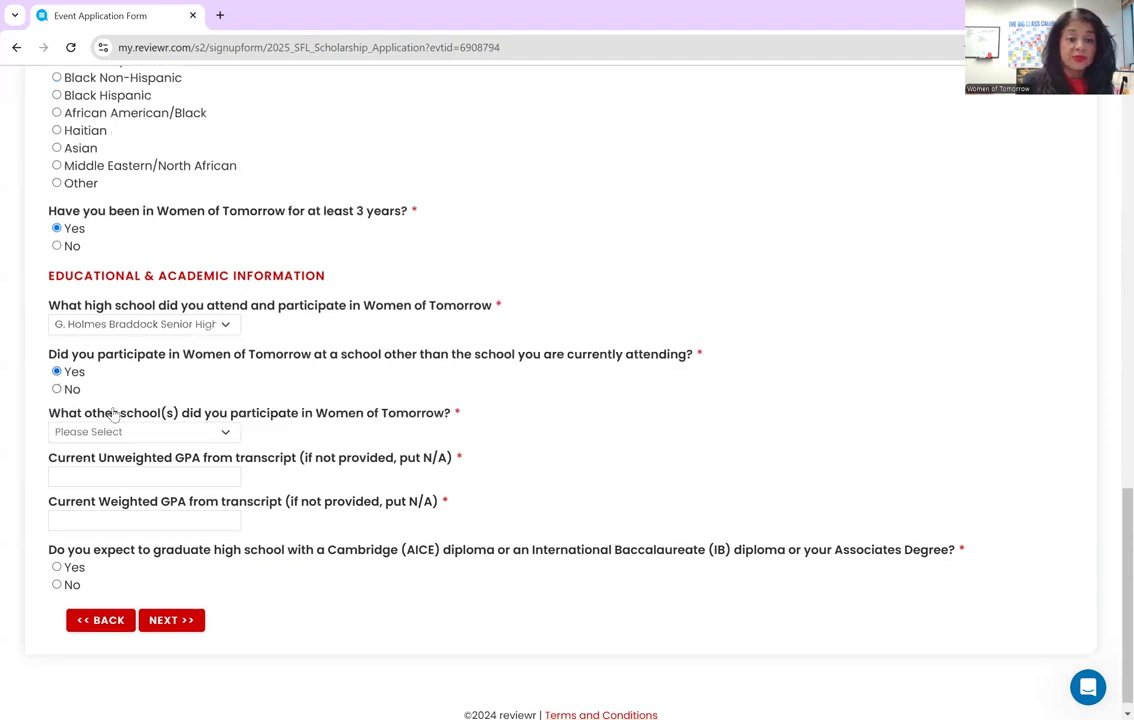
{"action": "left_click", "coordinate": [57, 374]}
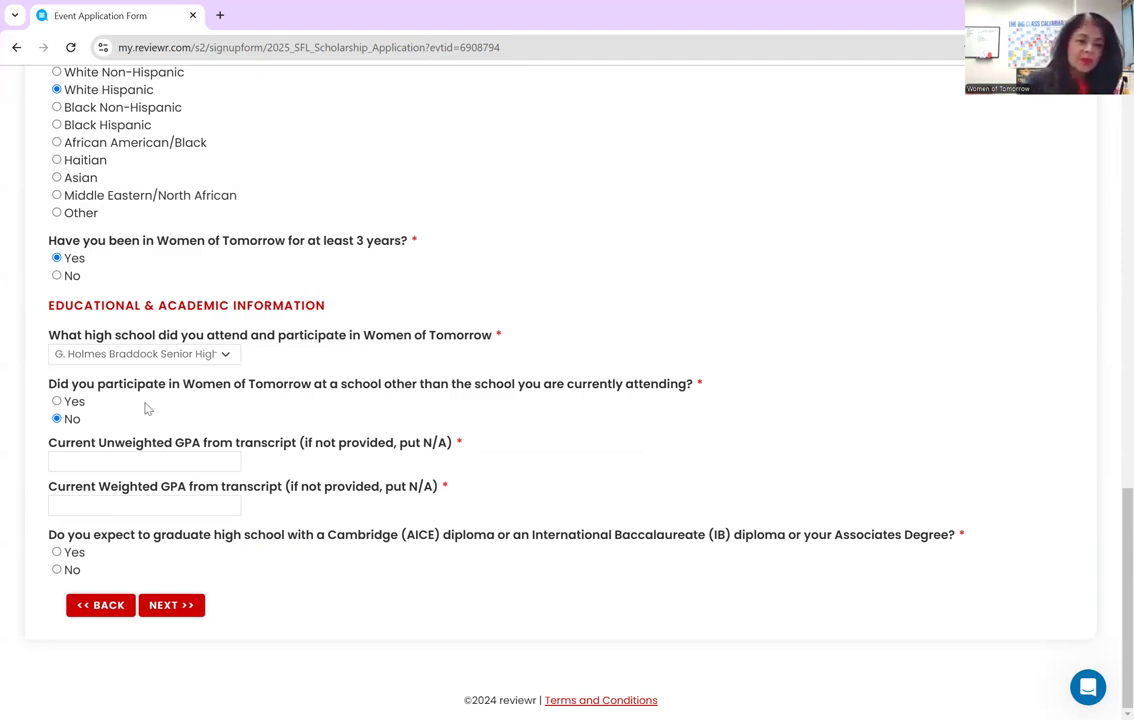
- Enter unweighted GPA 3.7 and weighted GPA 4.5, and answer No to the AICE/IB/Associates diploma question
{"action": "key", "text": "Tab"}
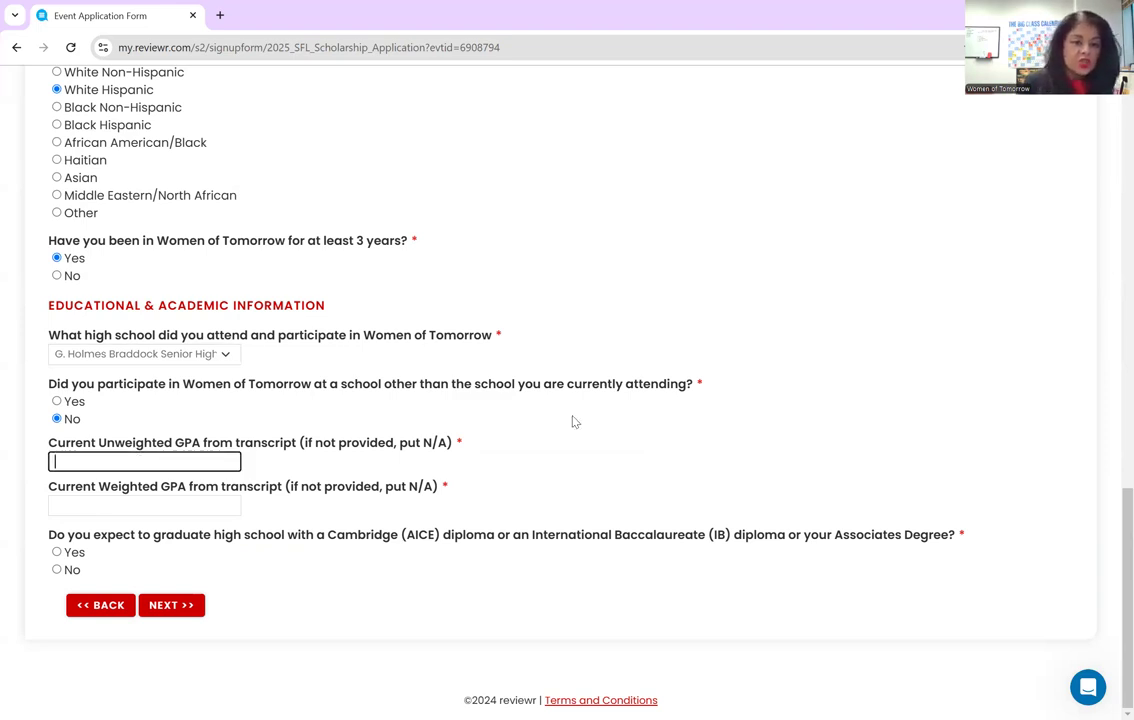
{"action": "type", "text": "3.7"}
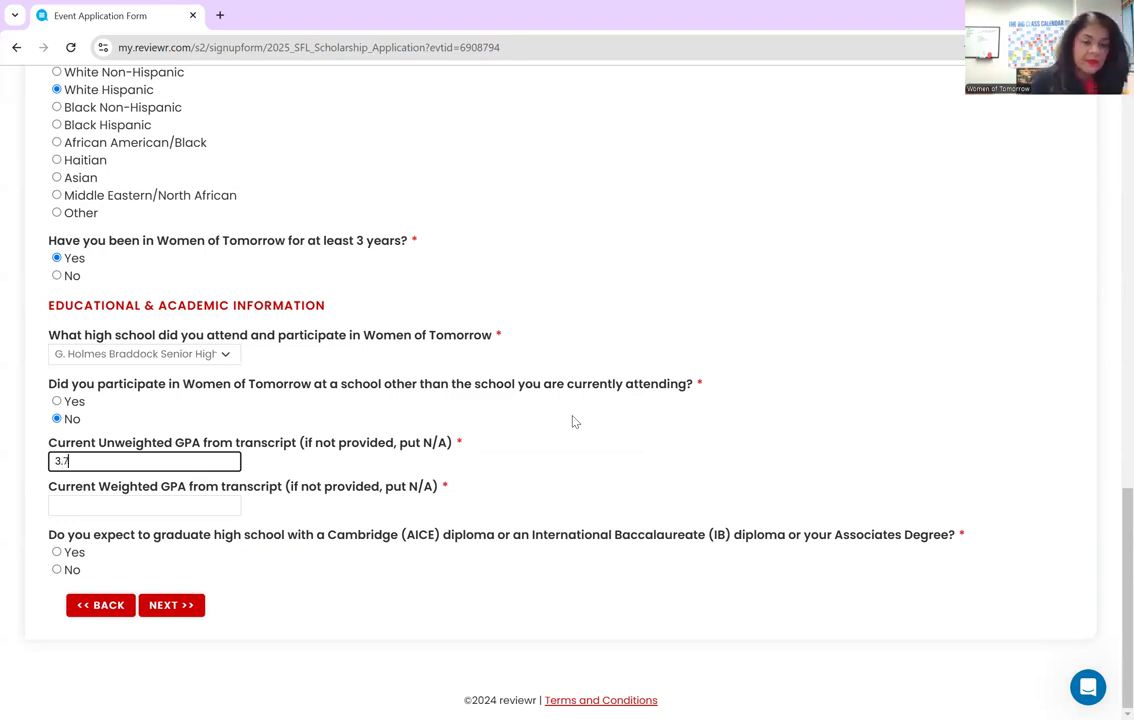
{"action": "left_click", "coordinate": [205, 503]}
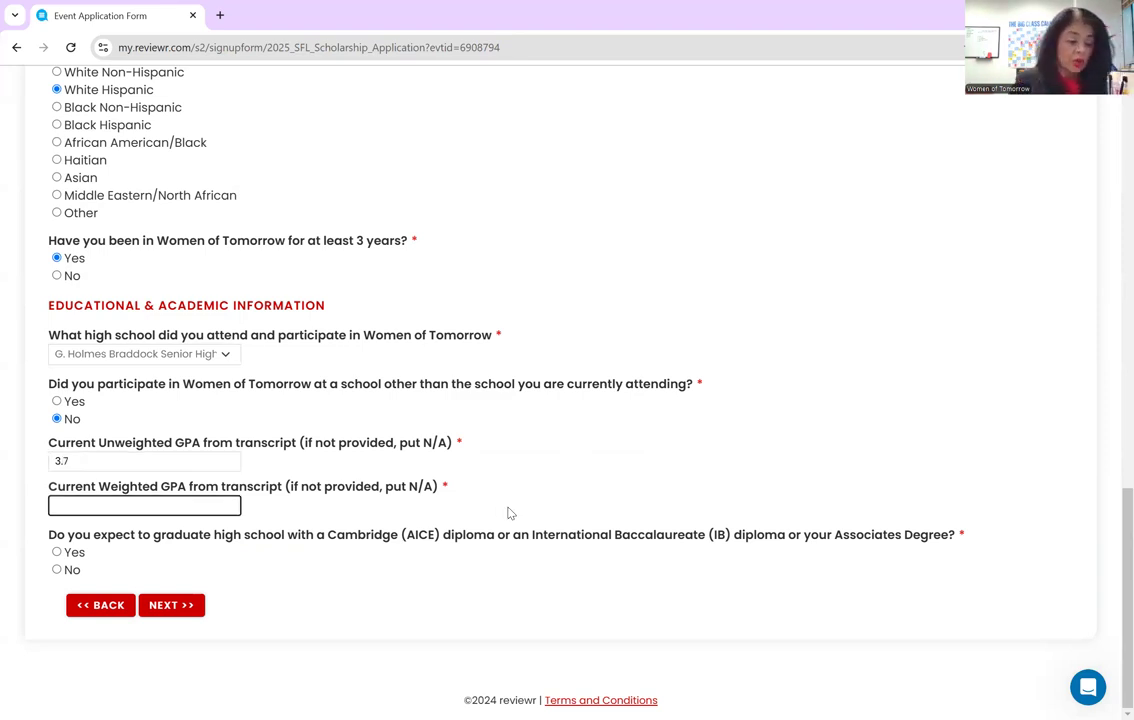
{"action": "type", "text": "4"}
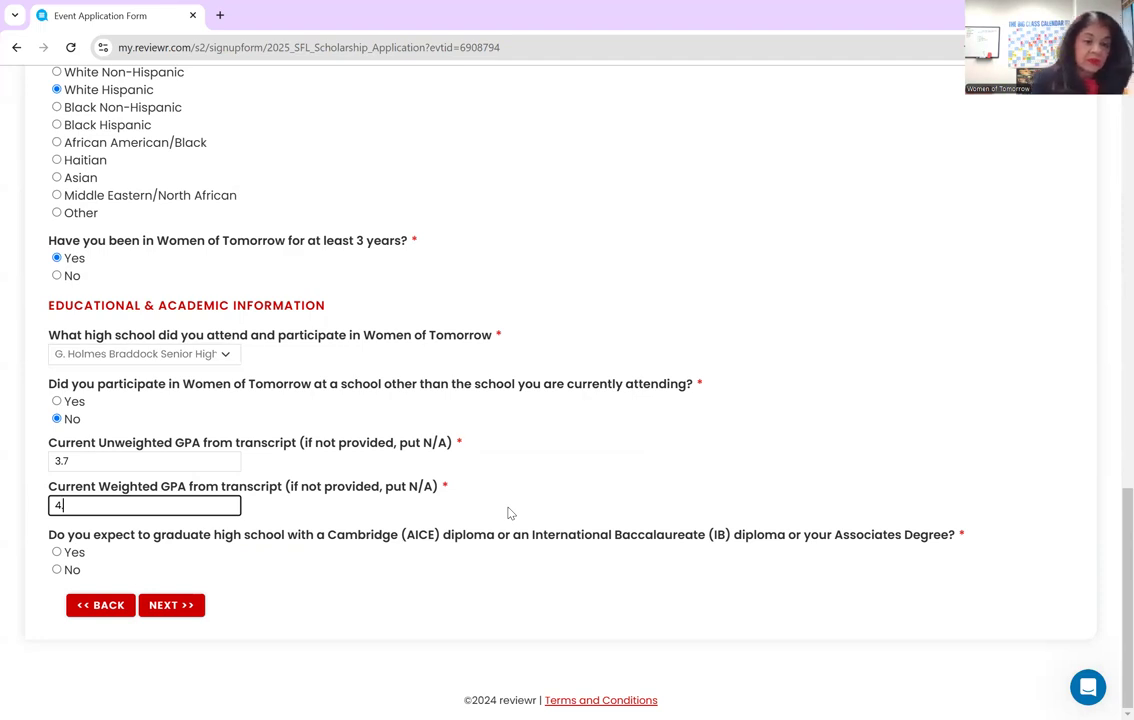
{"action": "type", "text": ".5"}
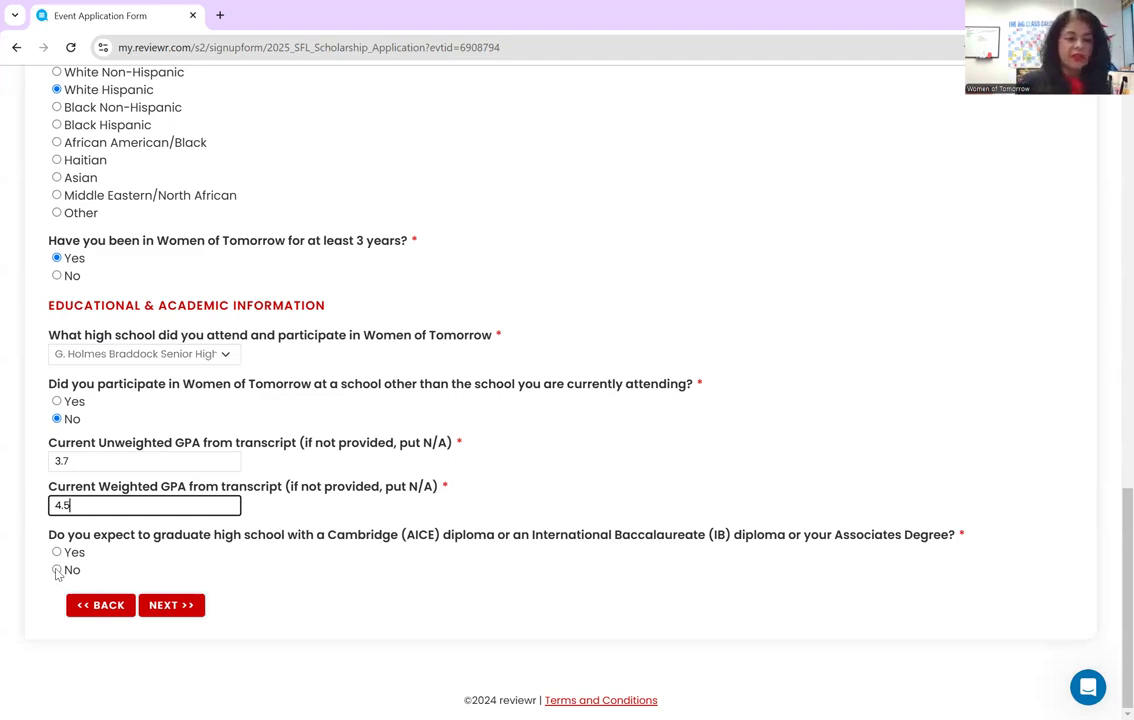
{"action": "left_click", "coordinate": [57, 571]}
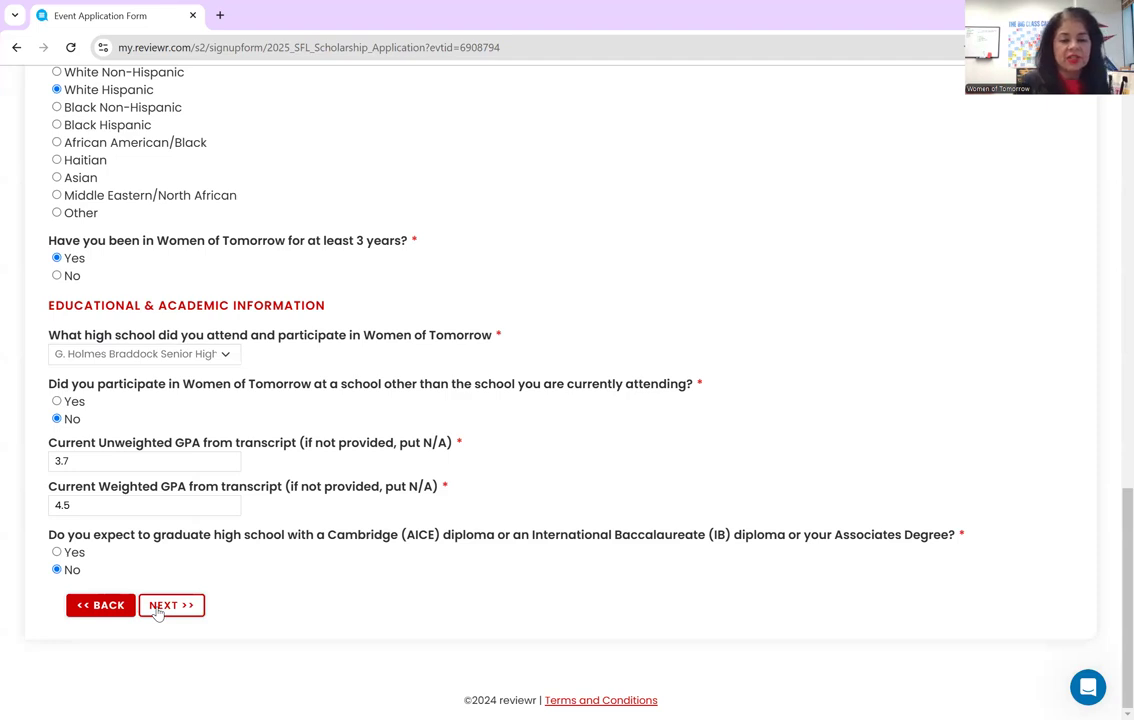
- Try to continue, then clear the 'Address is required' error by choosing Florida as the state
{"action": "left_click", "coordinate": [157, 607]}
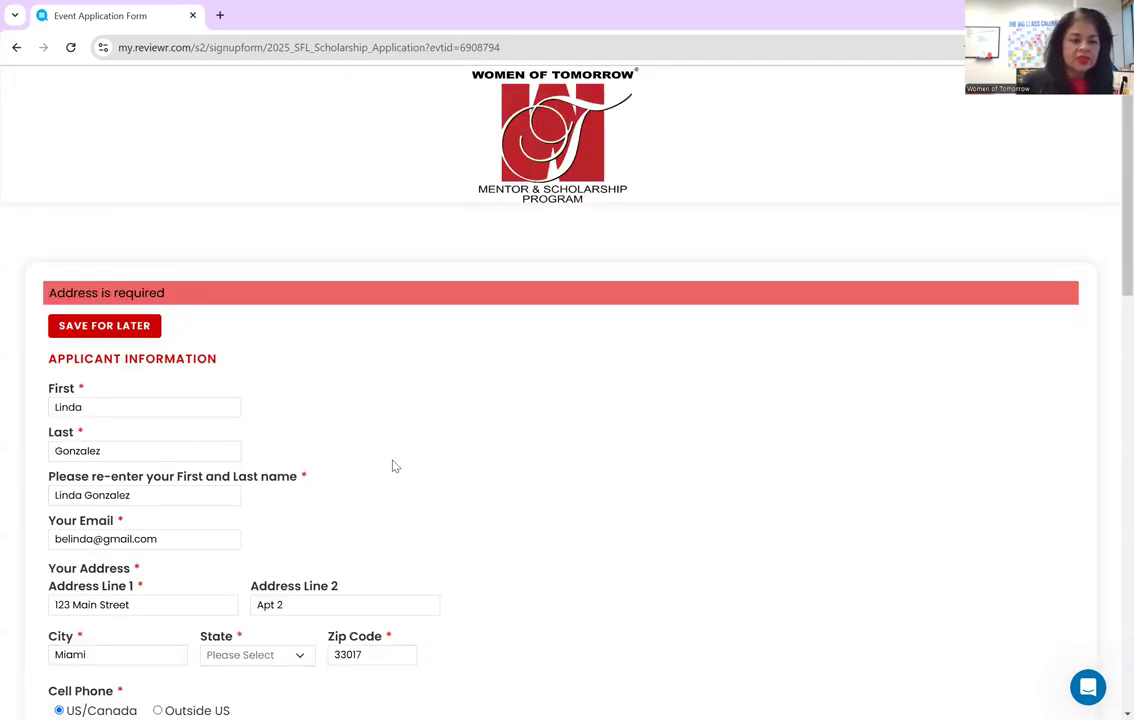
{"action": "scroll", "coordinate": [393, 466], "scroll_direction": "down", "scroll_amount": 3}
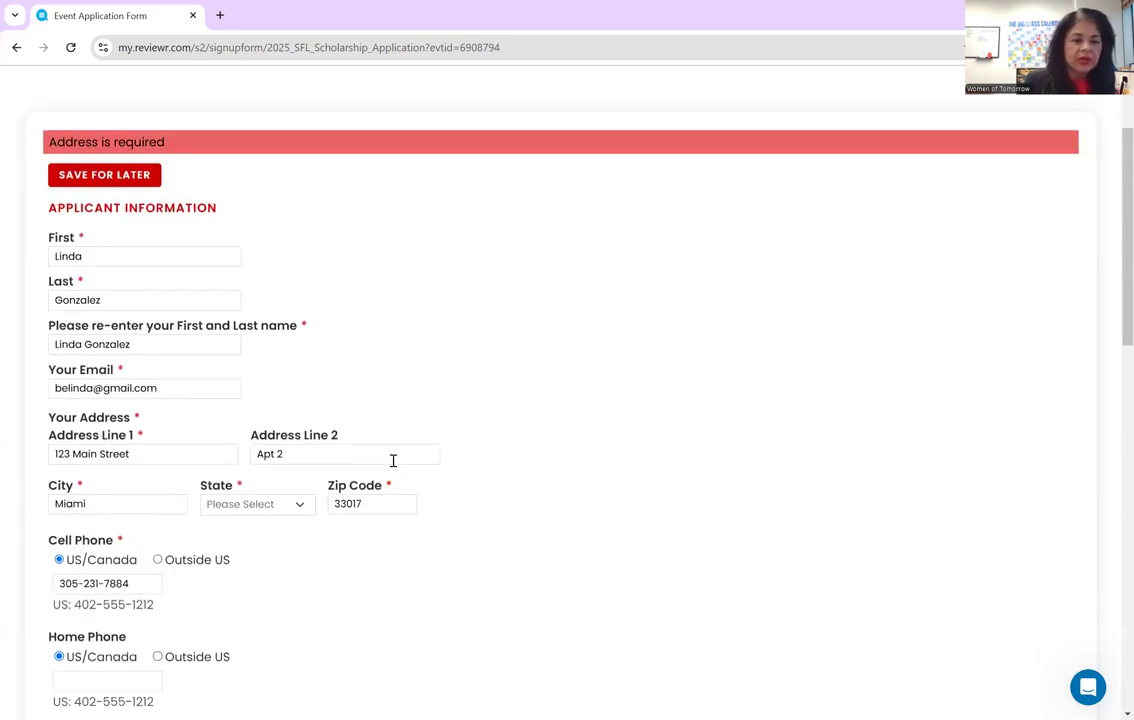
{"action": "left_click", "coordinate": [267, 505]}
{"action": "scroll", "coordinate": [291, 557], "scroll_direction": "down", "scroll_amount": 5}
{"action": "scroll", "coordinate": [290, 557], "scroll_direction": "up", "scroll_amount": 2}
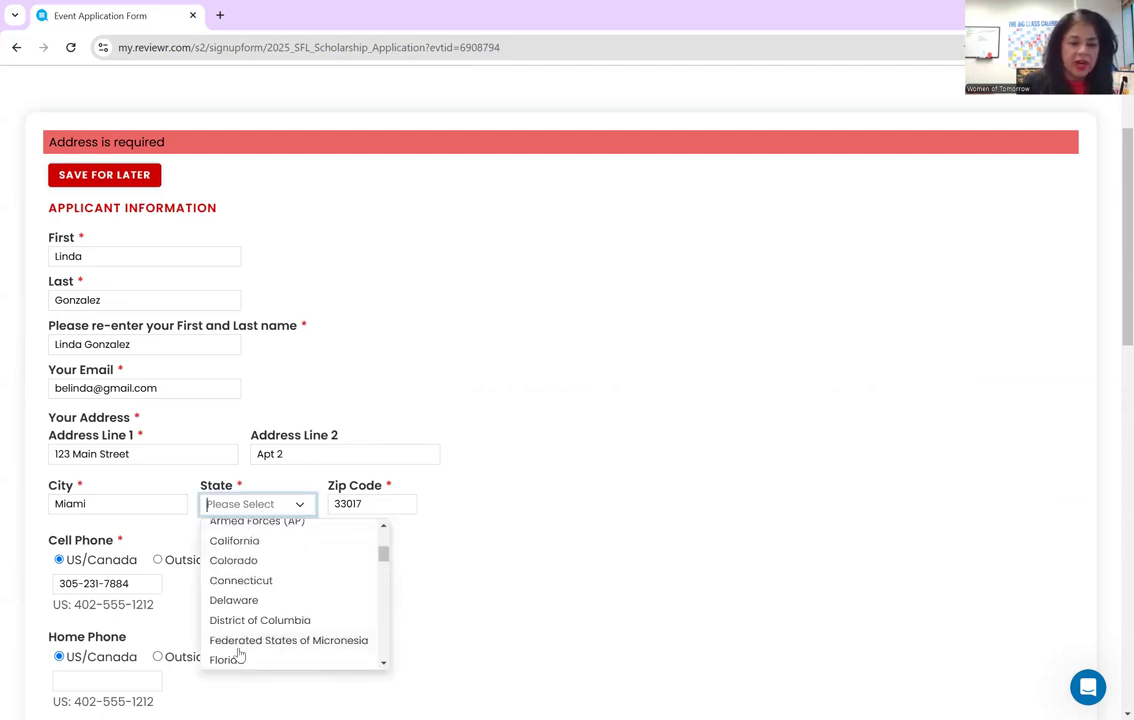
{"action": "left_click", "coordinate": [233, 658]}
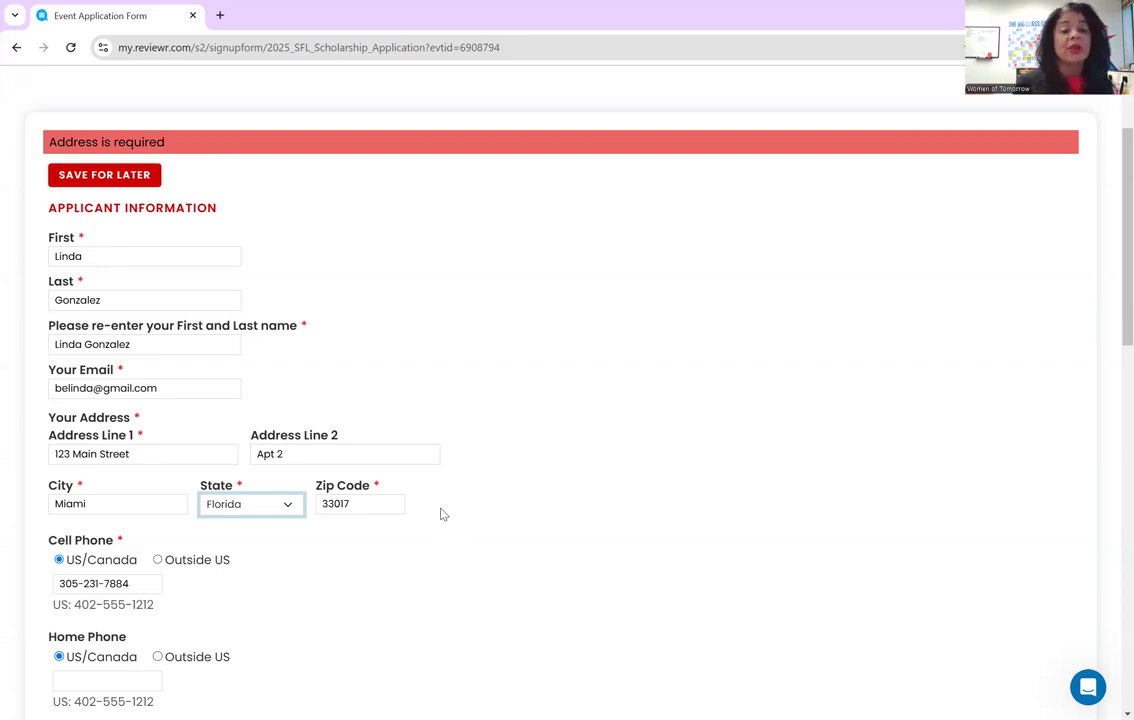
{"action": "scroll", "coordinate": [443, 514], "scroll_direction": "down", "scroll_amount": 6}
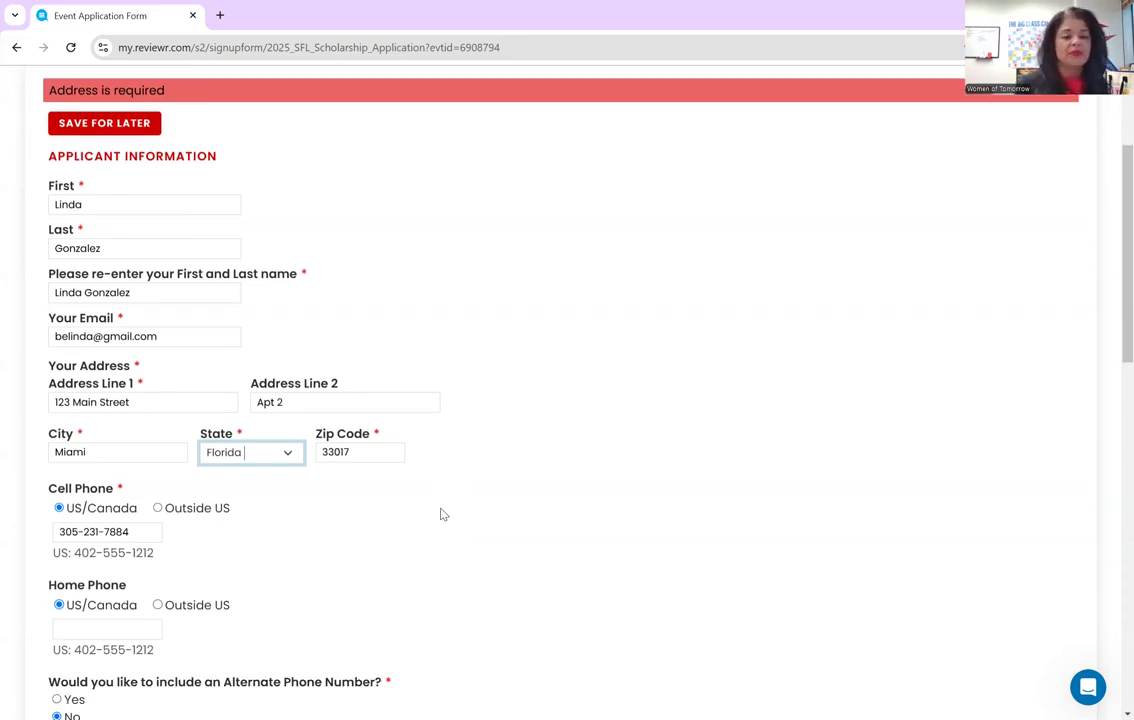
{"action": "scroll", "coordinate": [443, 508], "scroll_direction": "down", "scroll_amount": 5}
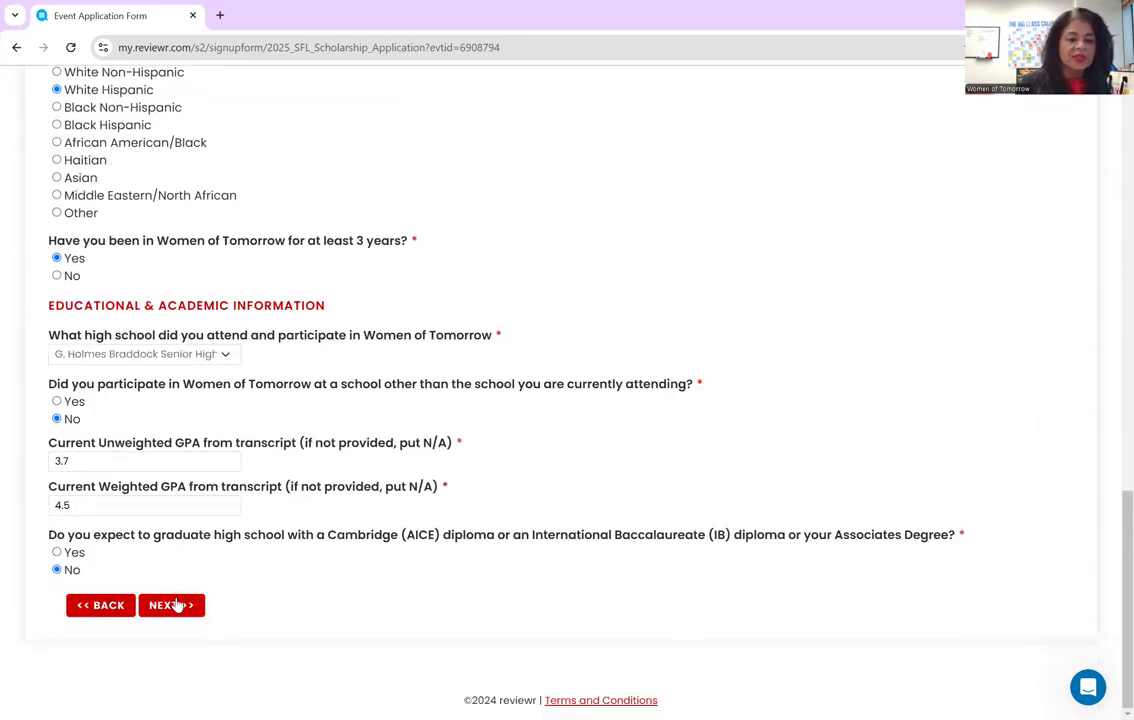
- Advance to the Financial Information page and scroll through the FAFSA Submission Summary questions
{"action": "left_click", "coordinate": [177, 604]}
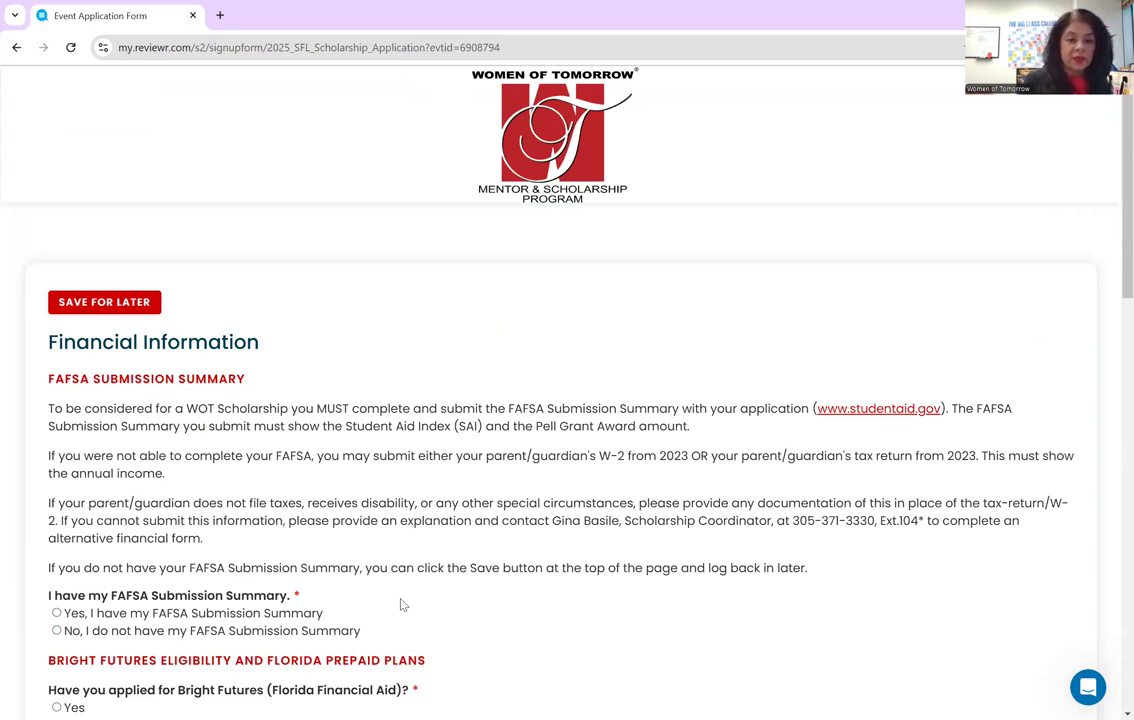
{"action": "scroll", "coordinate": [447, 555], "scroll_direction": "down", "scroll_amount": 2}
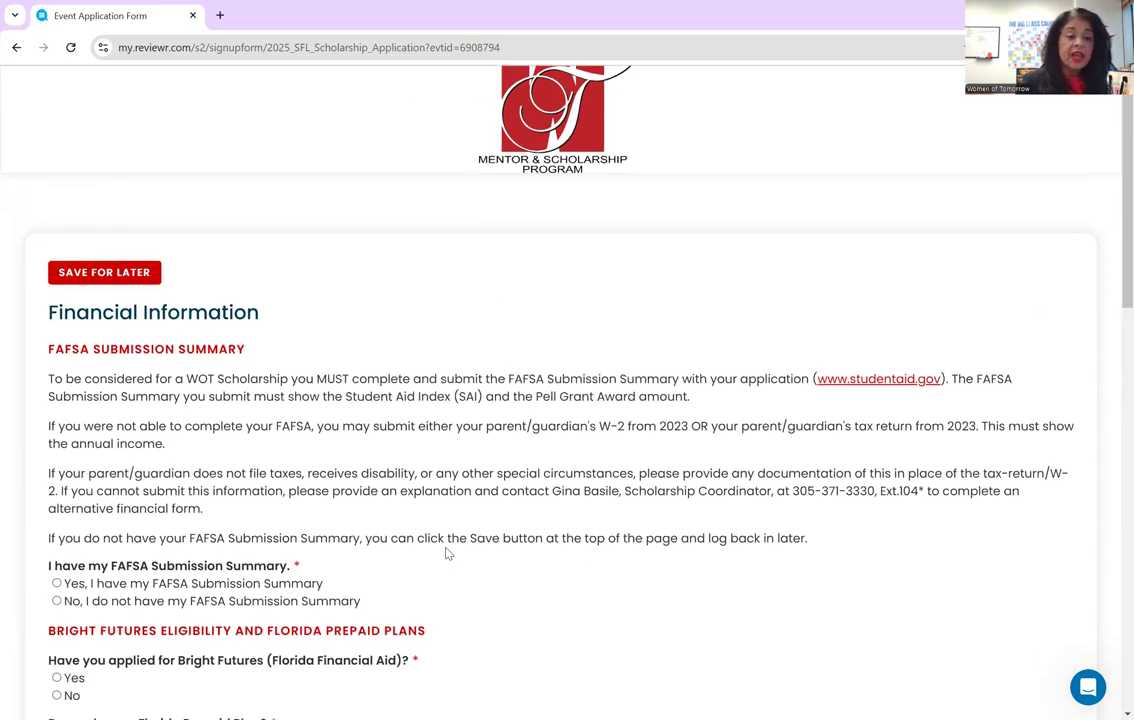
{"action": "scroll", "coordinate": [307, 334], "scroll_direction": "down", "scroll_amount": 2}
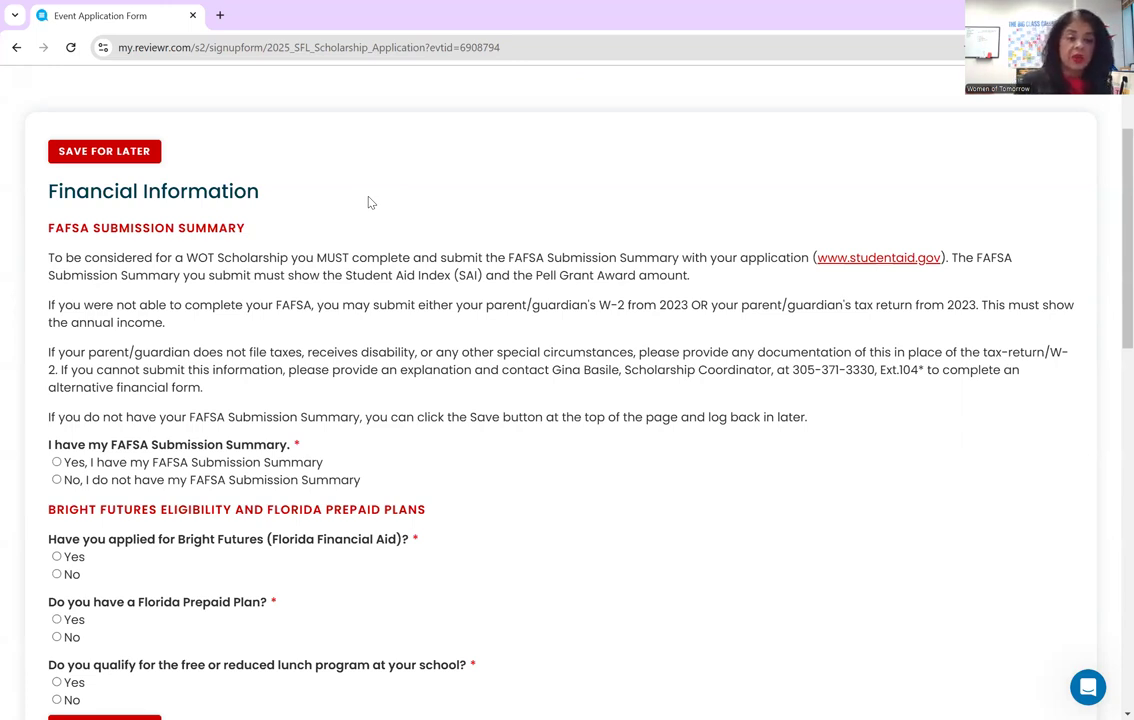
- Confirm having the FAFSA Submission Summary and enter a Student Aid Index of 1000
{"action": "left_click", "coordinate": [56, 463]}
{"action": "scroll", "coordinate": [509, 469], "scroll_direction": "down", "scroll_amount": 2}
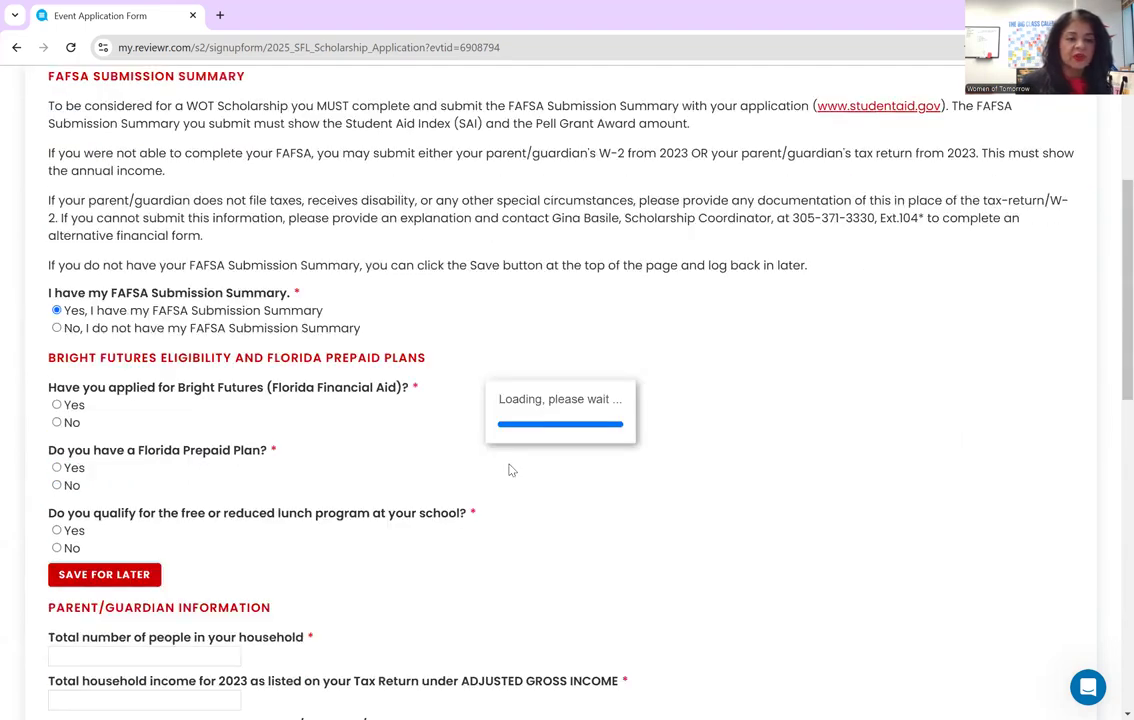
{"action": "scroll", "coordinate": [486, 446], "scroll_direction": "down", "scroll_amount": 3}
{"action": "scroll", "coordinate": [486, 446], "scroll_direction": "up", "scroll_amount": 3}
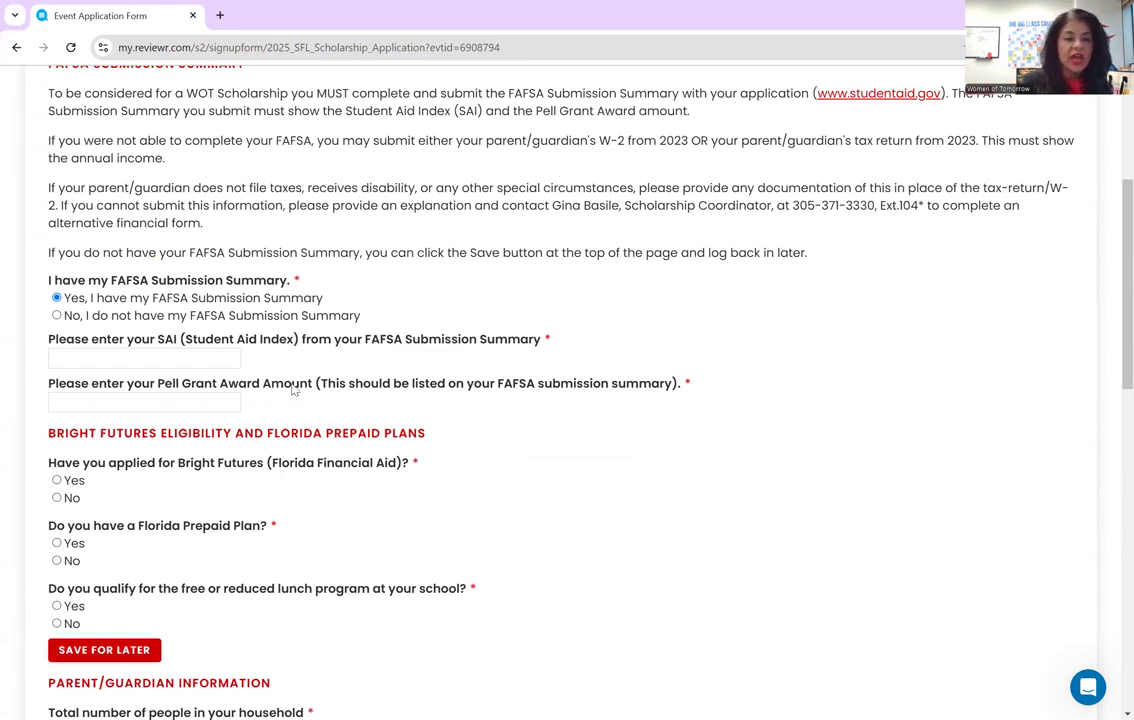
{"action": "left_click", "coordinate": [184, 358]}
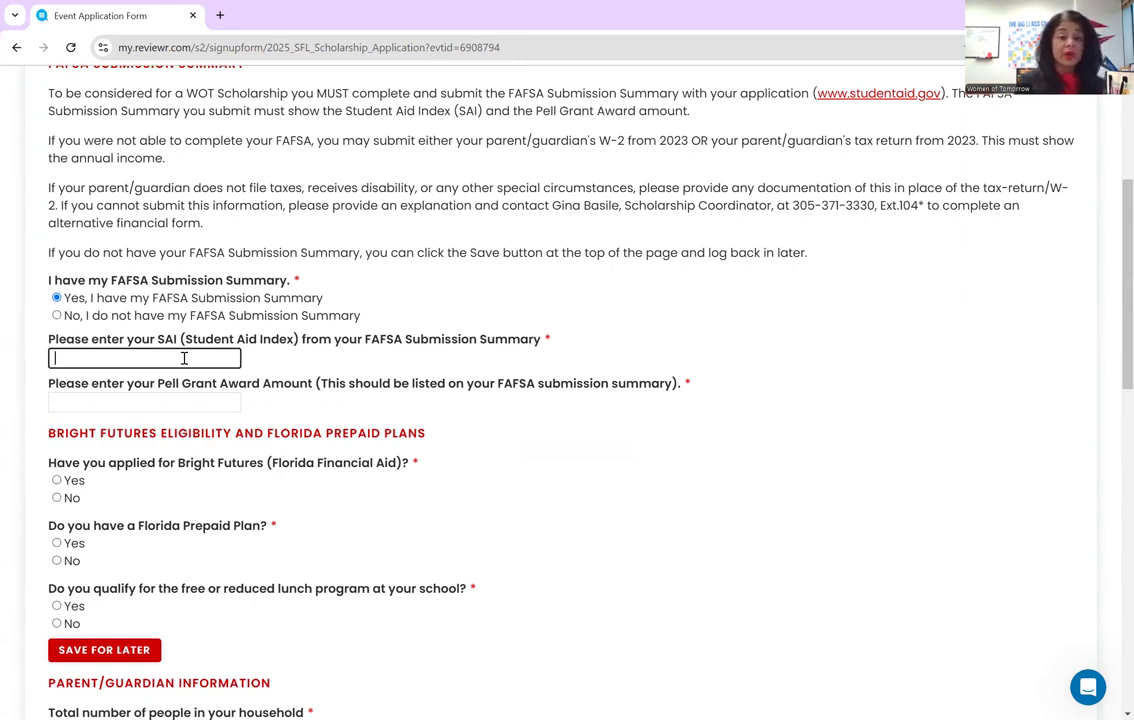
{"action": "type", "text": "1000"}
- Enter NA as the Pell Grant Award Amount and answer Yes to applying for Bright Futures
{"action": "left_click", "coordinate": [177, 402]}
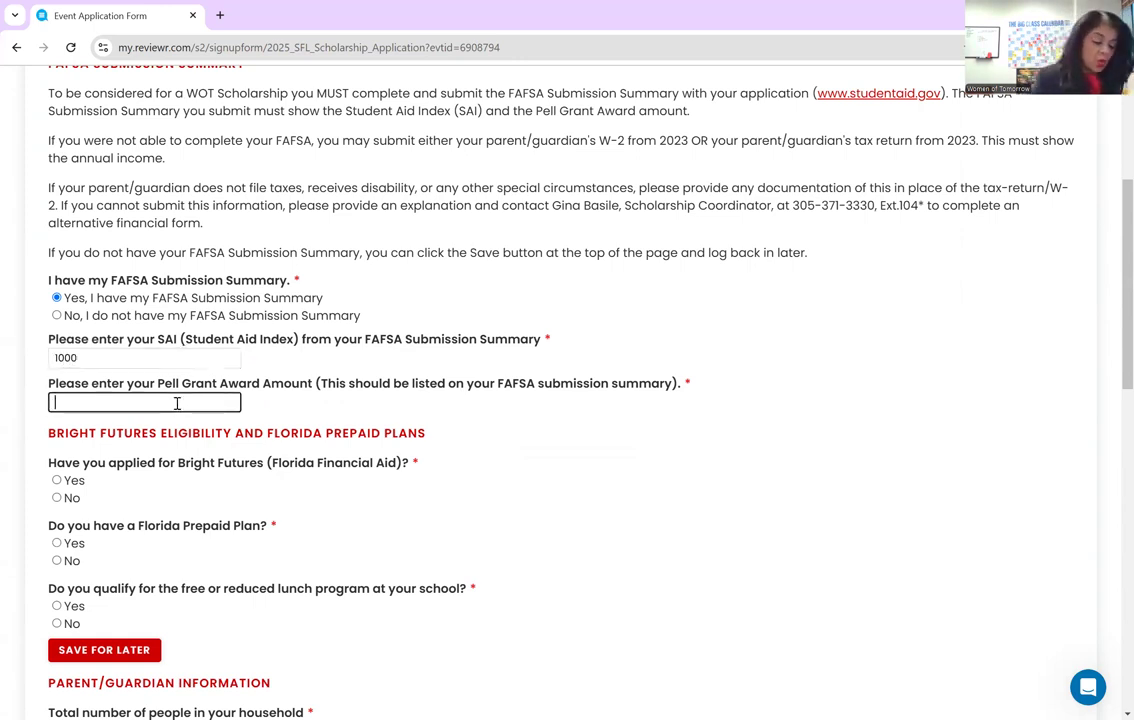
{"action": "type", "text": "7500"}
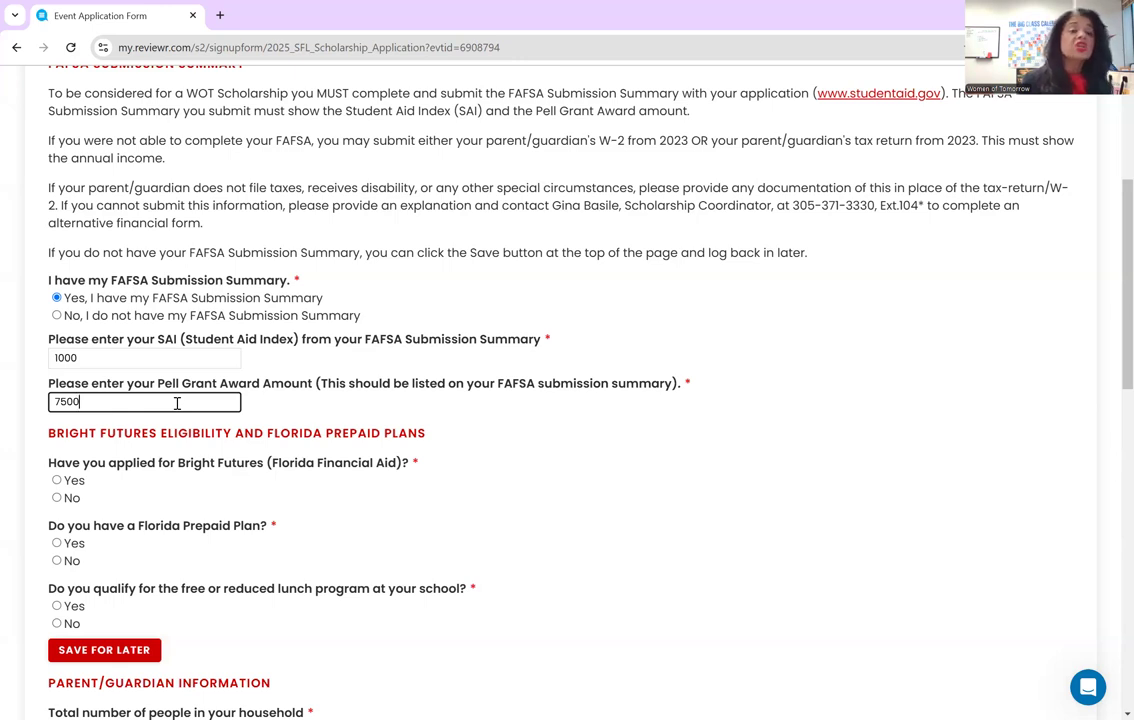
{"action": "key", "text": "BackSpace"}
{"action": "key", "text": "BackSpace"}
{"action": "key", "text": "BackSpace"}
{"action": "key", "text": "BackSpace"}
{"action": "type", "text": "na"}
{"action": "key", "text": "BackSpace"}
{"action": "key", "text": "BackSpace"}
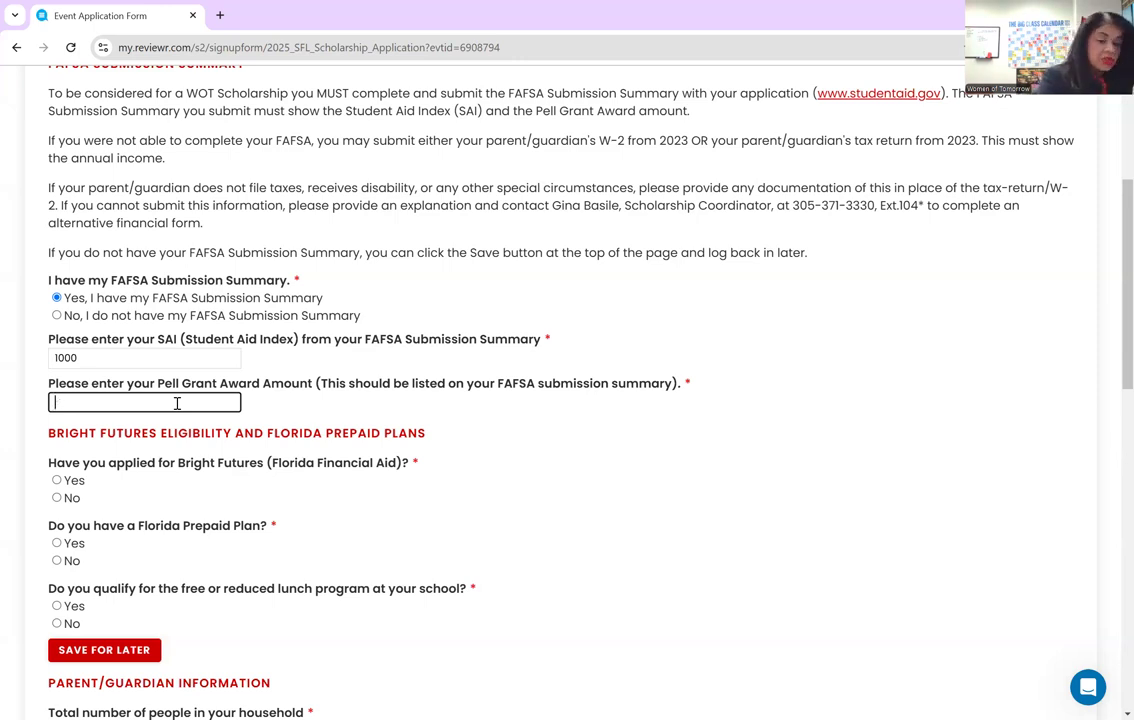
{"action": "type", "text": "NA"}
{"action": "scroll", "coordinate": [218, 435], "scroll_direction": "down", "scroll_amount": 1}
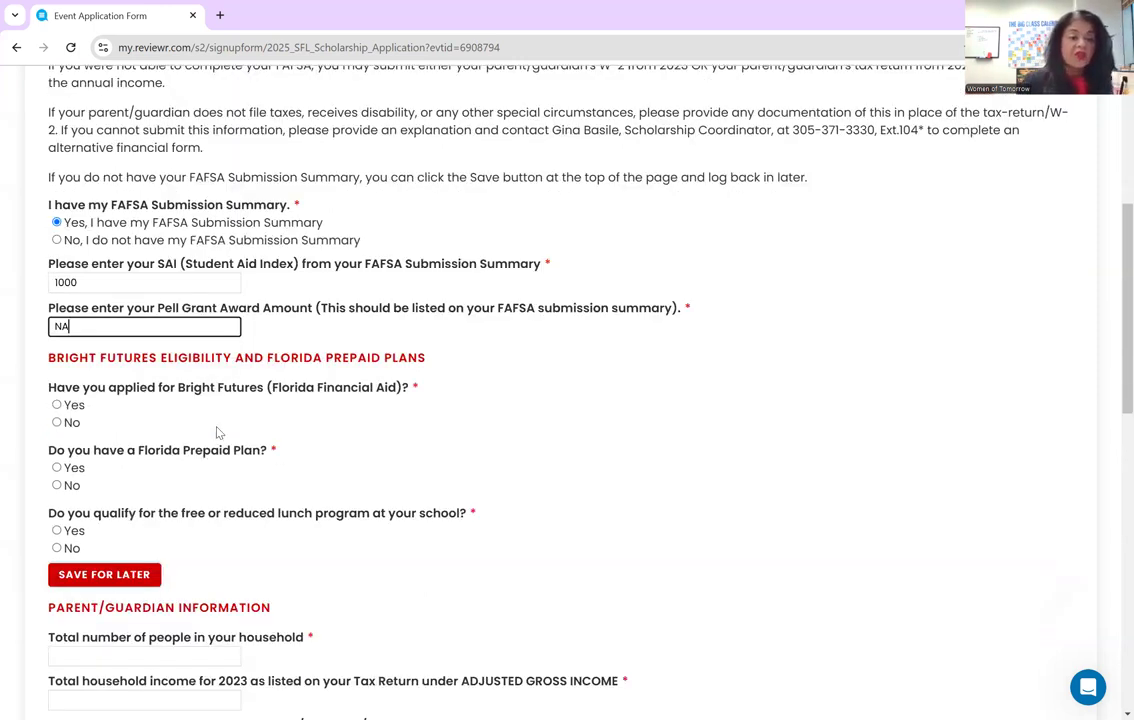
{"action": "left_click", "coordinate": [57, 404]}
{"action": "scroll", "coordinate": [290, 443], "scroll_direction": "down", "scroll_amount": 4}
{"action": "scroll", "coordinate": [347, 273], "scroll_direction": "up", "scroll_amount": 1}
{"action": "scroll", "coordinate": [347, 273], "scroll_direction": "up", "scroll_amount": 1}
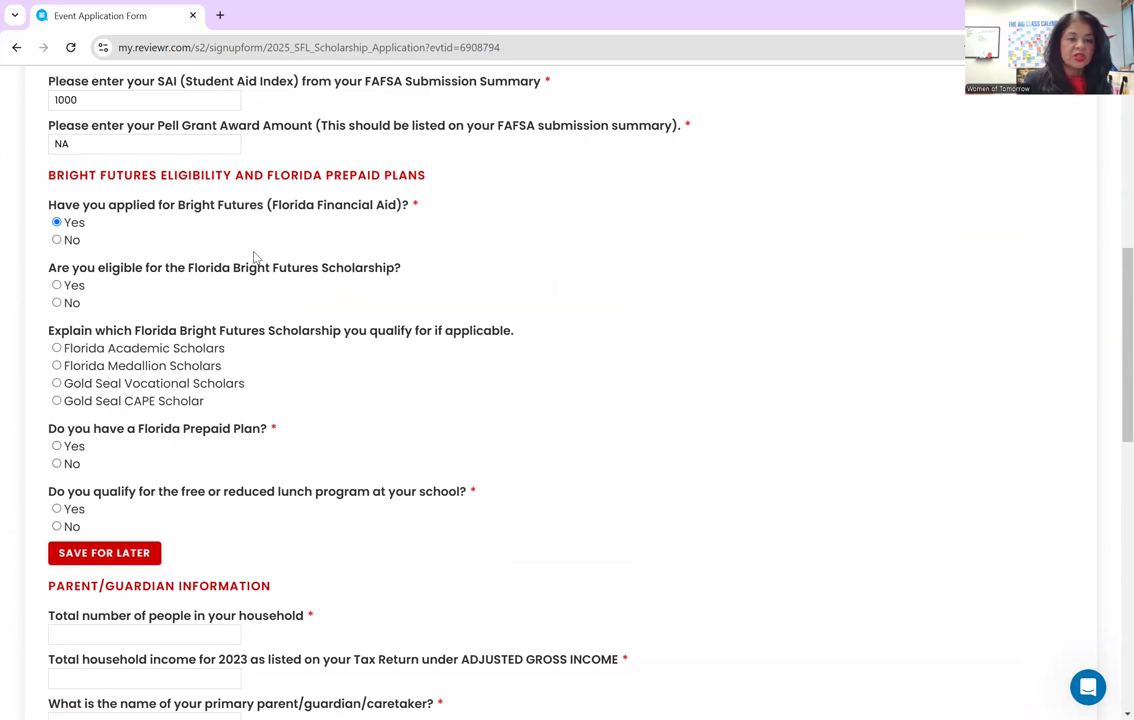
- Answer Yes to Bright Futures eligibility as a Florida Medallion Scholar, and No to a Florida Prepaid Plan
{"action": "left_click", "coordinate": [57, 286]}
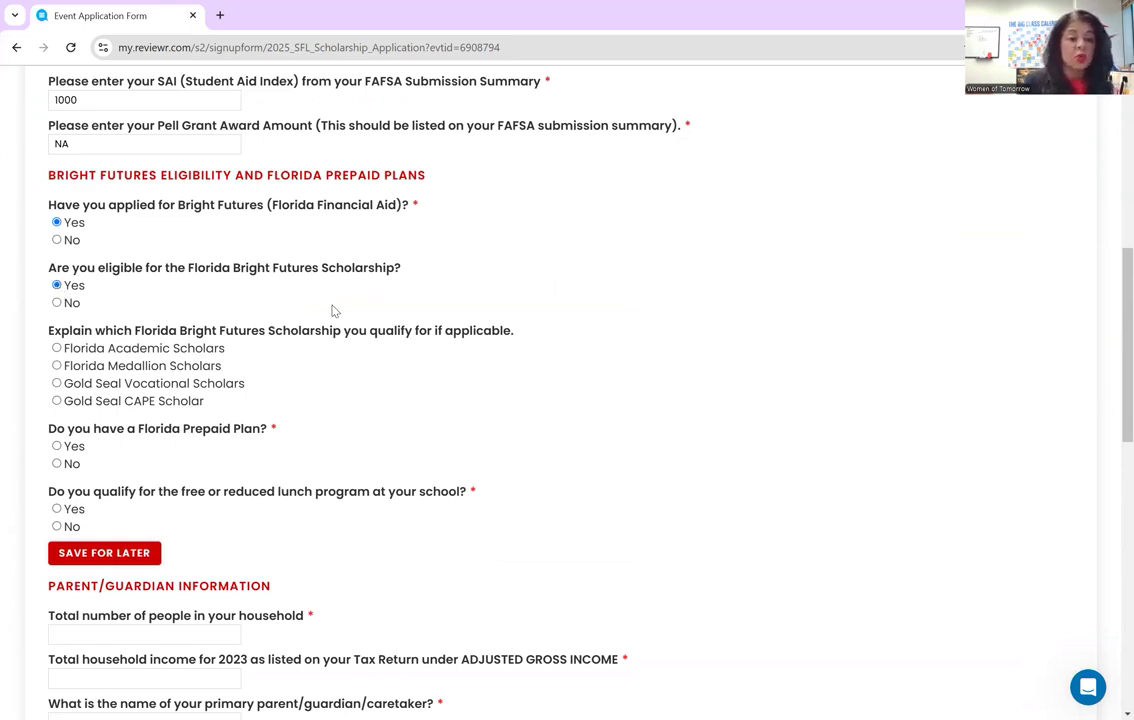
{"action": "left_click", "coordinate": [57, 366]}
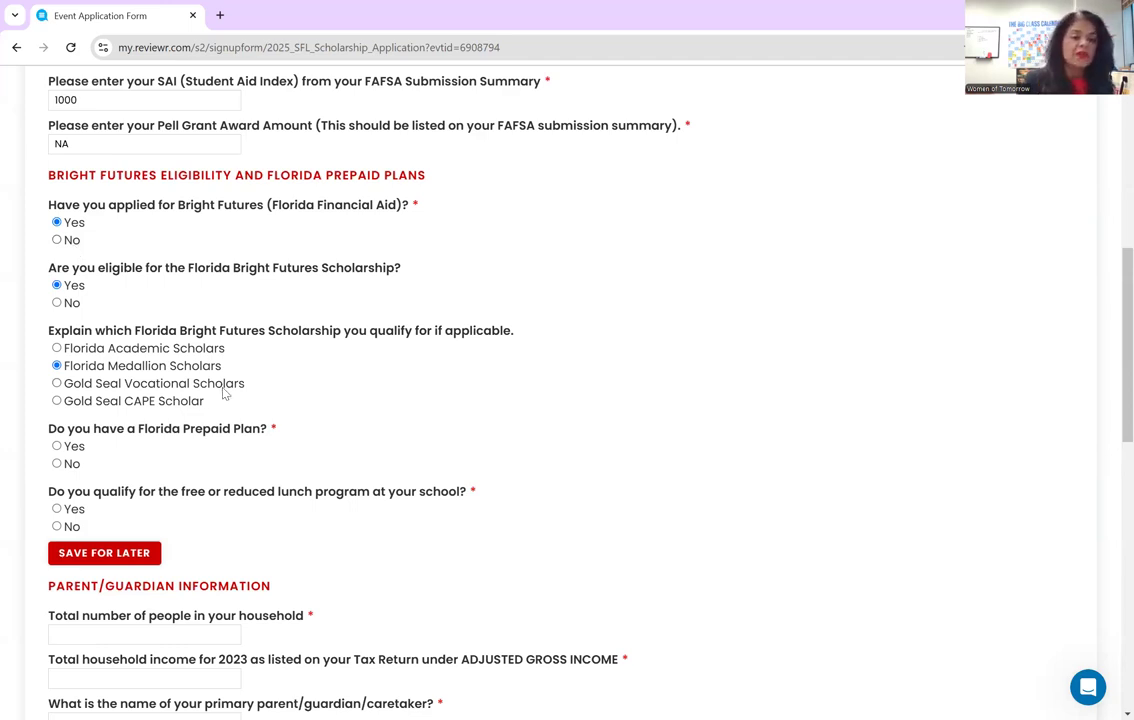
{"action": "scroll", "coordinate": [223, 393], "scroll_direction": "down", "scroll_amount": 1}
{"action": "left_click", "coordinate": [57, 388]}
{"action": "scroll", "coordinate": [318, 451], "scroll_direction": "down", "scroll_amount": 4}
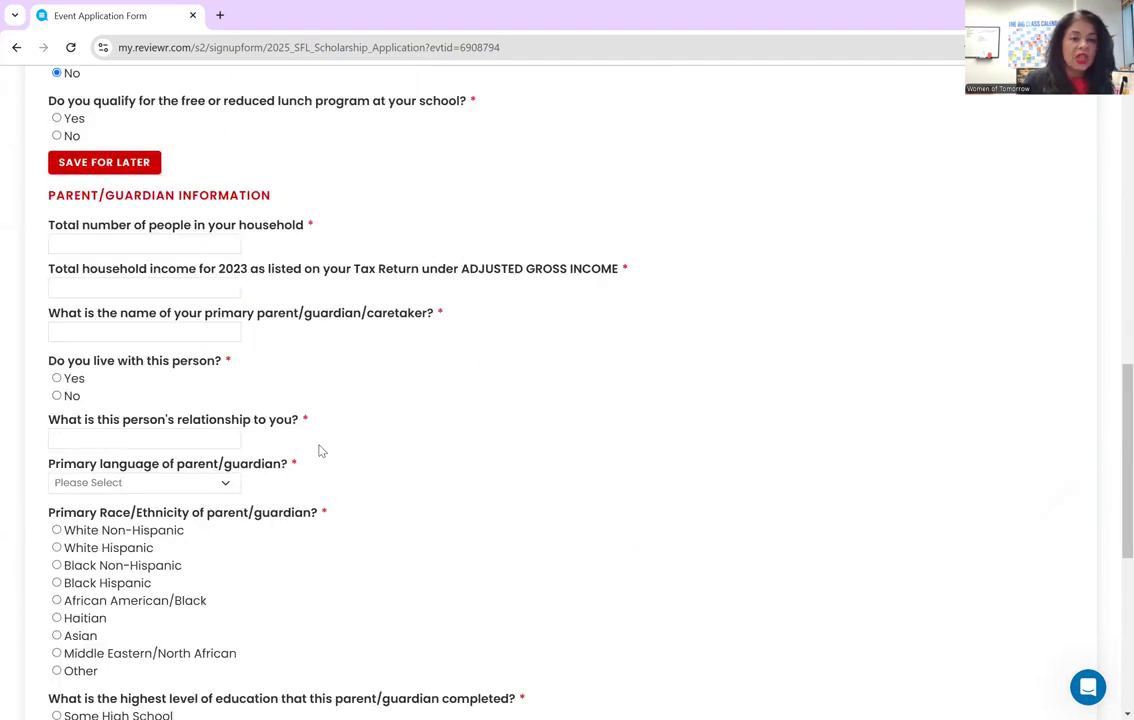
- Answer Yes to free or reduced lunch, with a household size of 3 and income of 75000
{"action": "left_click", "coordinate": [56, 117]}
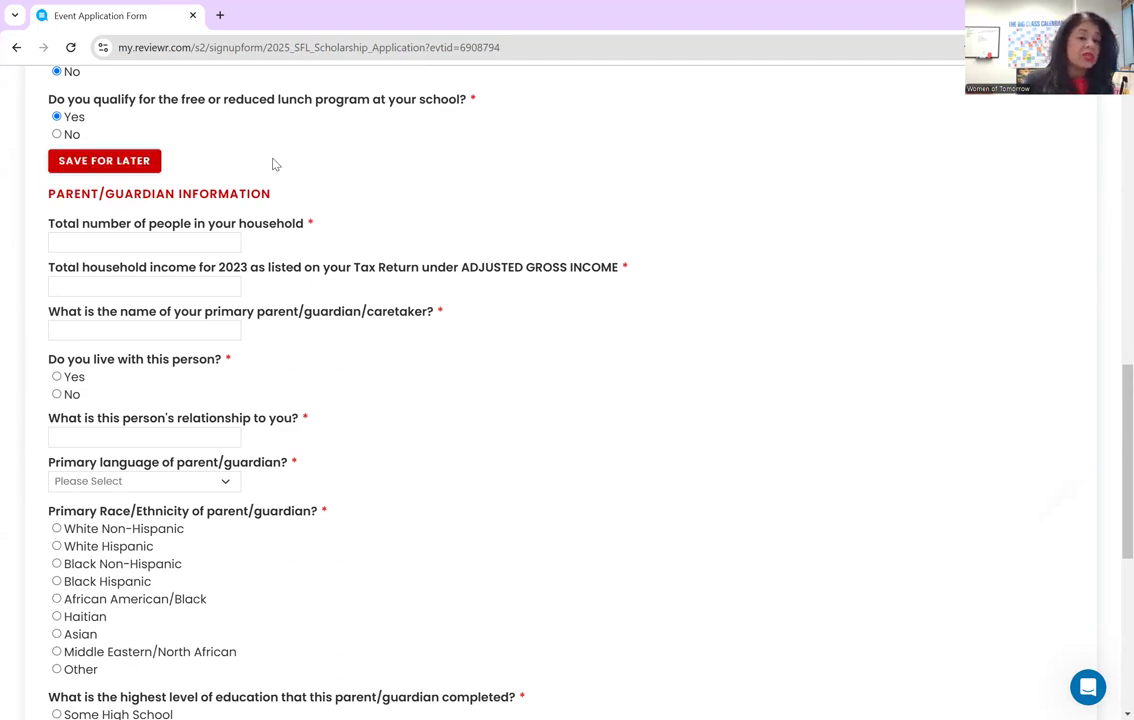
{"action": "left_click", "coordinate": [169, 242]}
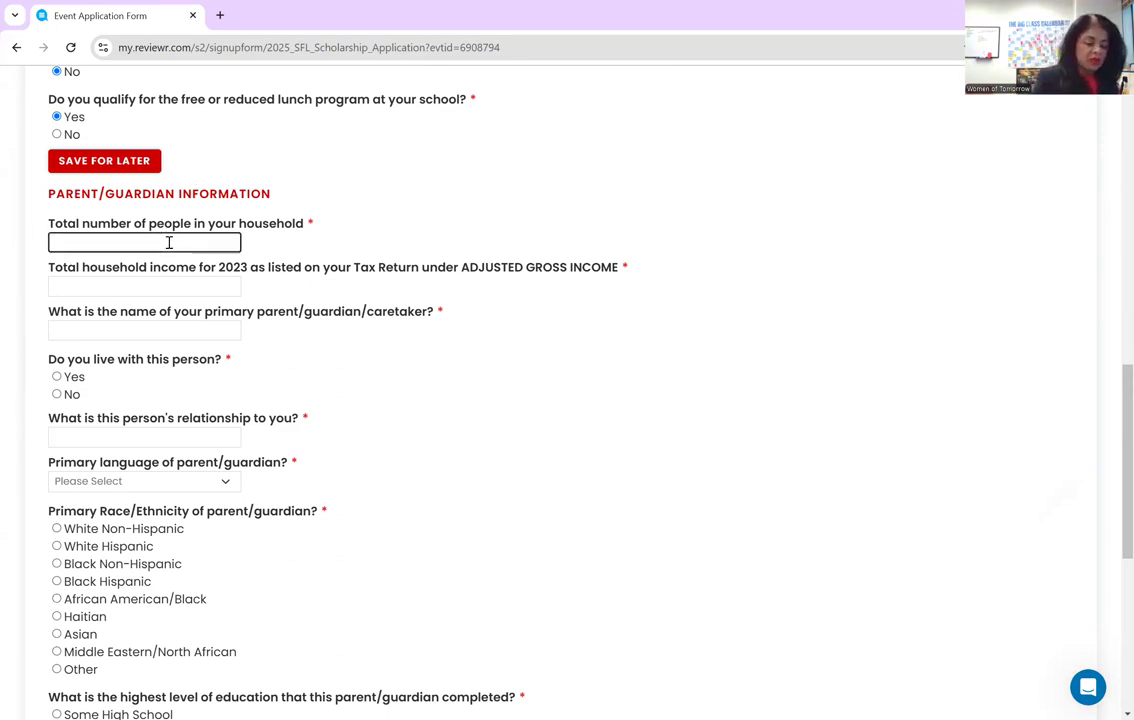
{"action": "type", "text": "3"}
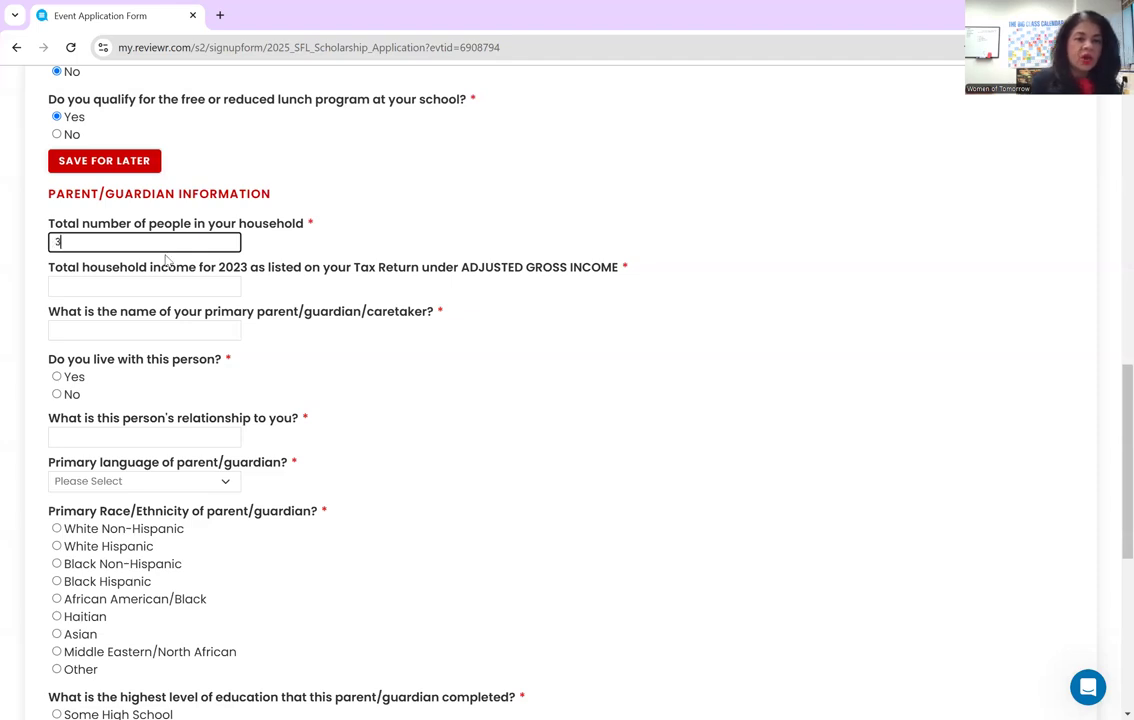
{"action": "left_click", "coordinate": [159, 287]}
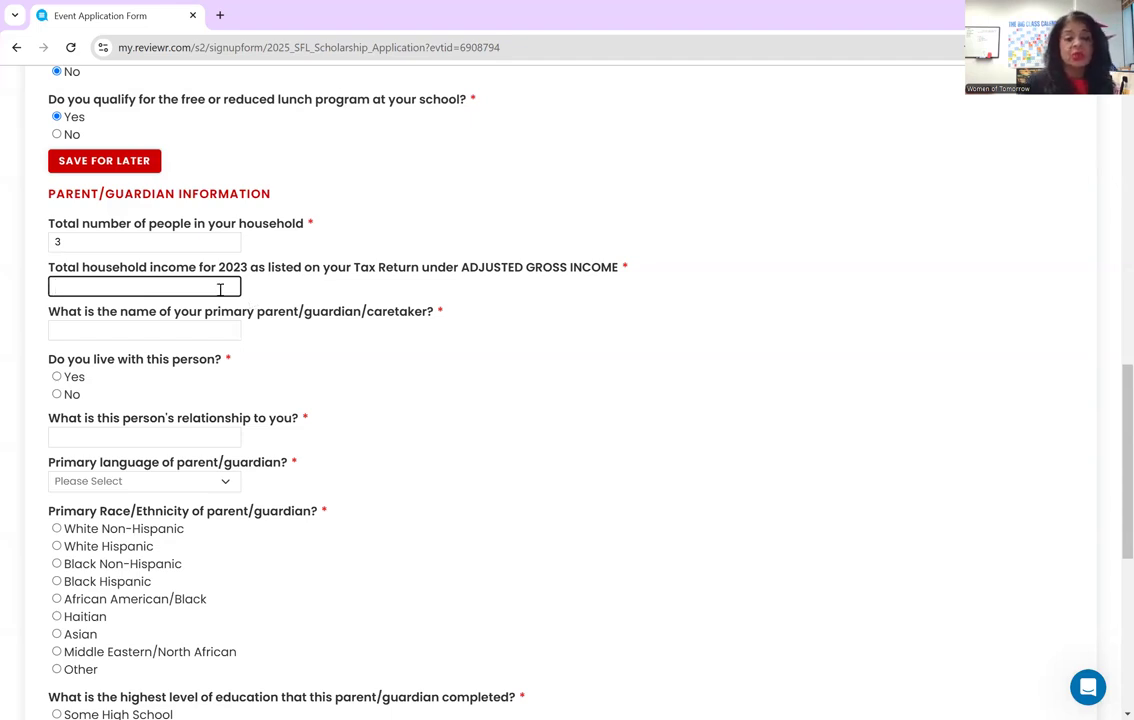
{"action": "type", "text": "75000"}
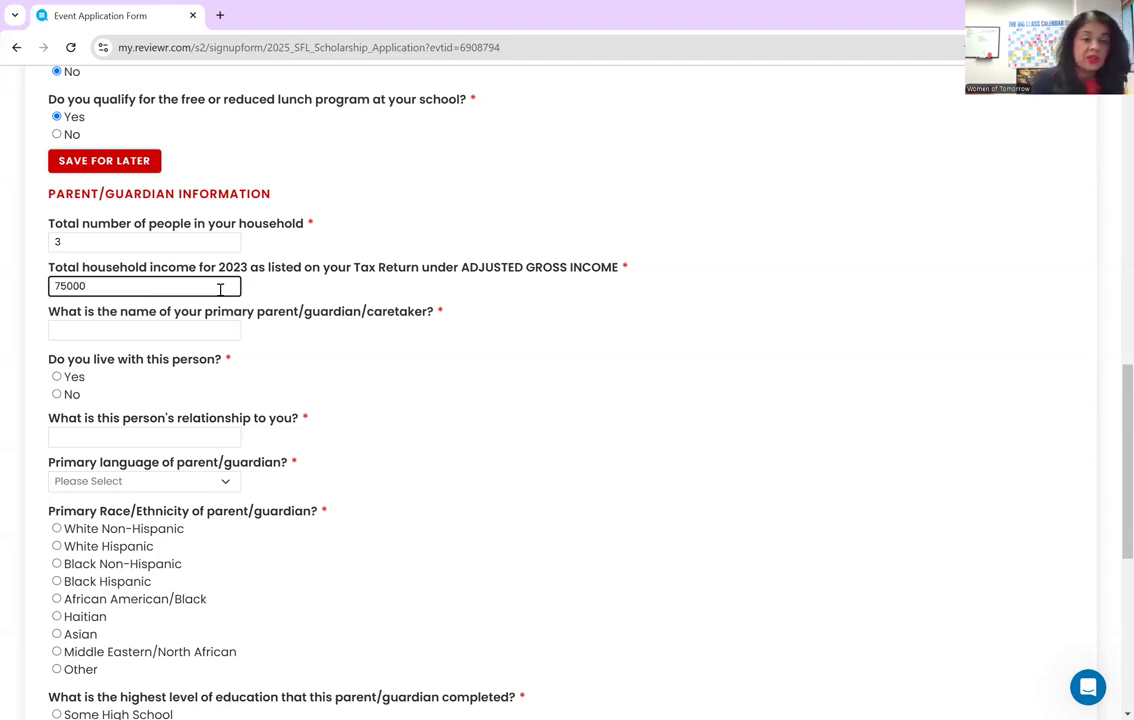
- Enter the primary parent's full name, lives-with Yes, relationship Father, and primary language Spanish
{"action": "left_click", "coordinate": [206, 331]}
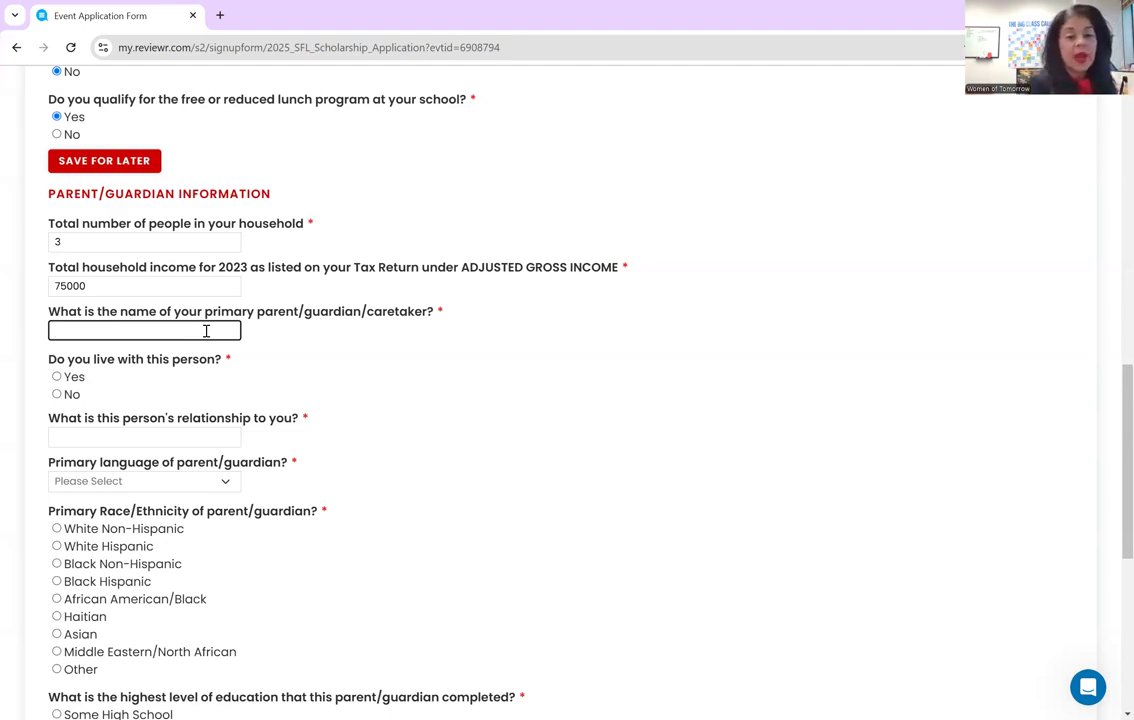
{"action": "type", "text": "M"}
{"action": "key", "text": "BackSpace"}
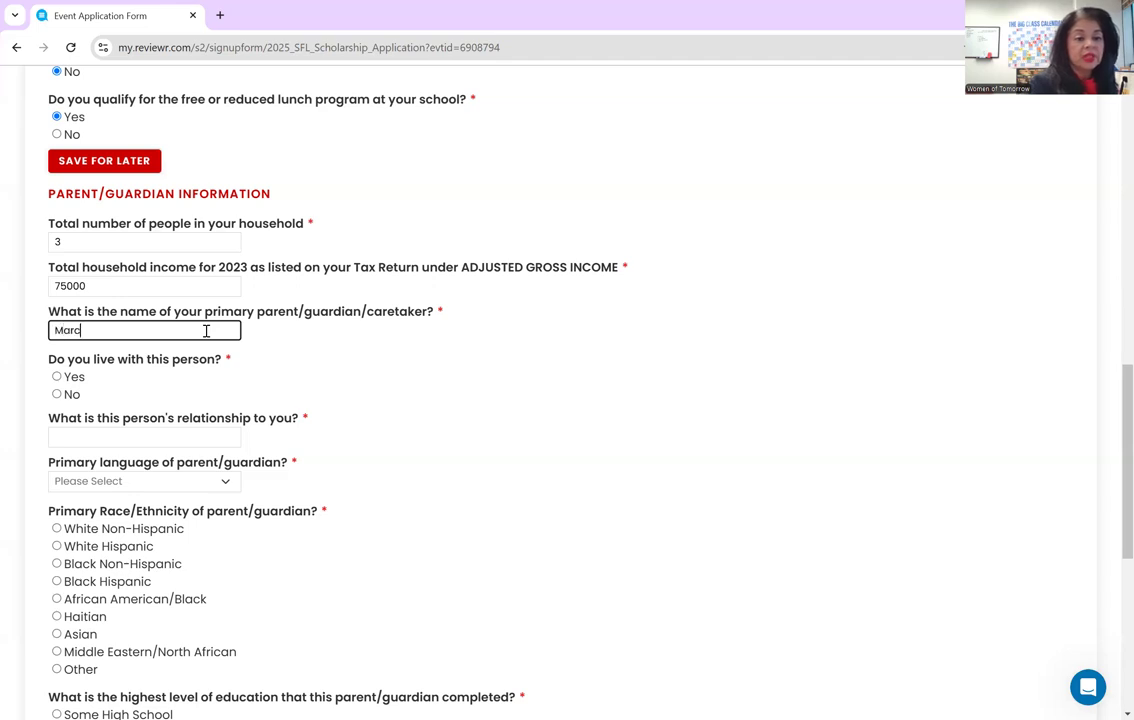
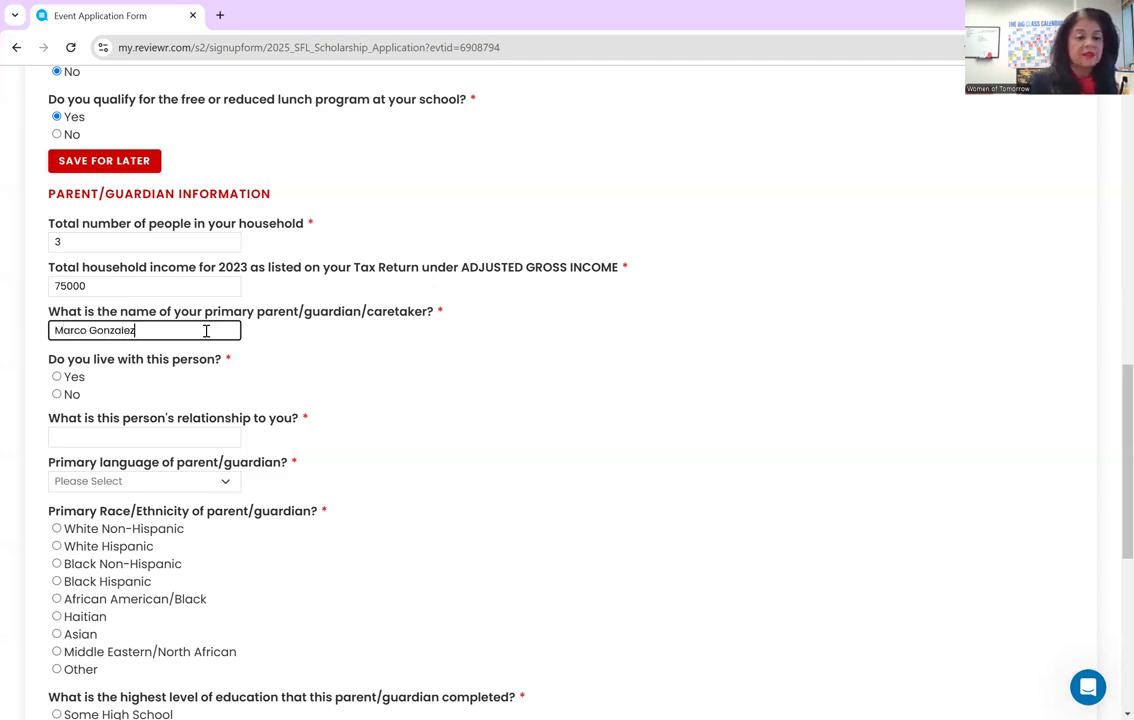
{"action": "left_click", "coordinate": [57, 376]}
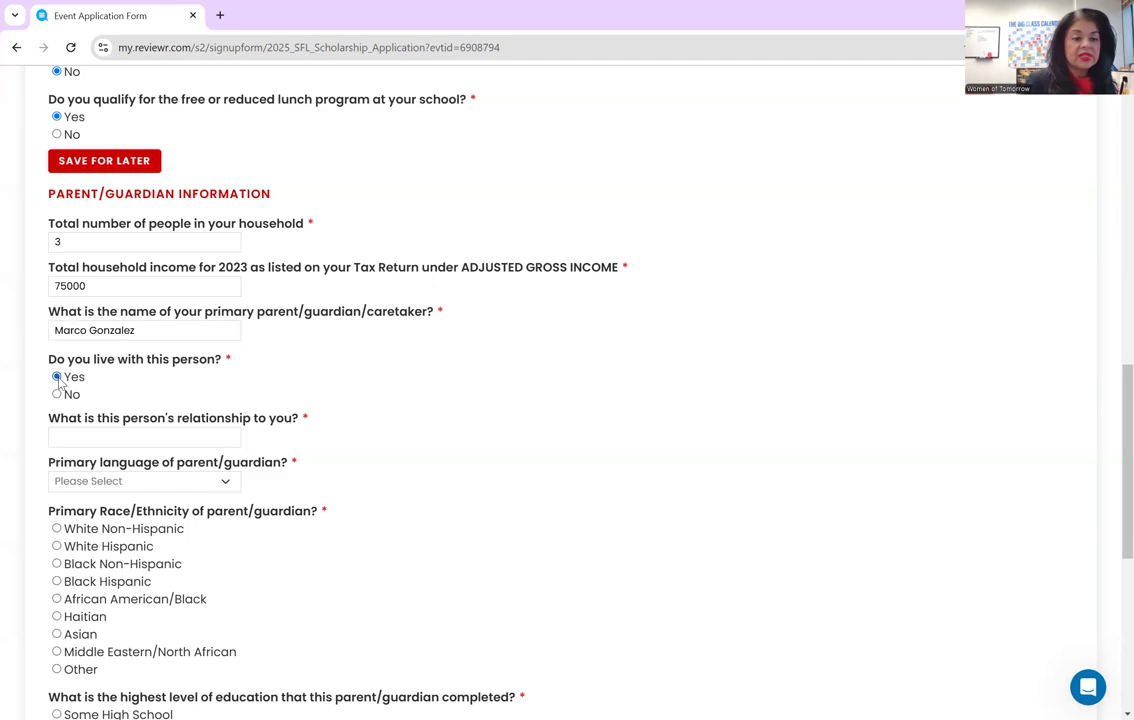
{"action": "left_click", "coordinate": [87, 432]}
{"action": "type", "text": "Father"}
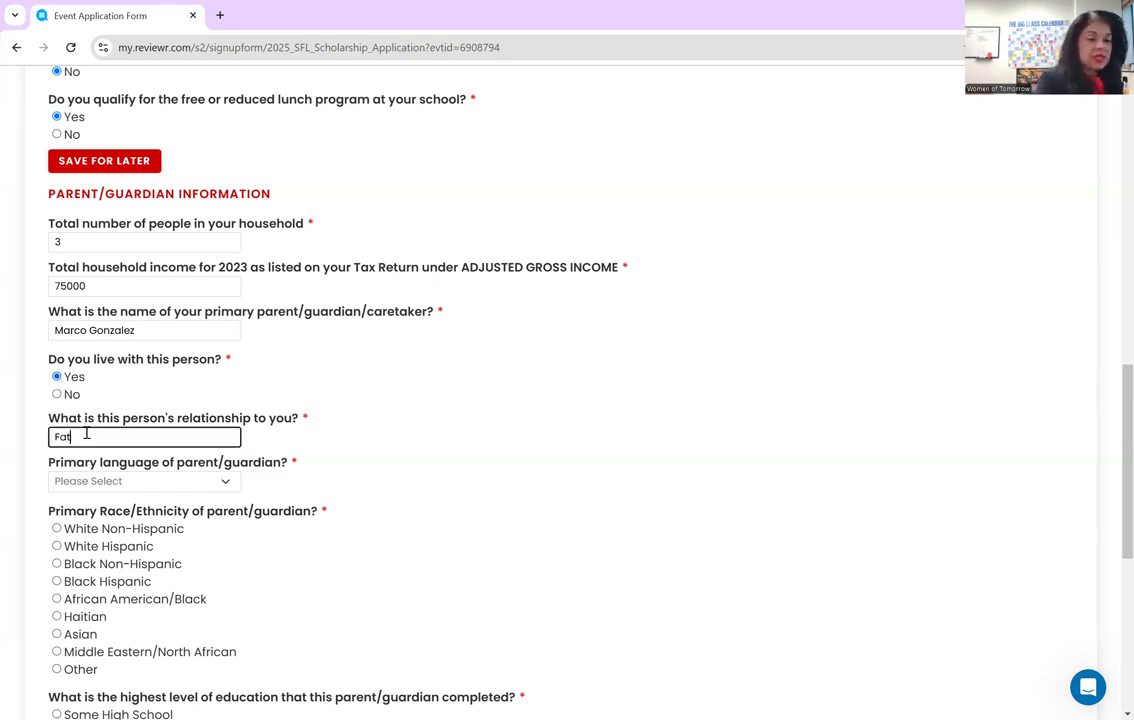
{"action": "left_click", "coordinate": [98, 481]}
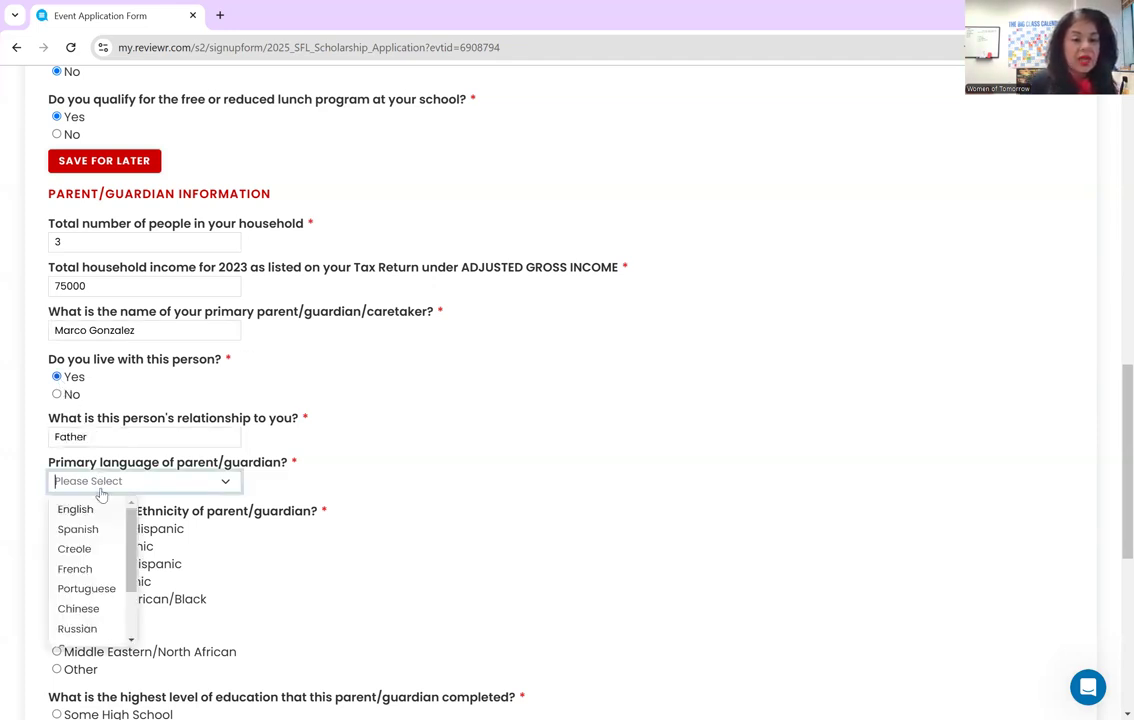
{"action": "left_click", "coordinate": [91, 531]}
{"action": "scroll", "coordinate": [466, 466], "scroll_direction": "down", "scroll_amount": 3}
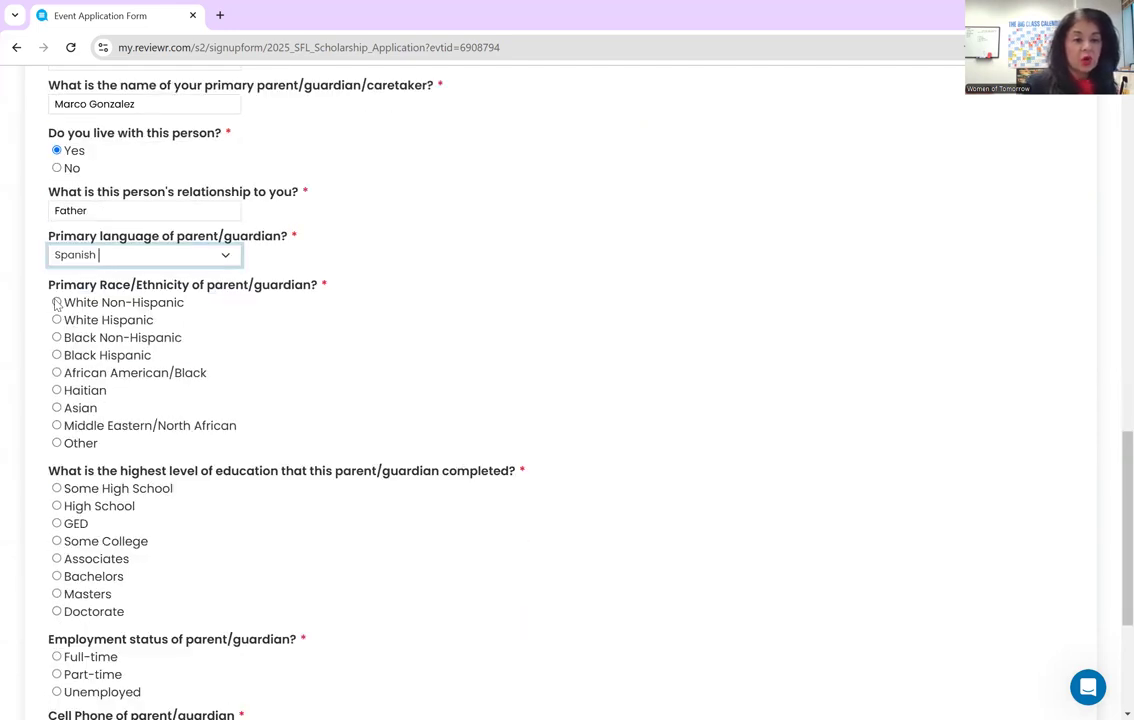
- Record the parent as White Non-Hispanic, with Some High School education, and Unemployed
{"action": "left_click", "coordinate": [56, 301]}
{"action": "scroll", "coordinate": [268, 387], "scroll_direction": "down", "scroll_amount": 1}
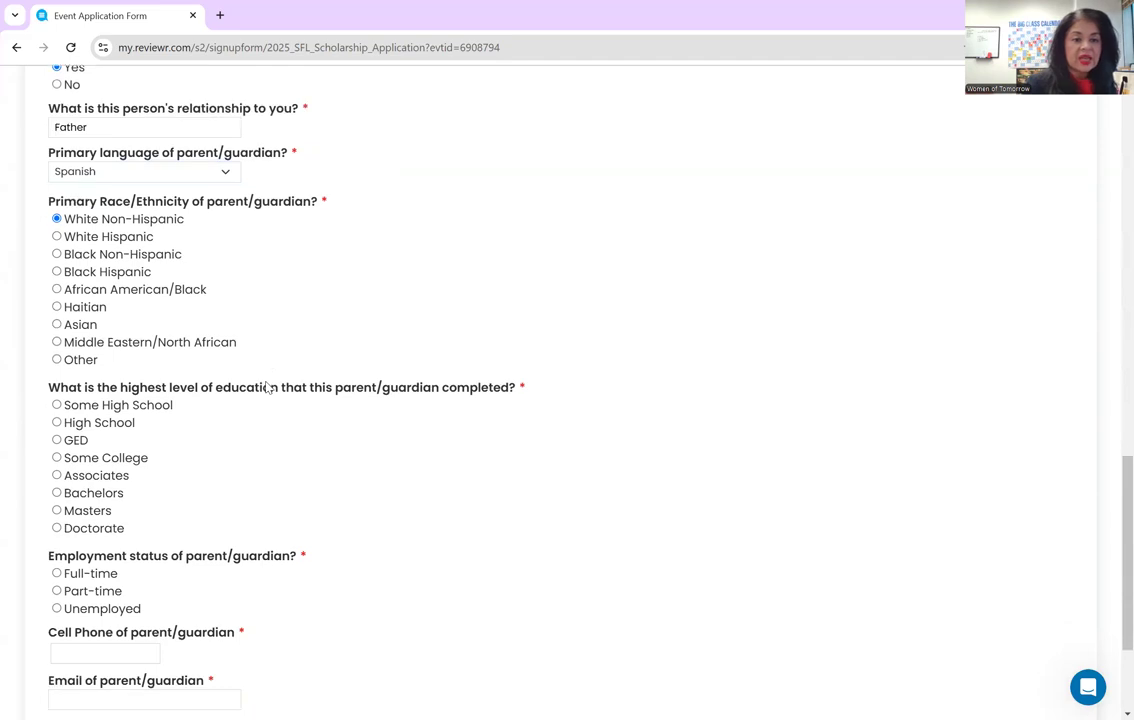
{"action": "scroll", "coordinate": [268, 387], "scroll_direction": "down", "scroll_amount": 1}
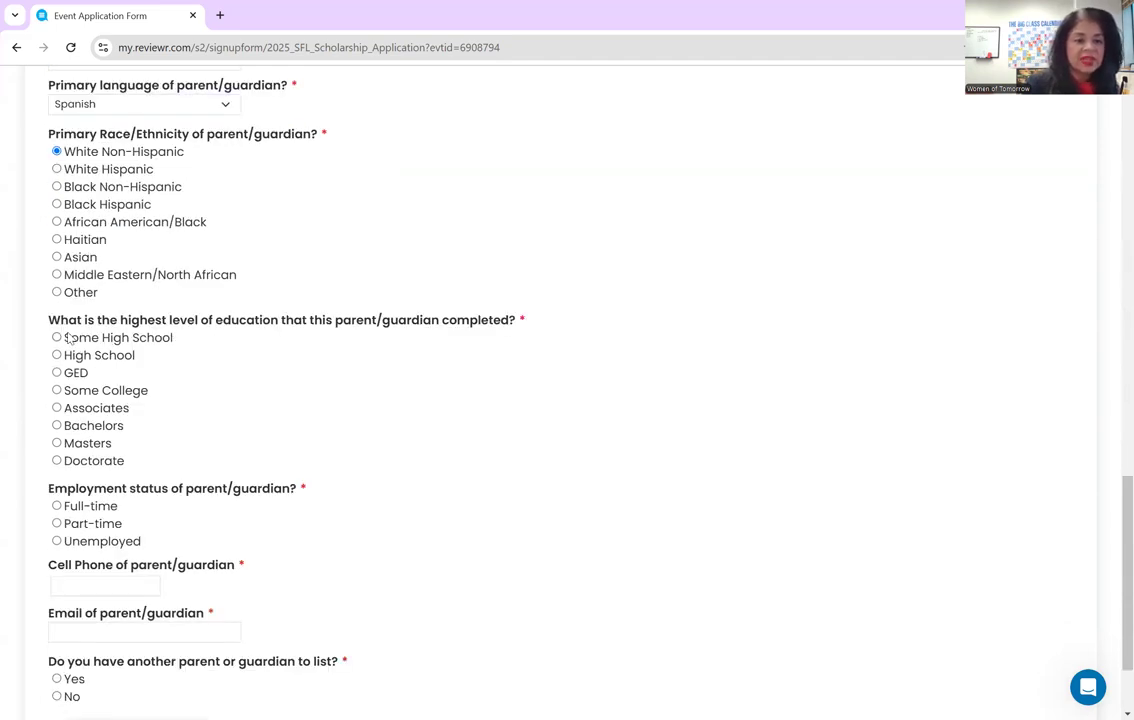
{"action": "left_click", "coordinate": [57, 338]}
{"action": "scroll", "coordinate": [400, 465], "scroll_direction": "down", "scroll_amount": 2}
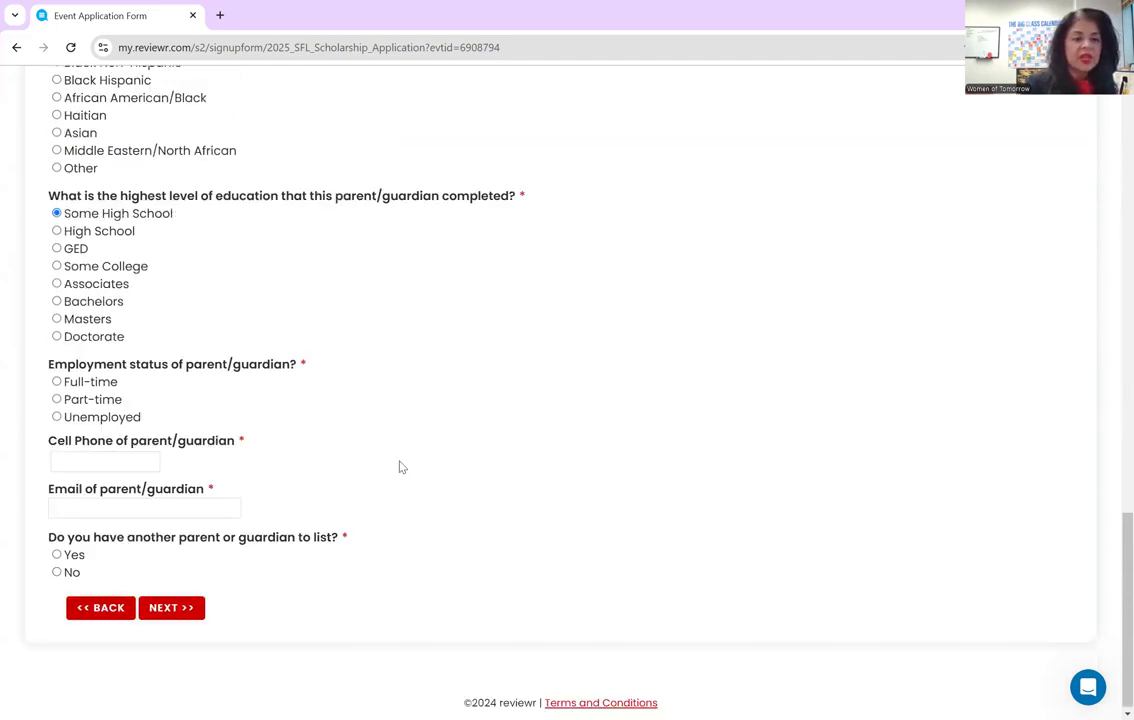
{"action": "left_click", "coordinate": [58, 415]}
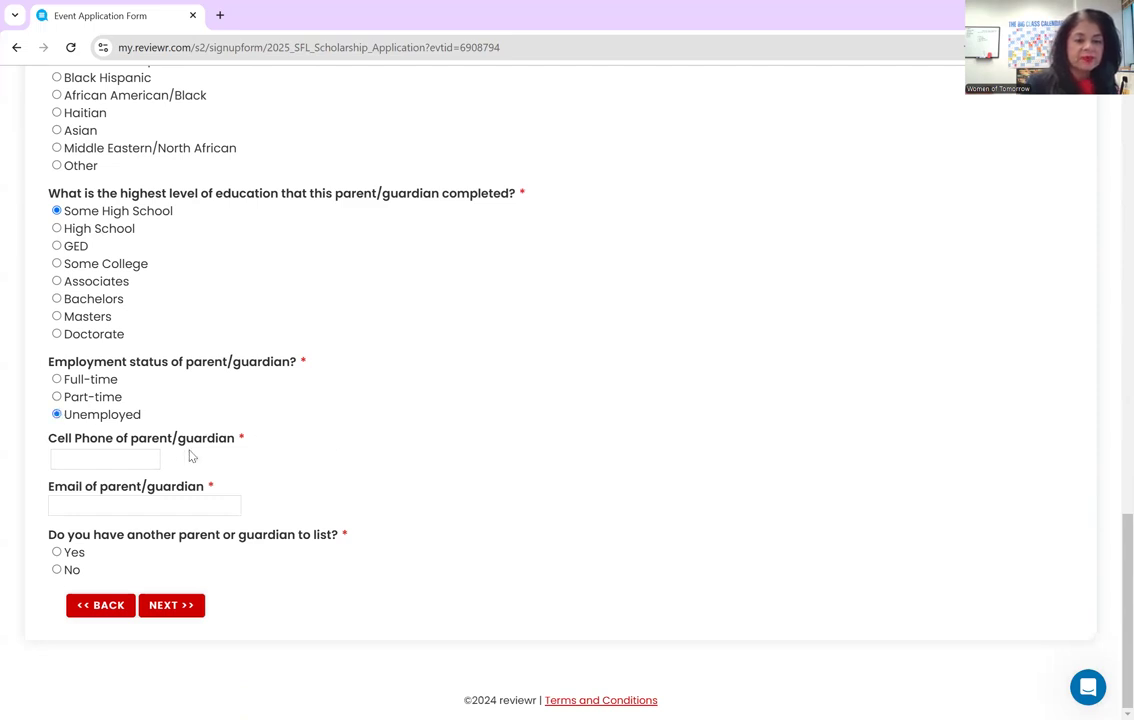
- Fill in the parent's cell phone number and e-mail, and answer Yes to listing another parent
{"action": "left_click", "coordinate": [110, 462]}
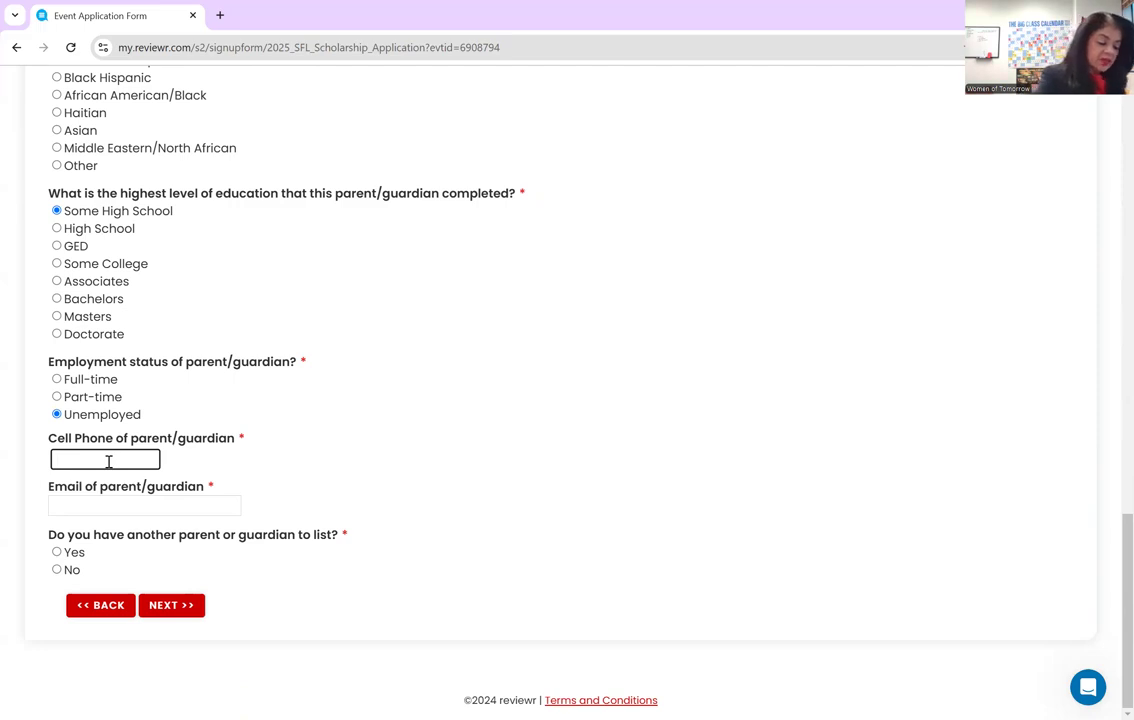
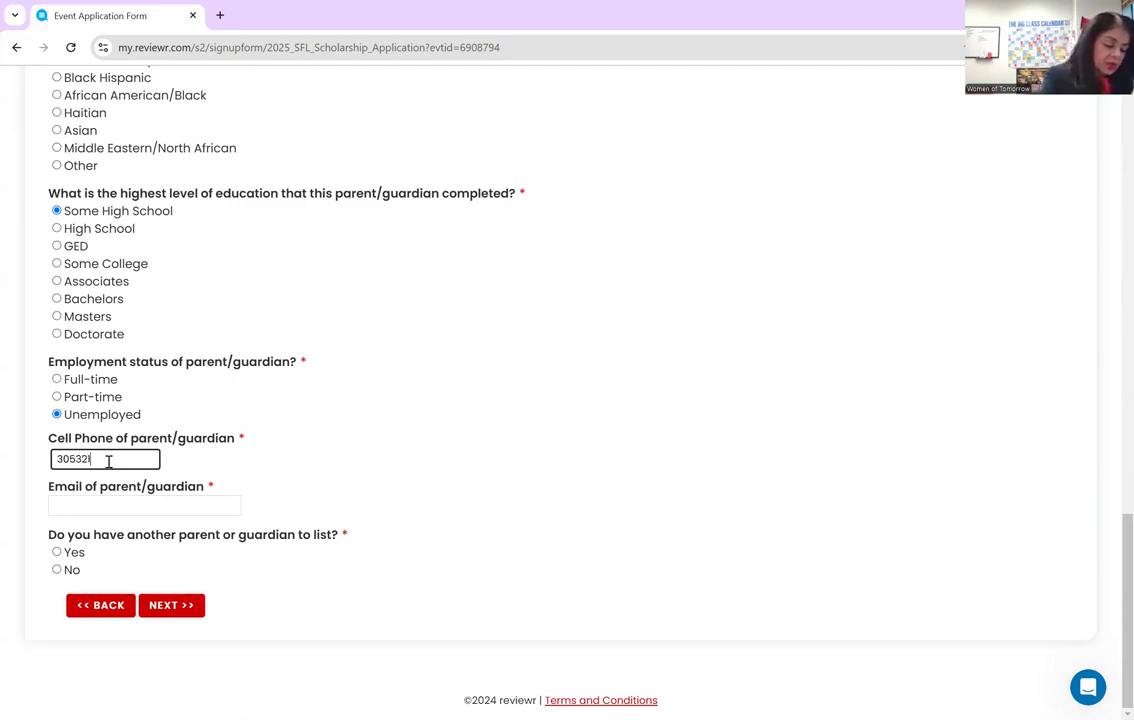
{"action": "left_click", "coordinate": [100, 503]}
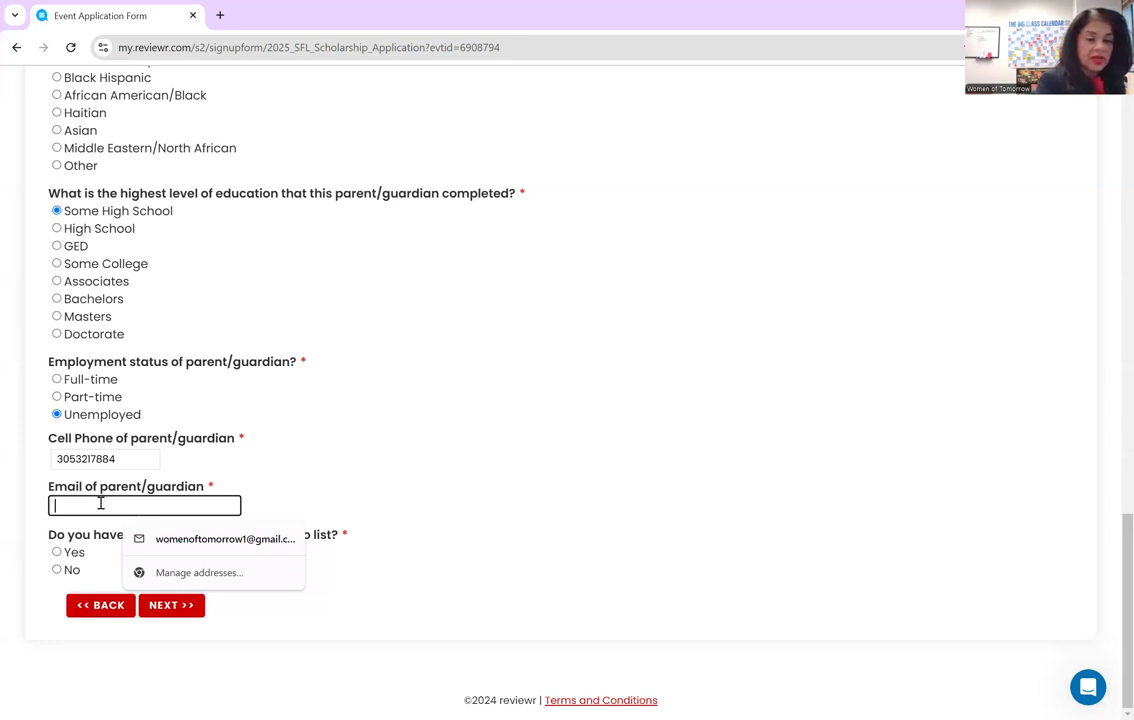
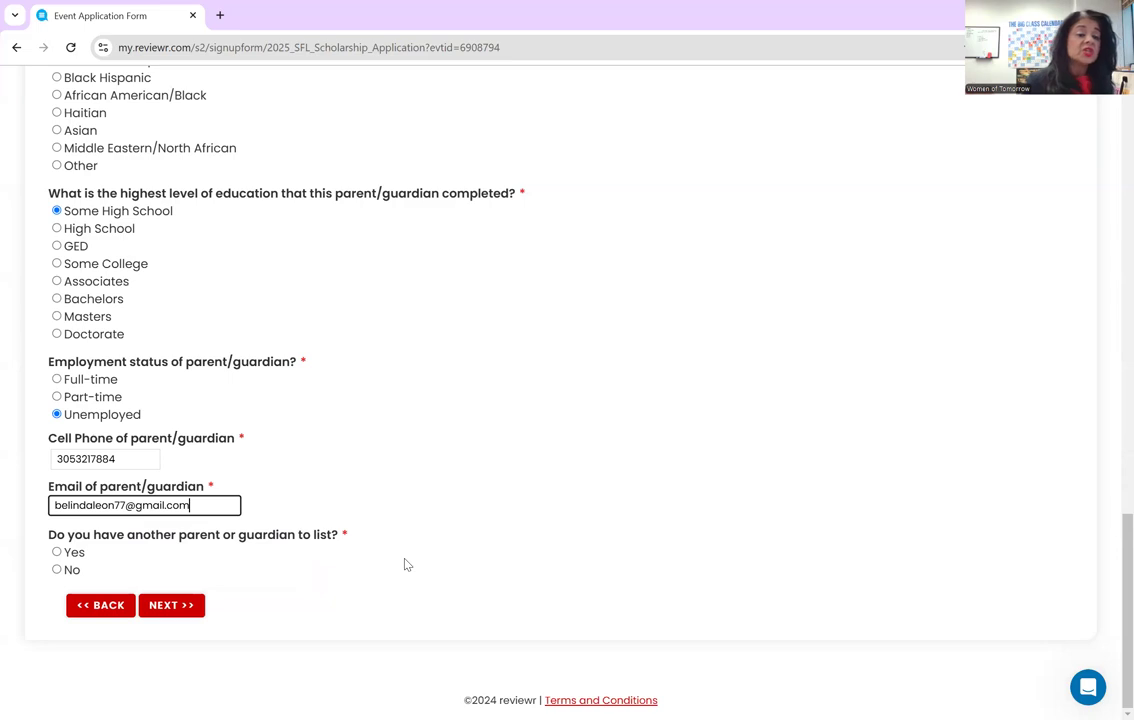
{"action": "left_click", "coordinate": [57, 552]}
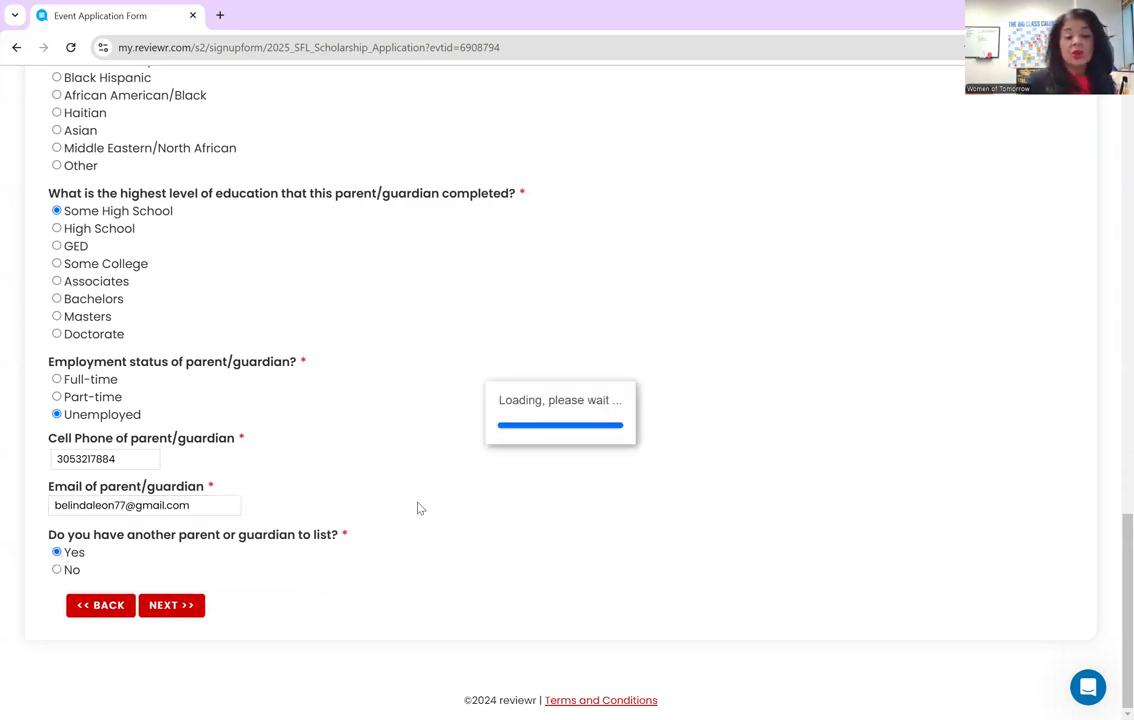
- Change the another-parent answer to No, go to the next page, and answer Yes to Miami Dade College
{"action": "scroll", "coordinate": [420, 500], "scroll_direction": "down", "scroll_amount": 5}
{"action": "scroll", "coordinate": [225, 637], "scroll_direction": "down", "scroll_amount": 2}
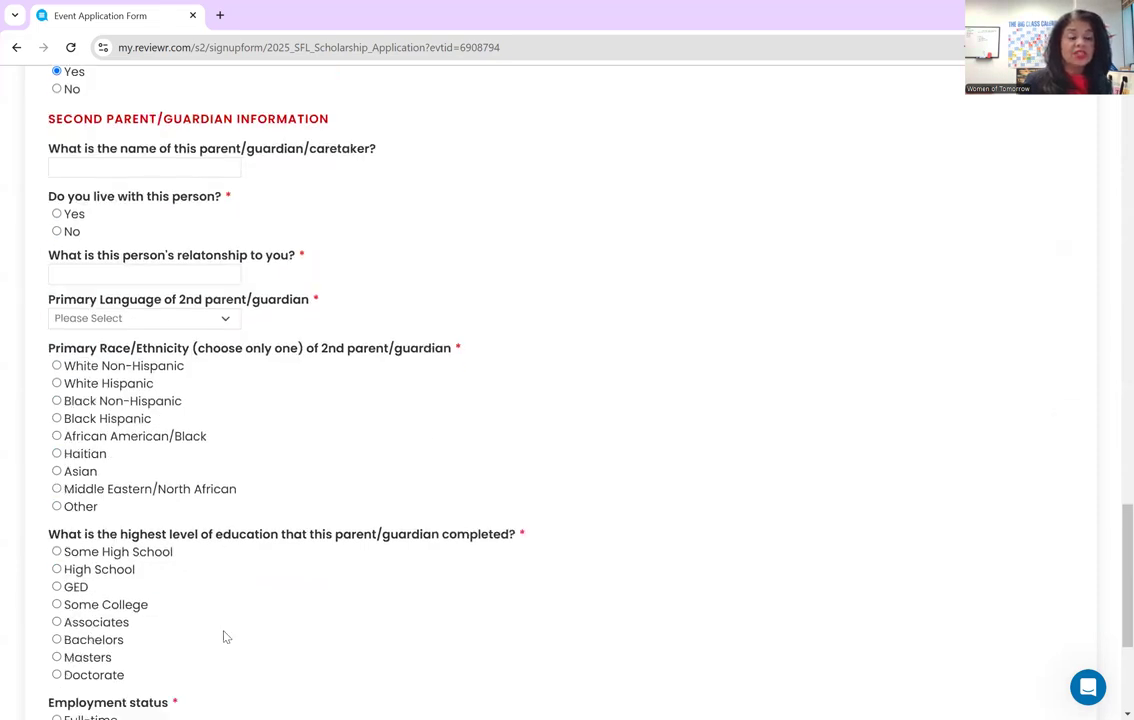
{"action": "scroll", "coordinate": [225, 637], "scroll_direction": "up", "scroll_amount": 4}
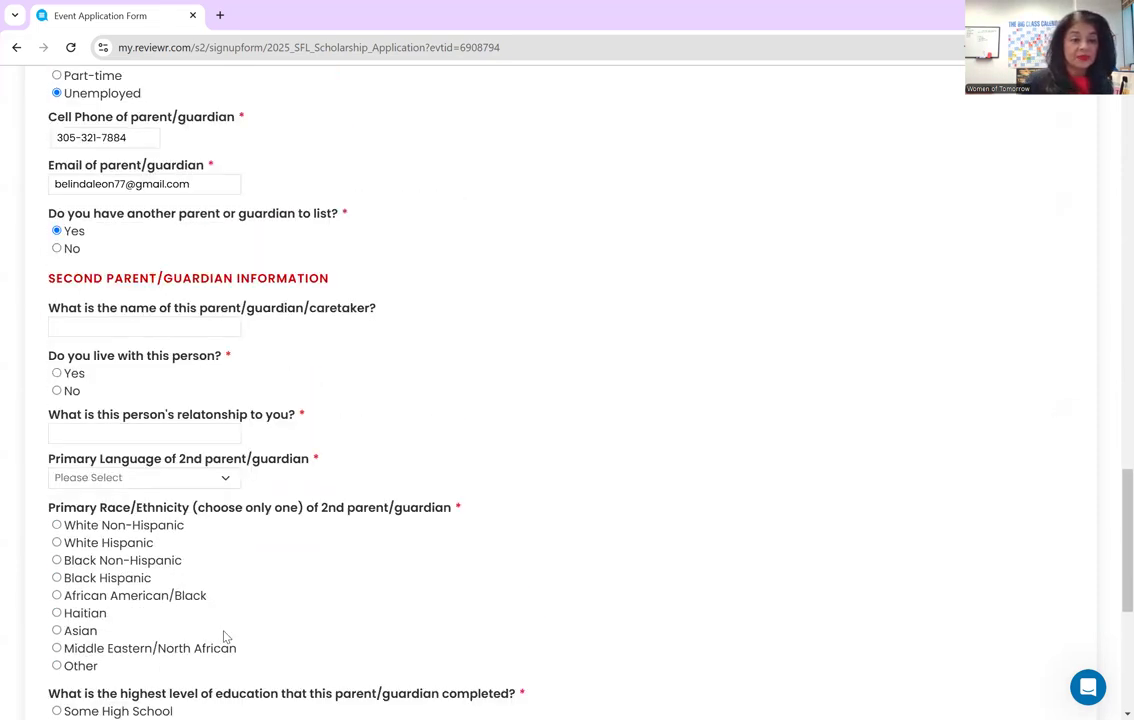
{"action": "left_click", "coordinate": [57, 315]}
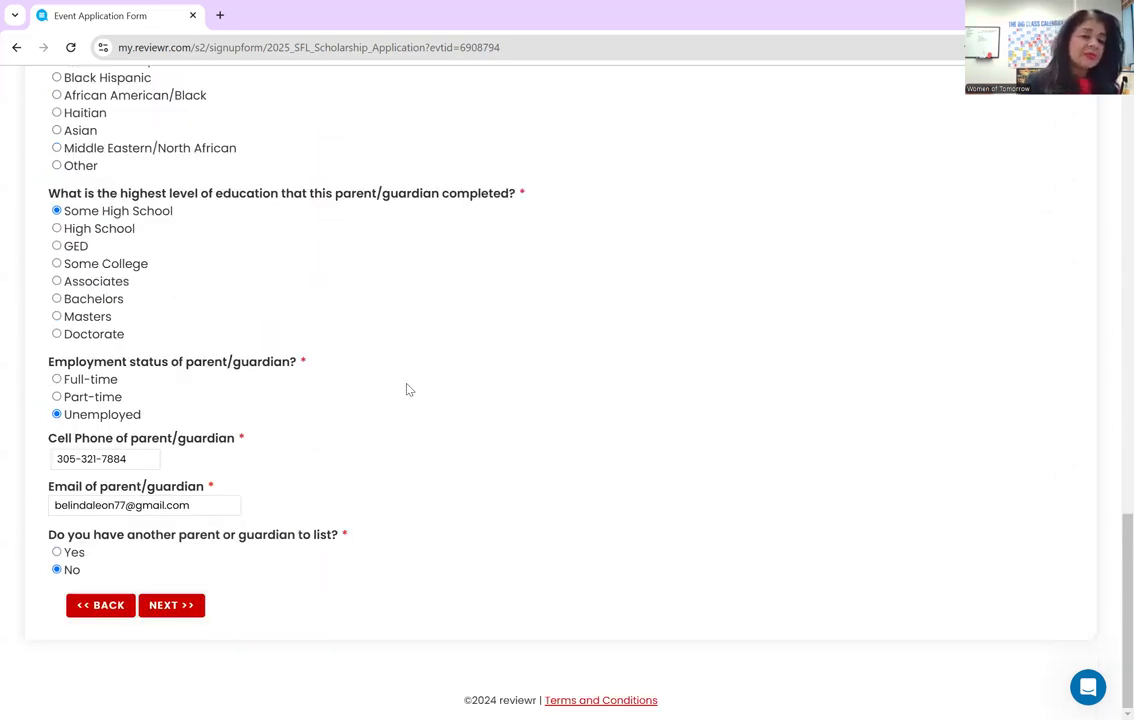
{"action": "left_click", "coordinate": [160, 604]}
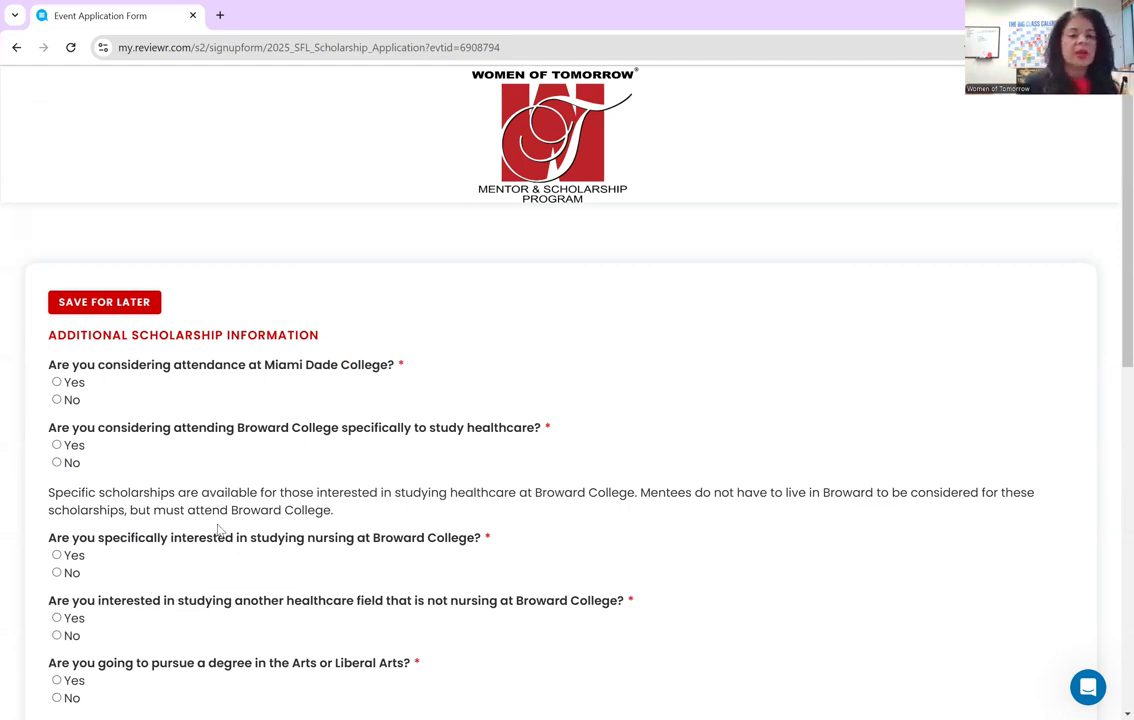
{"action": "left_click", "coordinate": [57, 382]}
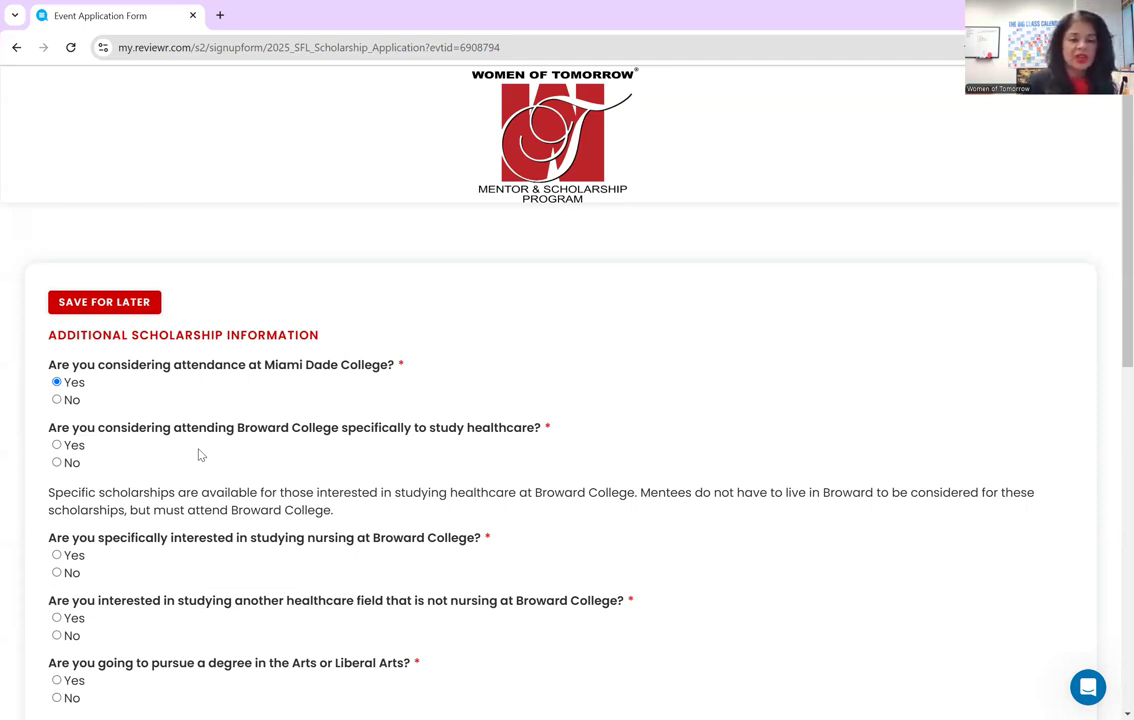
- Answer No to the Broward College healthcare, nursing, and other healthcare questions
{"action": "left_click", "coordinate": [56, 462]}
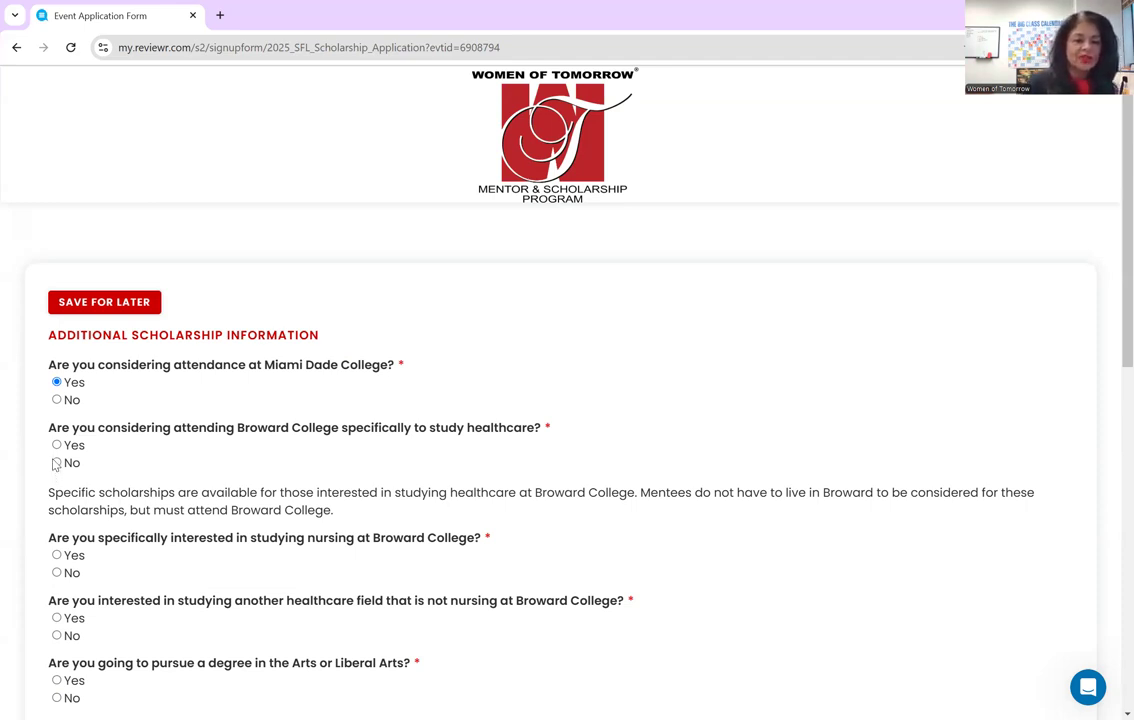
{"action": "scroll", "coordinate": [285, 558], "scroll_direction": "down", "scroll_amount": 1}
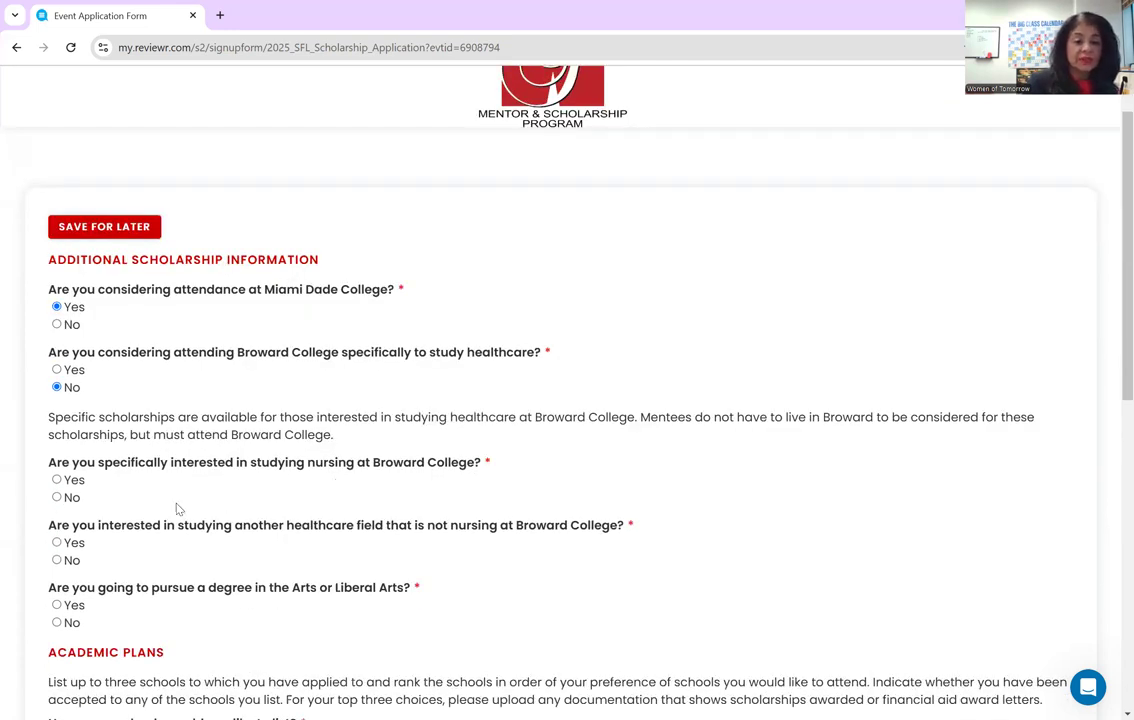
{"action": "left_click", "coordinate": [56, 497]}
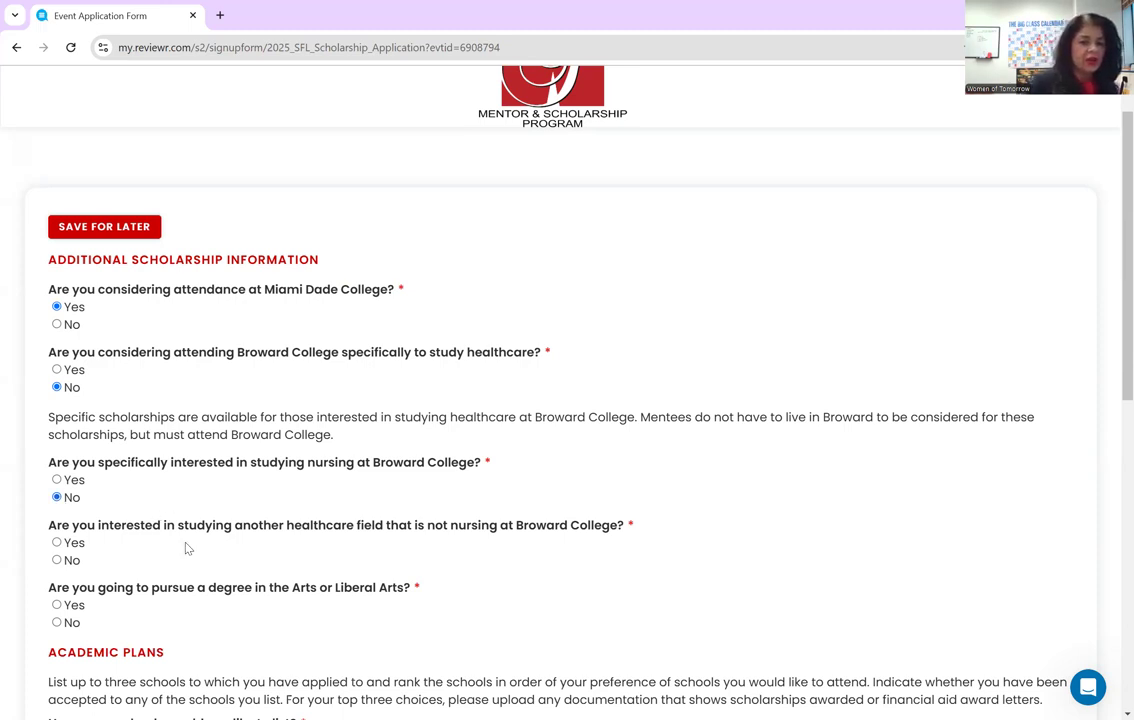
{"action": "left_click", "coordinate": [57, 560]}
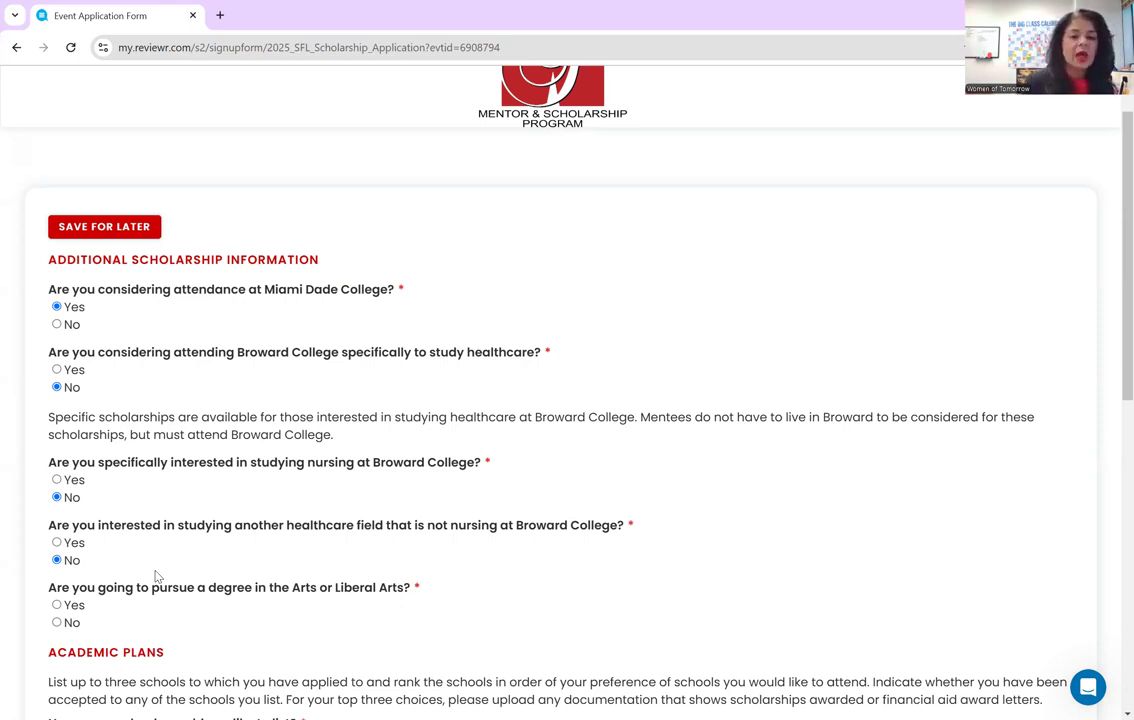
{"action": "scroll", "coordinate": [155, 576], "scroll_direction": "down", "scroll_amount": 3}
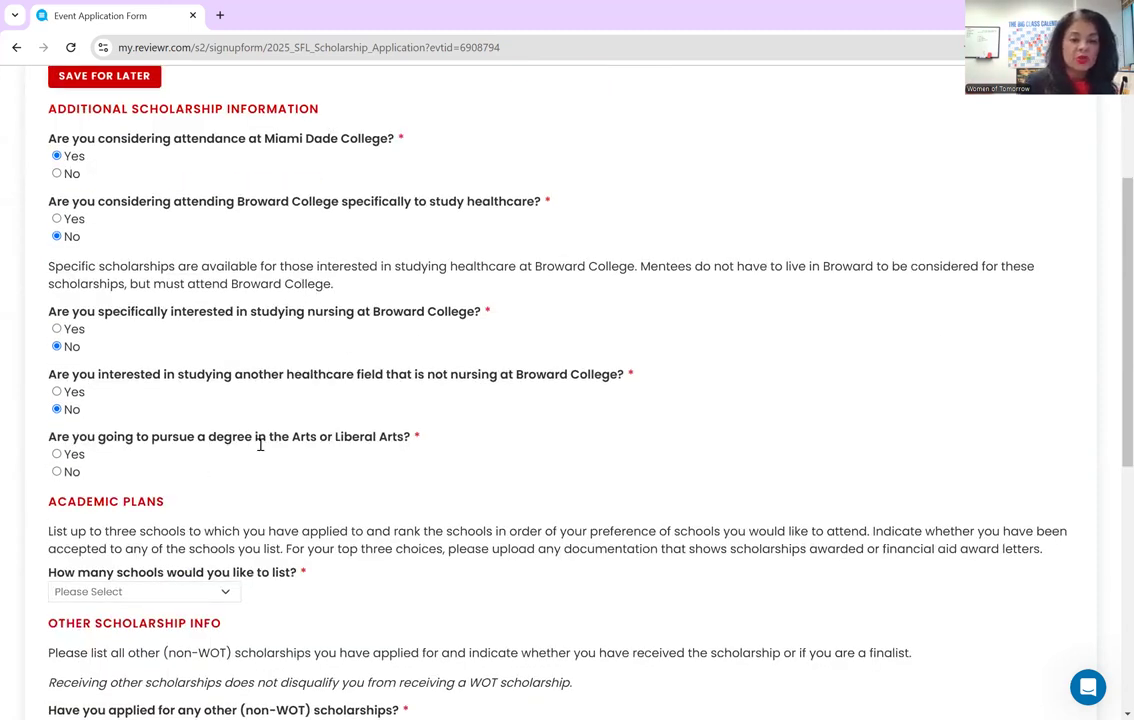
- Answer Yes on Arts/Liberal Arts, choose 2 schools, and enter Harvard in Cambridge, MA
{"action": "left_click", "coordinate": [57, 455]}
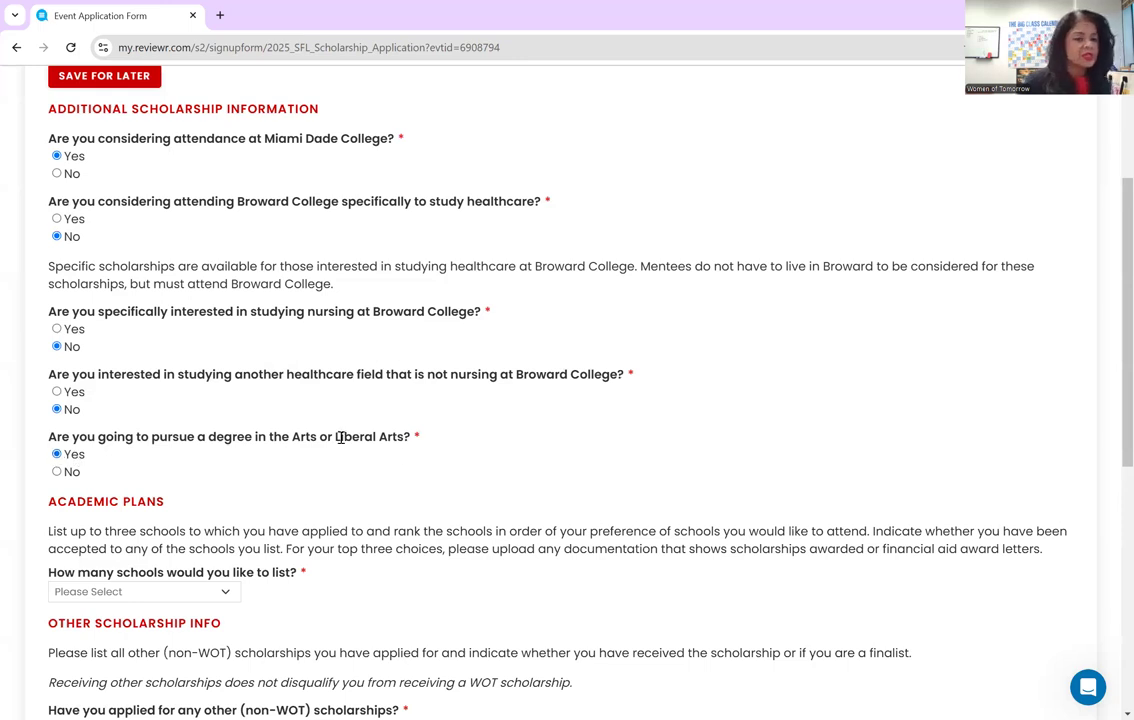
{"action": "scroll", "coordinate": [680, 462], "scroll_direction": "down", "scroll_amount": 3}
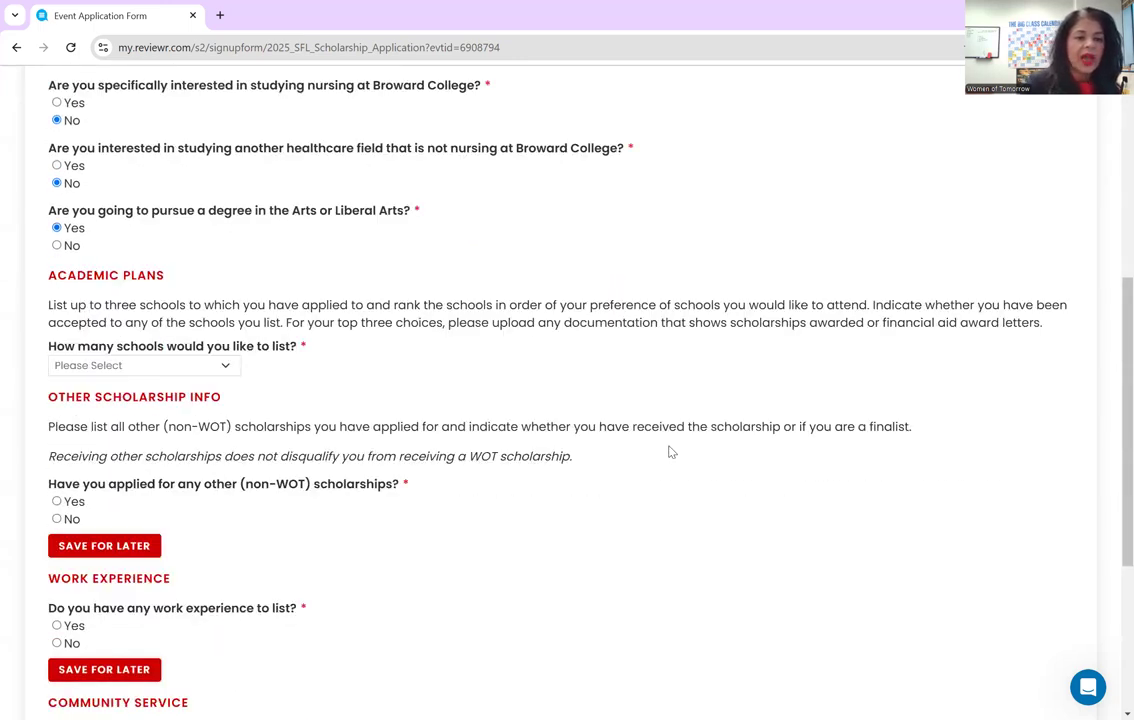
{"action": "scroll", "coordinate": [672, 453], "scroll_direction": "down", "scroll_amount": 1}
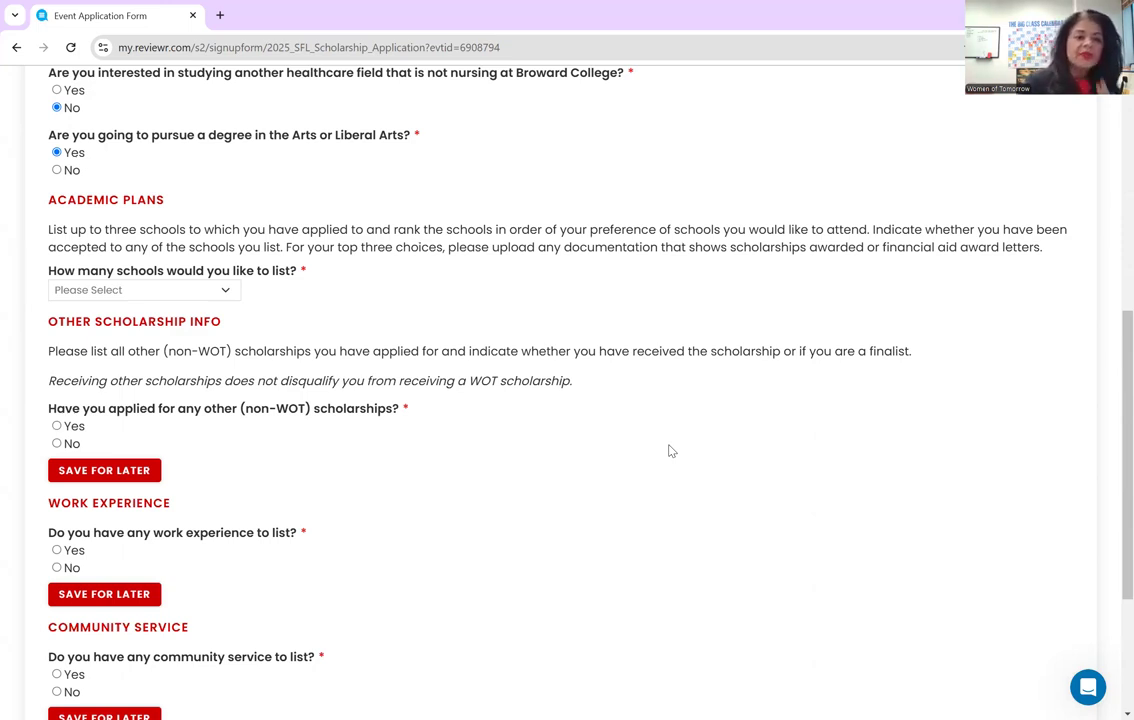
{"action": "left_click", "coordinate": [222, 289]}
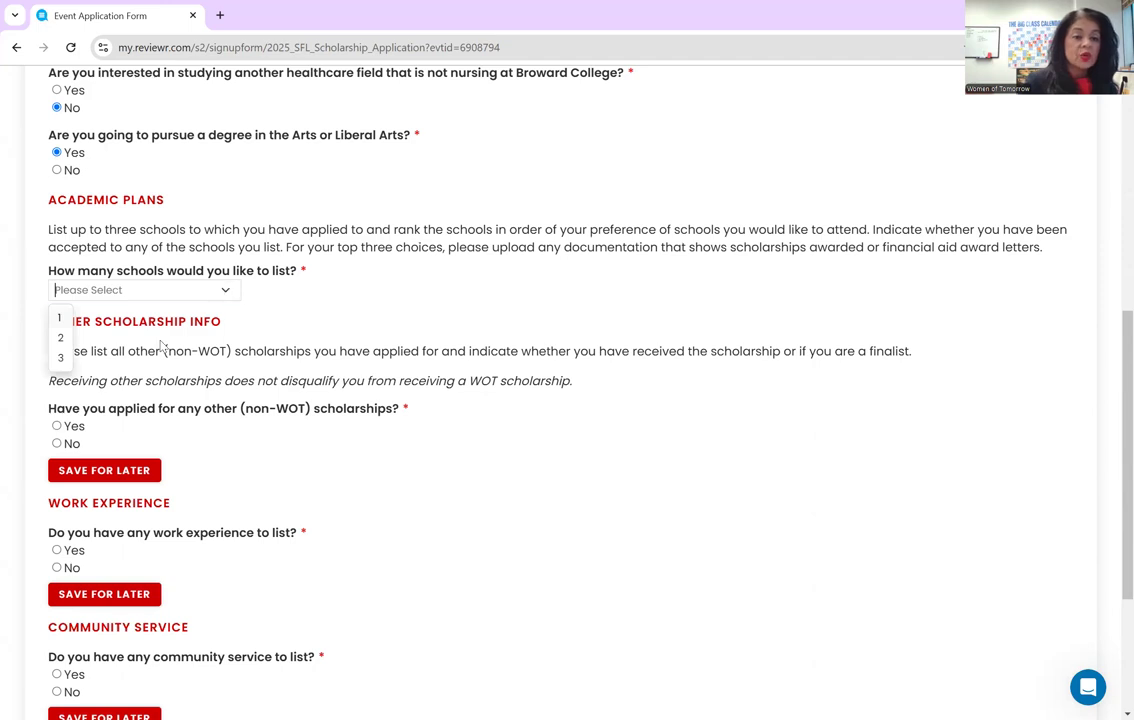
{"action": "left_click", "coordinate": [60, 338]}
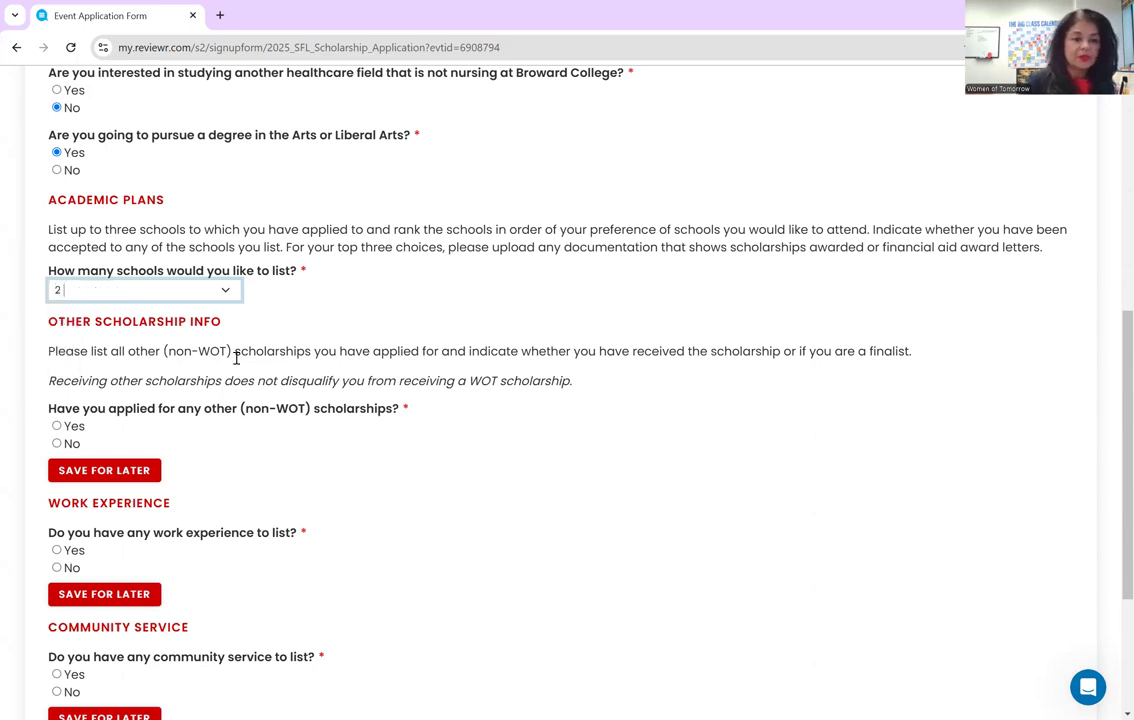
{"action": "key", "text": "Tab"}
{"action": "type", "text": "Harvard"}
{"action": "key", "text": "Tab"}
{"action": "type", "text": "Cambridge, MA"}
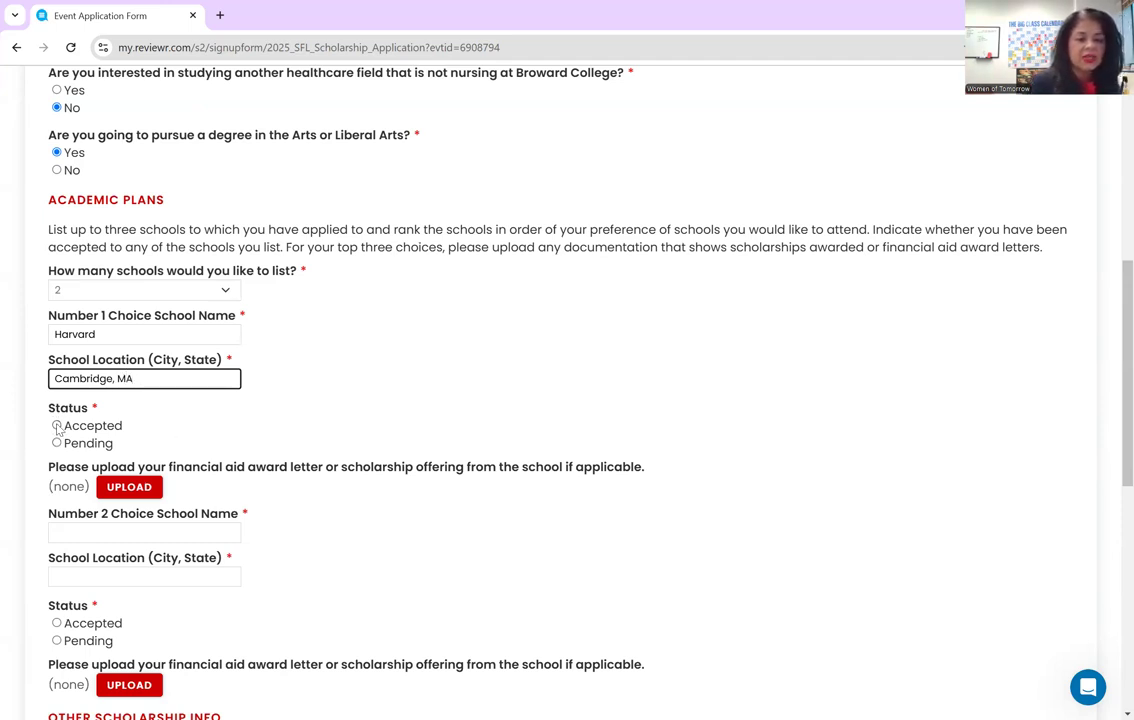
- Mark Harvard as Pending with a decision date of February 2025
{"action": "left_click", "coordinate": [58, 443]}
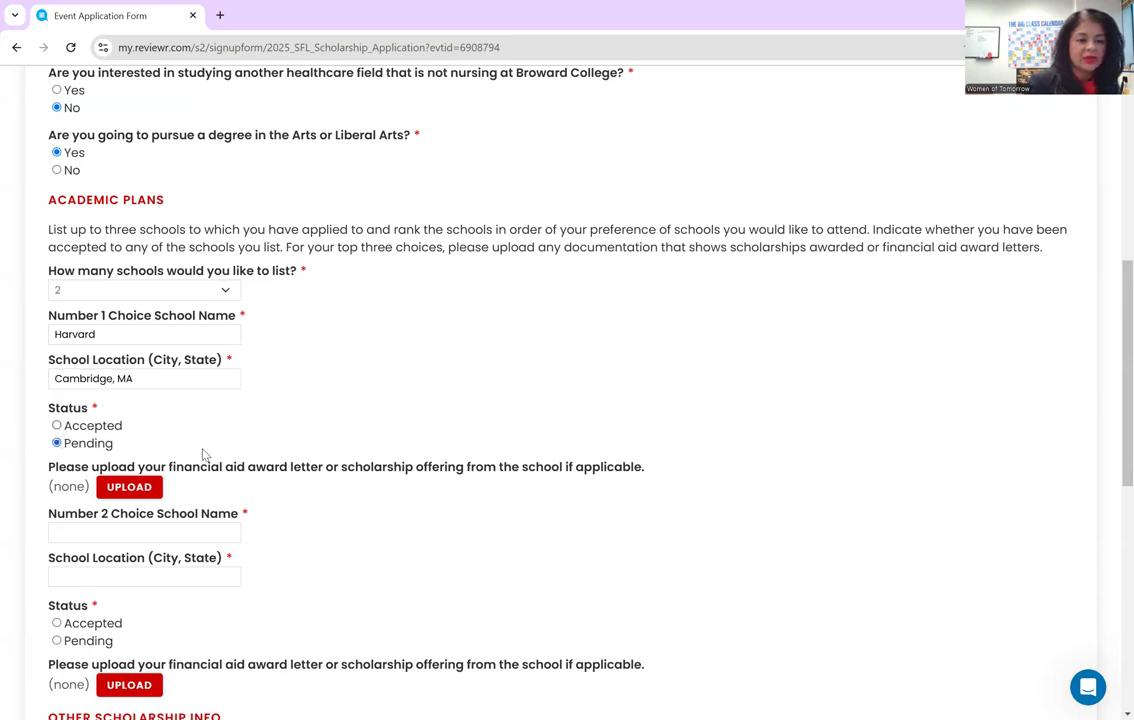
{"action": "scroll", "coordinate": [203, 450], "scroll_direction": "down", "scroll_amount": 3}
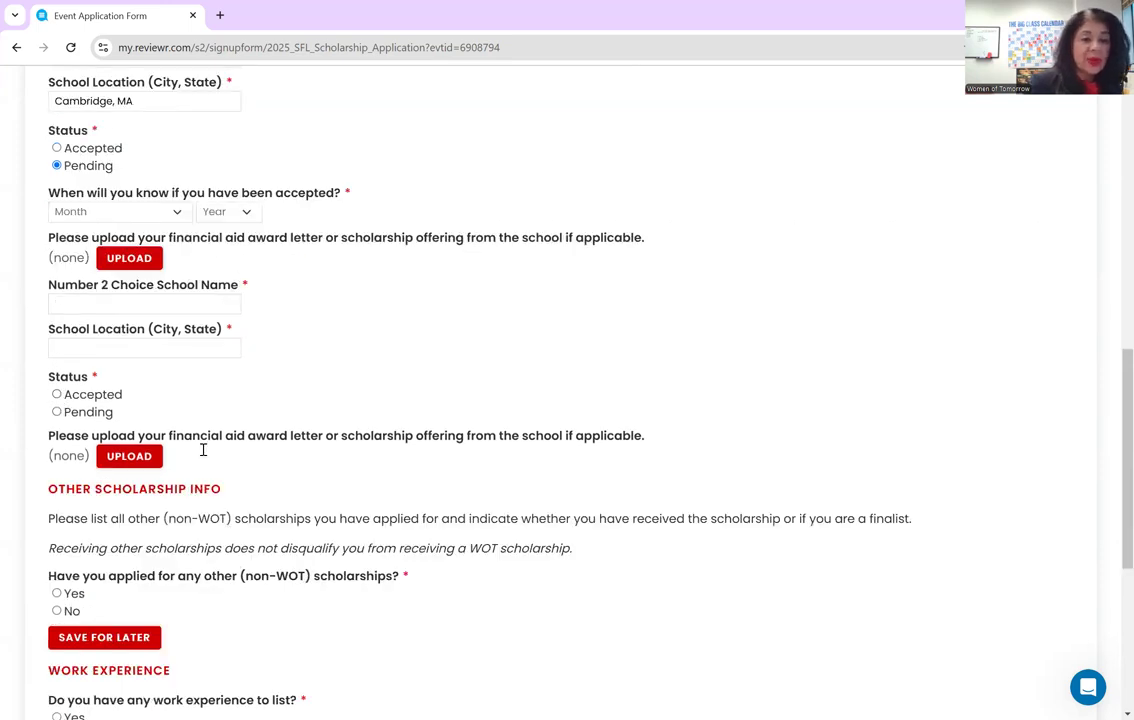
{"action": "scroll", "coordinate": [203, 450], "scroll_direction": "up", "scroll_amount": 1}
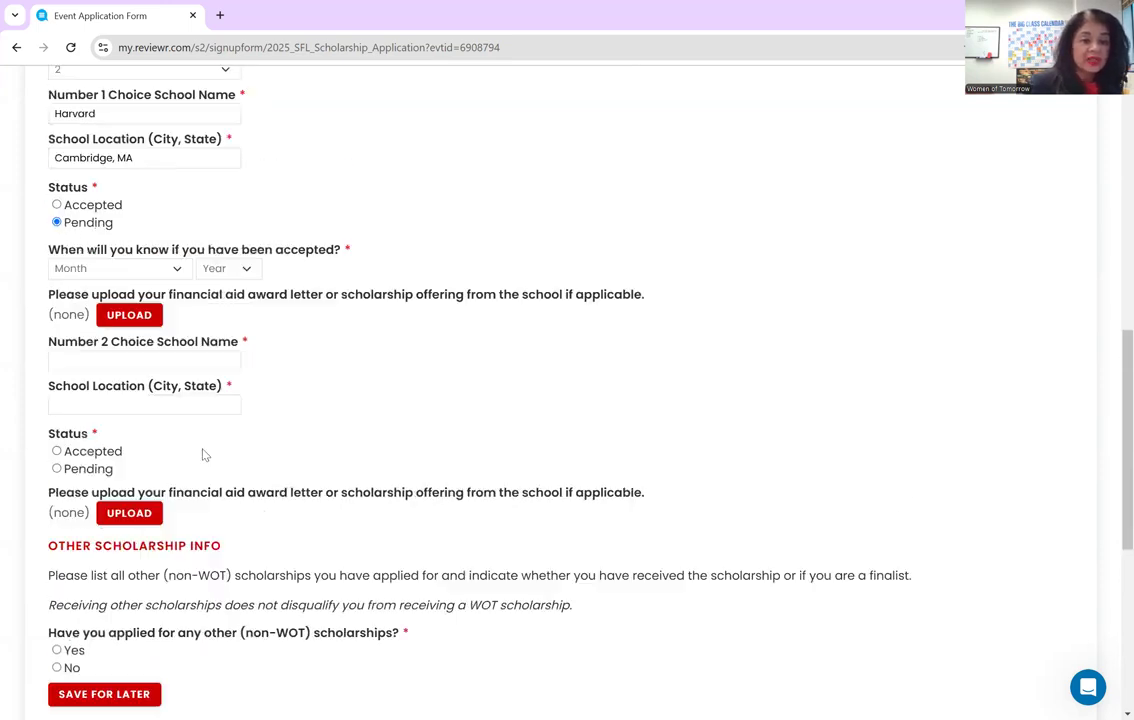
{"action": "left_click", "coordinate": [177, 271]}
{"action": "left_click", "coordinate": [94, 317]}
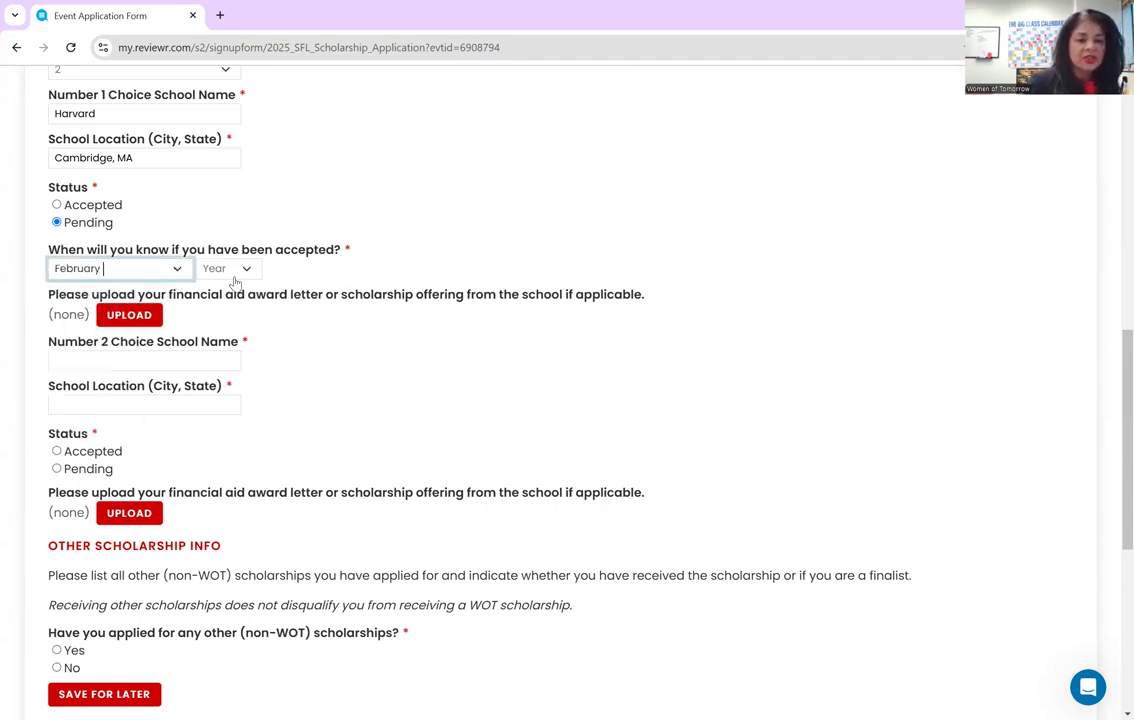
{"action": "left_click", "coordinate": [235, 270]}
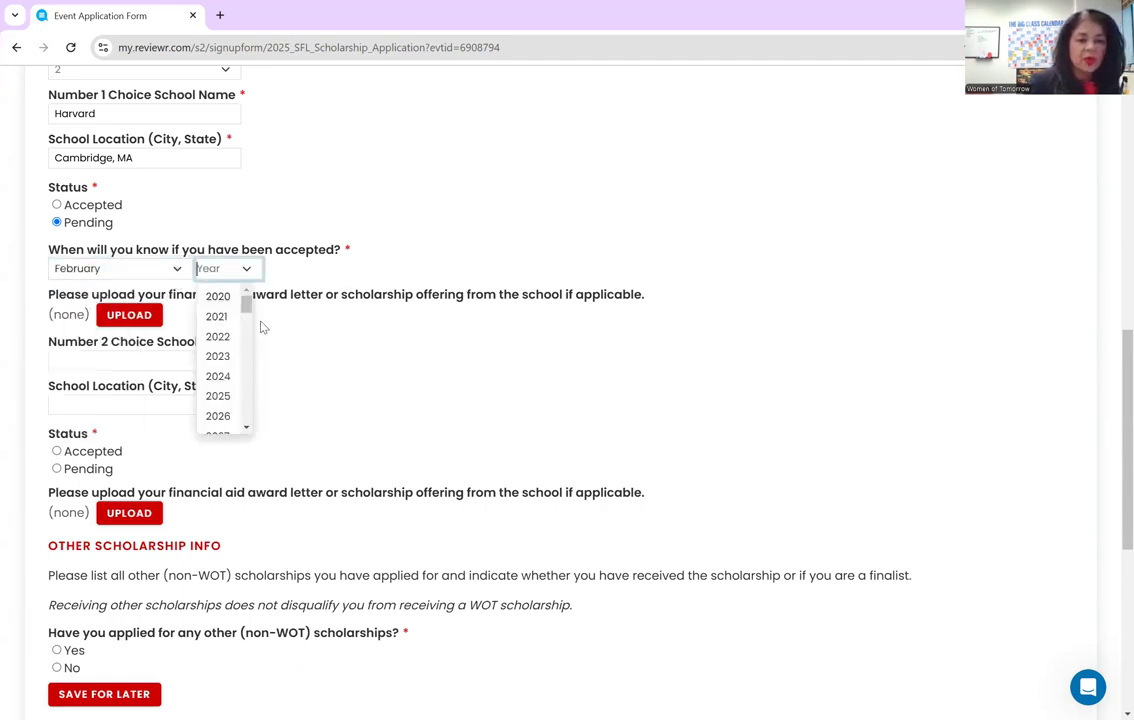
{"action": "left_click", "coordinate": [218, 396]}
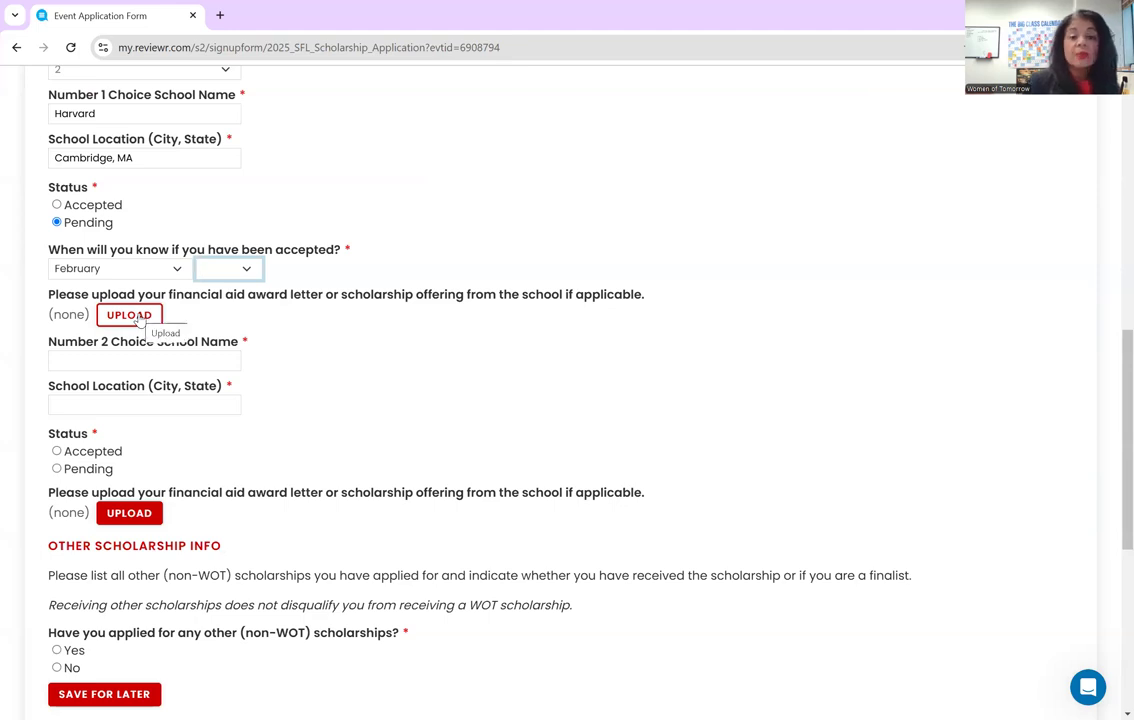
{"action": "type", "text": "2025"}
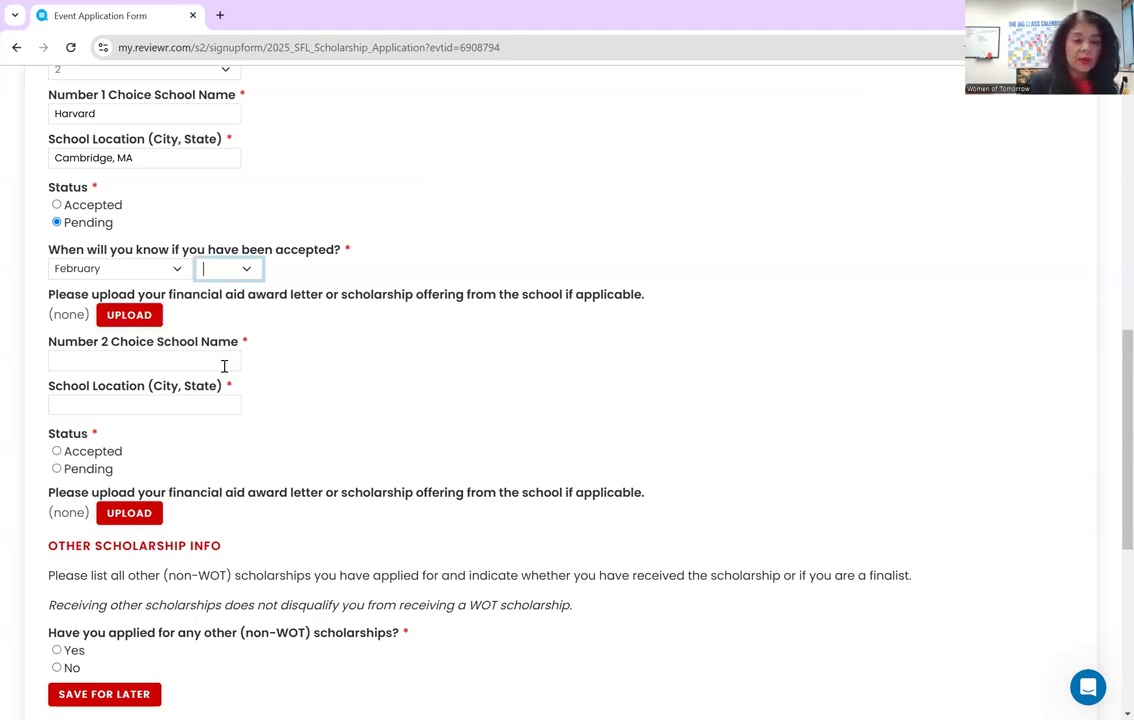
- Enter FIU in Miami Fl. as the second school, marked Accepted
{"action": "left_click", "coordinate": [221, 361]}
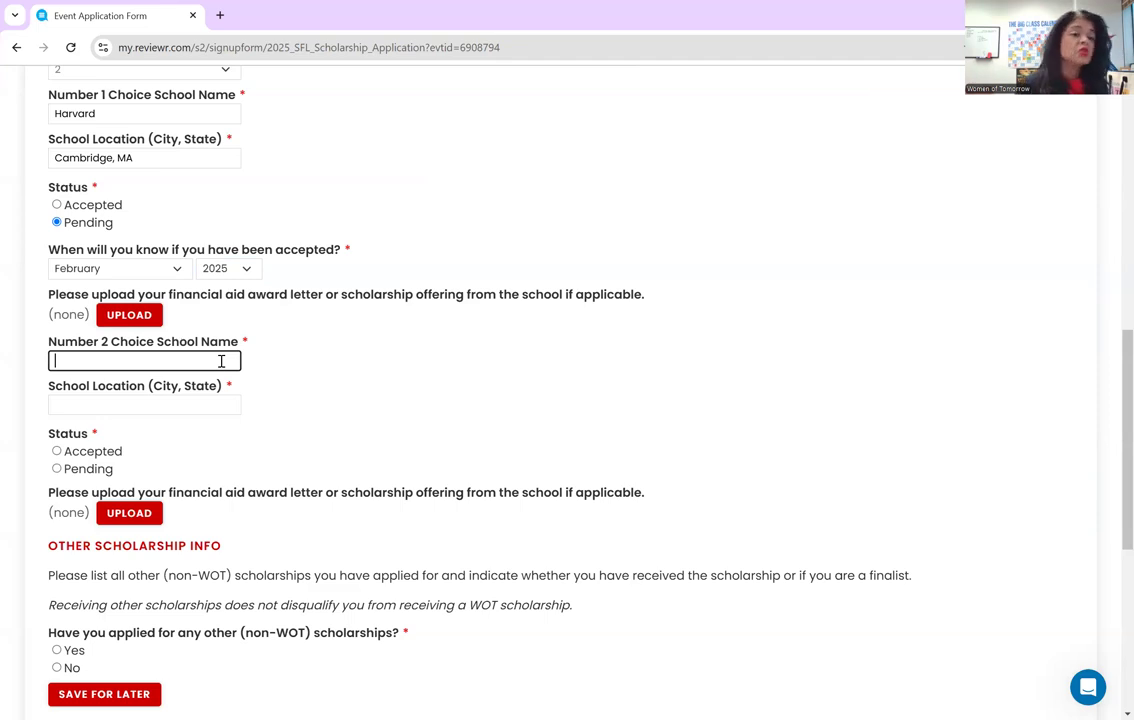
{"action": "type", "text": "FIU"}
{"action": "key", "text": "Tab"}
{"action": "type", "text": "Miami Fl."}
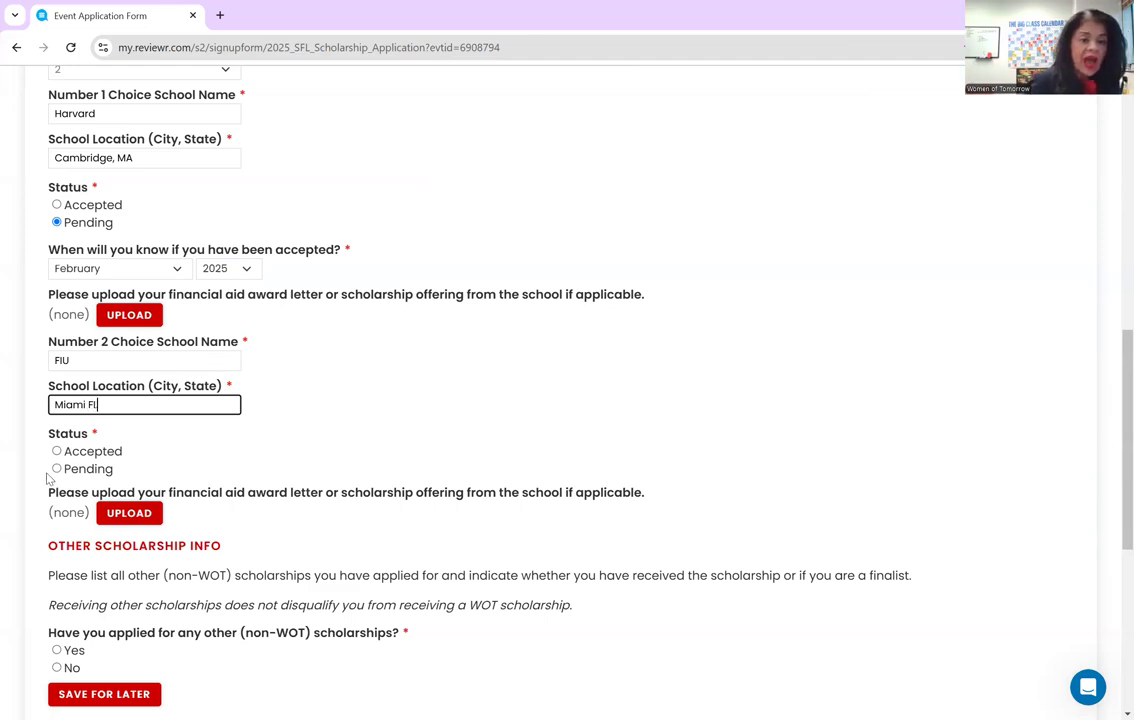
{"action": "left_click", "coordinate": [92, 455]}
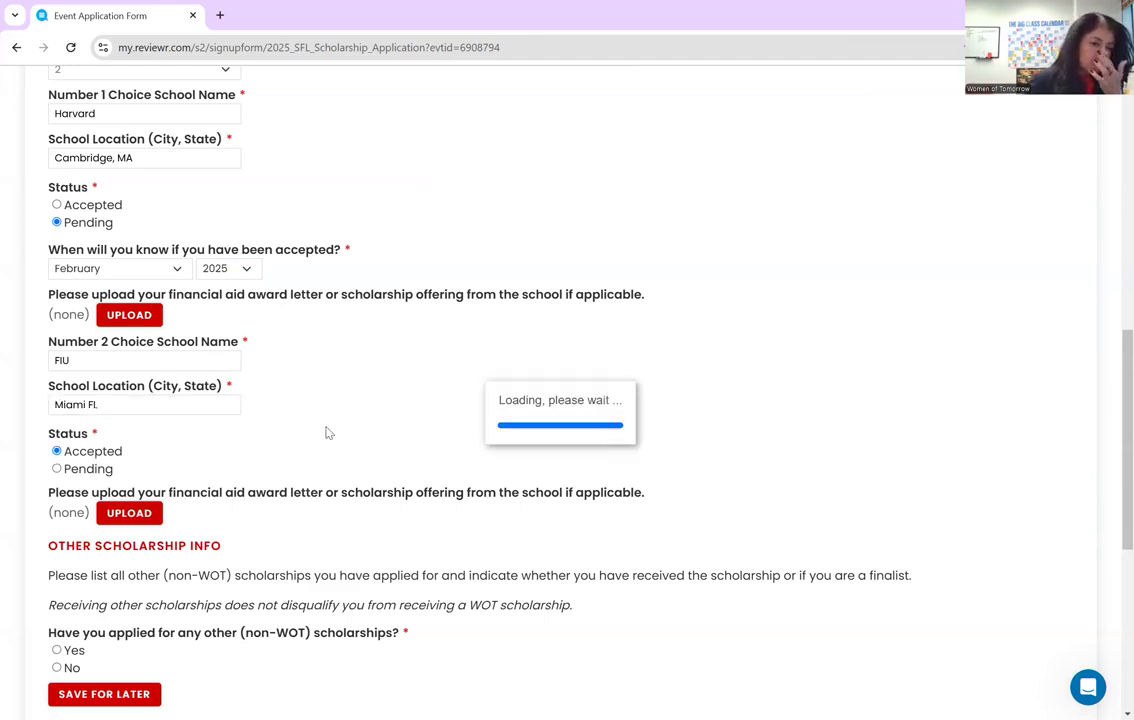
{"action": "scroll", "coordinate": [304, 389], "scroll_direction": "down", "scroll_amount": 3}
{"action": "scroll", "coordinate": [300, 387], "scroll_direction": "down", "scroll_amount": 2}
{"action": "scroll", "coordinate": [294, 385], "scroll_direction": "up", "scroll_amount": 3}
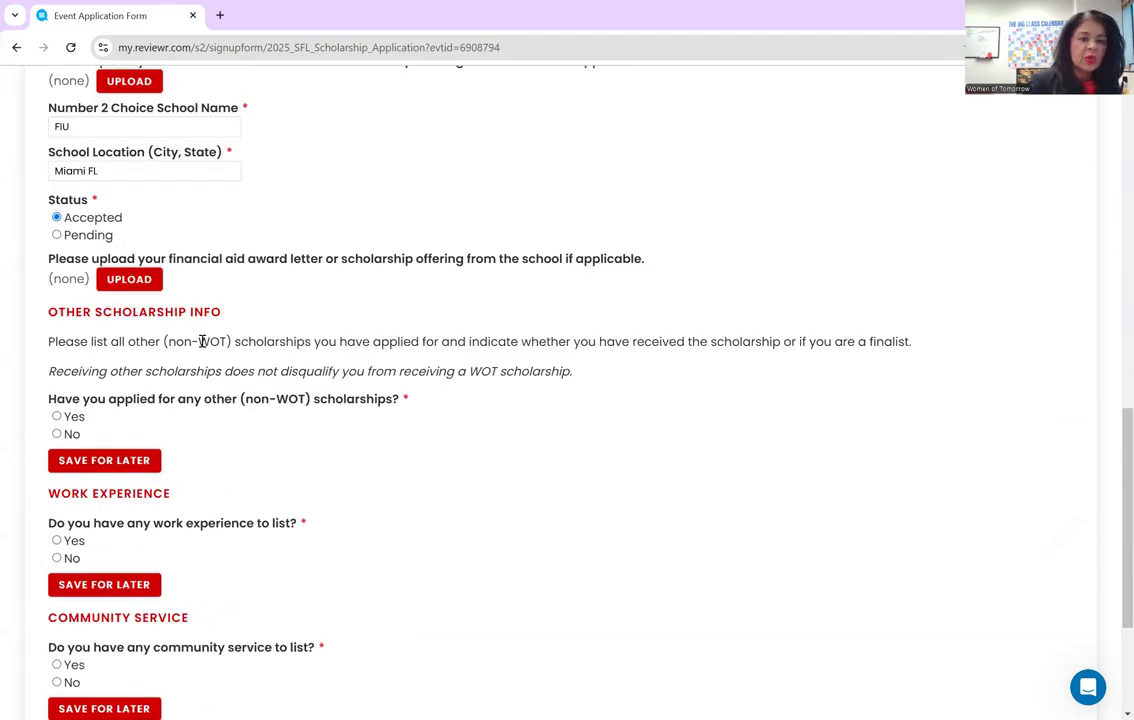
- Upload the SCHOLAR ONE file as school 2's award letter under the name FIU SCHOLARSHIPS
{"action": "left_click", "coordinate": [129, 284]}
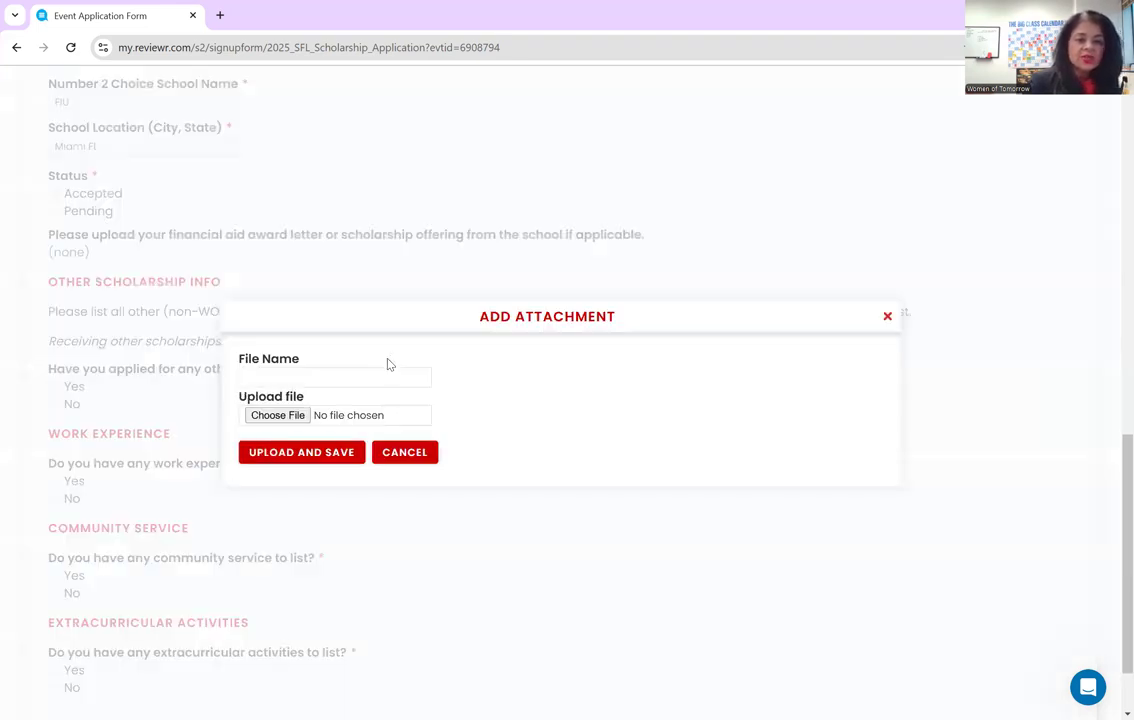
{"action": "left_click", "coordinate": [285, 415]}
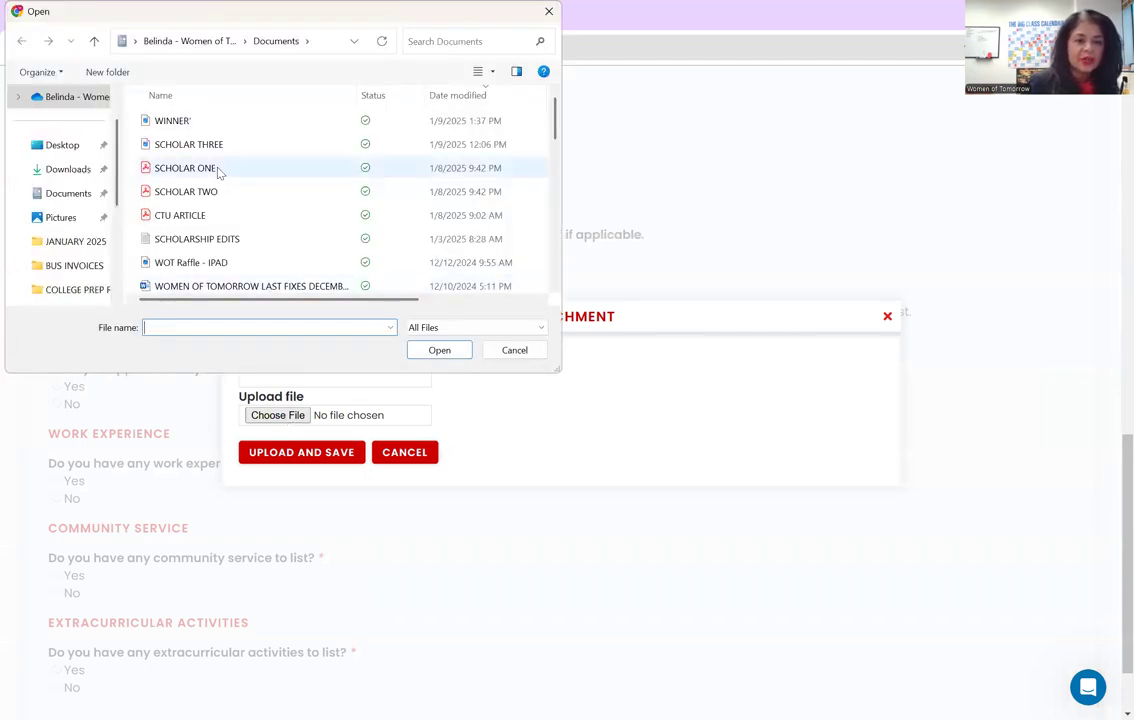
{"action": "left_click", "coordinate": [218, 170]}
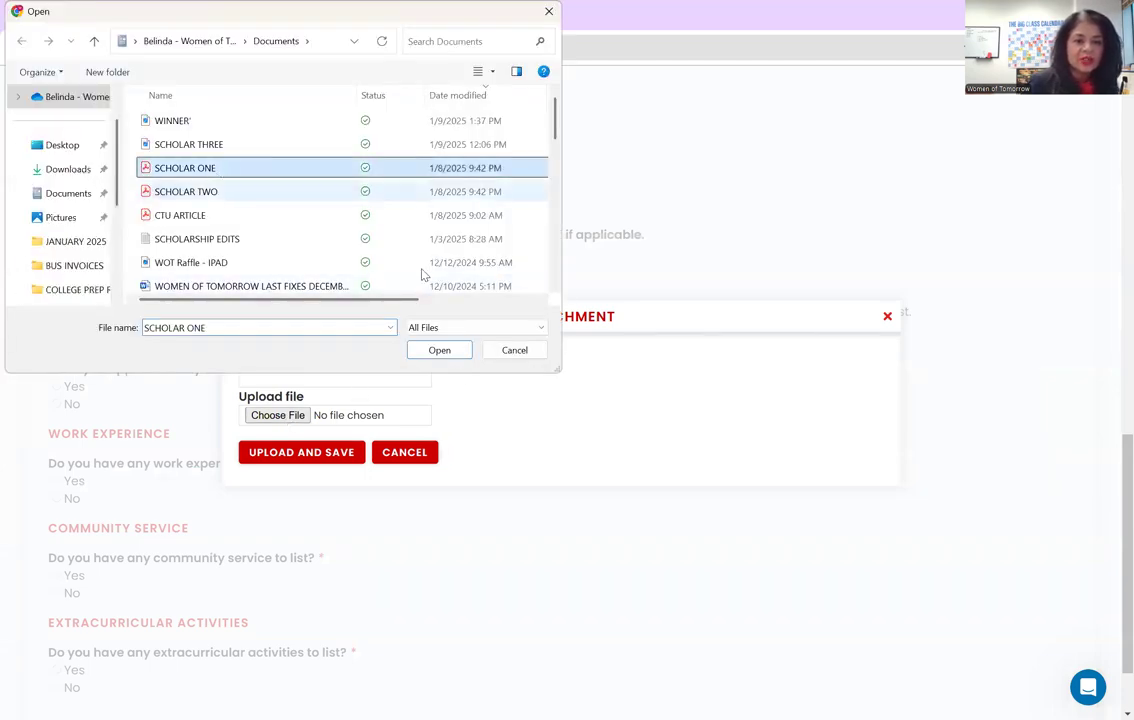
{"action": "left_click", "coordinate": [450, 355]}
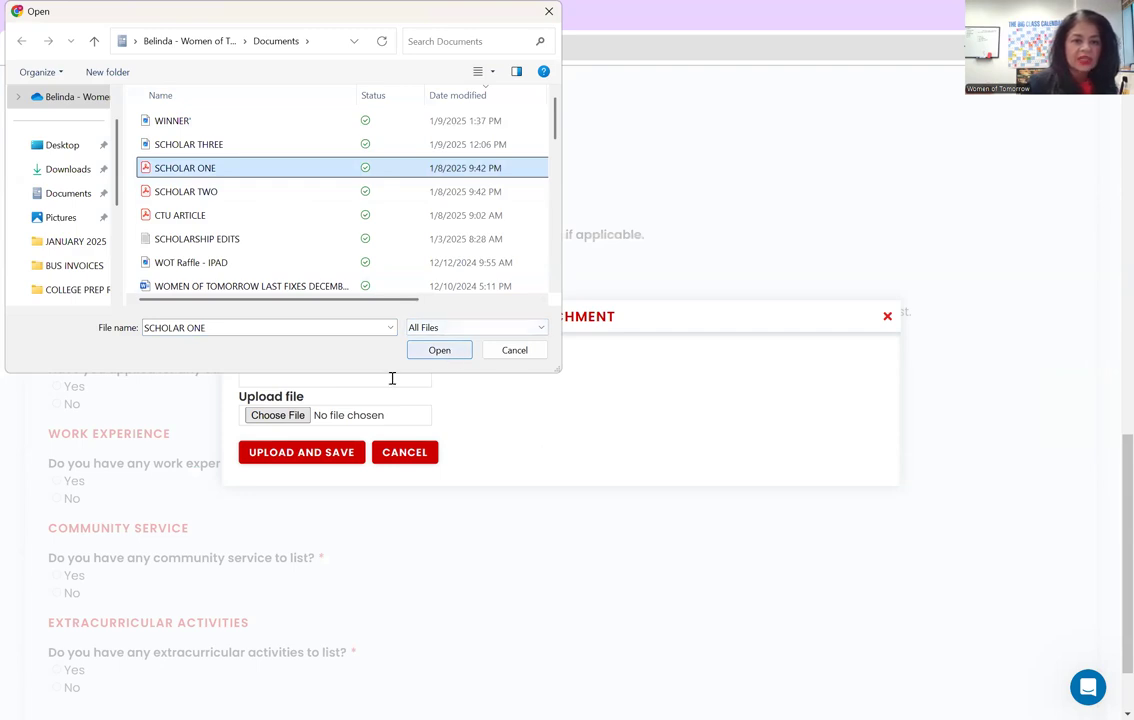
{"action": "left_click", "coordinate": [391, 377]}
{"action": "type", "text": "FIU SCHOLARSHIPS"}
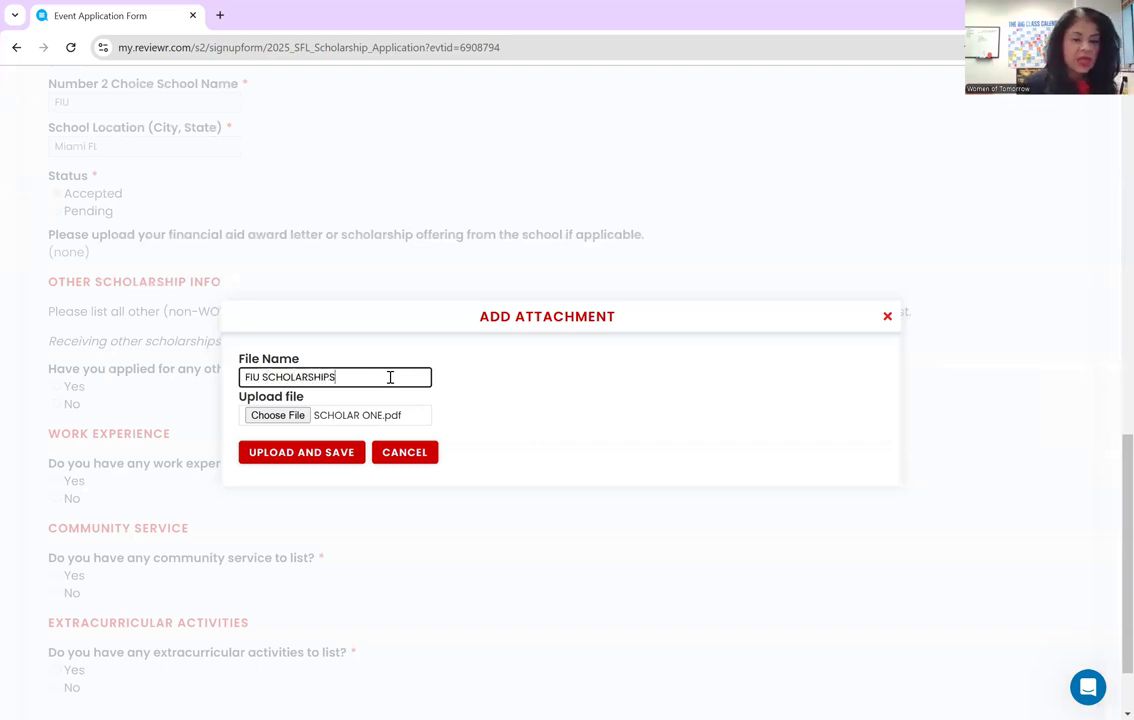
{"action": "left_click", "coordinate": [311, 452]}
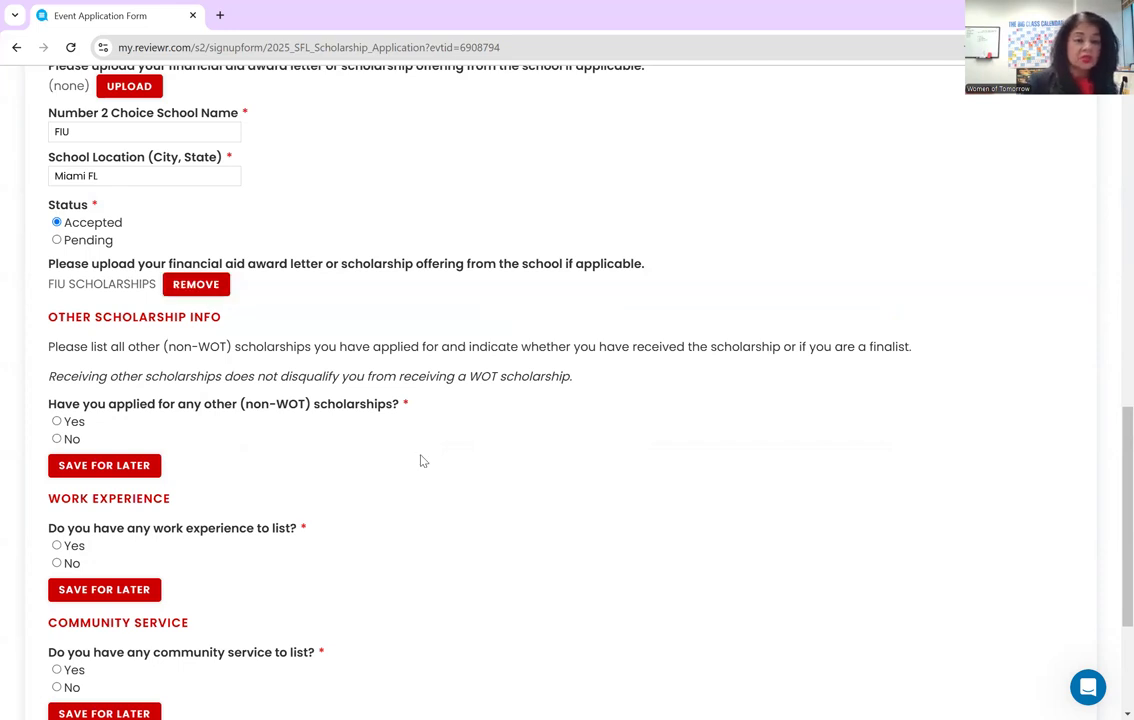
{"action": "scroll", "coordinate": [421, 460], "scroll_direction": "down", "scroll_amount": 3}
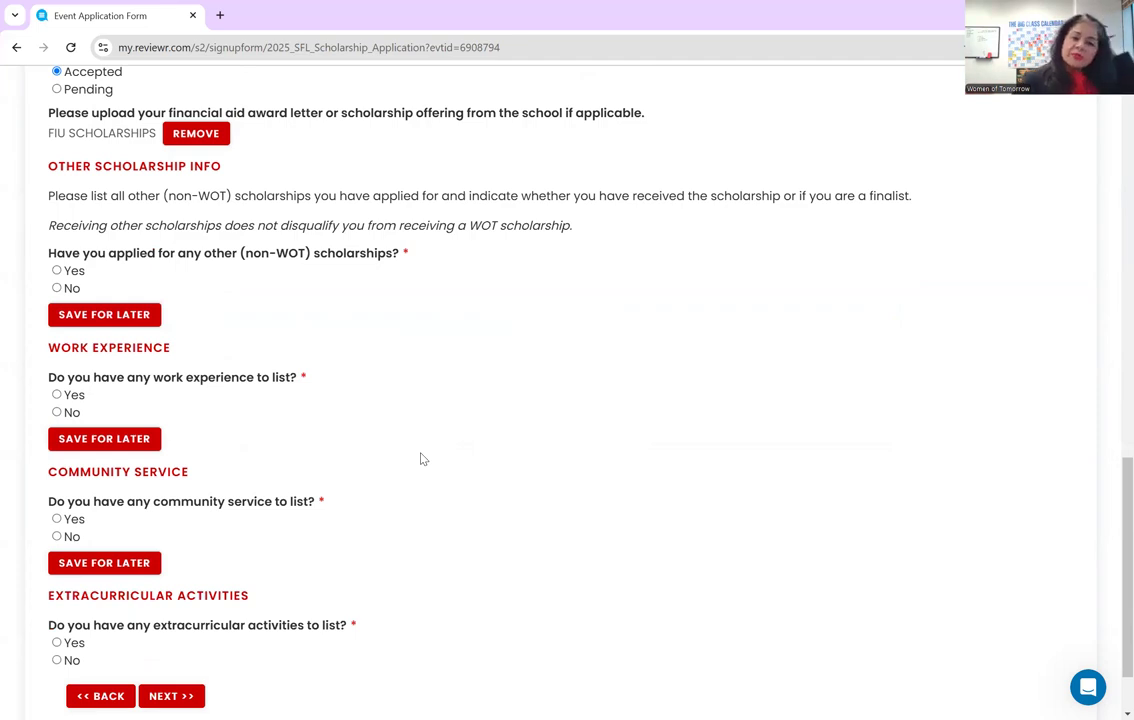
- Answer Yes to having other scholarships and choose to list 1
{"action": "left_click", "coordinate": [57, 271]}
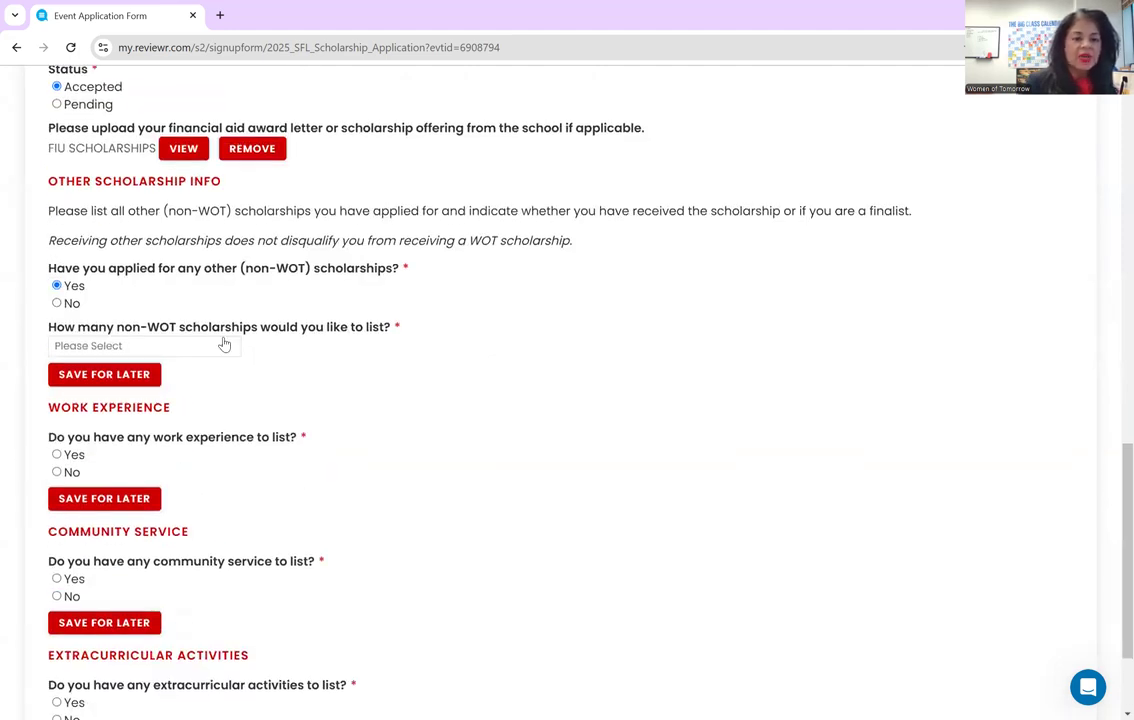
{"action": "left_click", "coordinate": [226, 345]}
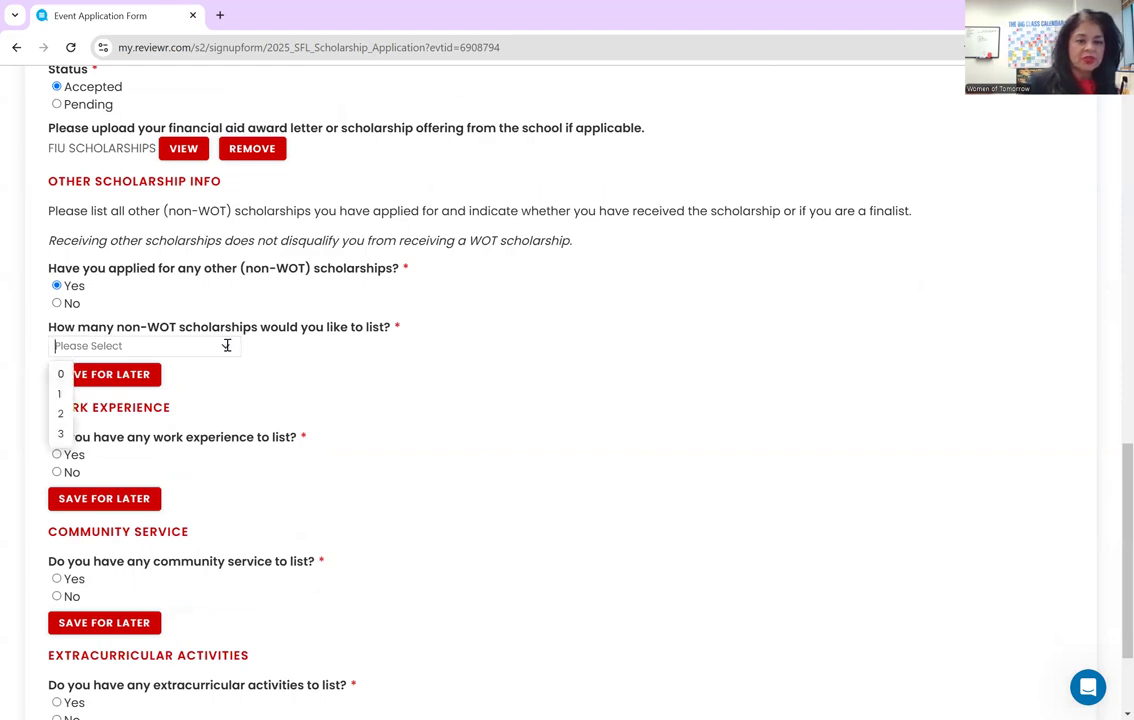
{"action": "left_click", "coordinate": [57, 394]}
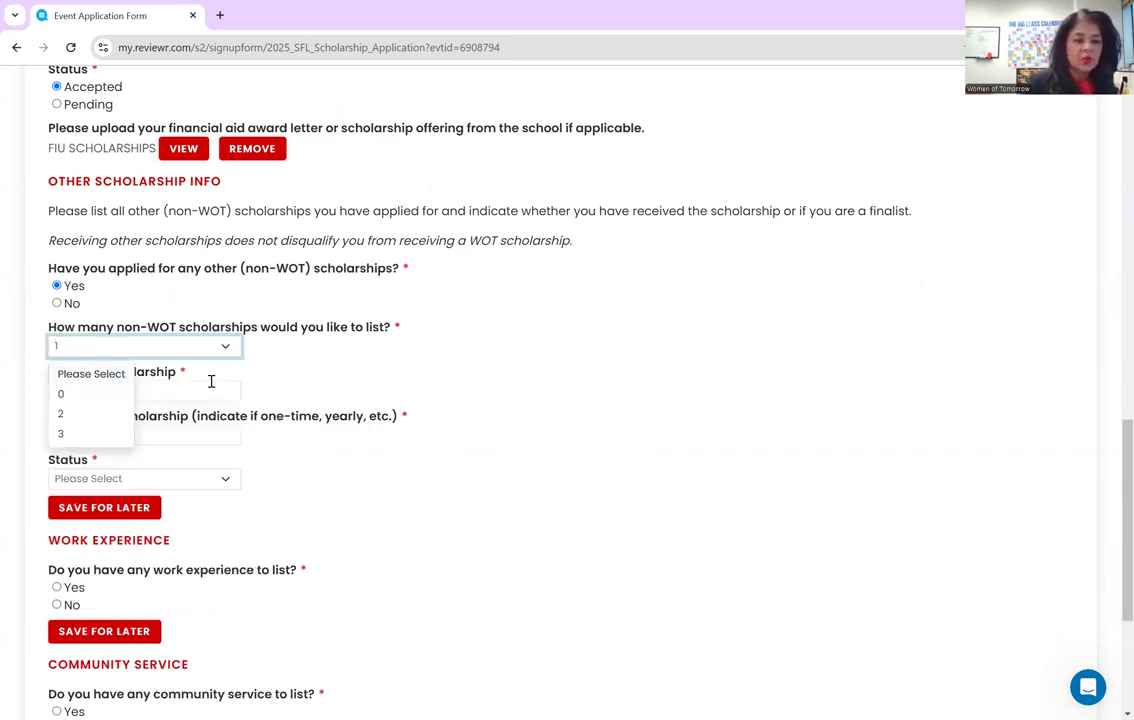
- Enter Coca Cola Scholarship with amount 10000 and status Pending
{"action": "left_click", "coordinate": [210, 383]}
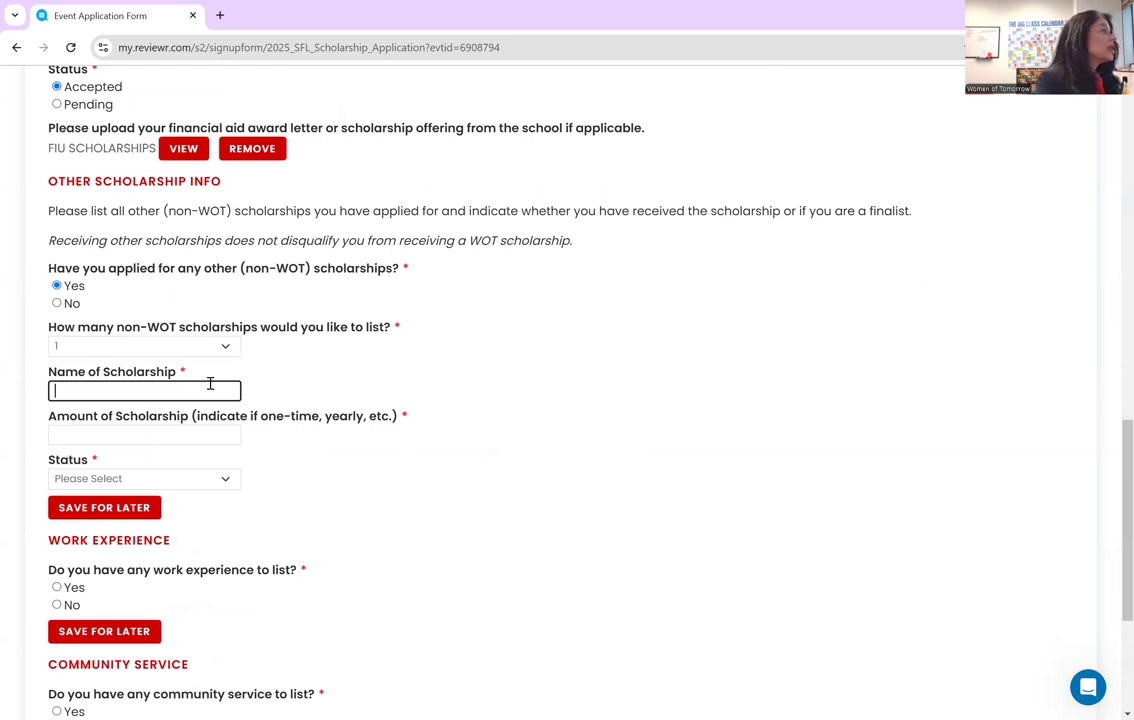
{"action": "type", "text": "CocaCol"}
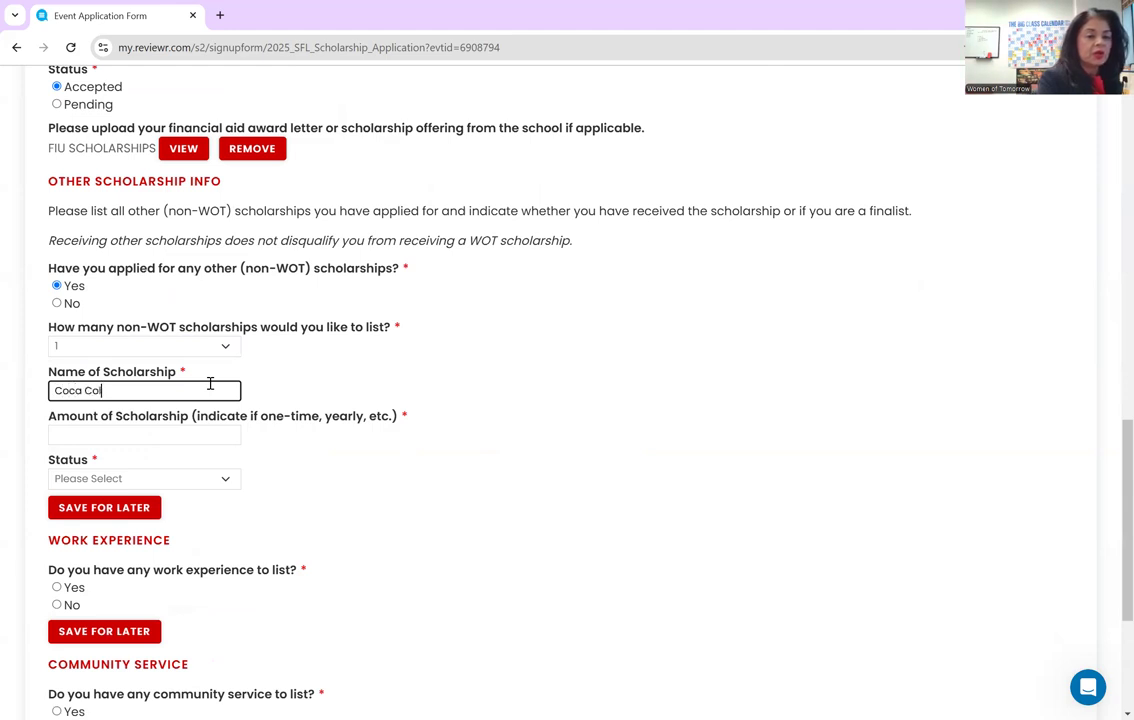
{"action": "type", "text": "a Scholarship"}
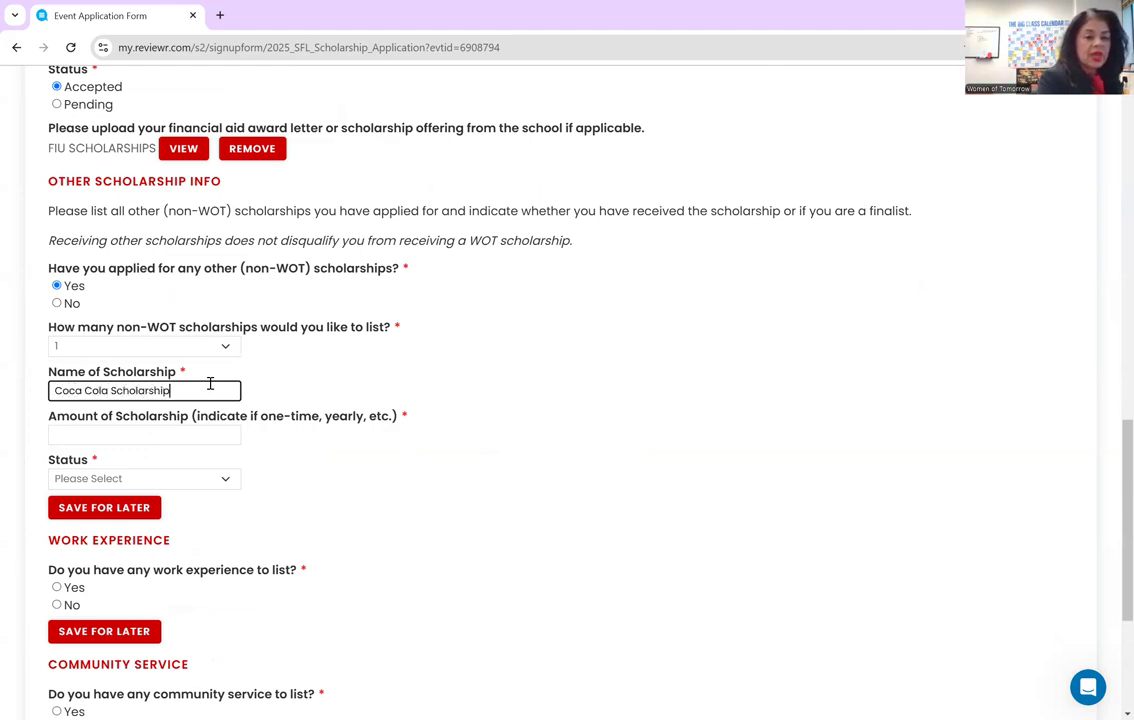
{"action": "key", "text": "Tab"}
{"action": "type", "text": "10000"}
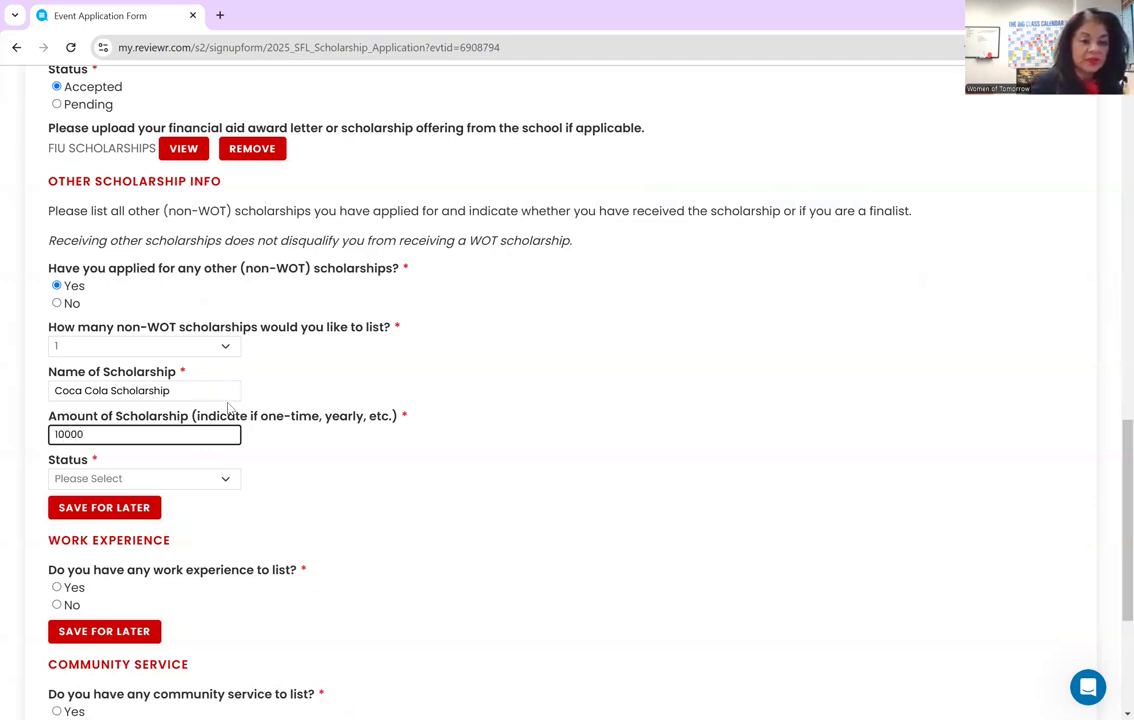
{"action": "left_click", "coordinate": [220, 477]}
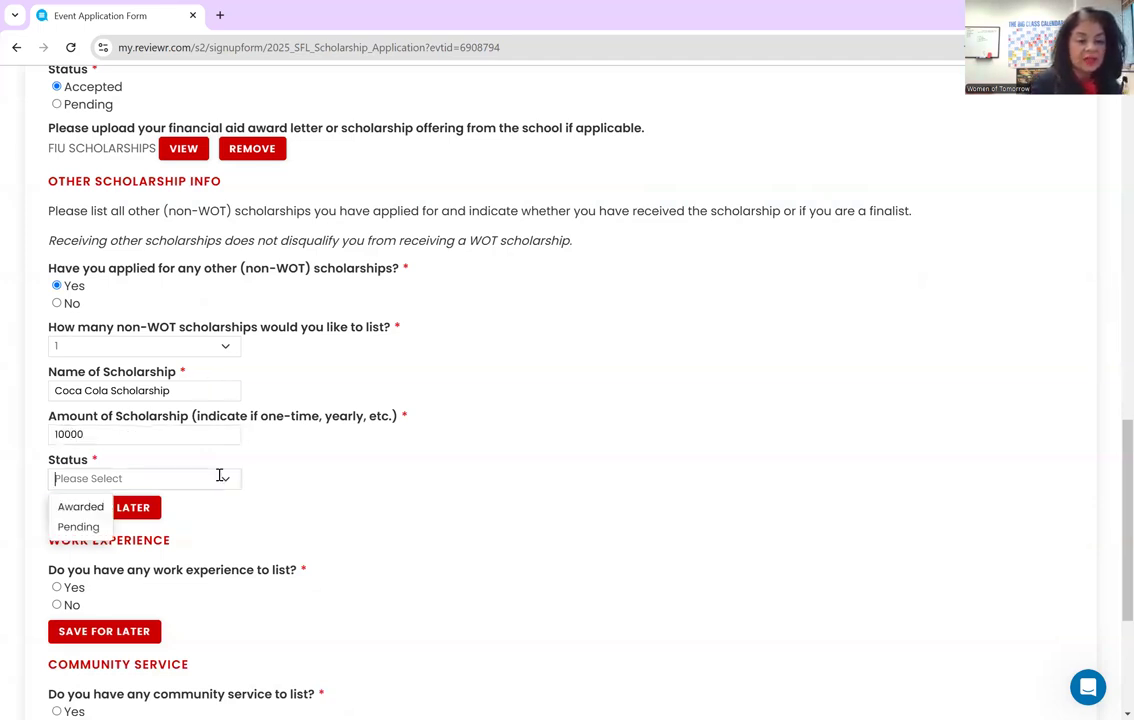
{"action": "left_click", "coordinate": [89, 528]}
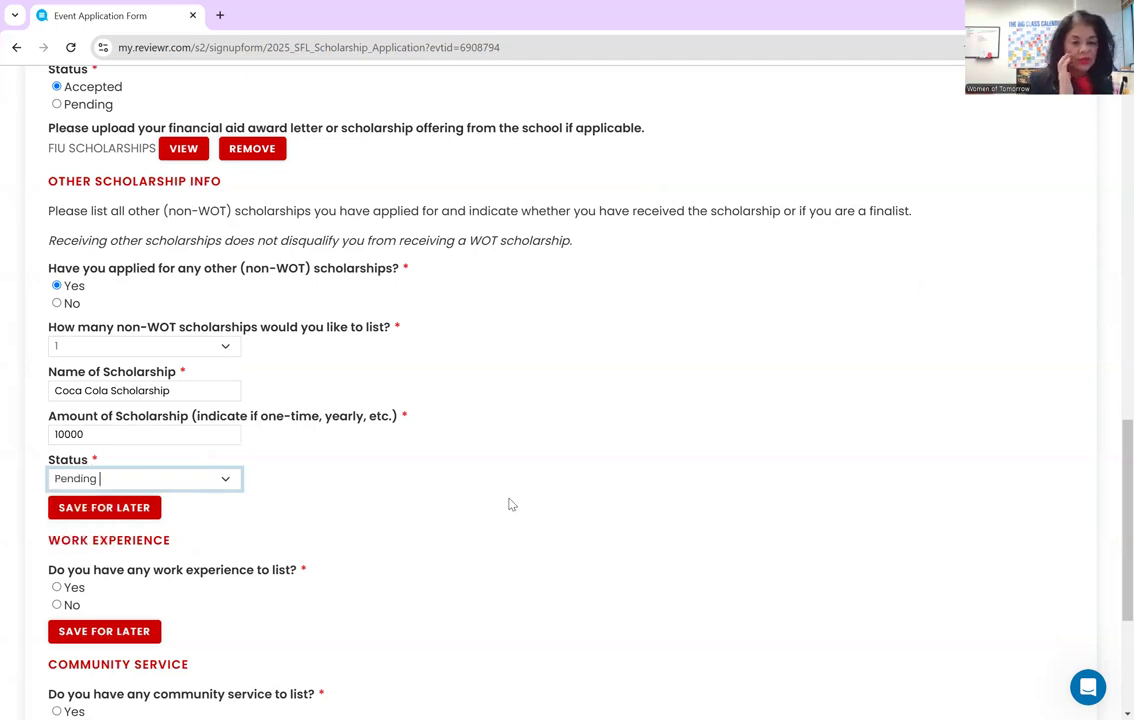
{"action": "scroll", "coordinate": [509, 498], "scroll_direction": "down", "scroll_amount": 3}
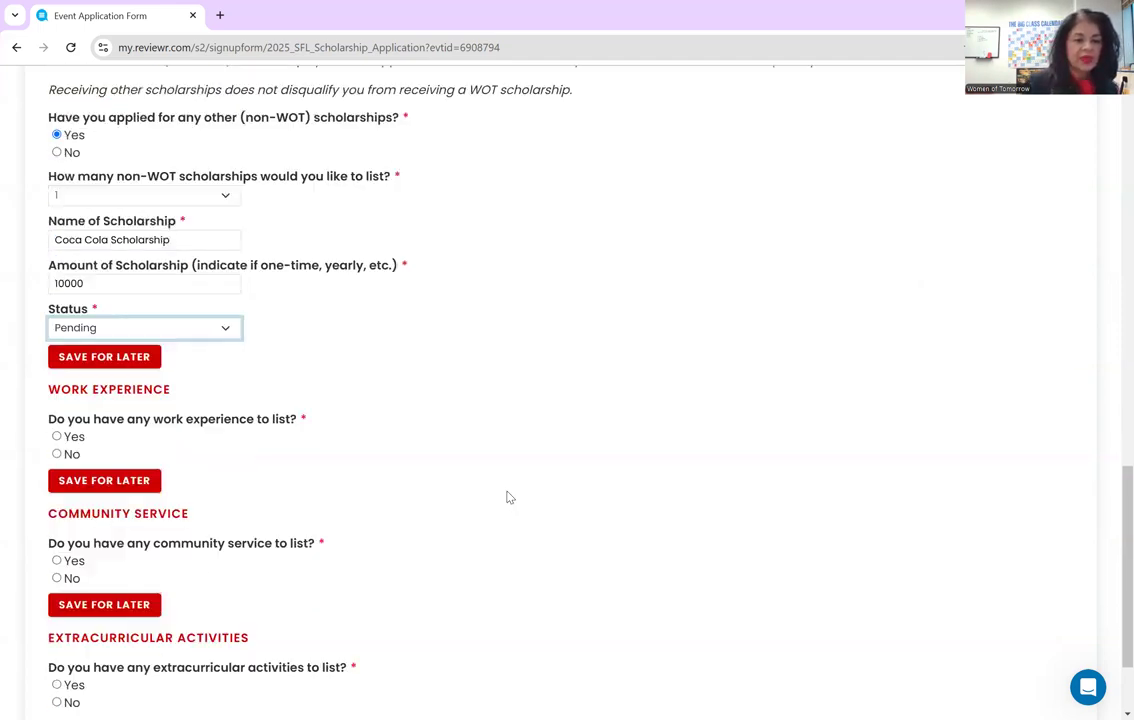
{"action": "scroll", "coordinate": [507, 497], "scroll_direction": "down", "scroll_amount": 2}
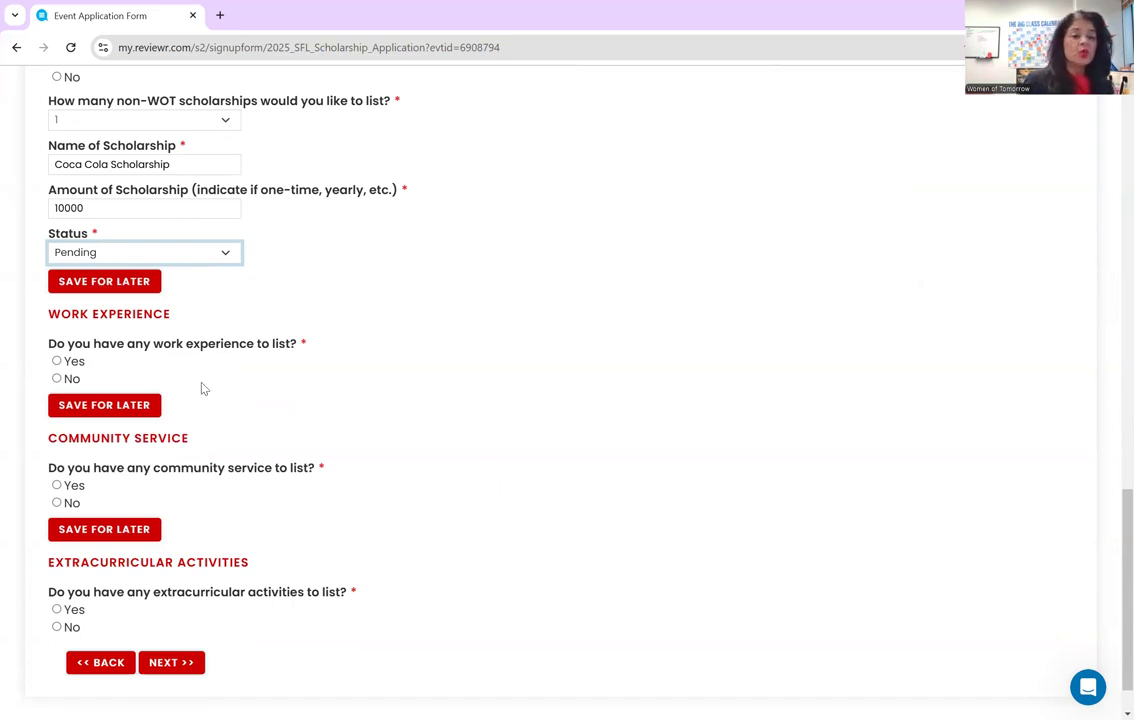
- Answer Yes to work experience and enter Menchie's with cashier and nightly store-closing duties
{"action": "left_click", "coordinate": [56, 361]}
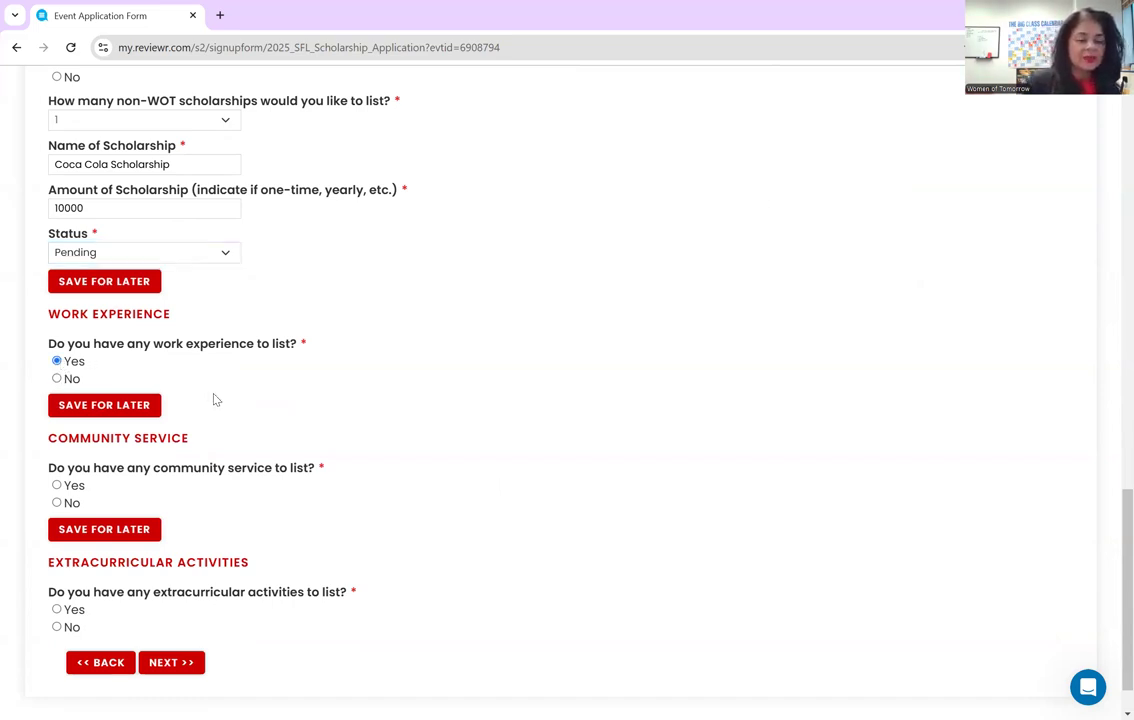
{"action": "scroll", "coordinate": [220, 399], "scroll_direction": "down", "scroll_amount": 3}
{"action": "scroll", "coordinate": [213, 372], "scroll_direction": "up", "scroll_amount": 1}
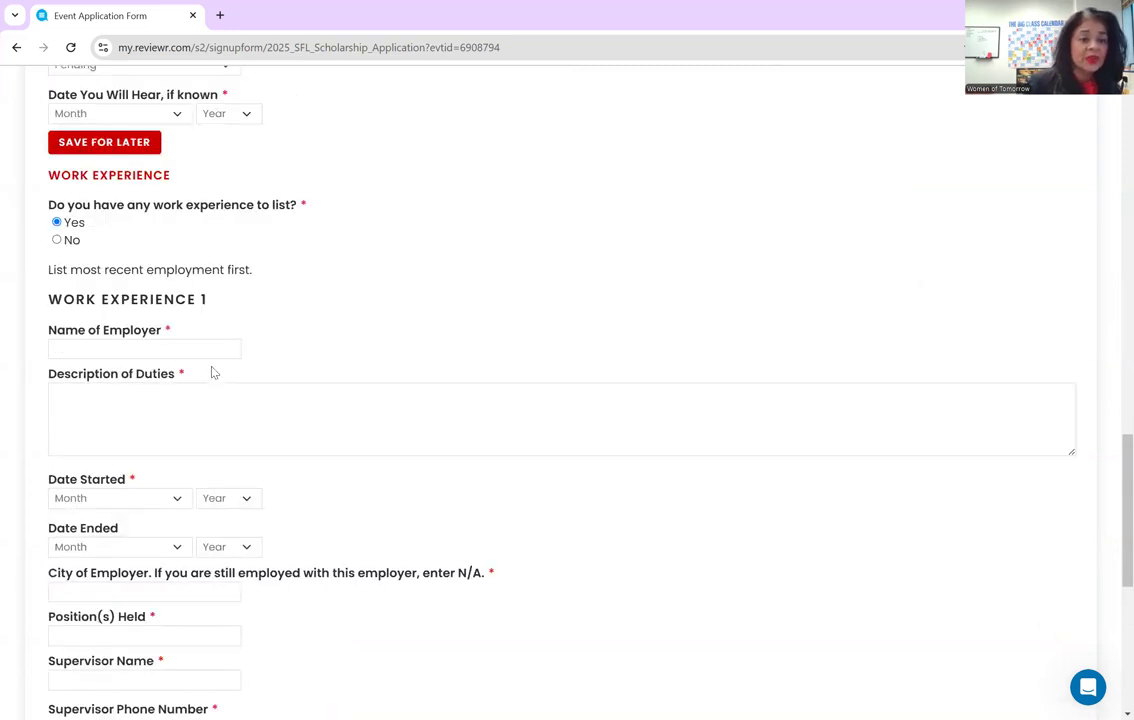
{"action": "scroll", "coordinate": [213, 369], "scroll_direction": "down", "scroll_amount": 3}
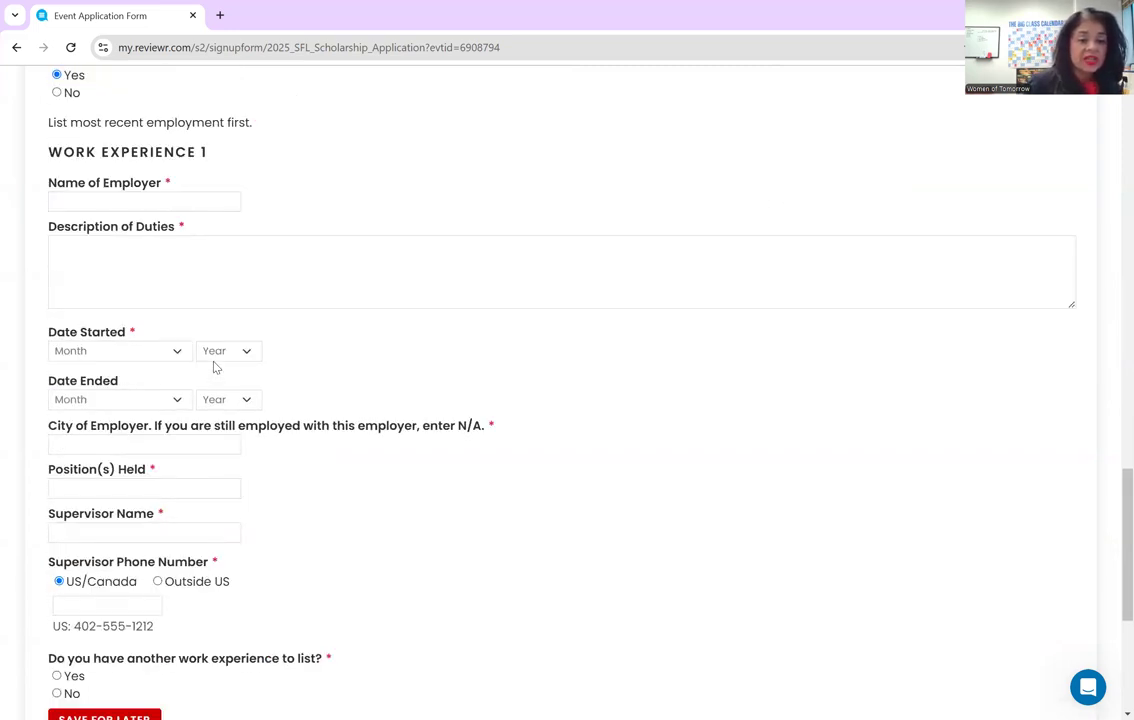
{"action": "scroll", "coordinate": [214, 368], "scroll_direction": "up", "scroll_amount": 2}
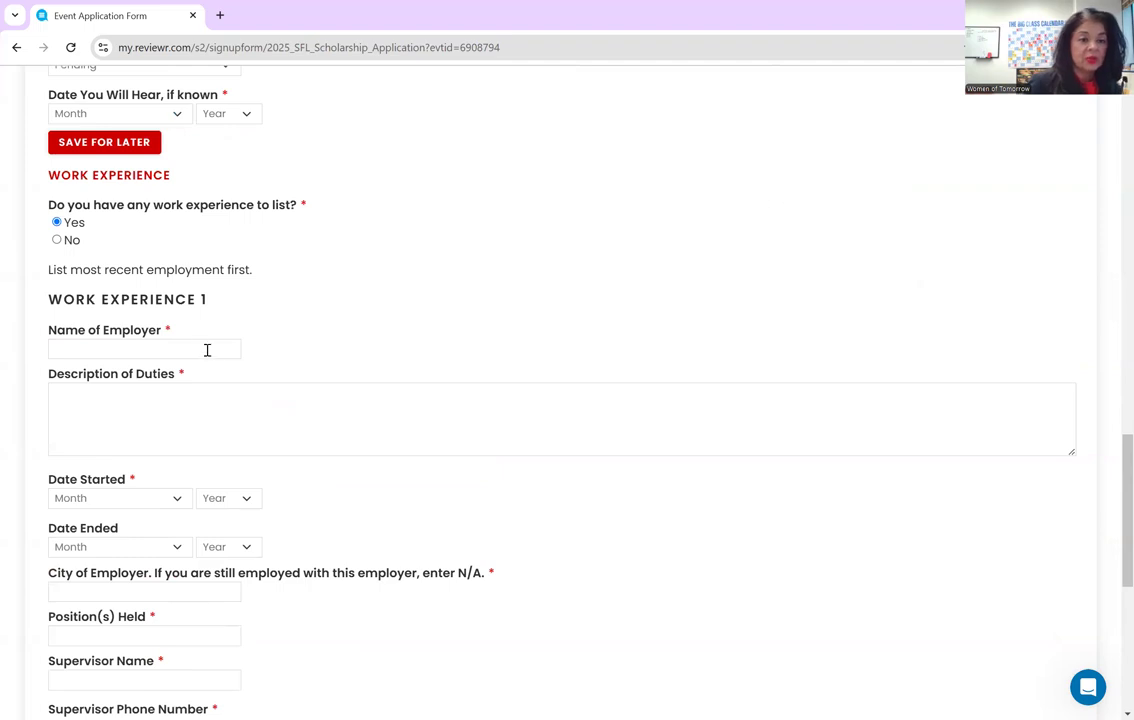
{"action": "left_click", "coordinate": [207, 349]}
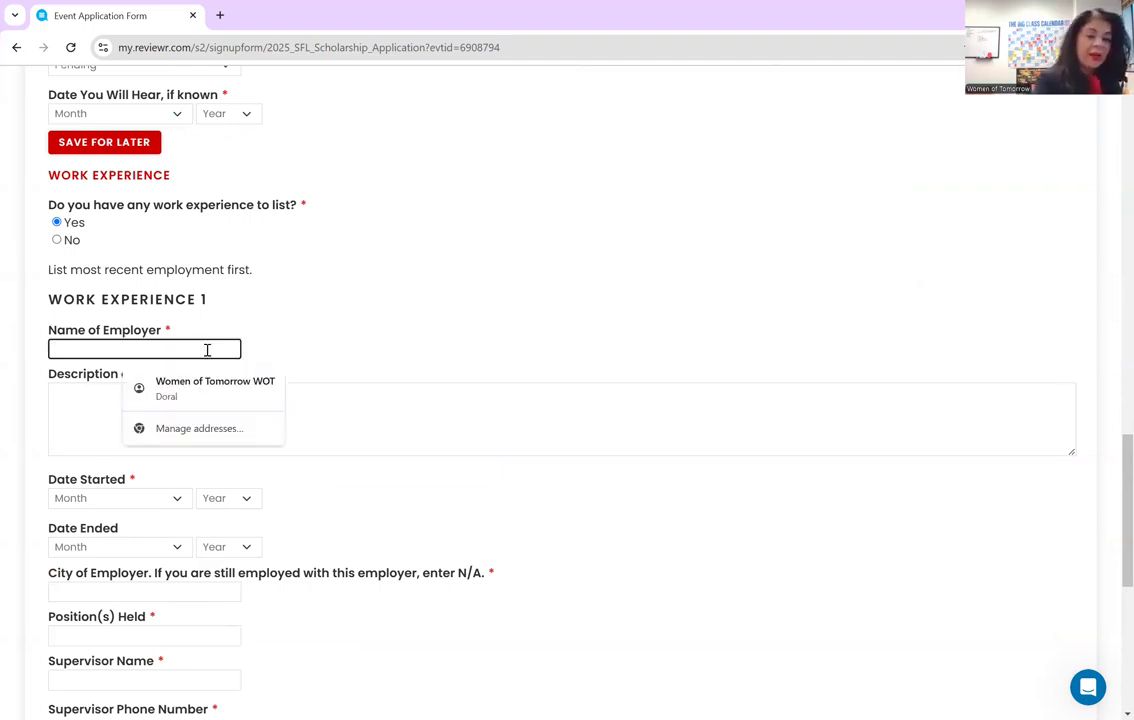
{"action": "type", "text": "M"}
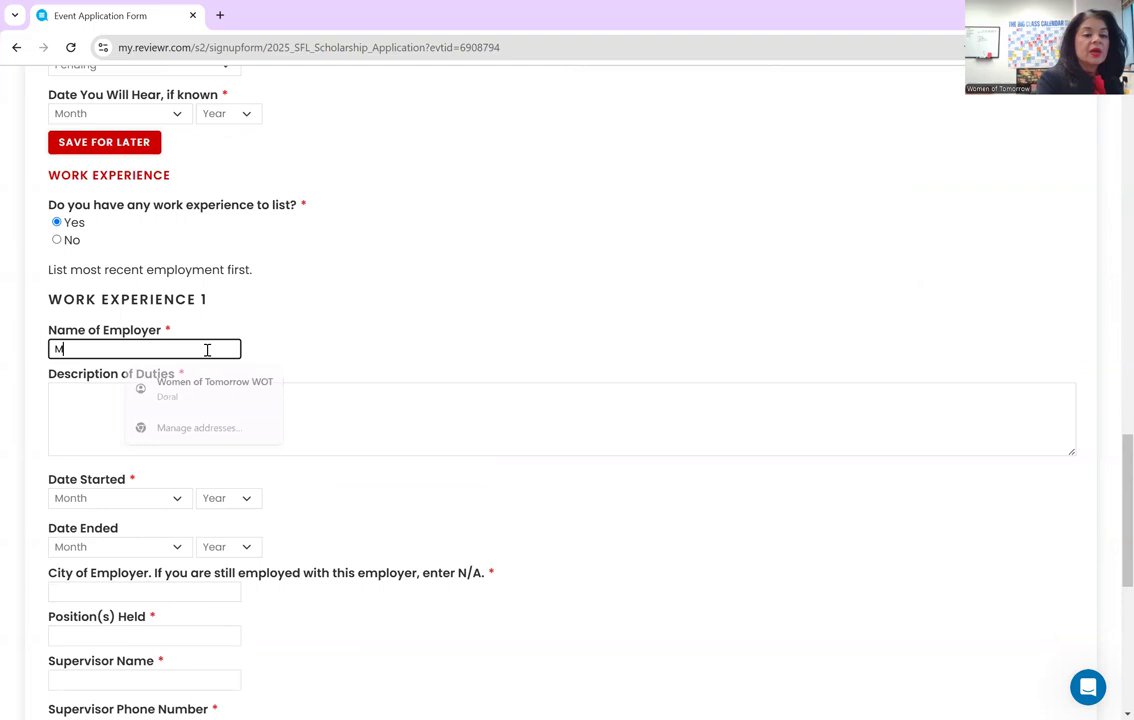
{"action": "type", "text": "enchie's"}
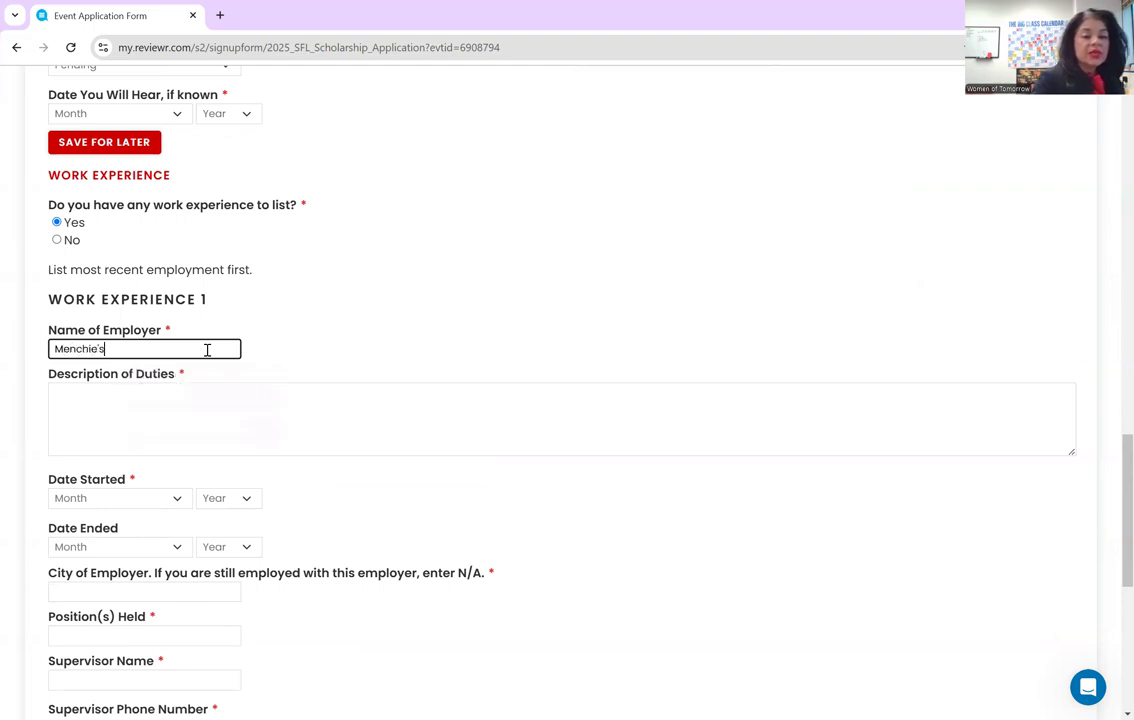
{"action": "key", "text": "Tab"}
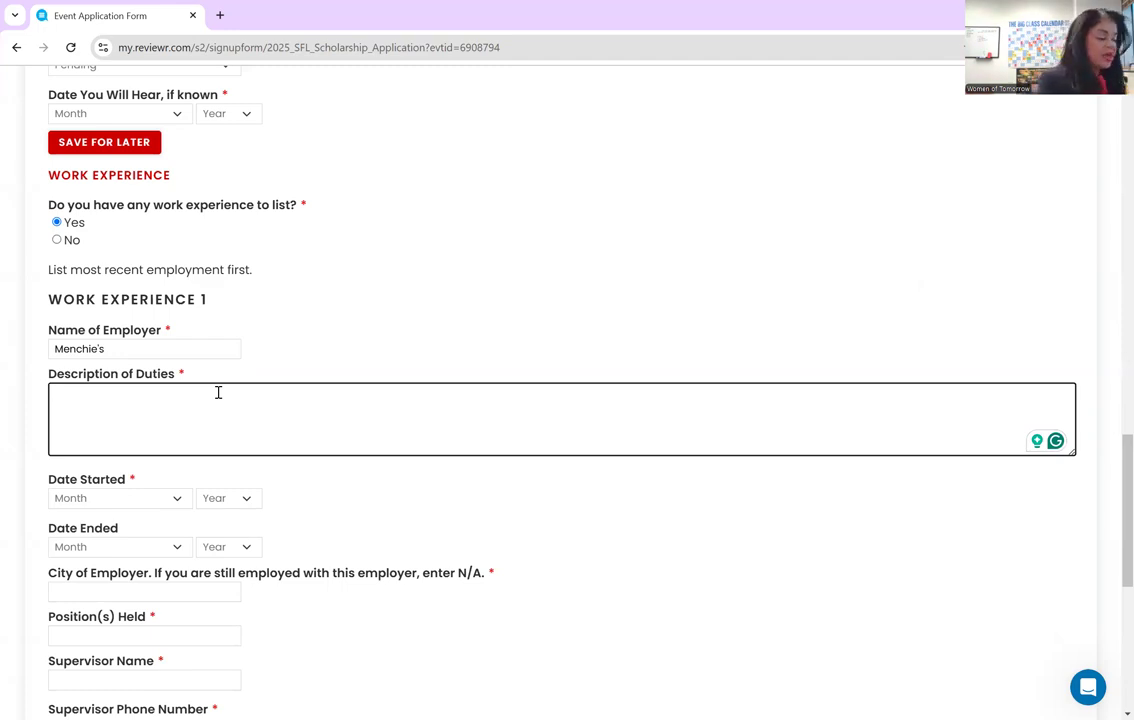
{"action": "type", "text": "was a cas"}
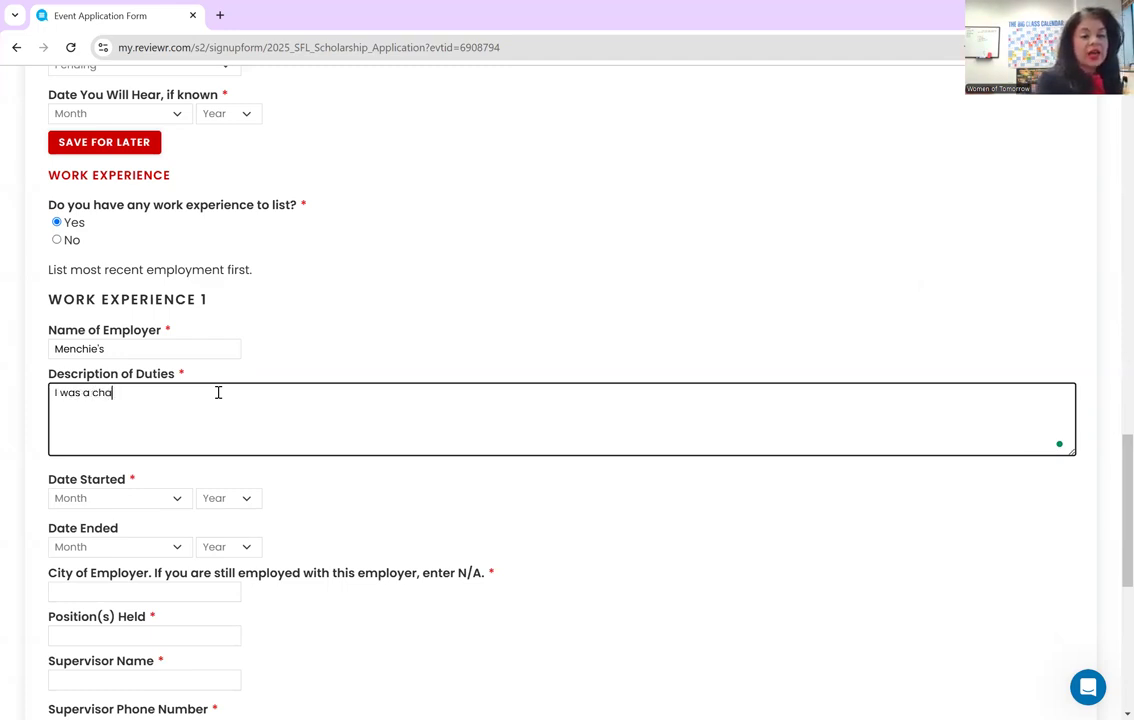
{"action": "type", "text": "hier and re"}
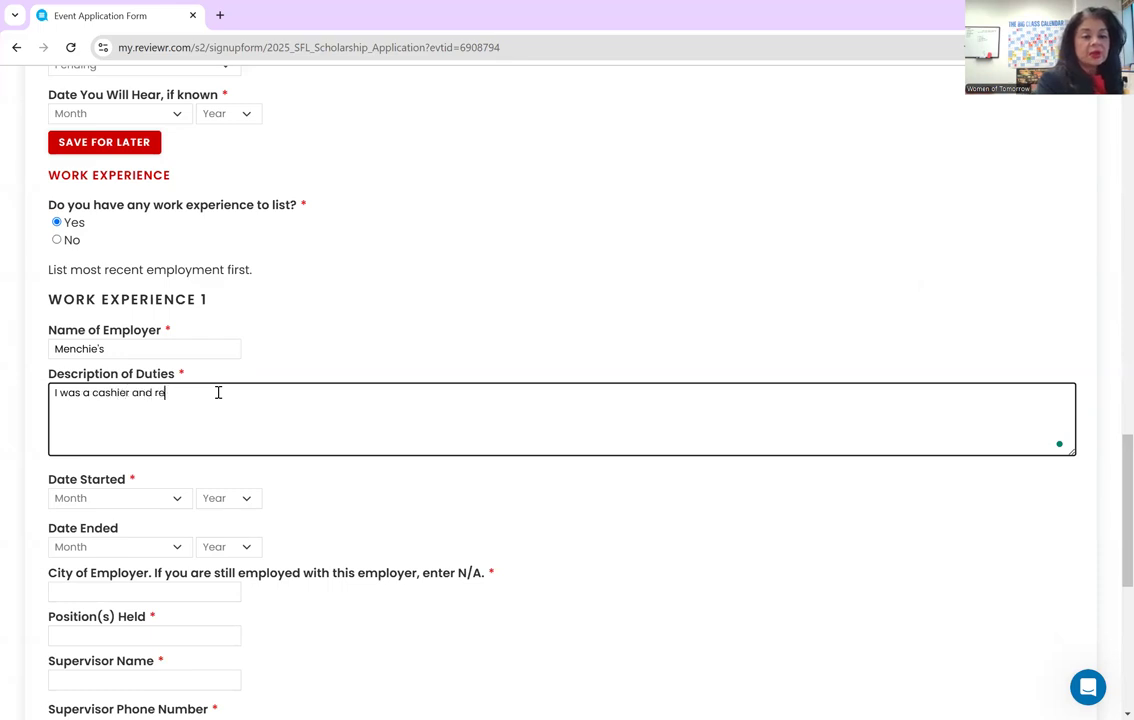
{"action": "type", "text": "sponsible for"}
{"action": "type", "text": " closign the"}
{"action": "key", "text": "BackSpace"}
{"action": "key", "text": "BackSpace"}
{"action": "key", "text": "BackSpace"}
{"action": "key", "text": "BackSpace"}
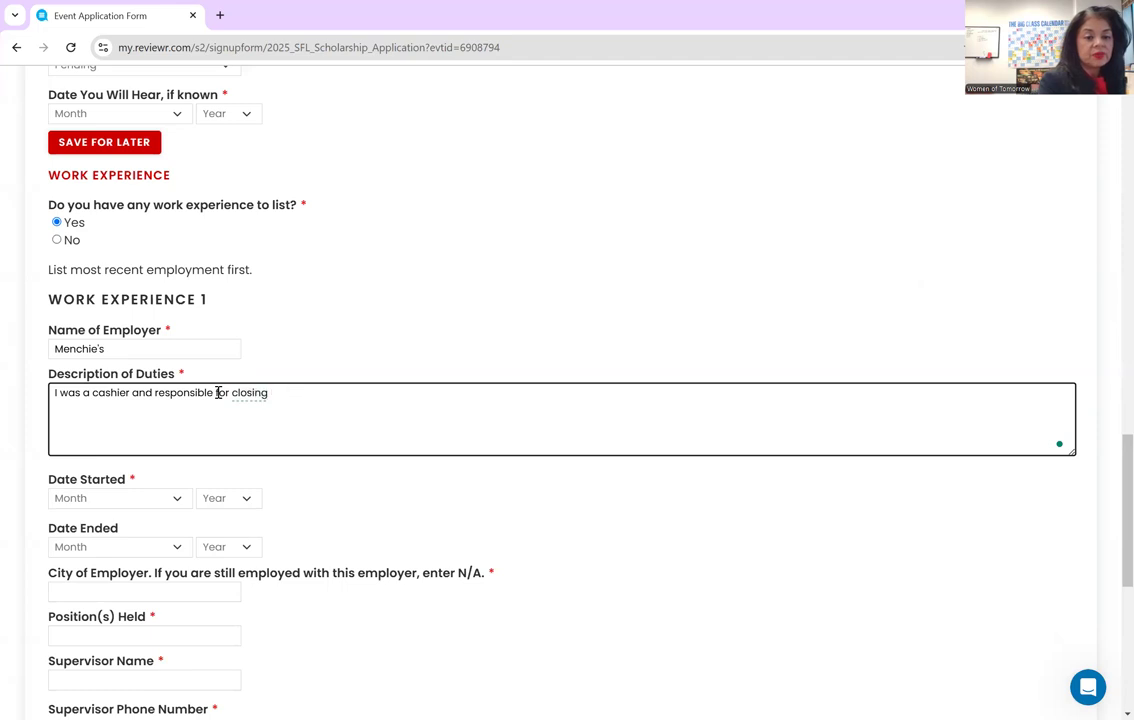
{"action": "type", "text": "the store "}
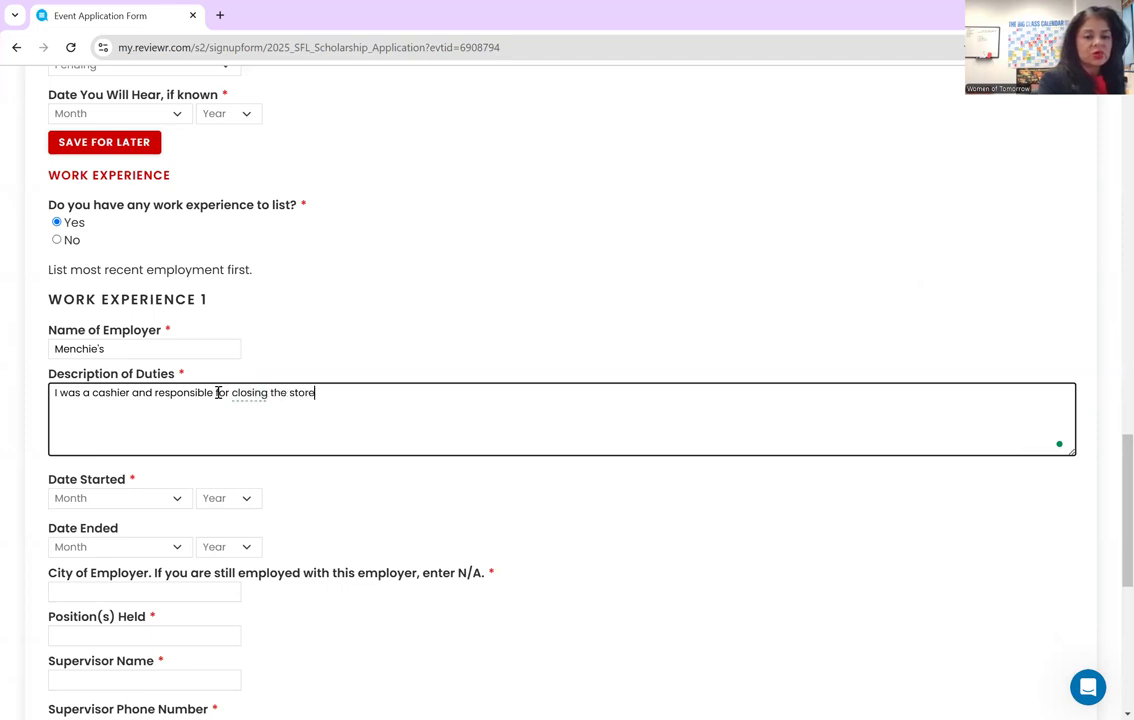
{"action": "type", "text": "every nig"}
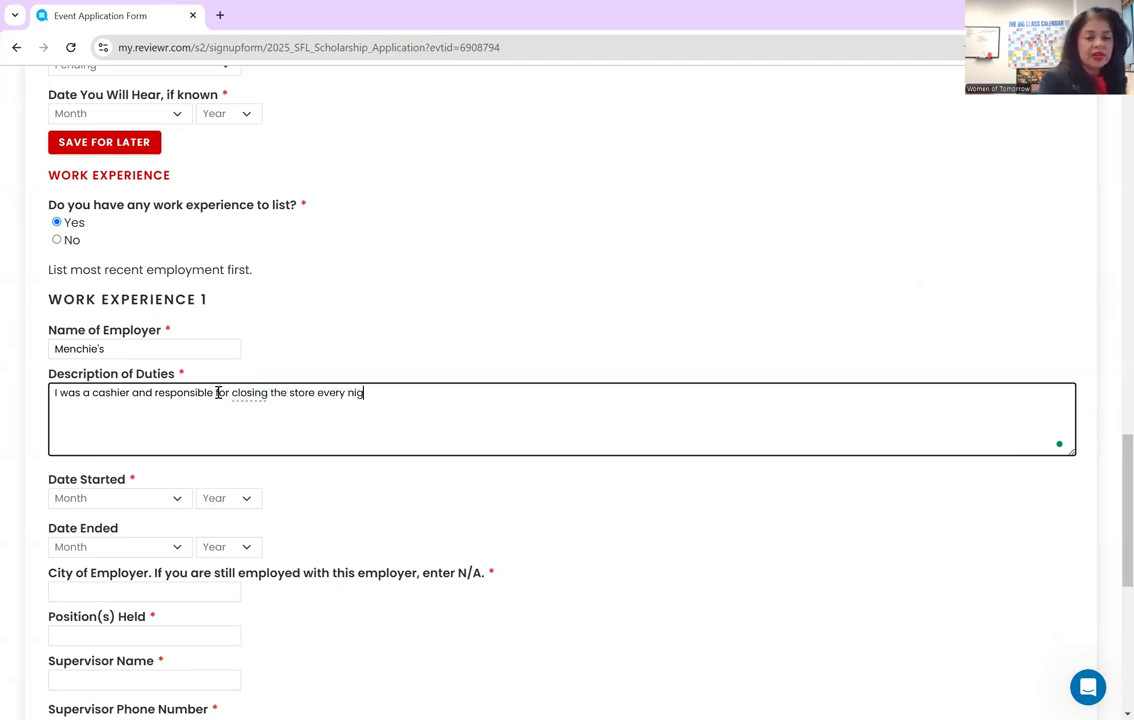
{"action": "type", "text": "ht."}
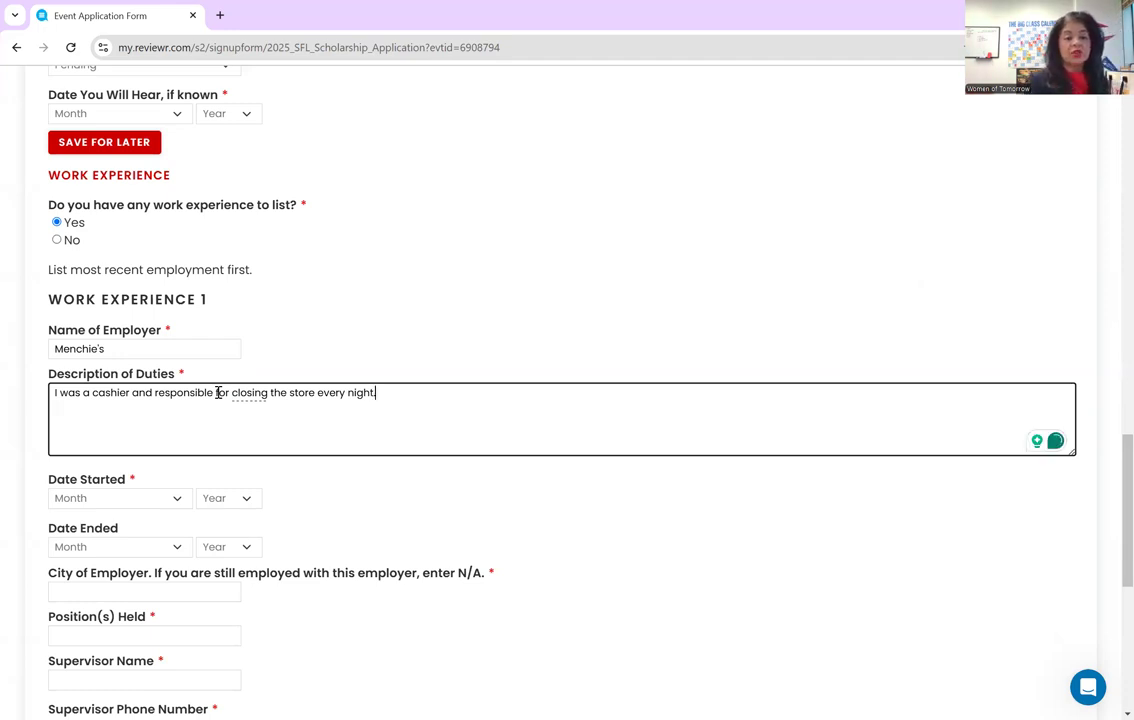
{"action": "type", "text": " hdchhdhh"}
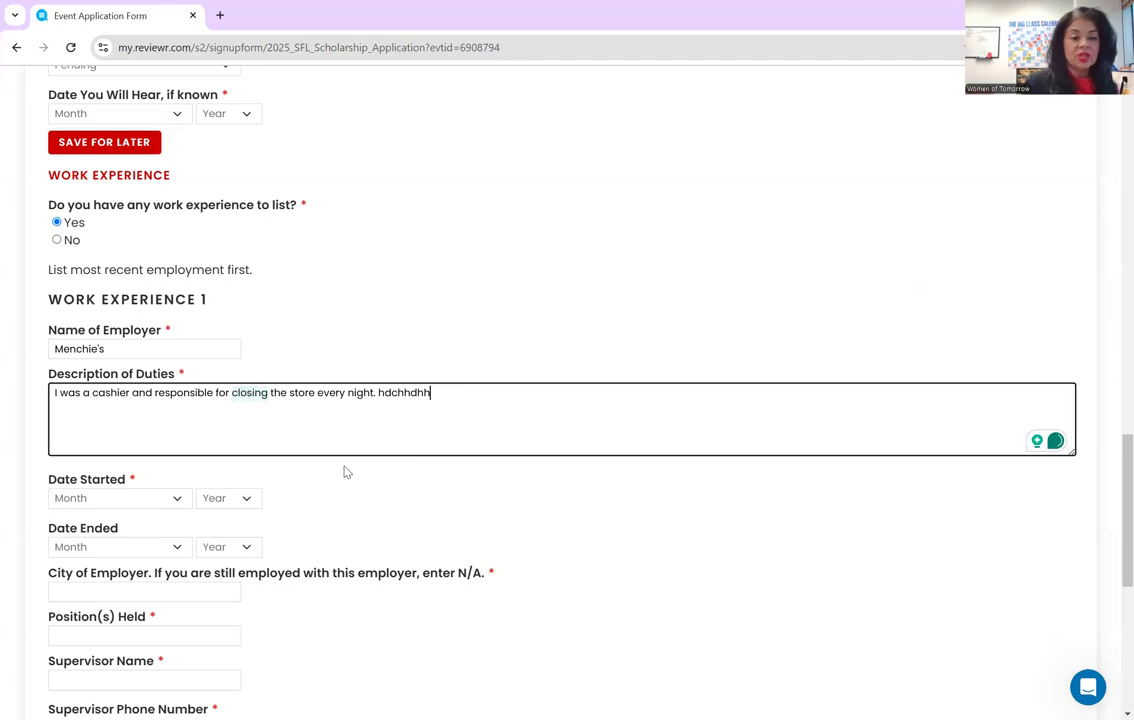
- Set the job's dates from July 2003 to September 2024
{"action": "scroll", "coordinate": [345, 471], "scroll_direction": "down", "scroll_amount": 2}
{"action": "scroll", "coordinate": [155, 367], "scroll_direction": "down", "scroll_amount": 1}
{"action": "left_click", "coordinate": [144, 347]}
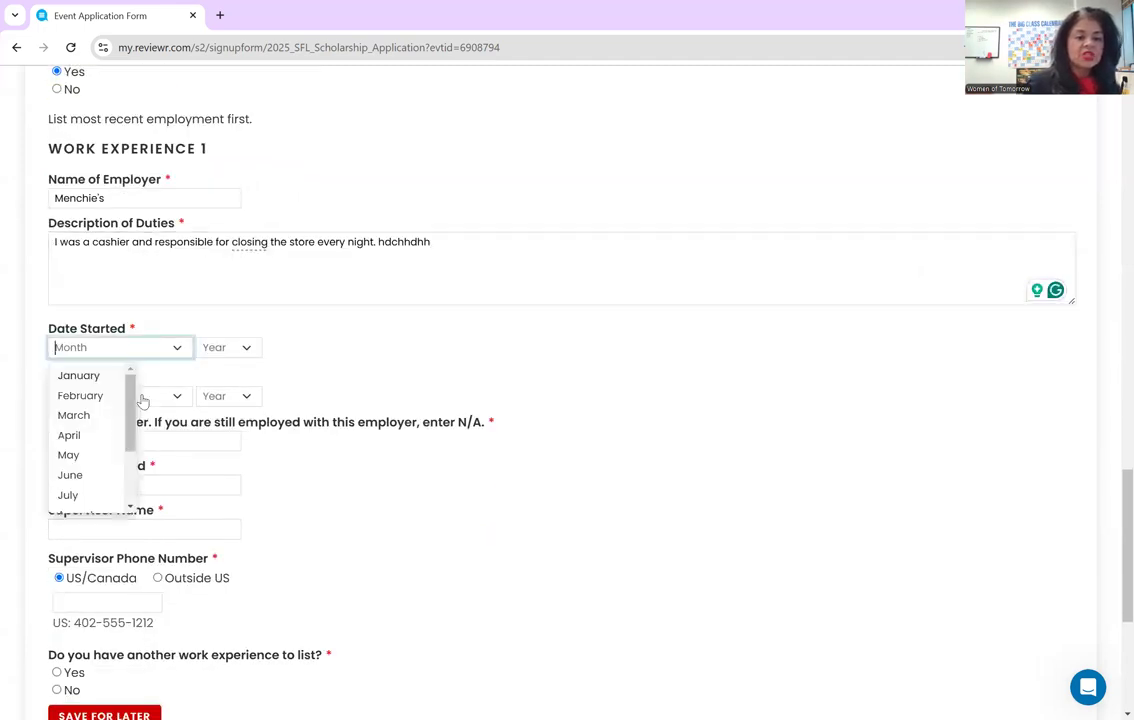
{"action": "left_click", "coordinate": [72, 495]}
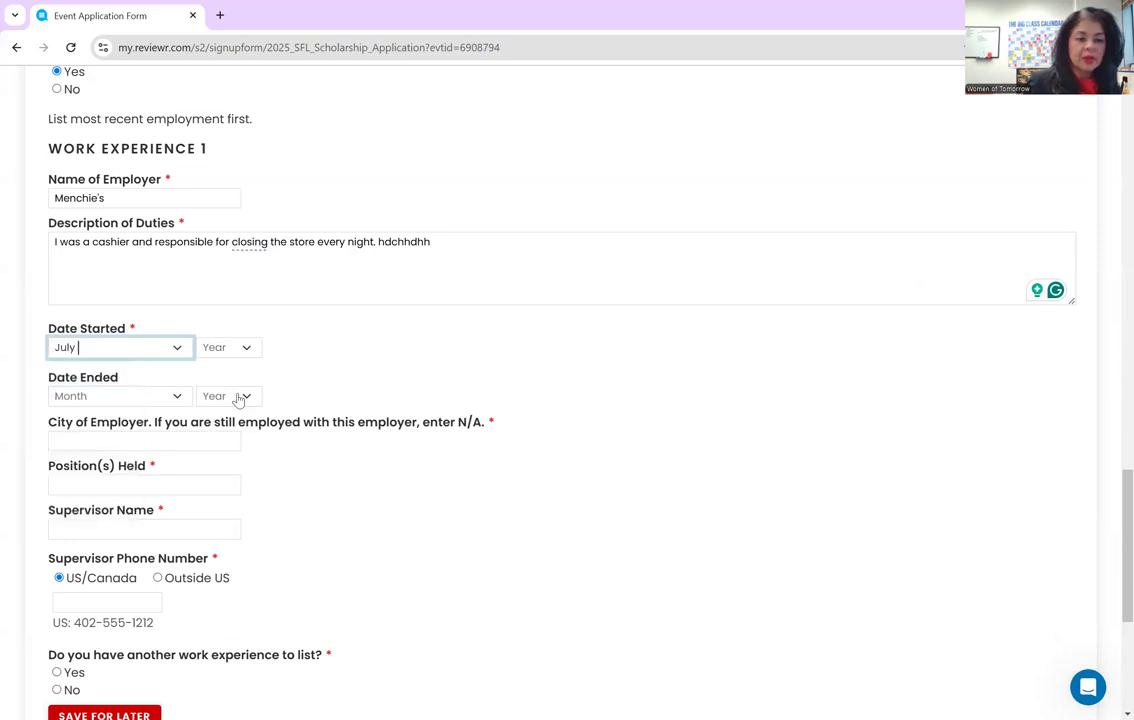
{"action": "left_click", "coordinate": [250, 348]}
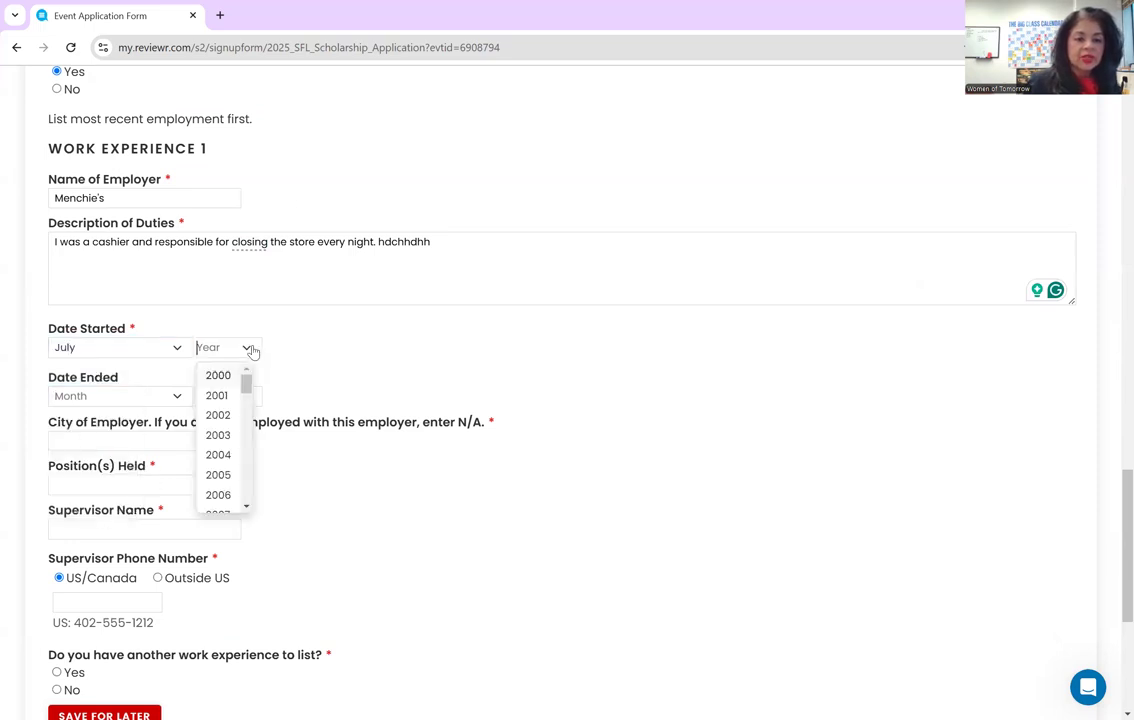
{"action": "left_click", "coordinate": [230, 433]}
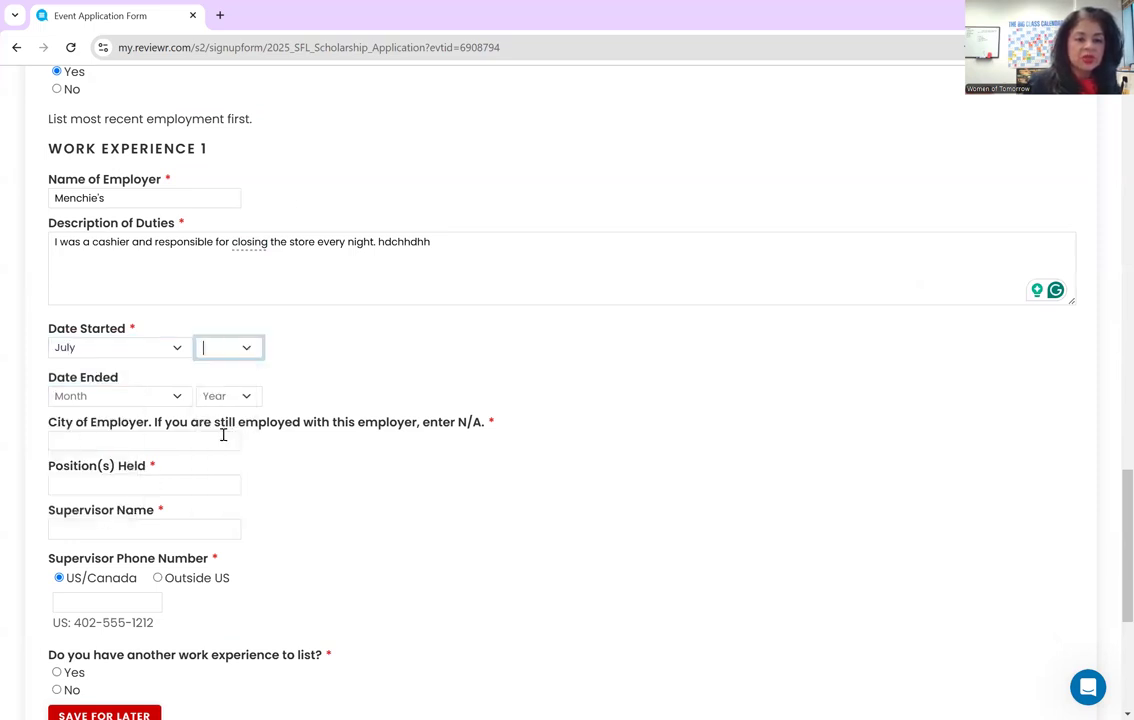
{"action": "left_click", "coordinate": [176, 398]}
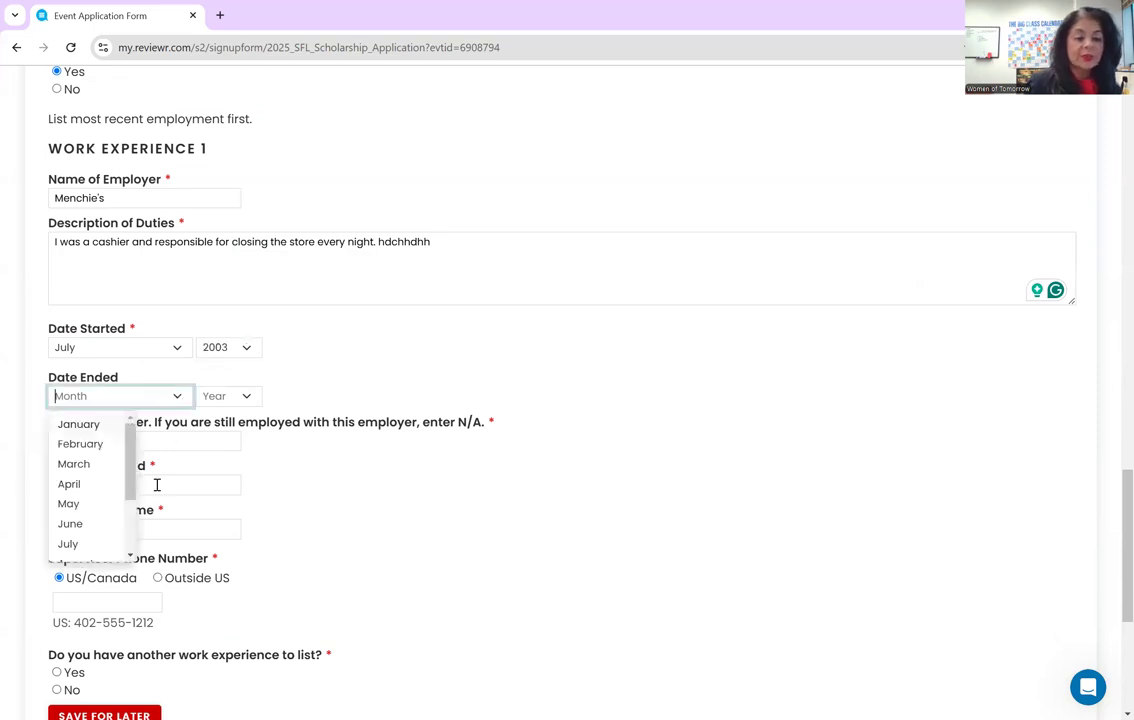
{"action": "left_click_drag", "start_coordinate": [128, 458], "coordinate": [129, 527]}
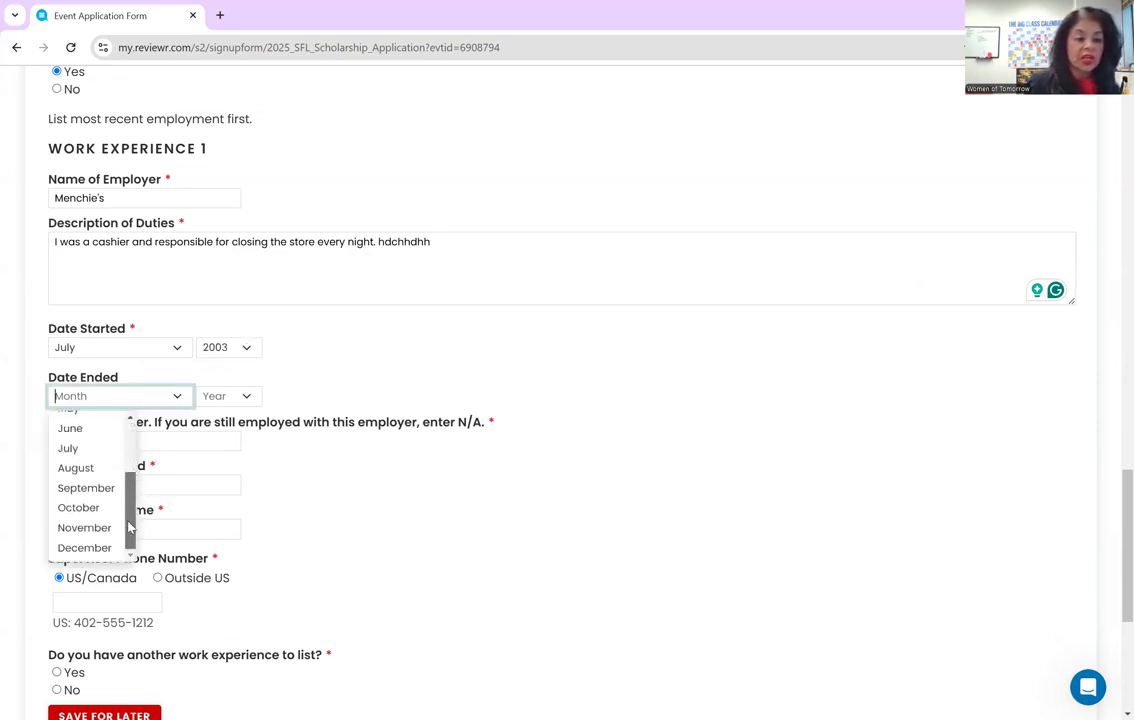
{"action": "left_click", "coordinate": [86, 488]}
{"action": "left_click", "coordinate": [220, 398]}
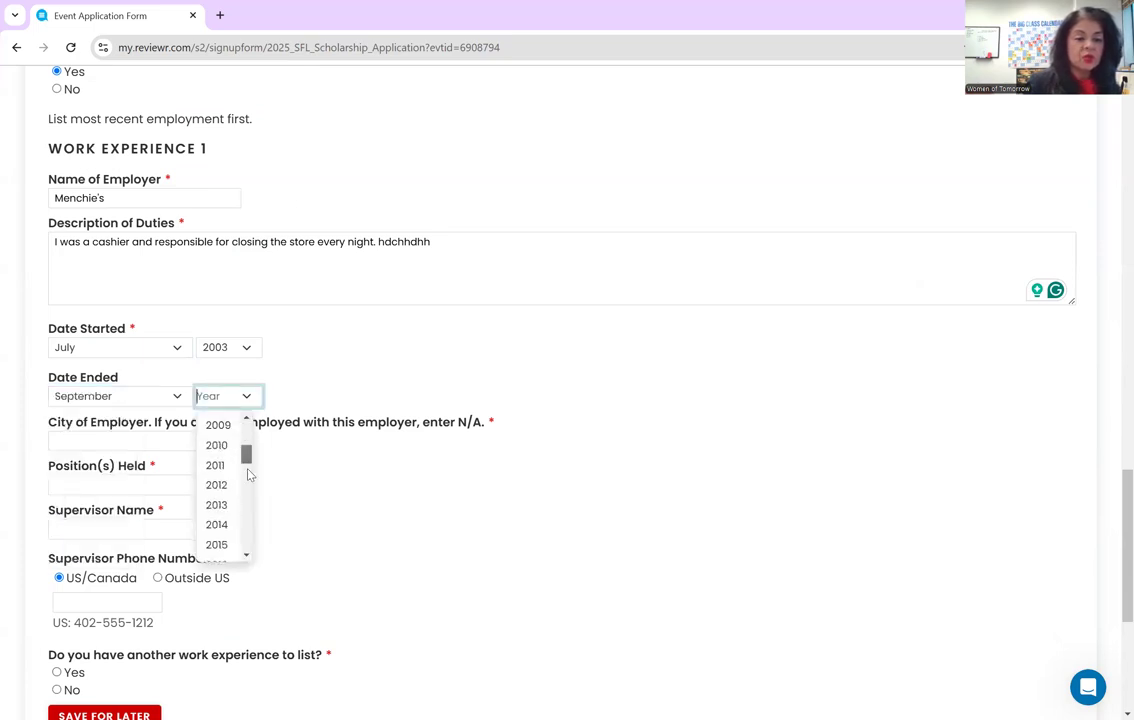
{"action": "scroll", "coordinate": [245, 480], "scroll_direction": "down", "scroll_amount": 7}
{"action": "left_click", "coordinate": [228, 472]}
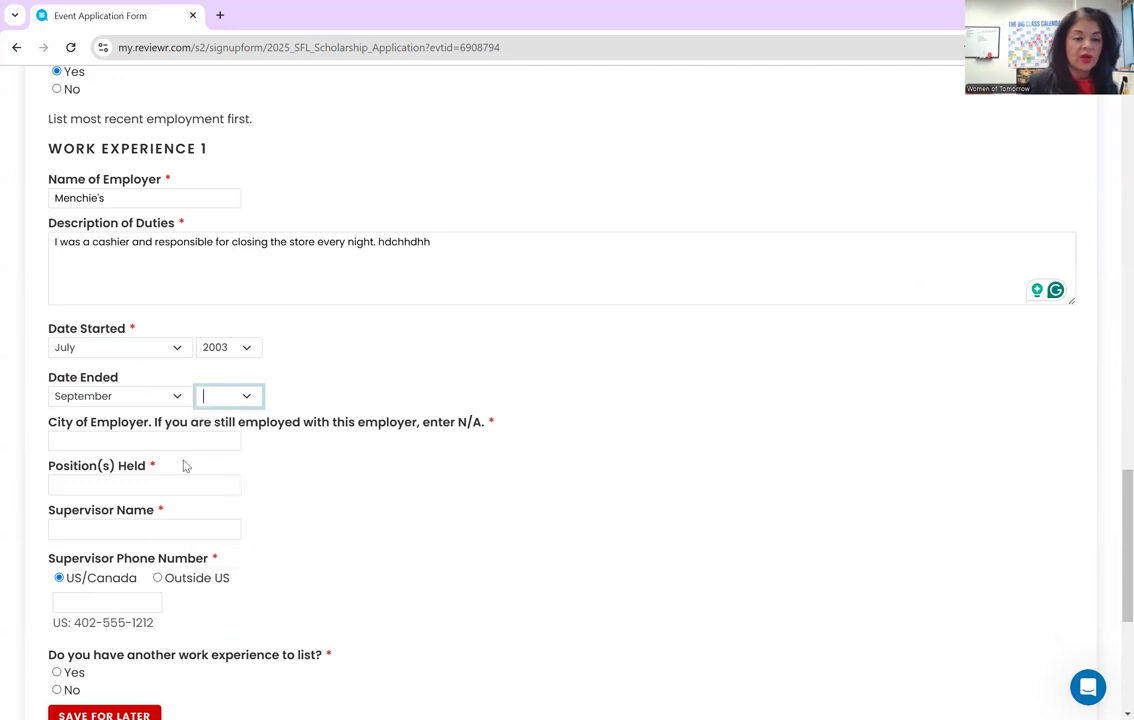
- Enter Miami as the employer's city and Cashier as the position held, fixing the typo
{"action": "left_click", "coordinate": [155, 438]}
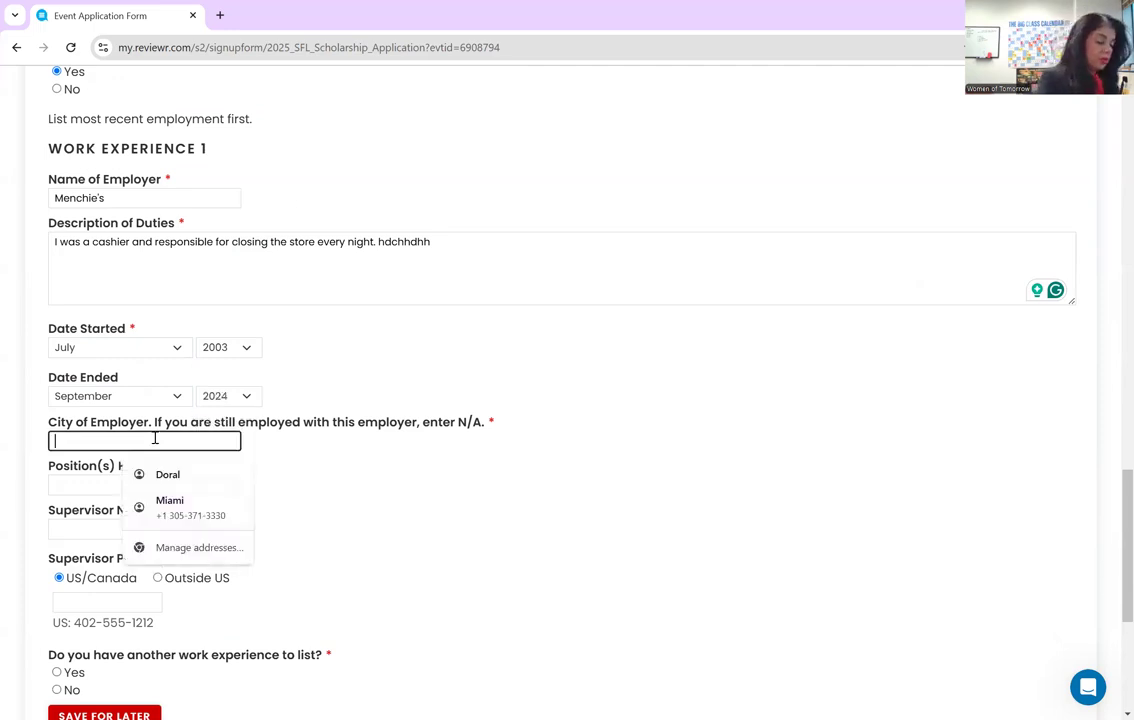
{"action": "type", "text": "Miami"}
{"action": "key", "text": "Tab"}
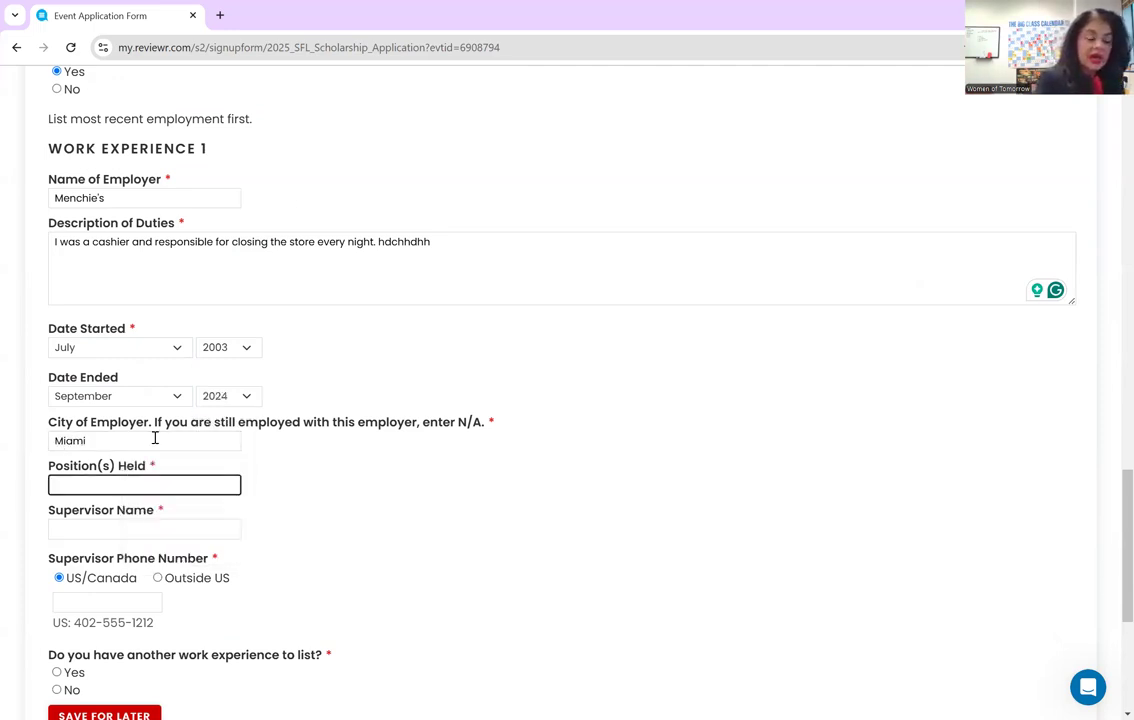
{"action": "type", "text": "Cashier"}
- Fill in the supervisor's name and phone number, then answer No to another work experience
{"action": "key", "text": "Tab"}
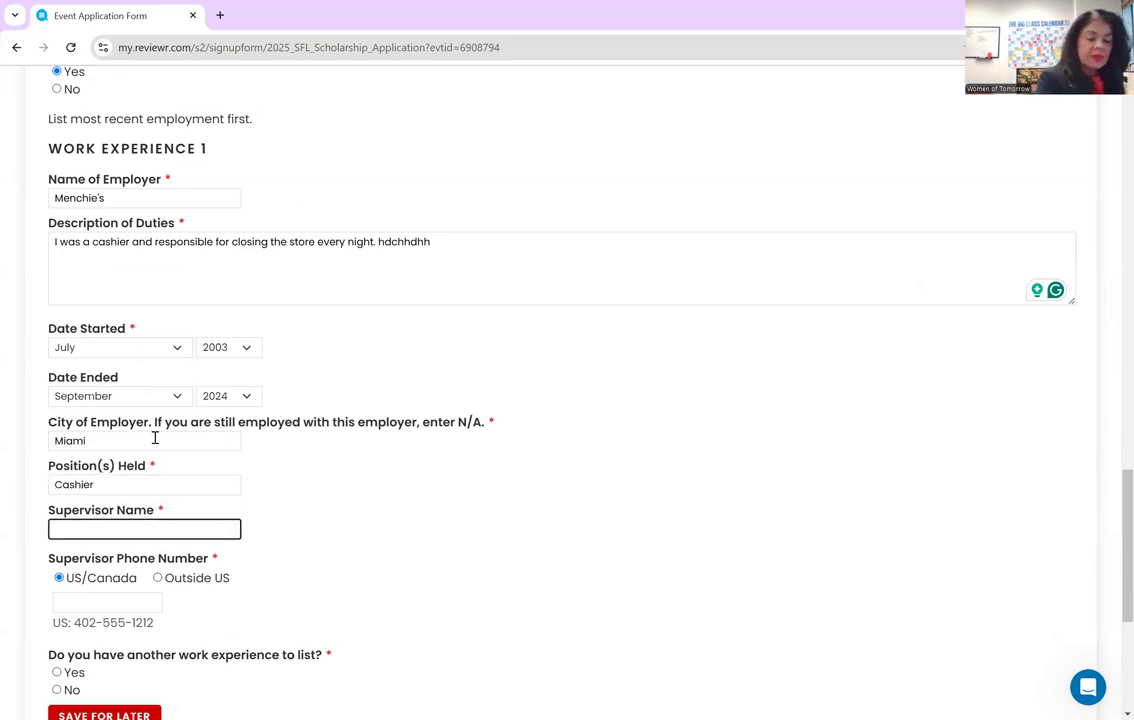
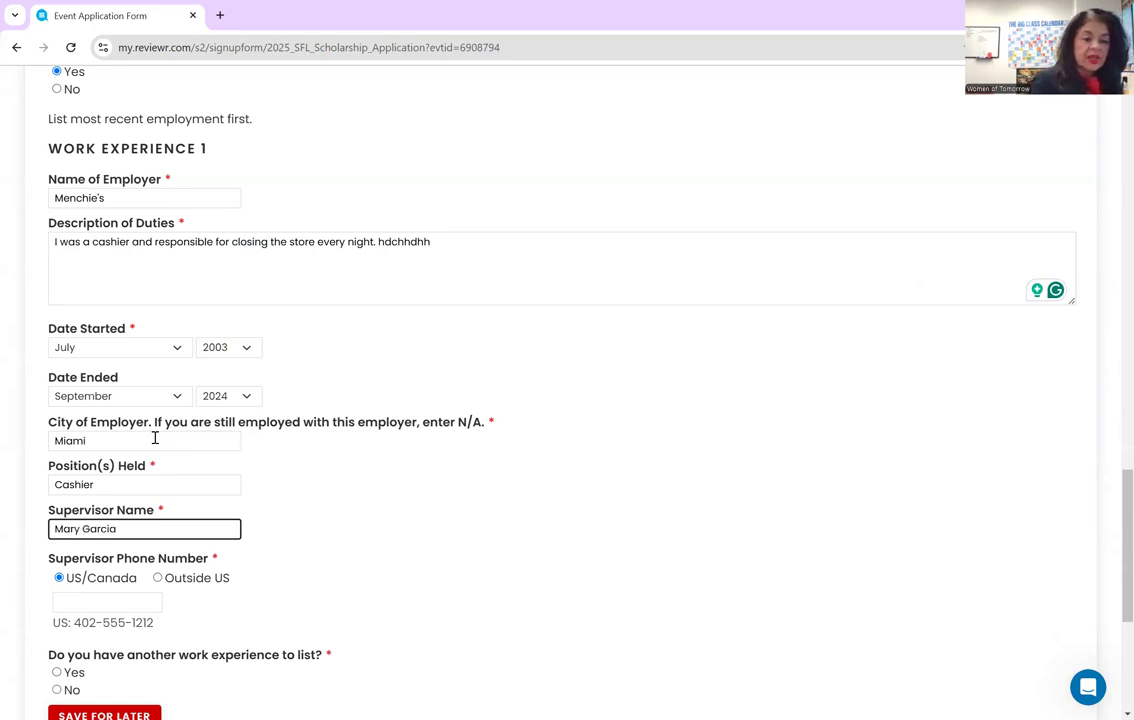
{"action": "left_click", "coordinate": [96, 601]}
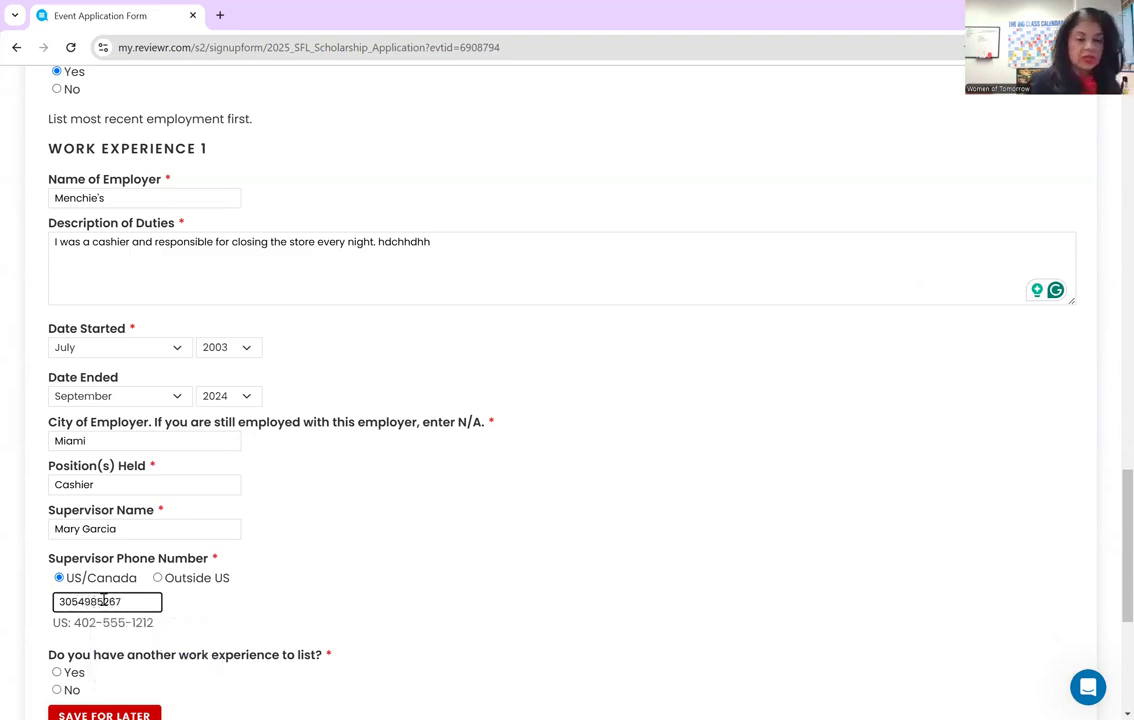
{"action": "scroll", "coordinate": [104, 601], "scroll_direction": "down", "scroll_amount": 3}
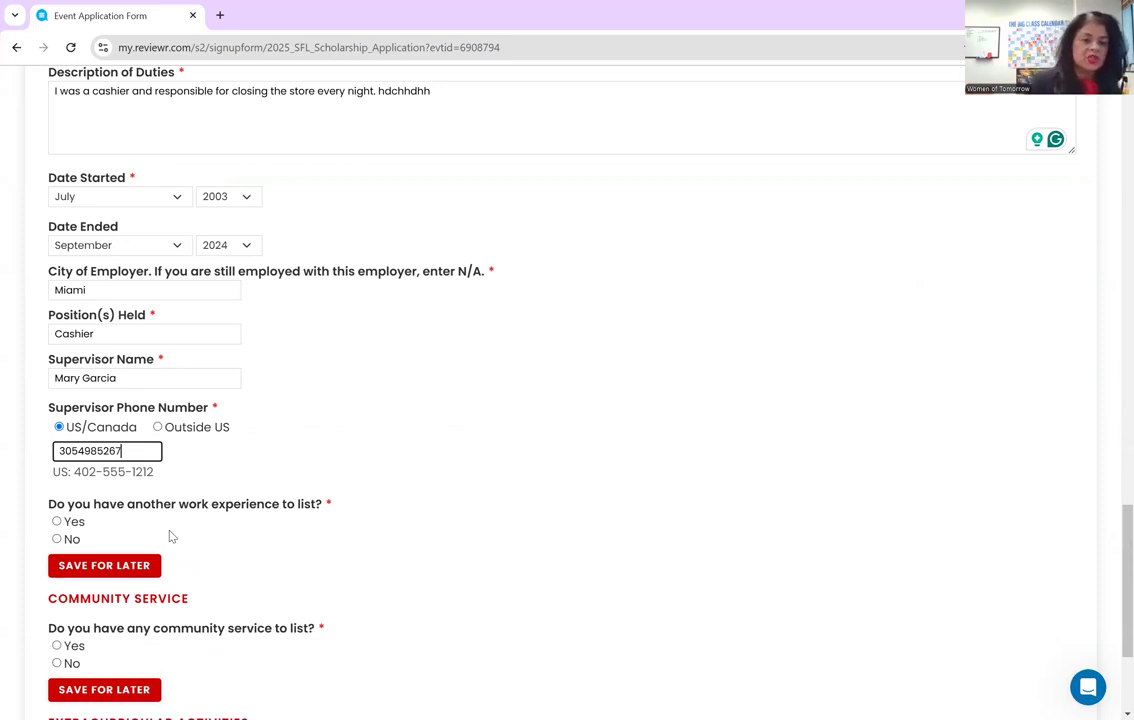
{"action": "left_click", "coordinate": [56, 540]}
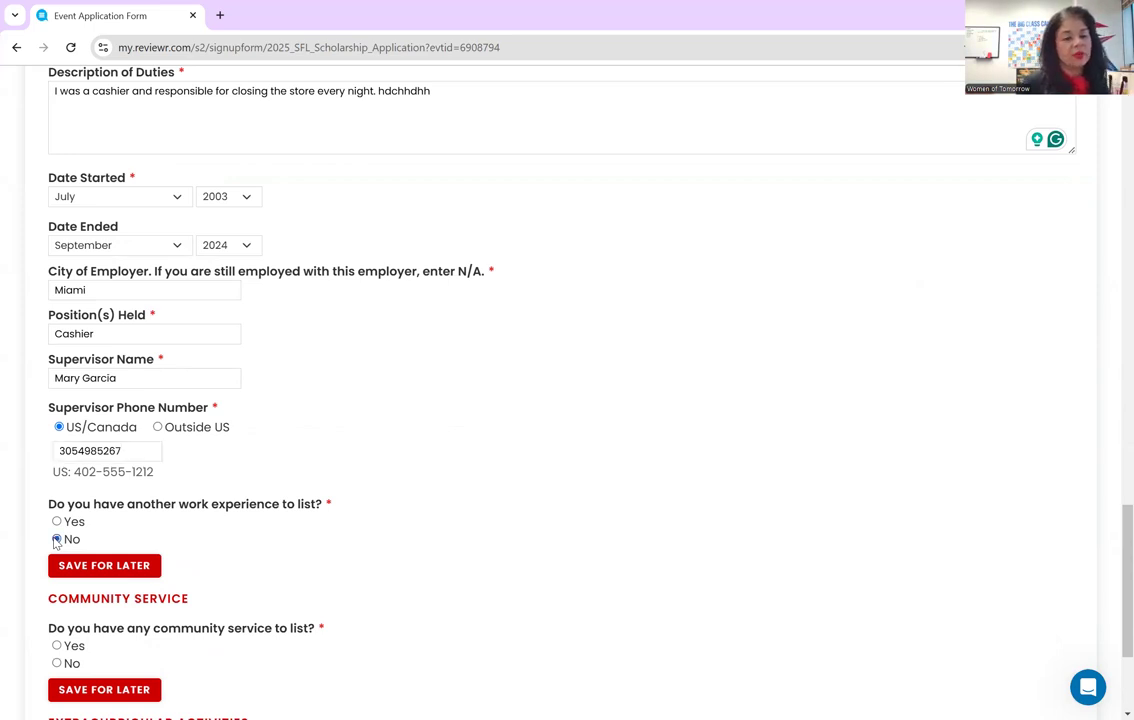
- Answer Yes to 'Do you have any community service to list?' to reveal Community Service 1
{"action": "scroll", "coordinate": [306, 527], "scroll_direction": "down", "scroll_amount": 1}
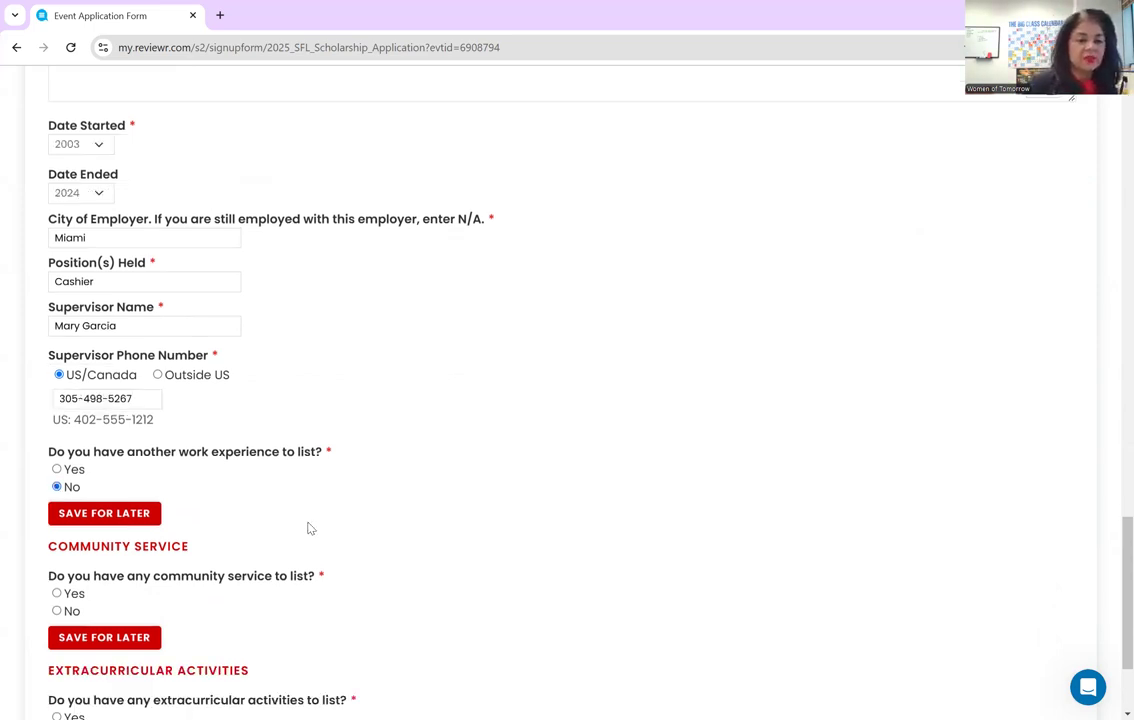
{"action": "scroll", "coordinate": [325, 495], "scroll_direction": "down", "scroll_amount": 3}
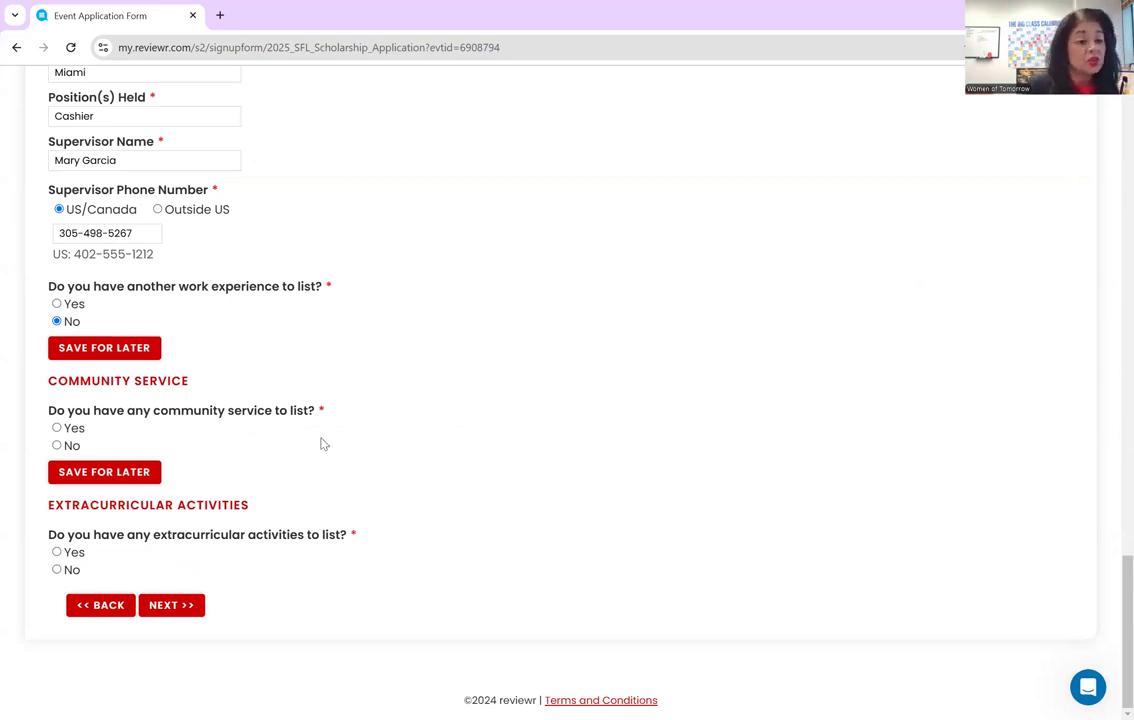
{"action": "left_click", "coordinate": [56, 428]}
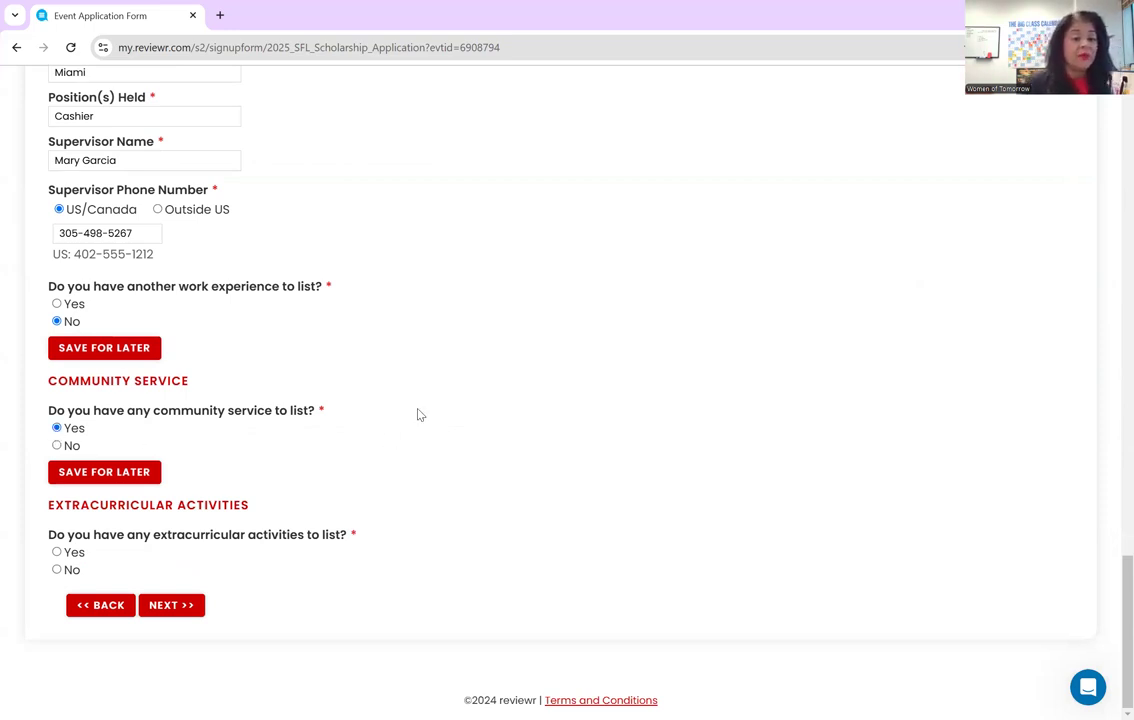
{"action": "scroll", "coordinate": [418, 408], "scroll_direction": "down", "scroll_amount": 4}
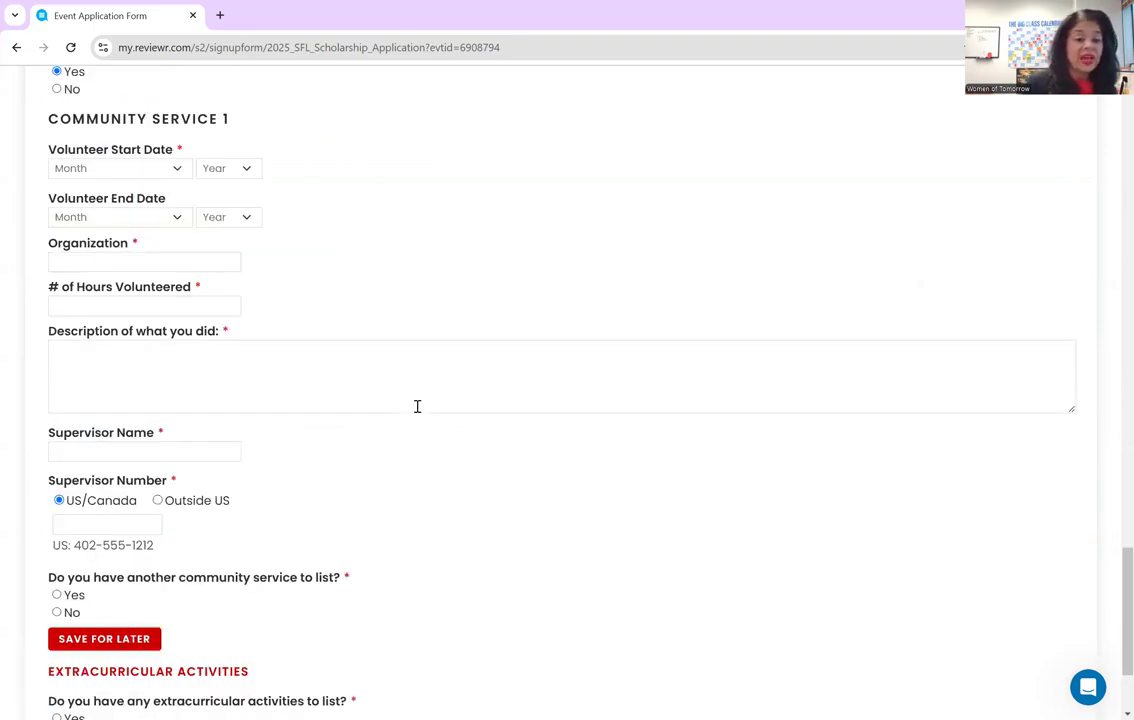
{"action": "scroll", "coordinate": [308, 210], "scroll_direction": "up", "scroll_amount": 1}
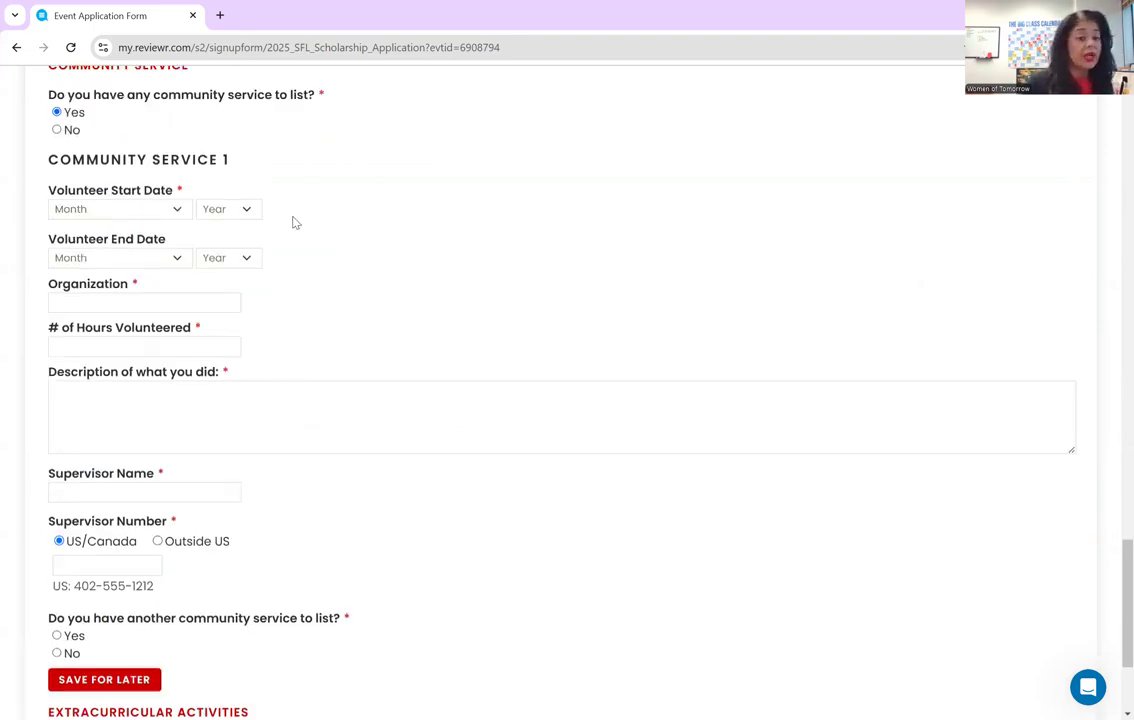
{"action": "scroll", "coordinate": [267, 210], "scroll_direction": "up", "scroll_amount": 1}
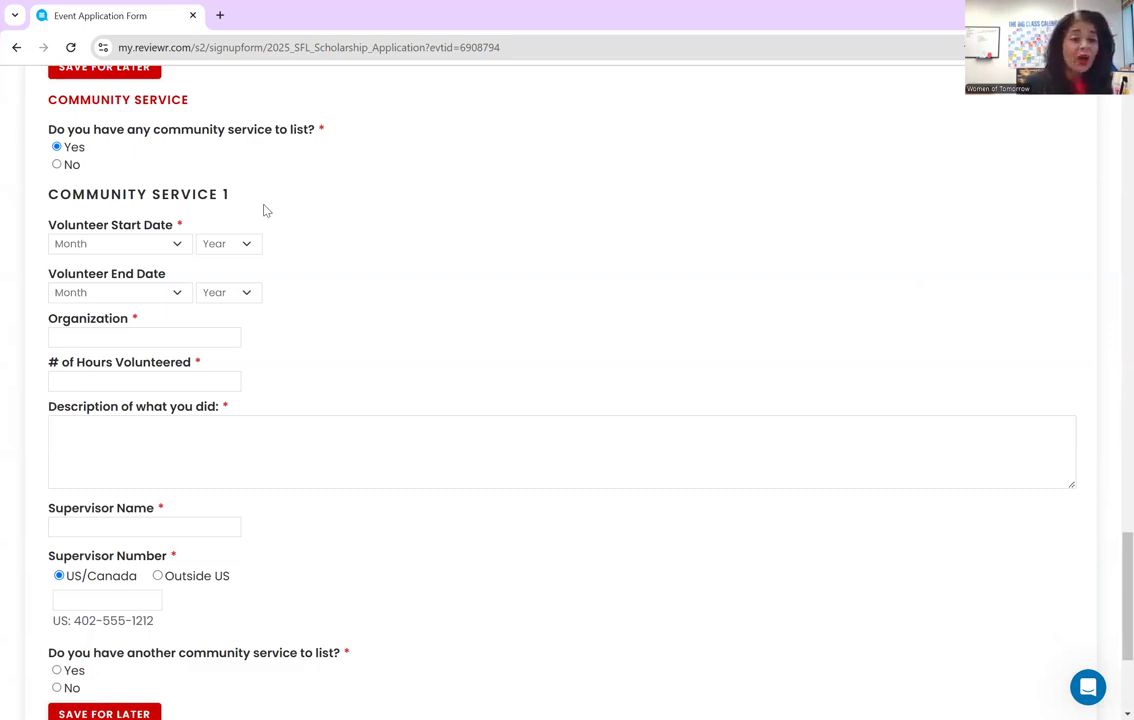
- Set the volunteer start date to August 2023
{"action": "left_click", "coordinate": [168, 249]}
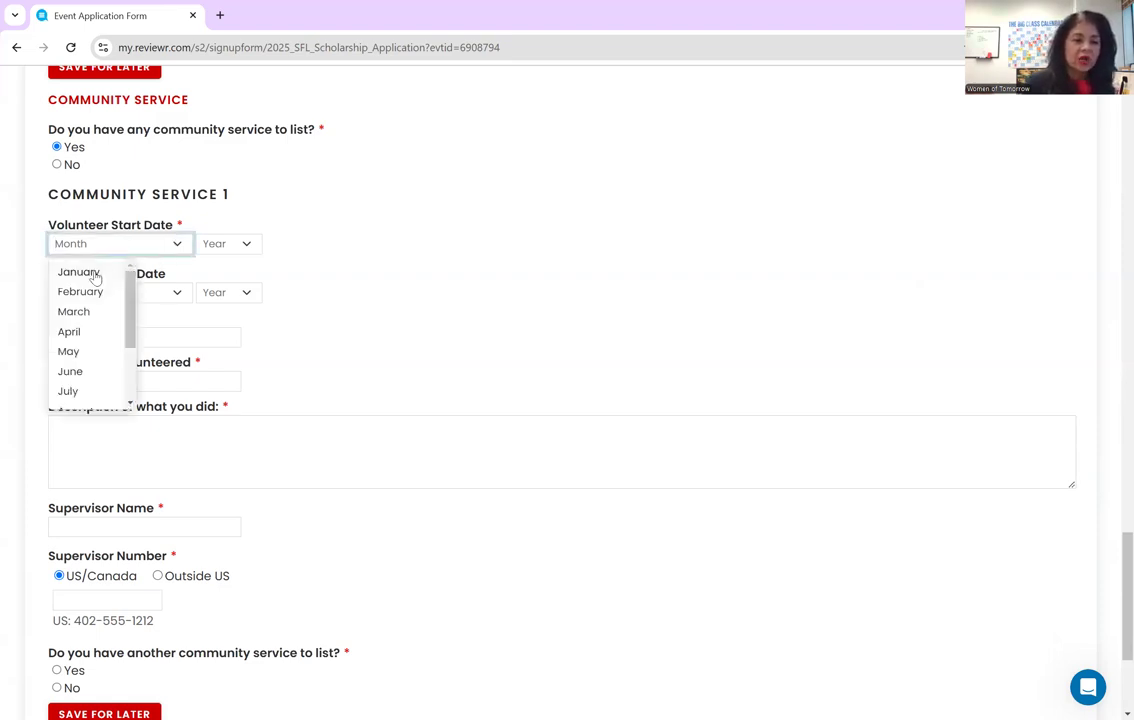
{"action": "left_click_drag", "start_coordinate": [132, 328], "coordinate": [128, 395]}
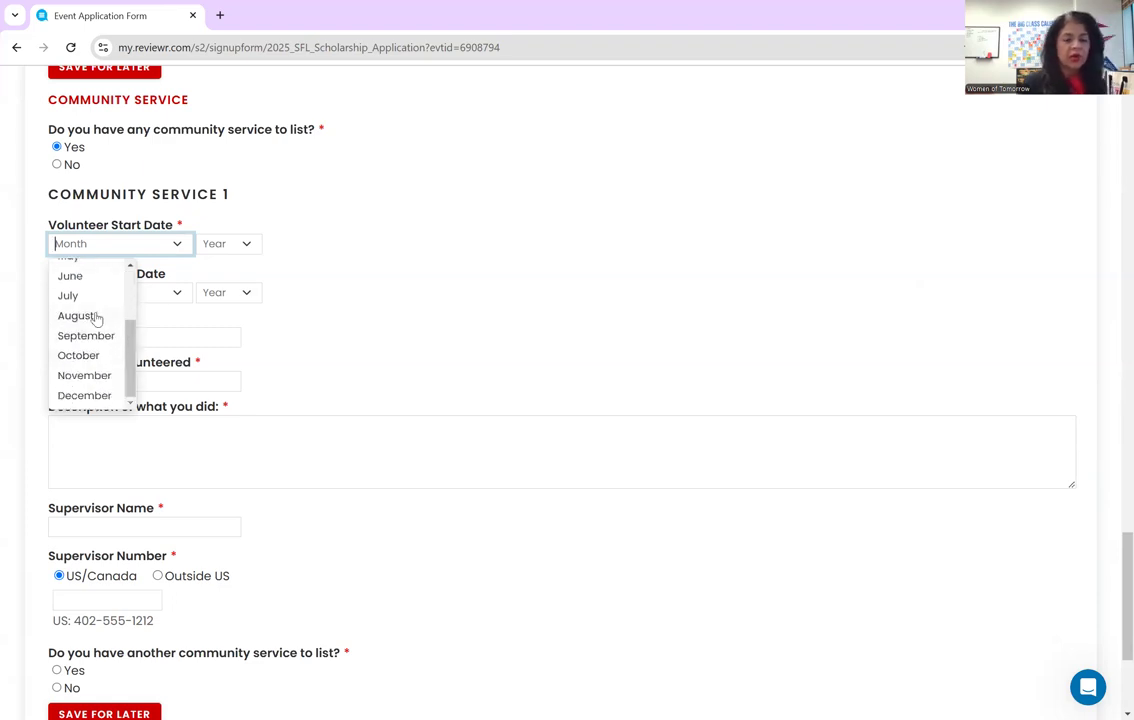
{"action": "left_click", "coordinate": [93, 316]}
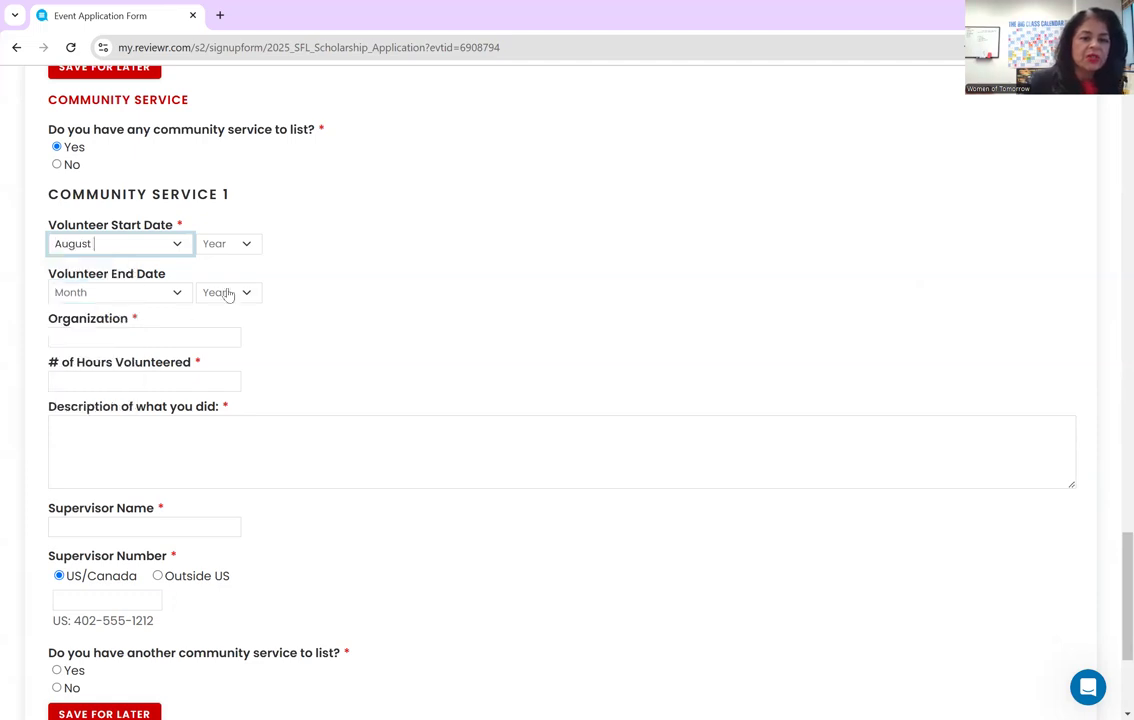
{"action": "left_click", "coordinate": [247, 248]}
{"action": "left_click_drag", "start_coordinate": [246, 282], "coordinate": [250, 344]}
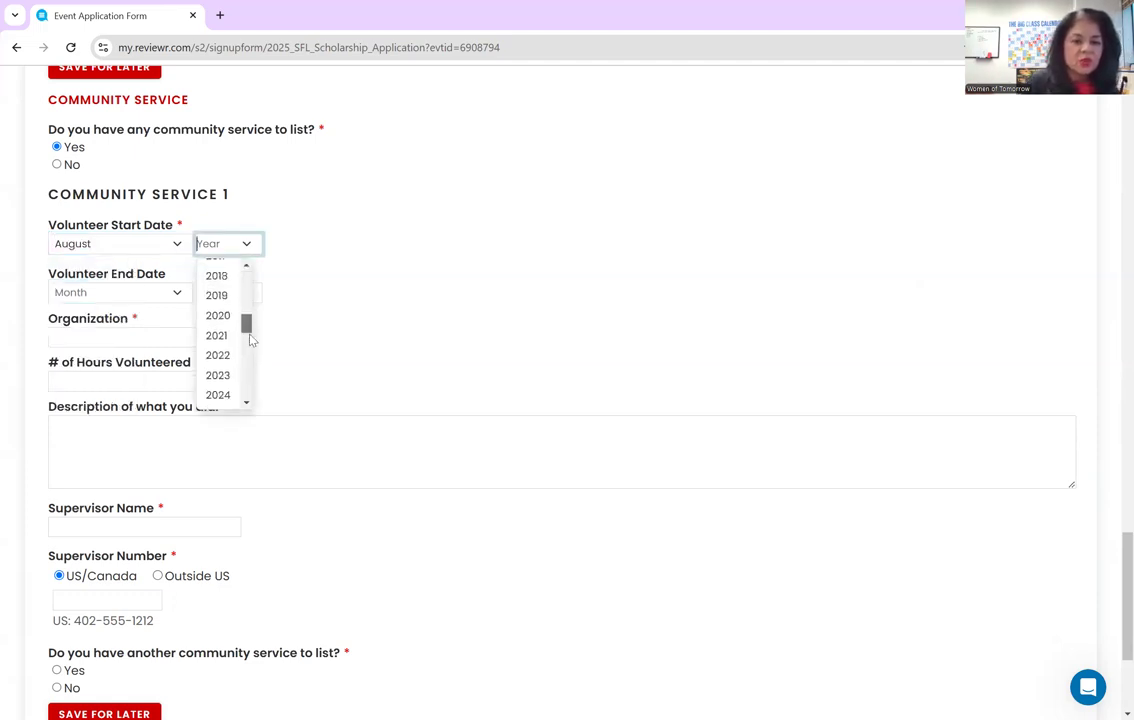
{"action": "left_click", "coordinate": [210, 374]}
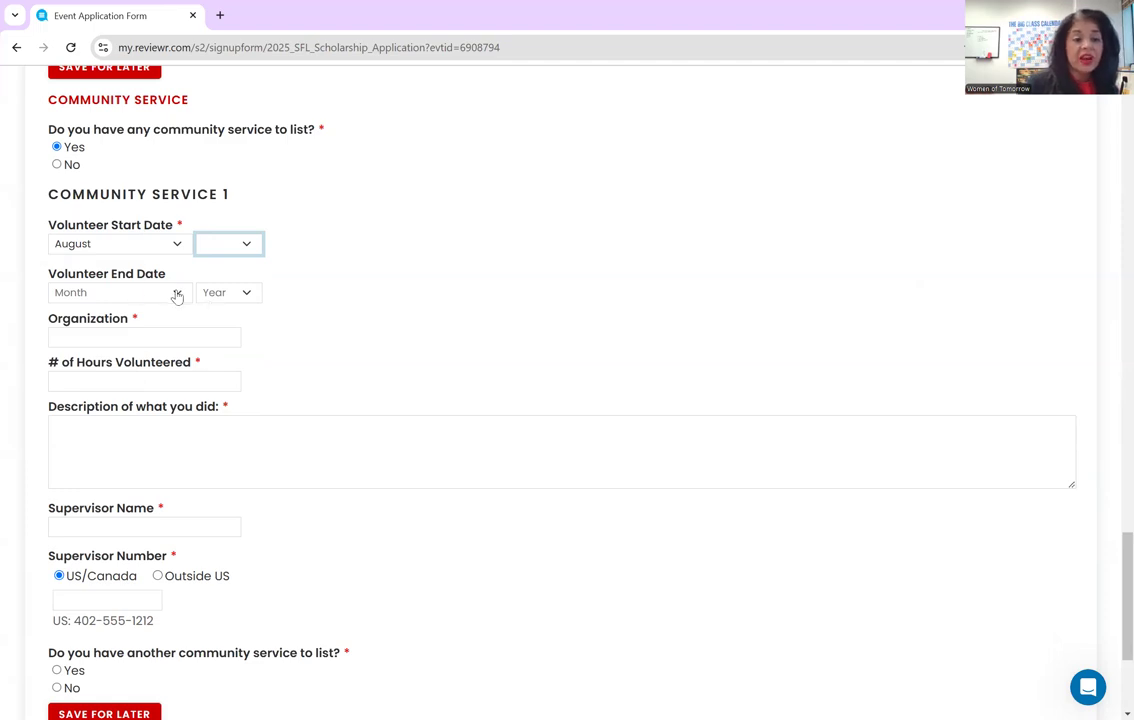
- Enter Feed Miami as the organization and '5 per week' as hours volunteered
{"action": "left_click", "coordinate": [160, 337]}
{"action": "type", "text": "Feed Miami"}
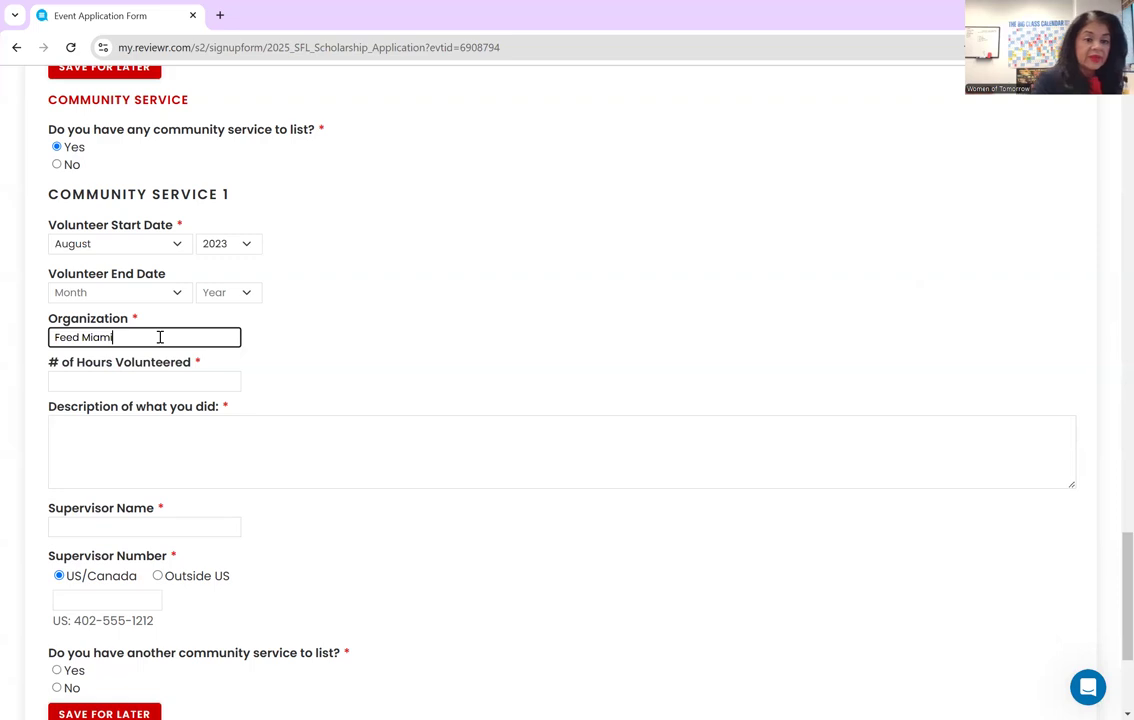
{"action": "left_click", "coordinate": [152, 381]}
{"action": "type", "text": "5 per week"}
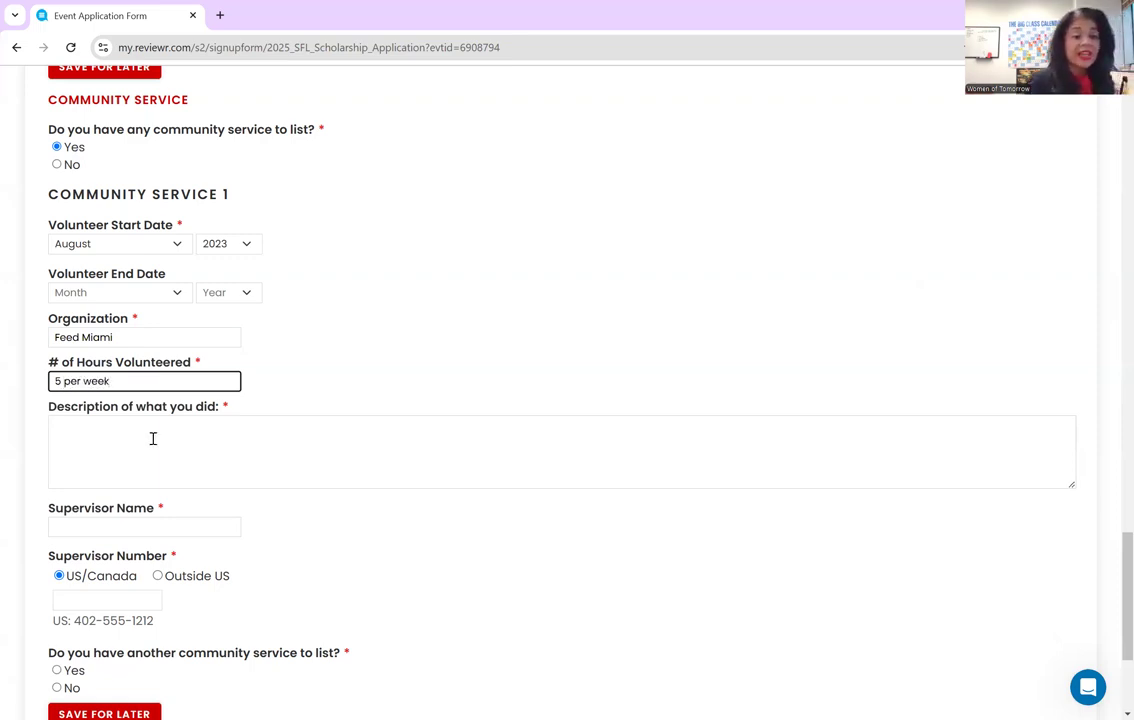
{"action": "left_click", "coordinate": [154, 444]}
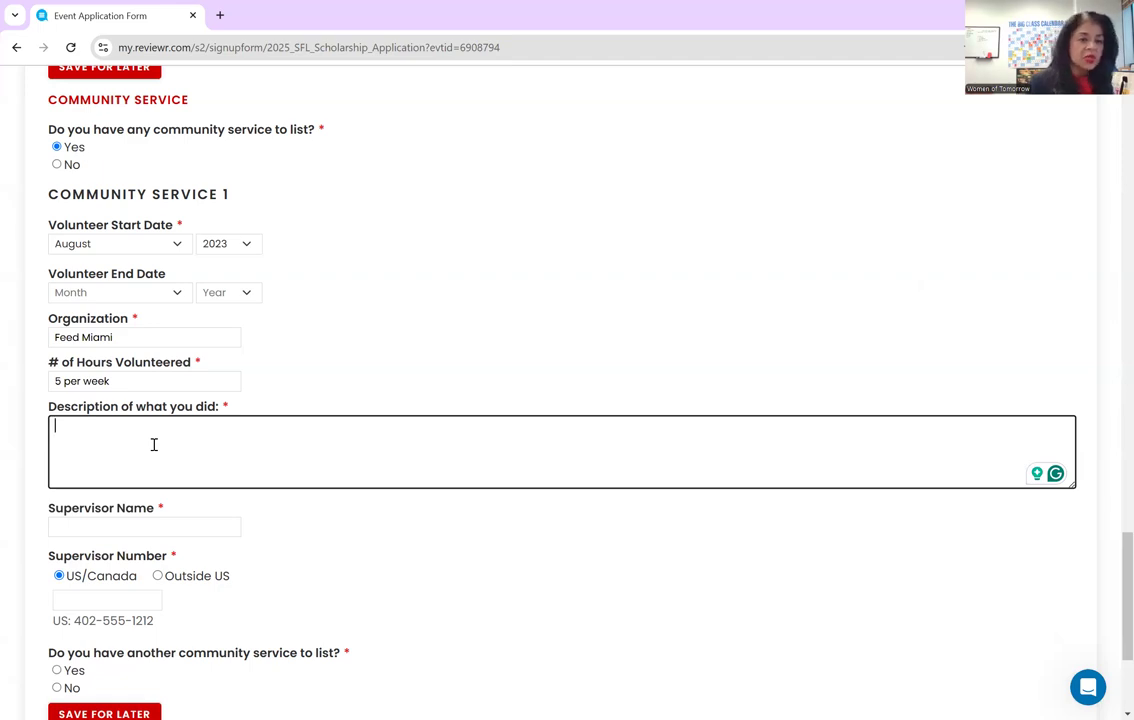
- Describe the weekly sandwich-making work, add the supervisor's name and phone, and answer No to another
{"action": "type", "text": "On a"}
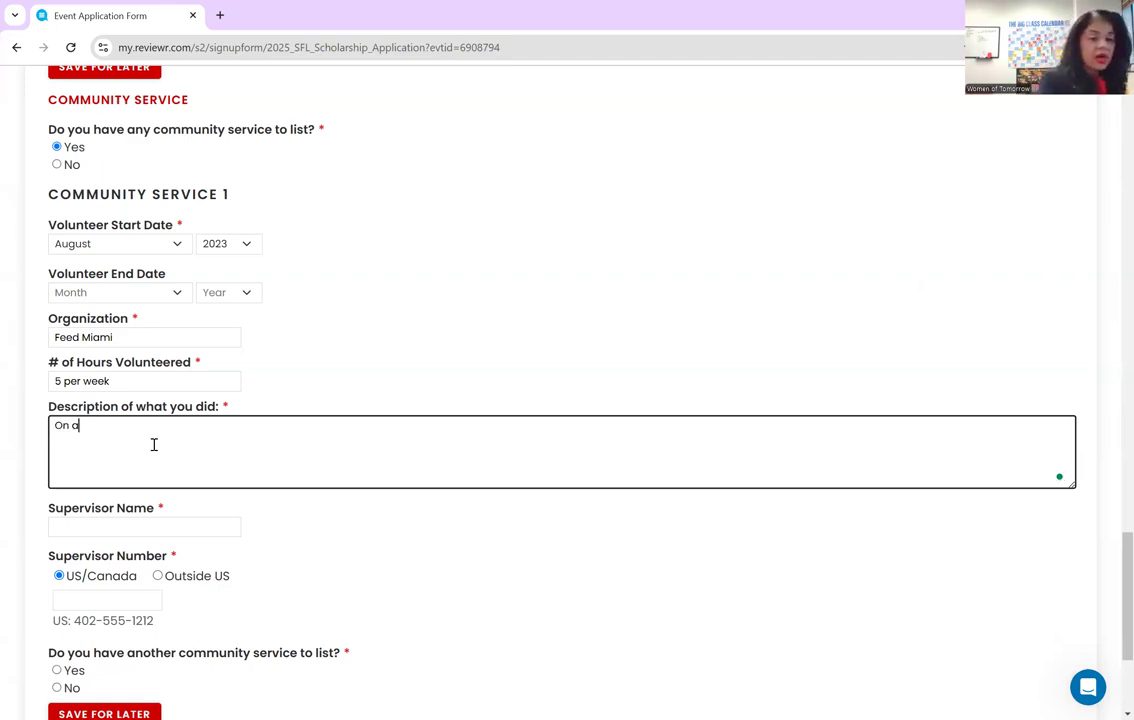
{"action": "type", "text": " weekly ba"}
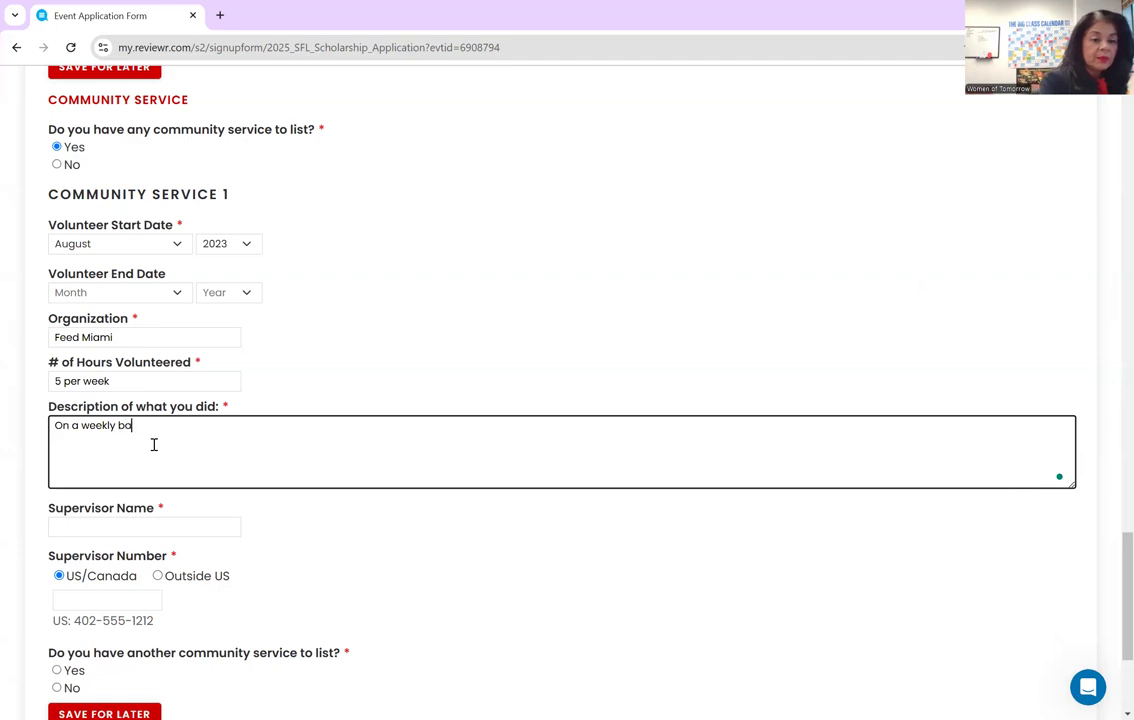
{"action": "type", "text": "sis, I helped "}
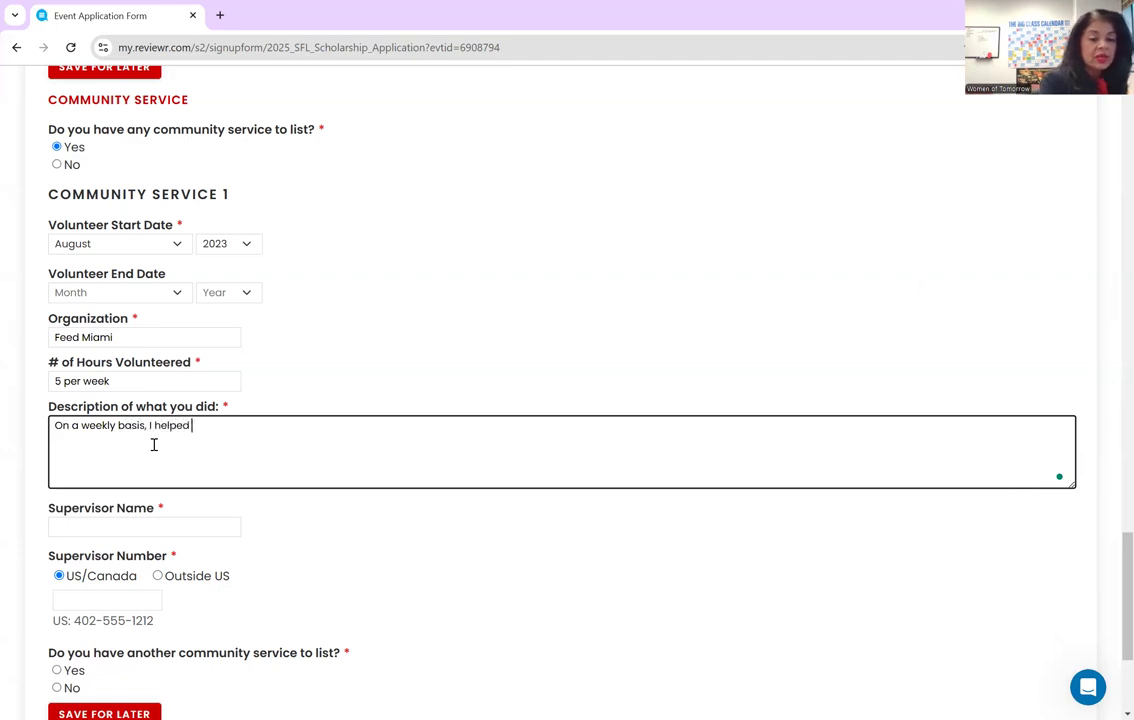
{"action": "type", "text": "make sandwiches for "}
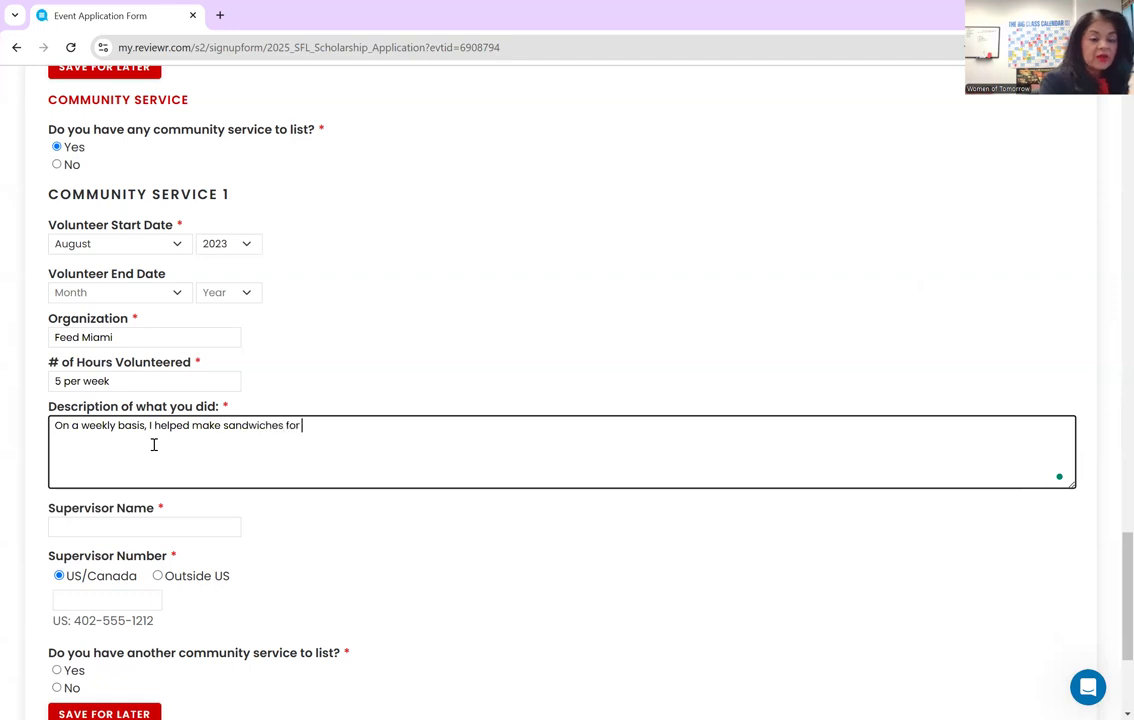
{"action": "type", "text": "familie"}
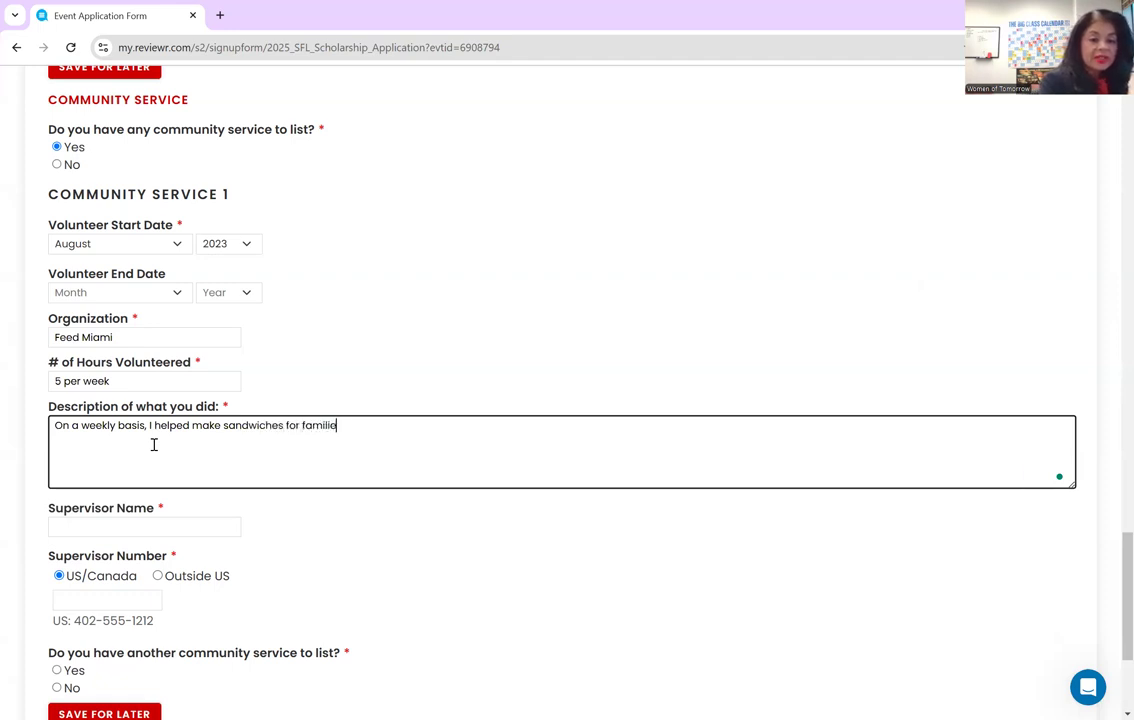
{"action": "type", "text": "s in the area that wer"}
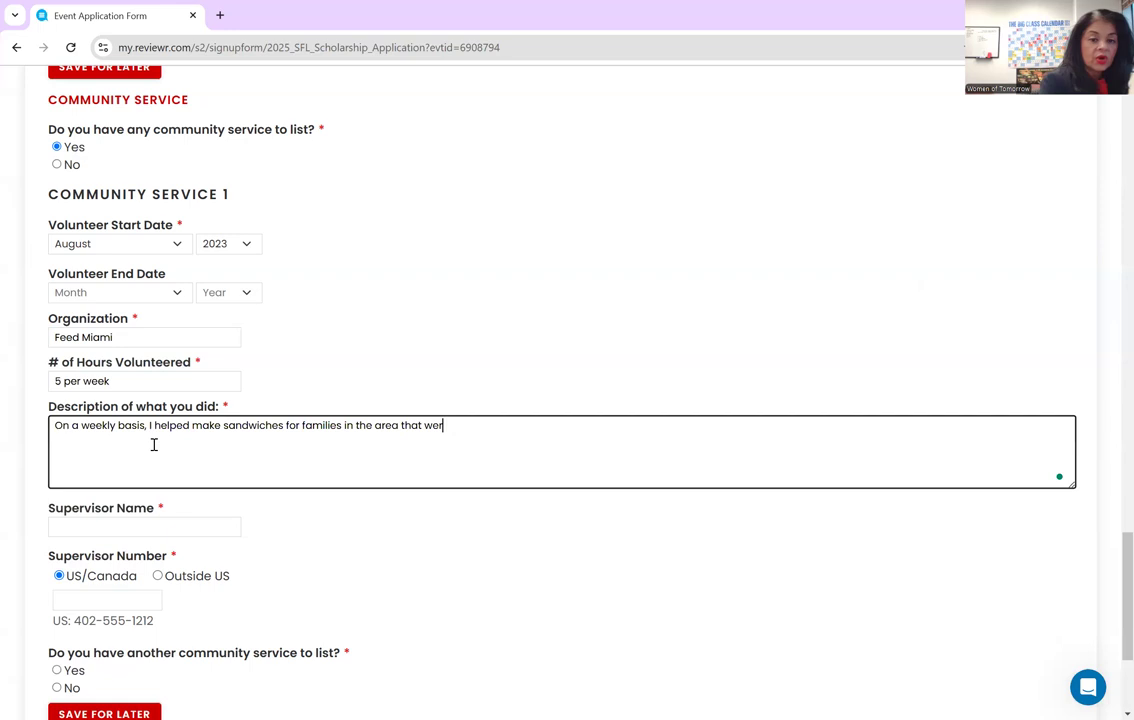
{"action": "type", "text": "e having financial d"}
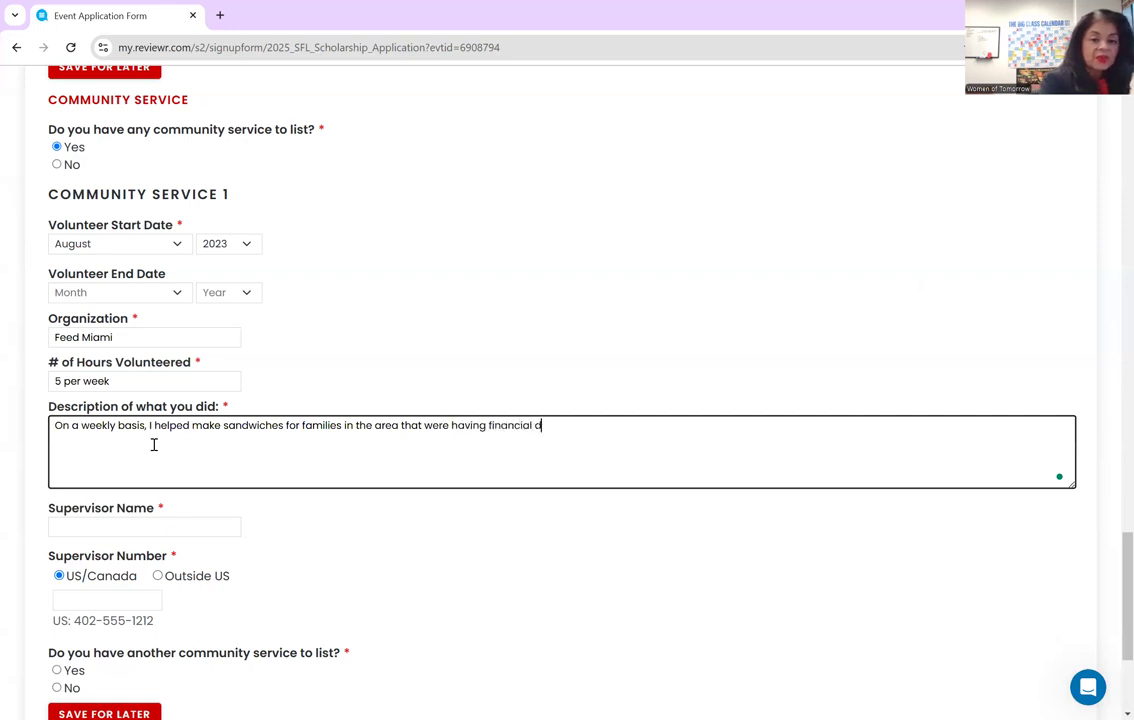
{"action": "type", "text": "ifficu"}
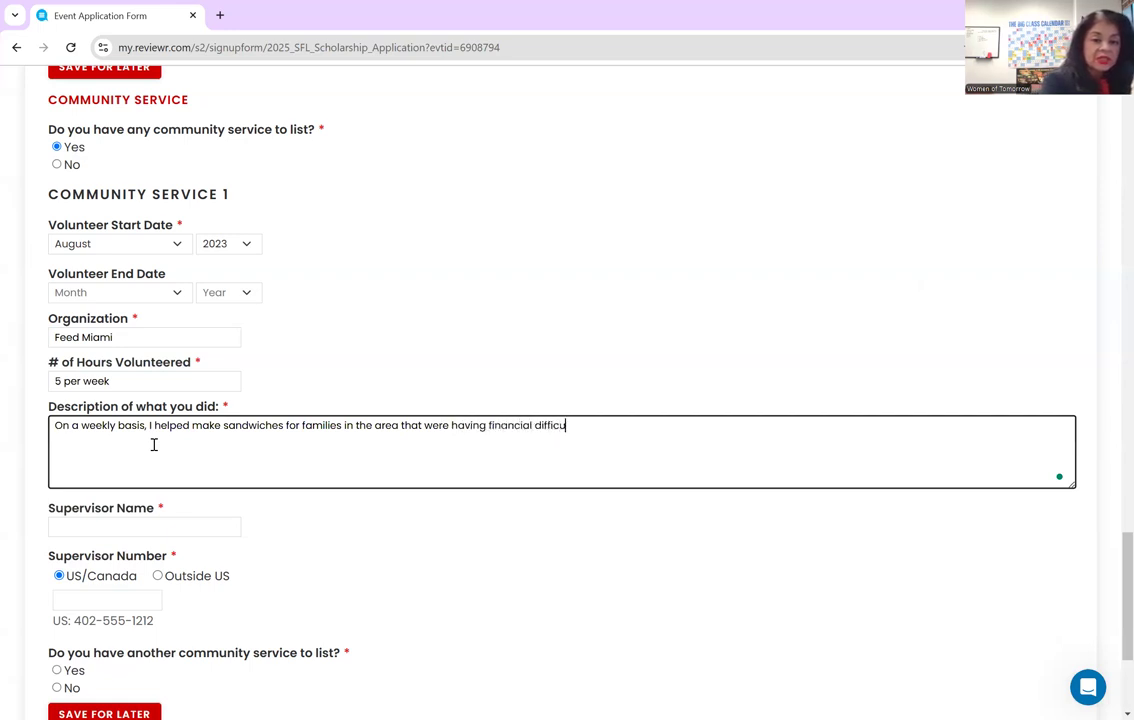
{"action": "type", "text": "lties buying food."}
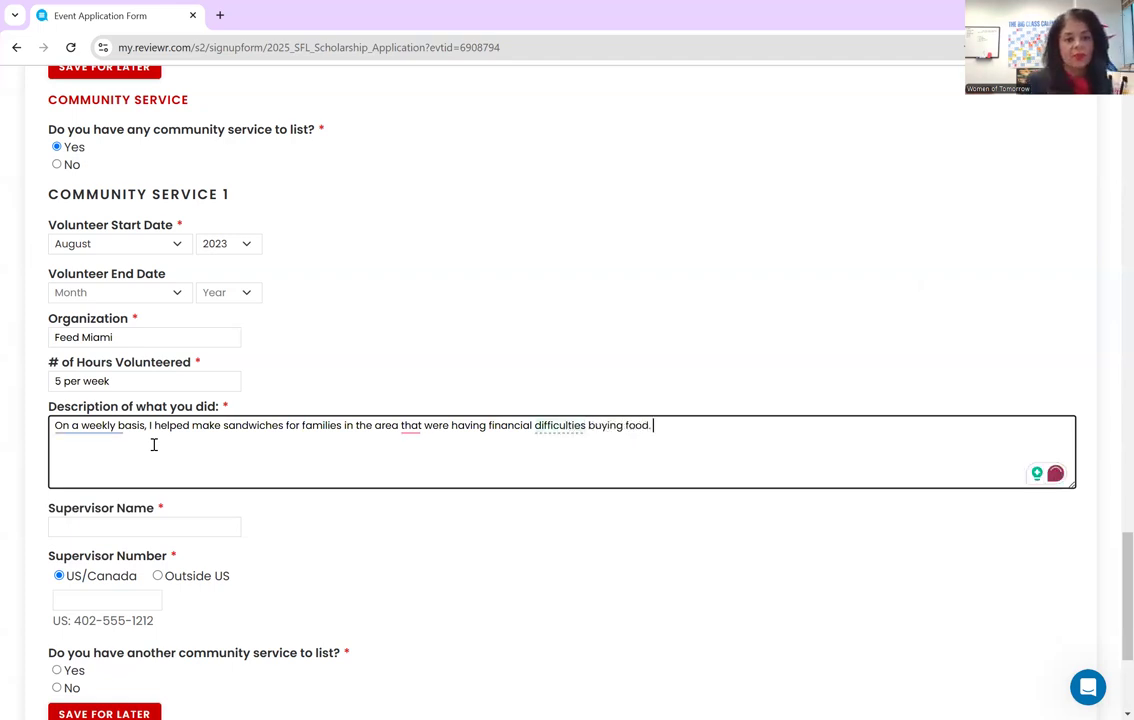
{"action": "left_click", "coordinate": [155, 527]}
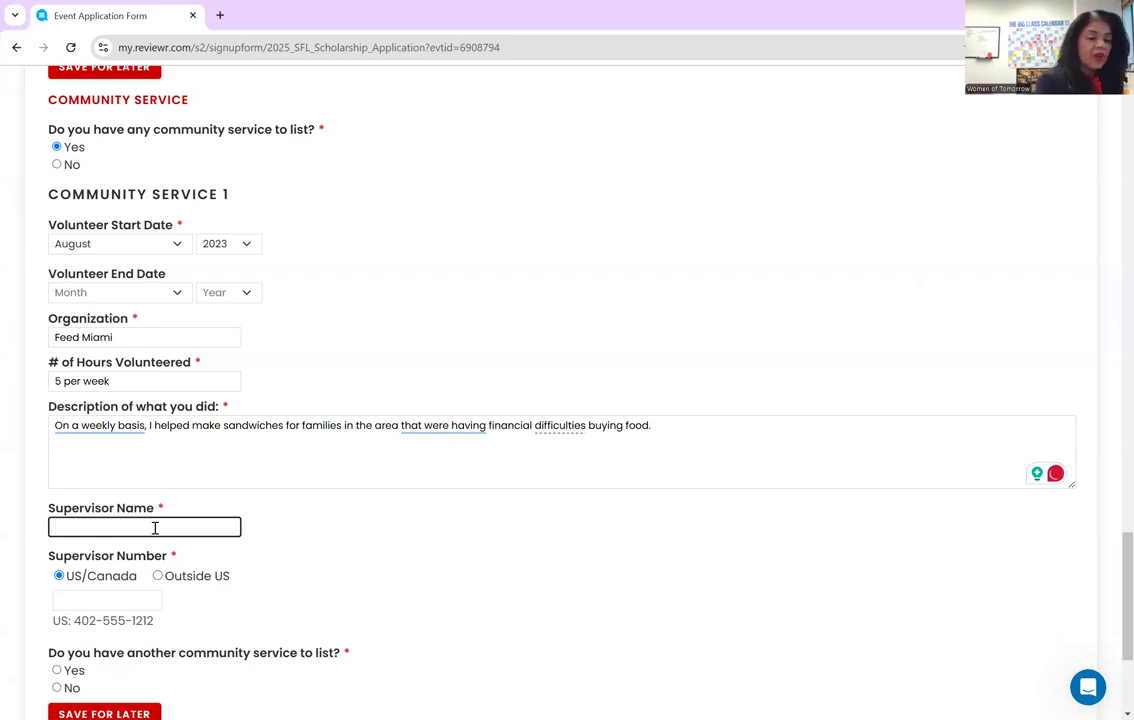
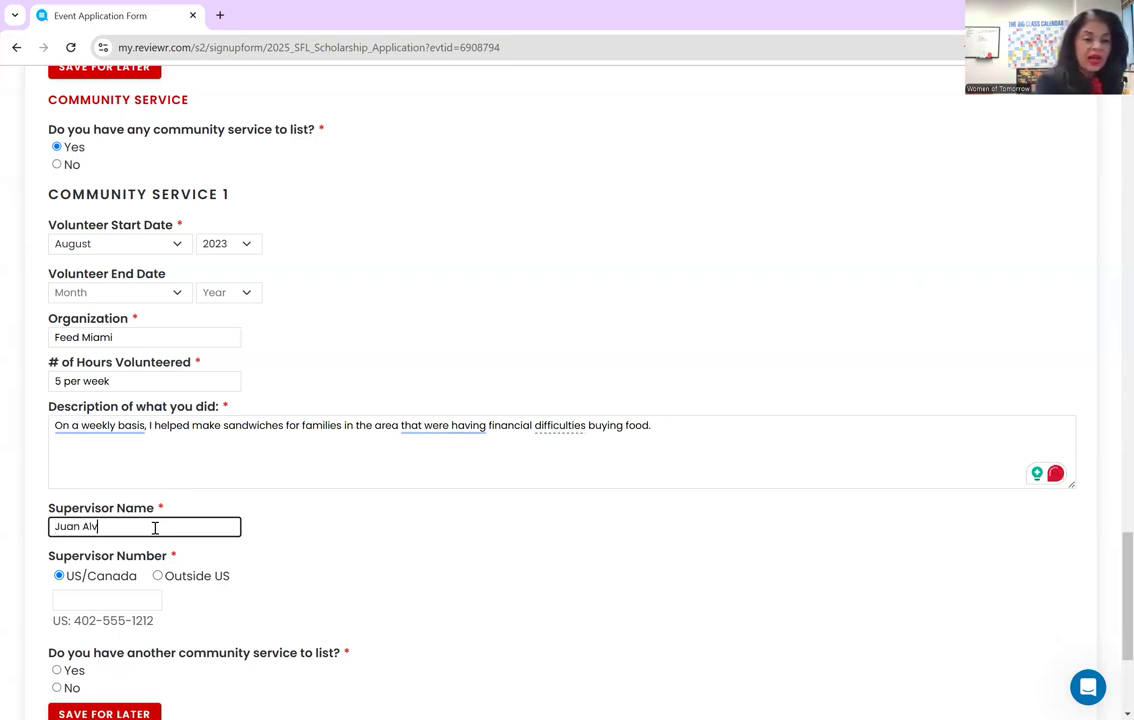
{"action": "left_click", "coordinate": [138, 595]}
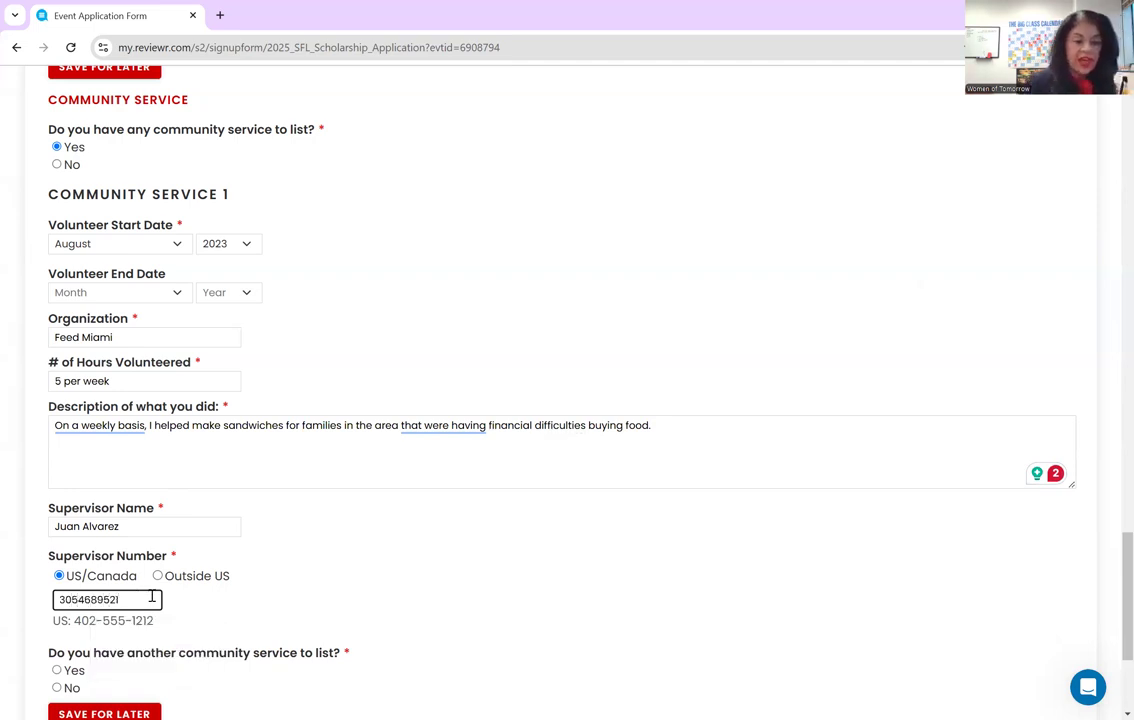
{"action": "scroll", "coordinate": [137, 590], "scroll_direction": "down", "scroll_amount": 3}
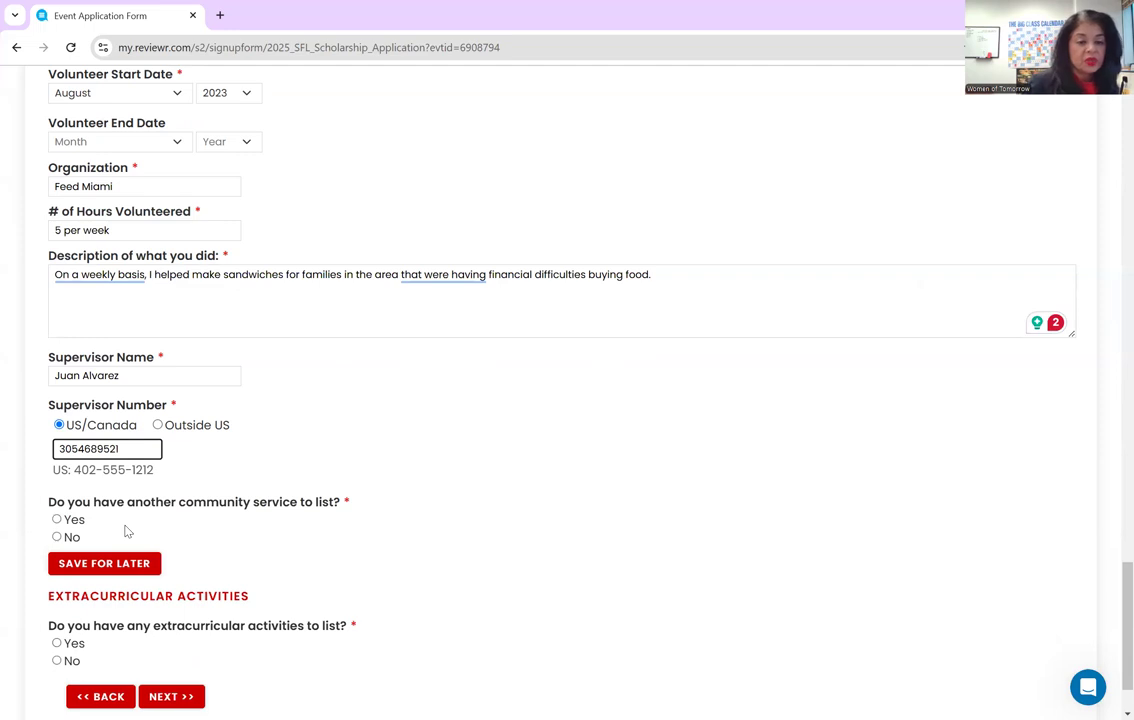
{"action": "left_click", "coordinate": [57, 537]}
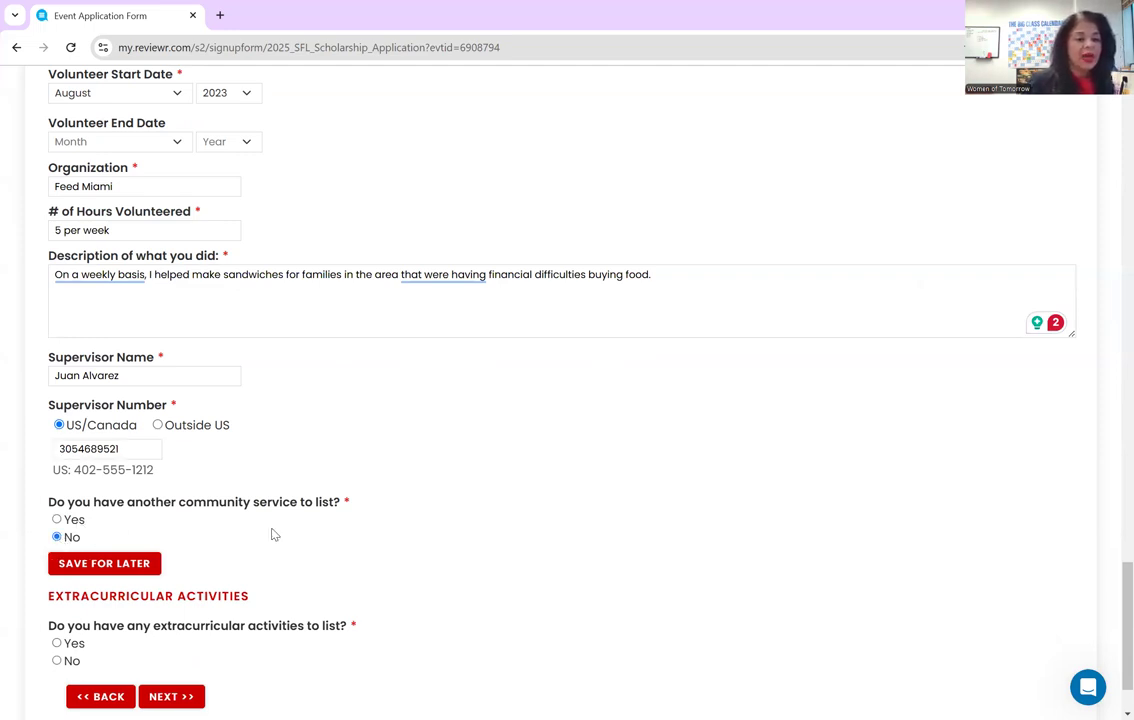
- Answer Yes to having extracurricular activities
{"action": "scroll", "coordinate": [364, 536], "scroll_direction": "down", "scroll_amount": 1}
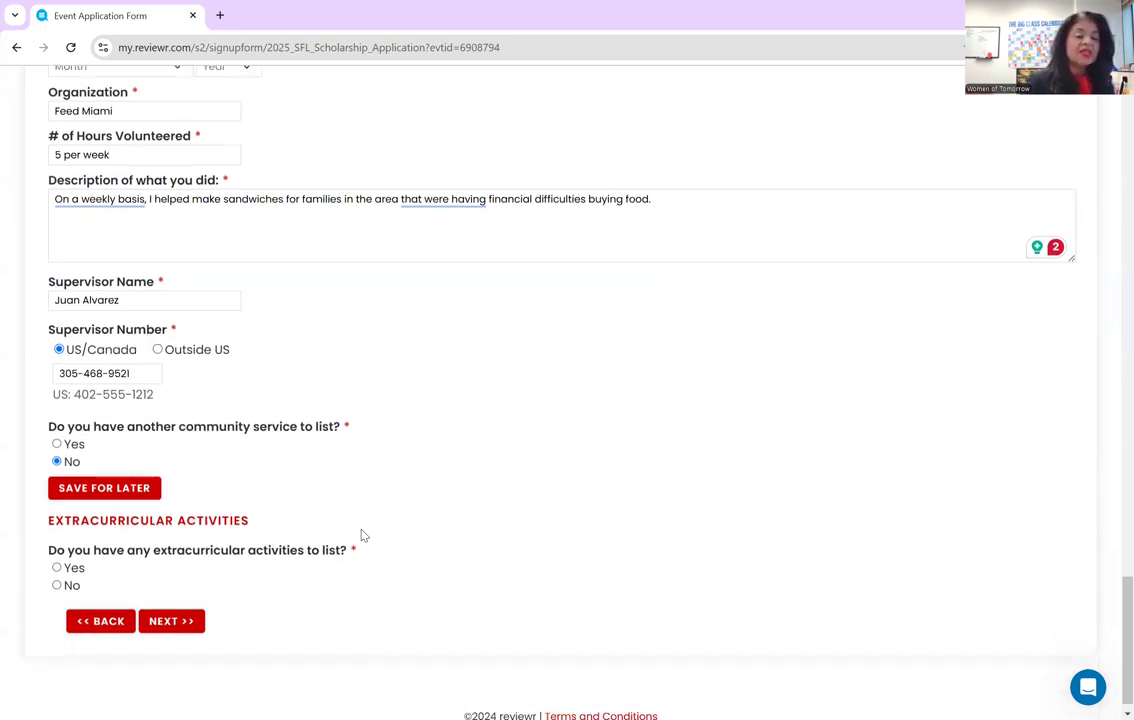
{"action": "scroll", "coordinate": [364, 536], "scroll_direction": "down", "scroll_amount": 1}
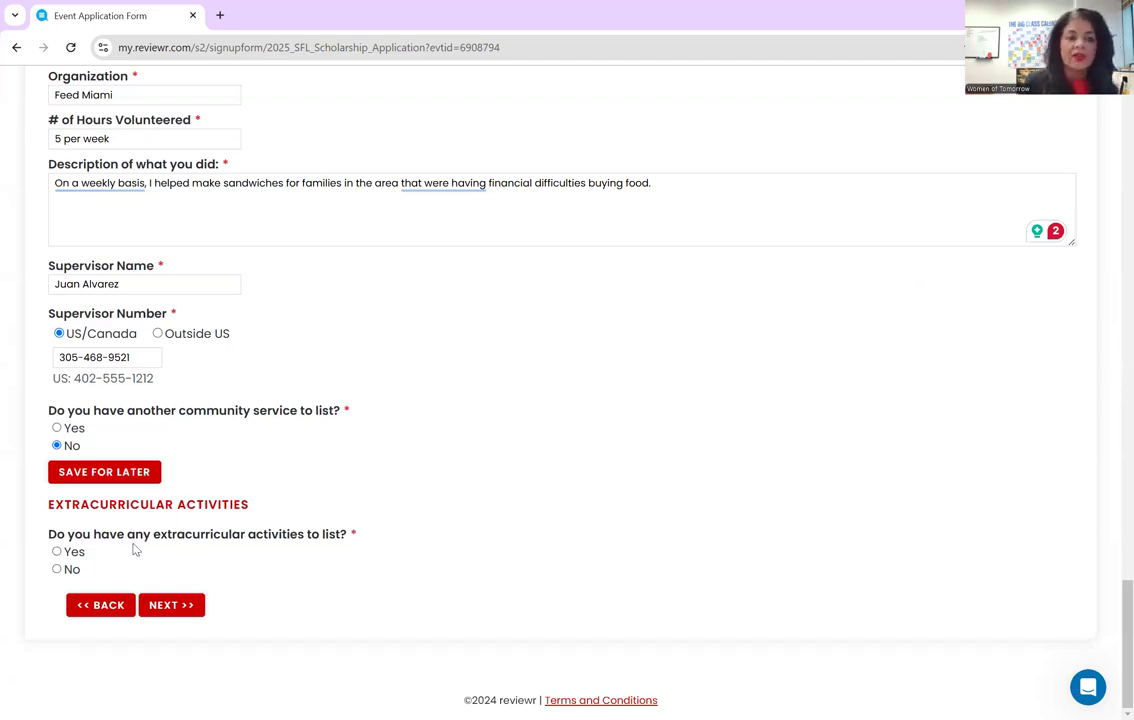
{"action": "left_click", "coordinate": [56, 551]}
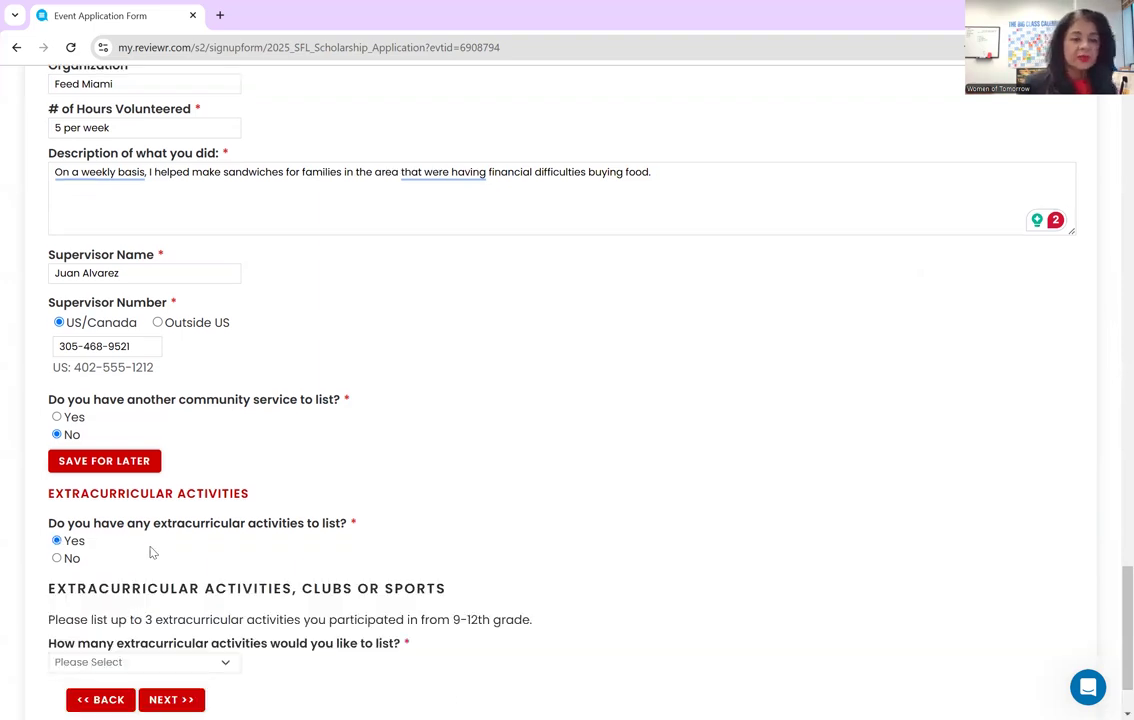
{"action": "scroll", "coordinate": [150, 551], "scroll_direction": "down", "scroll_amount": 1}
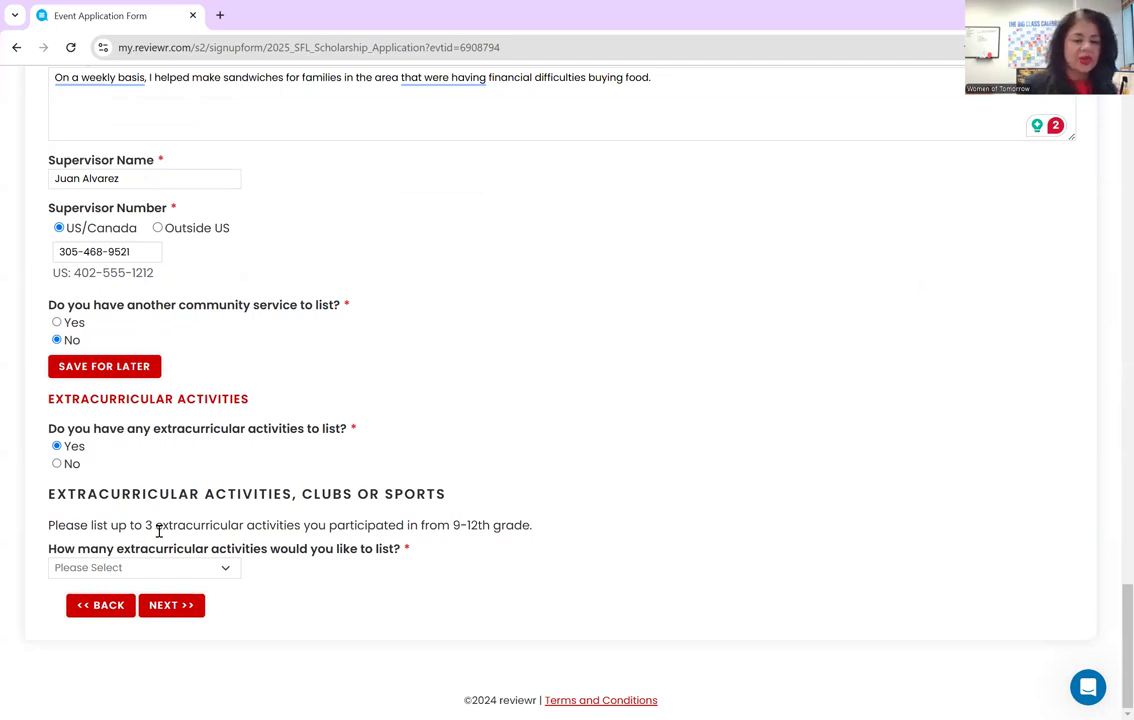
- Choose 2 as the number of extracurricular activities to list
{"action": "left_click", "coordinate": [125, 568]}
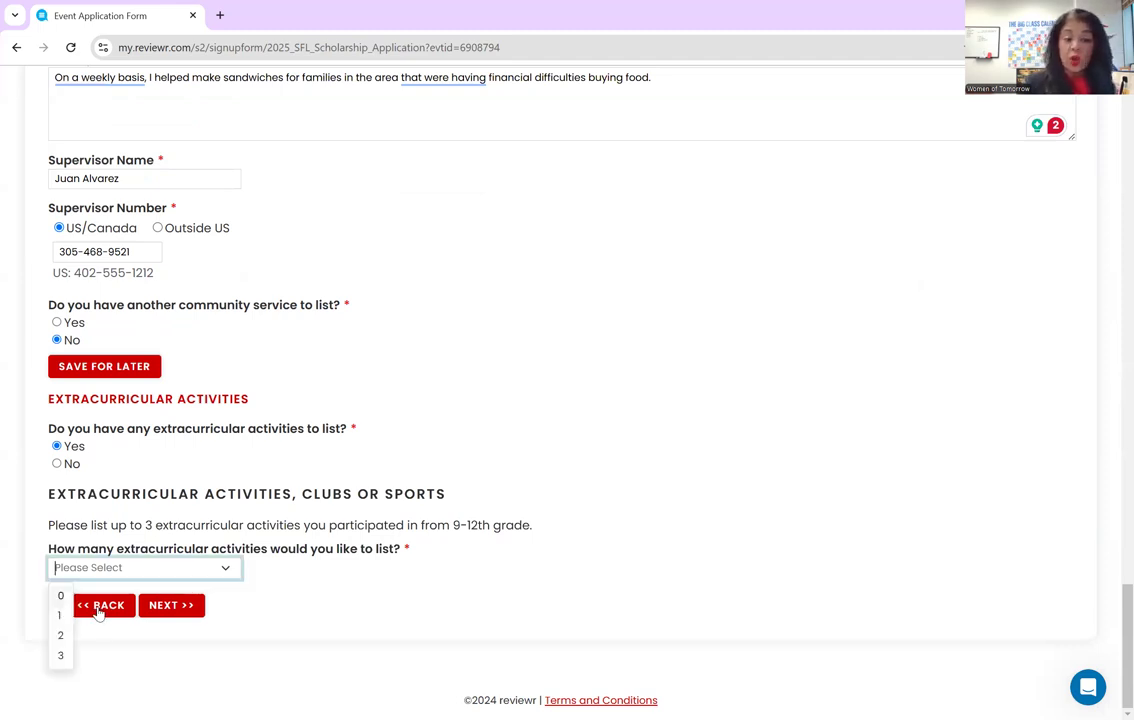
{"action": "left_click", "coordinate": [62, 635]}
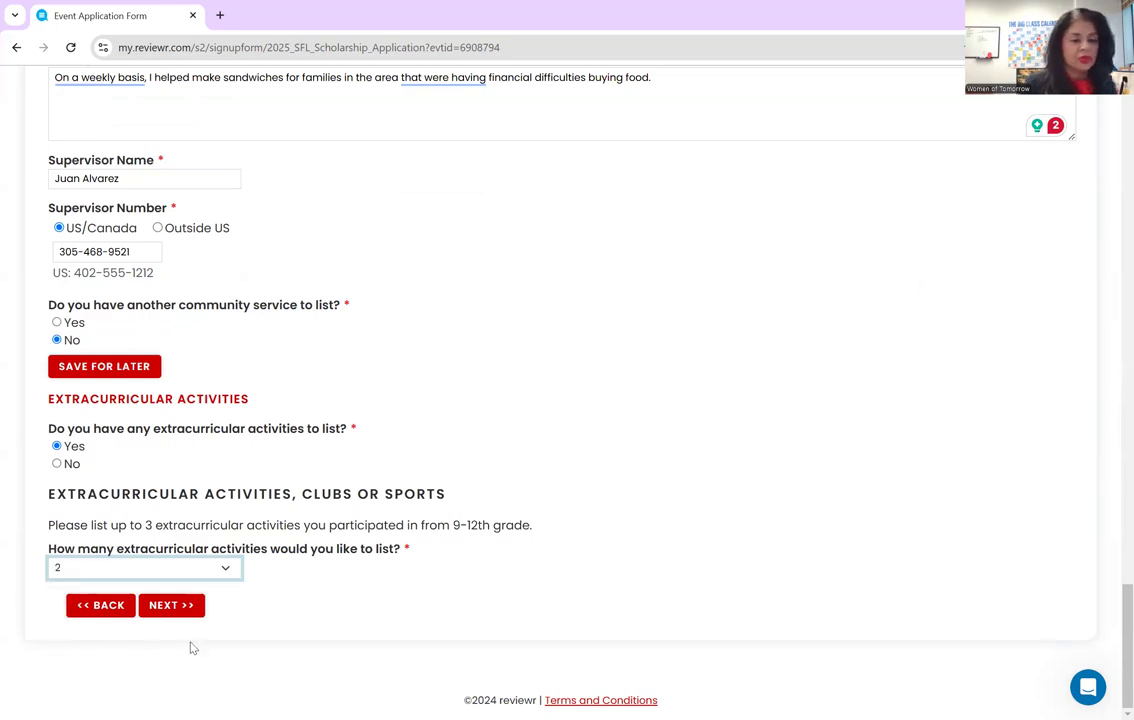
{"action": "left_click", "coordinate": [168, 606]}
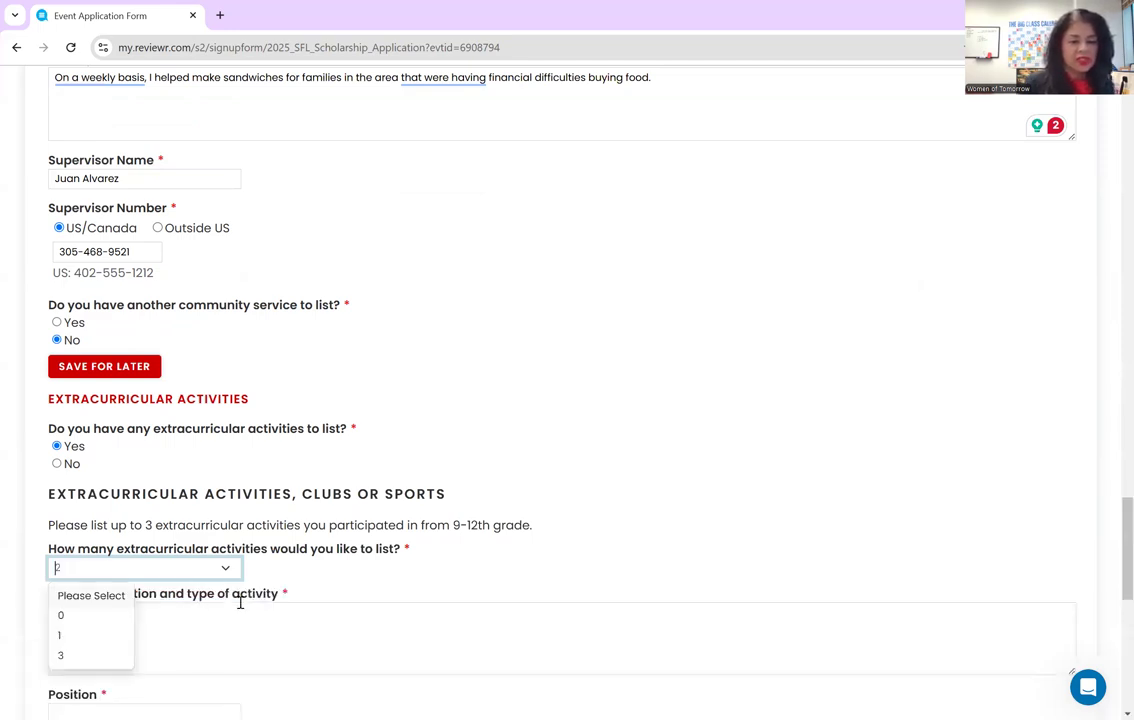
{"action": "scroll", "coordinate": [327, 577], "scroll_direction": "down", "scroll_amount": 2}
{"action": "left_click", "coordinate": [323, 484]}
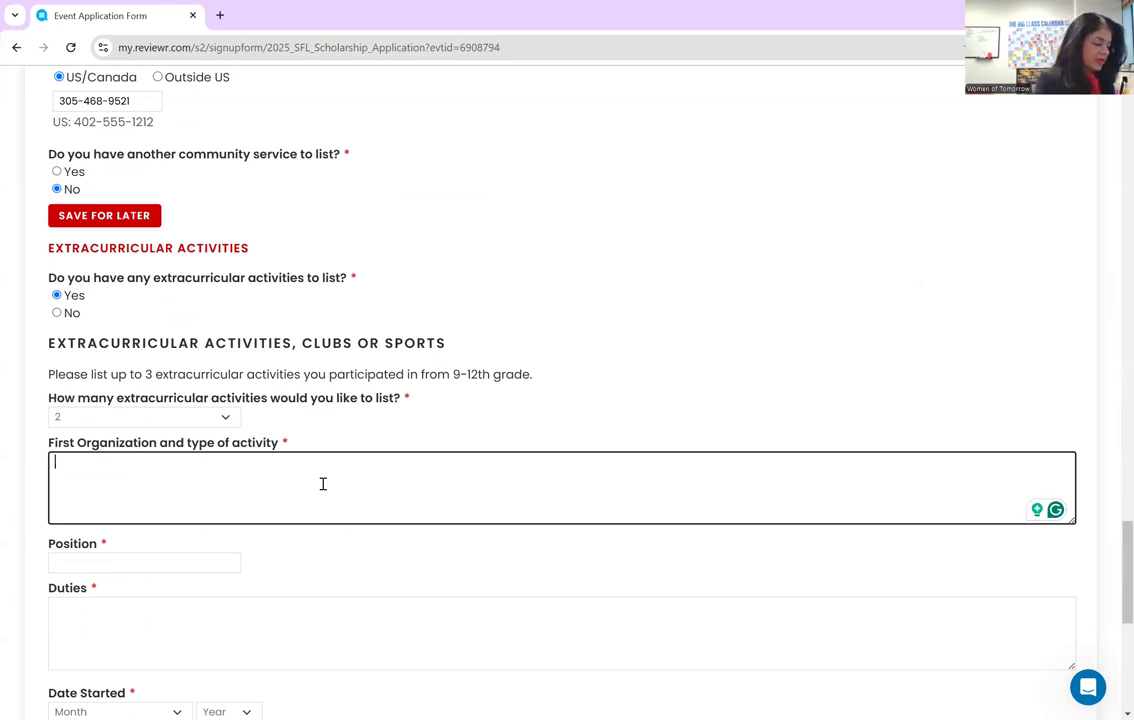
- Enter School Volleyball Team, position Libero, and duties 'I played really good volleyball!'
{"action": "type", "text": "Sch"}
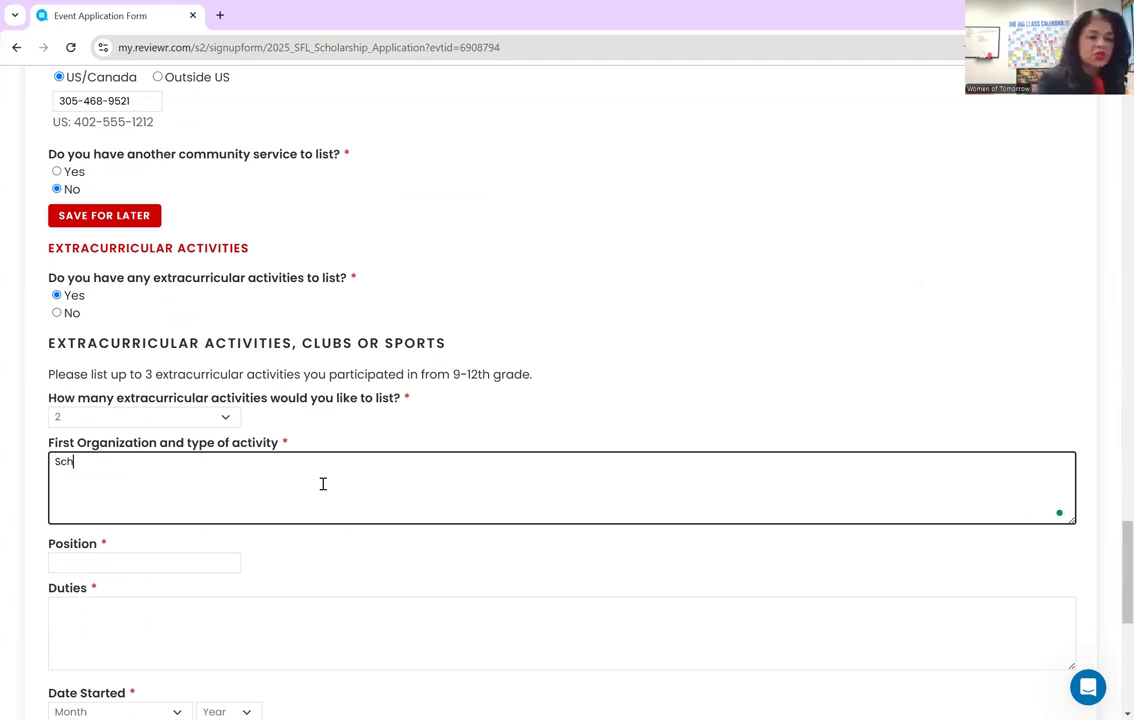
{"action": "type", "text": "ool Volleyball Tea"}
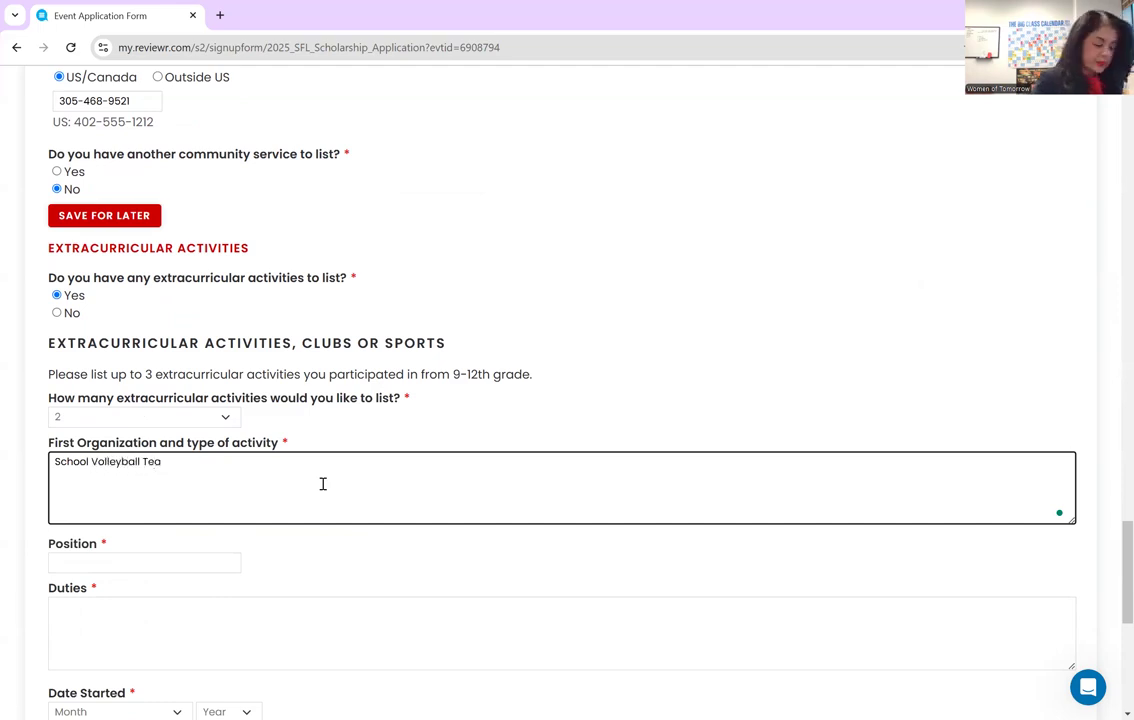
{"action": "type", "text": "m"}
{"action": "left_click", "coordinate": [222, 561]}
{"action": "type", "text": "Libero"}
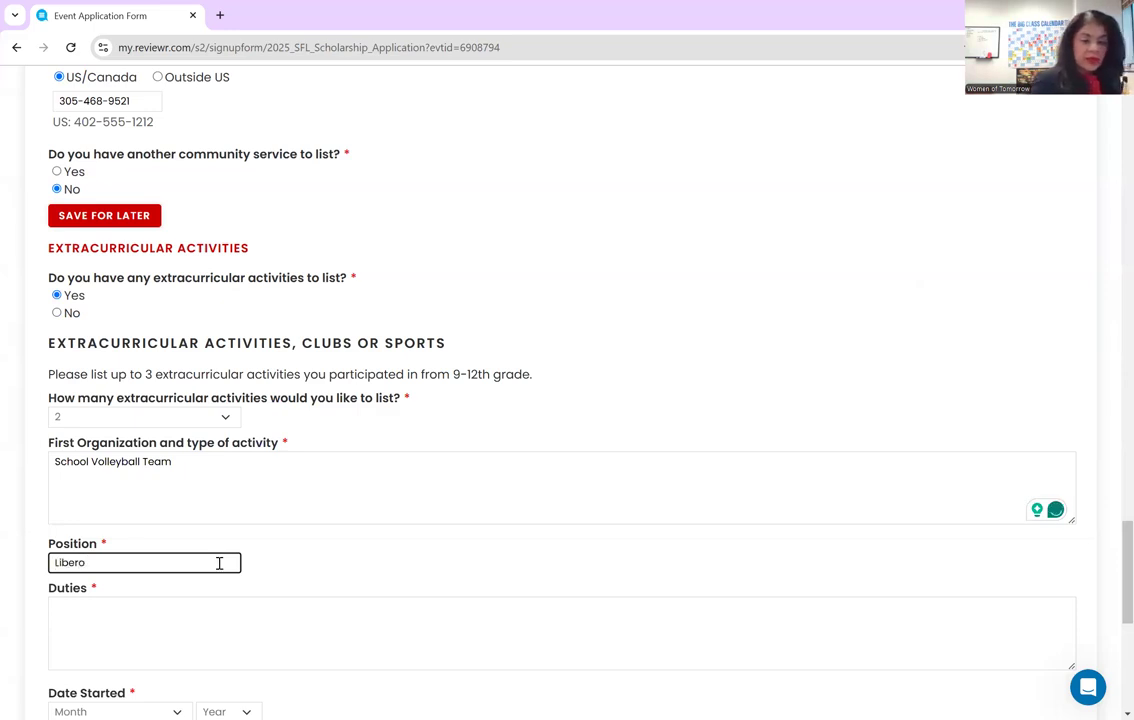
{"action": "left_click", "coordinate": [200, 614]}
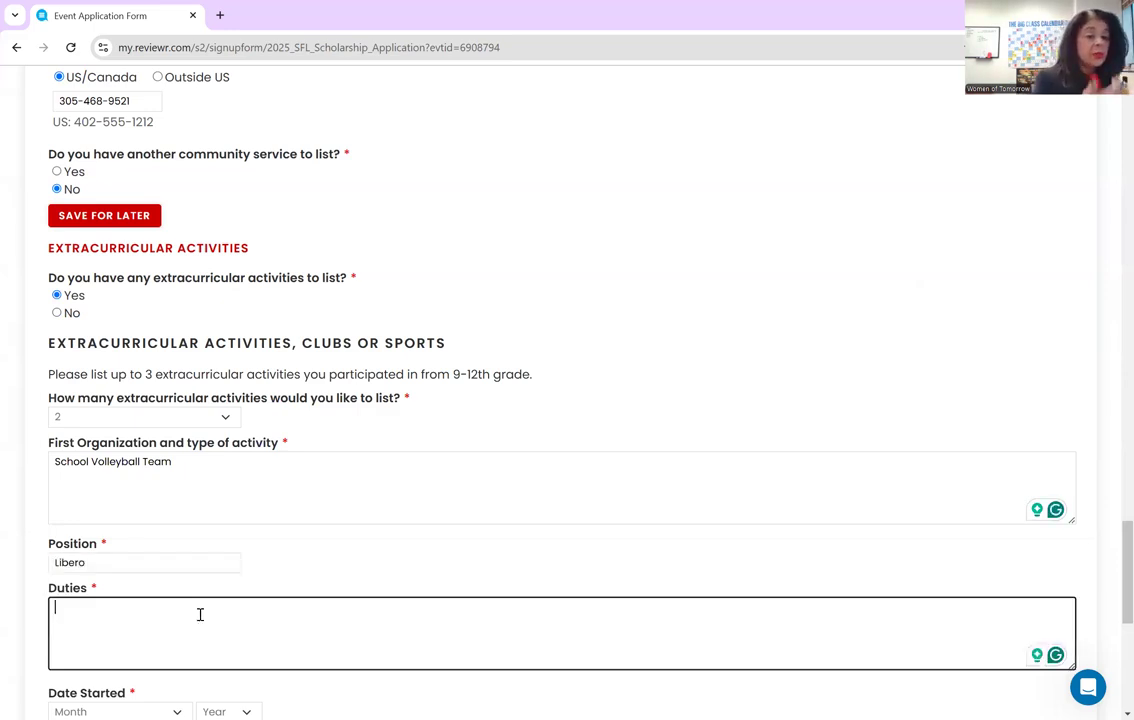
{"action": "type", "text": "I play"}
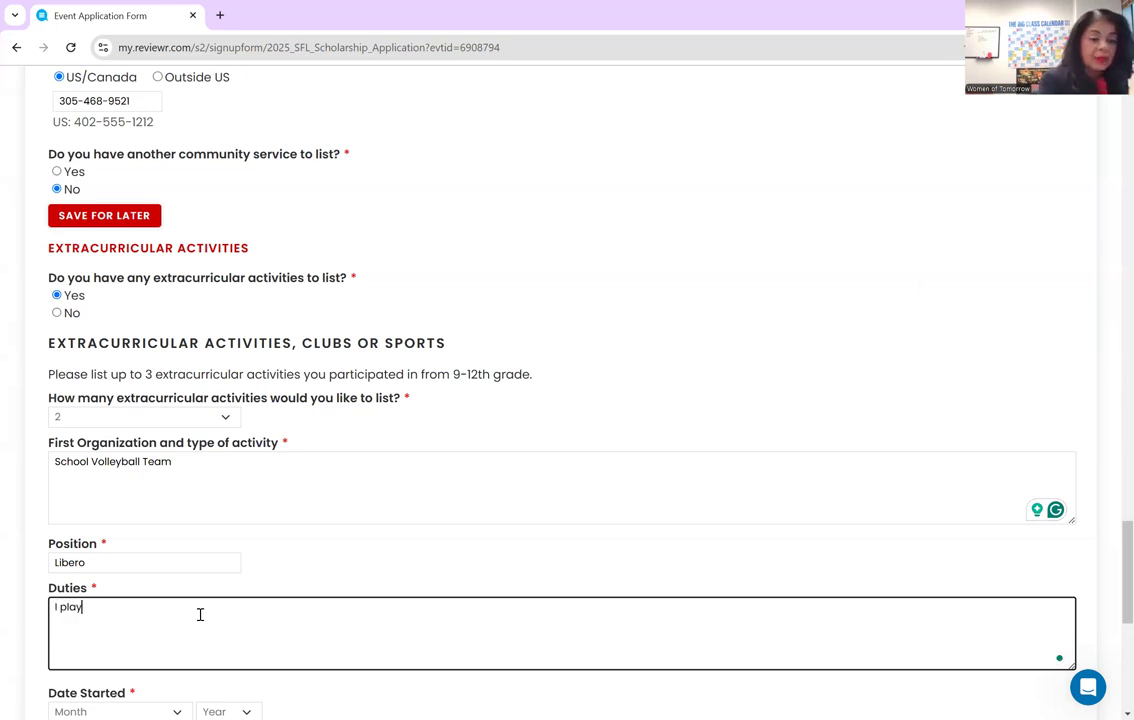
{"action": "type", "text": "ed really good volleyba"}
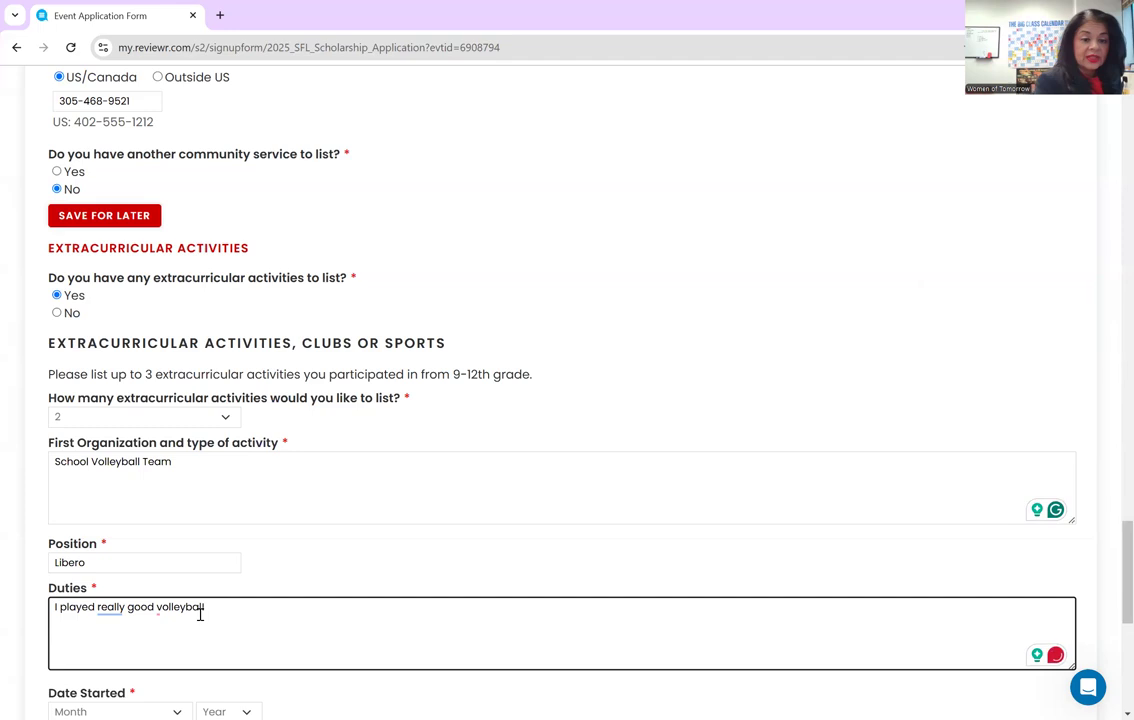
{"action": "type", "text": "ll"}
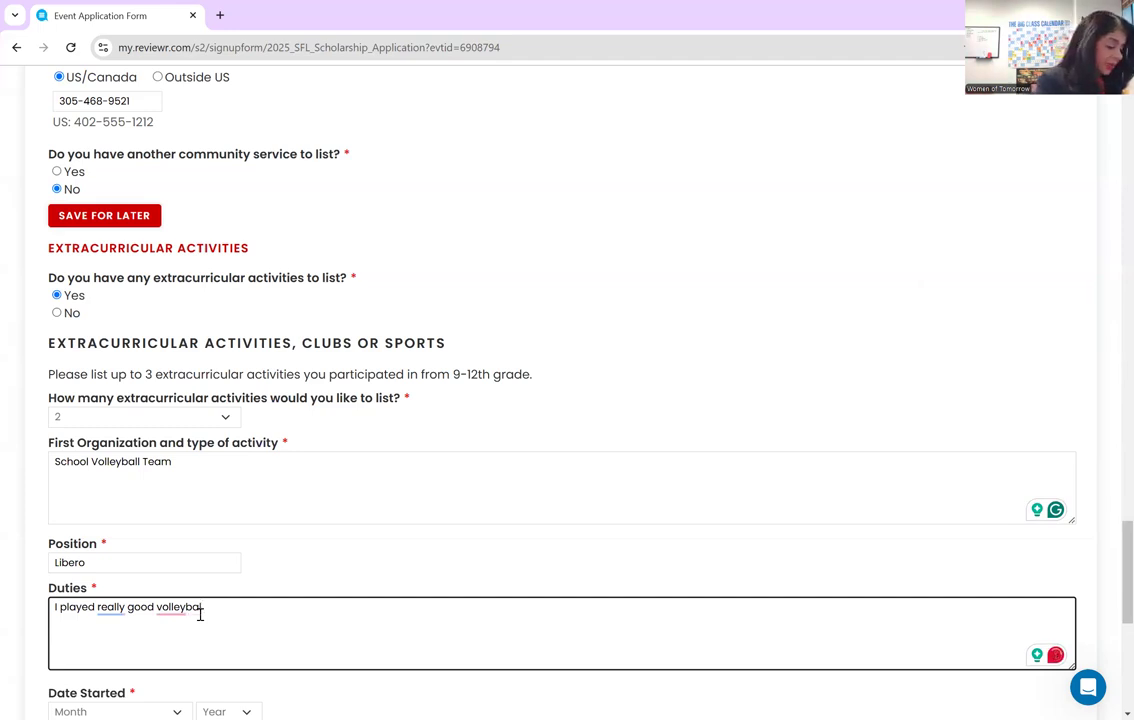
{"action": "type", "text": "!"}
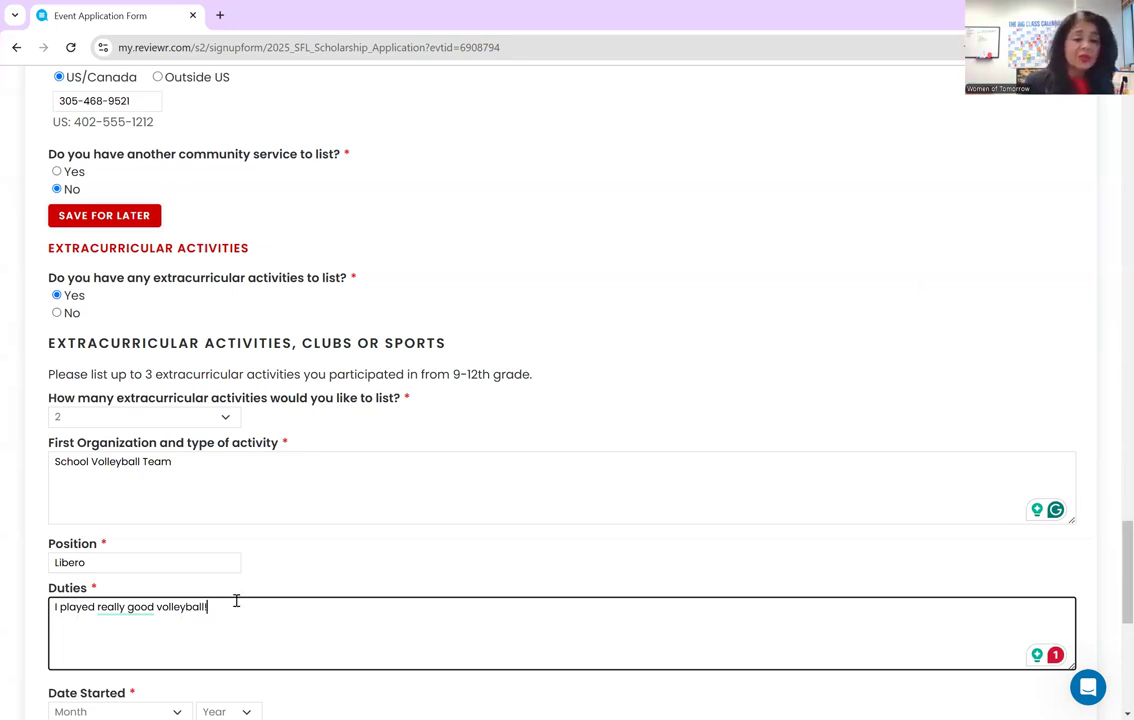
{"action": "scroll", "coordinate": [236, 605], "scroll_direction": "down", "scroll_amount": 5}
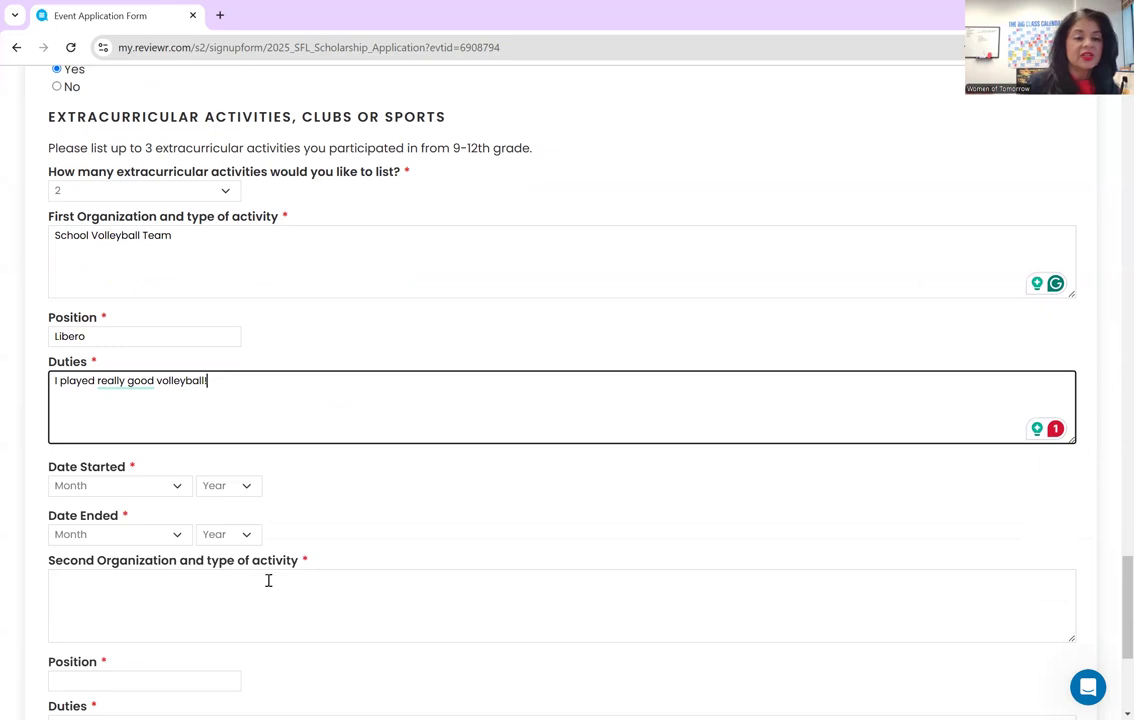
- Set the volleyball activity's start date to August 2022
{"action": "left_click", "coordinate": [181, 484]}
{"action": "left_click_drag", "start_coordinate": [125, 515], "coordinate": [127, 619]}
{"action": "left_click", "coordinate": [90, 576]}
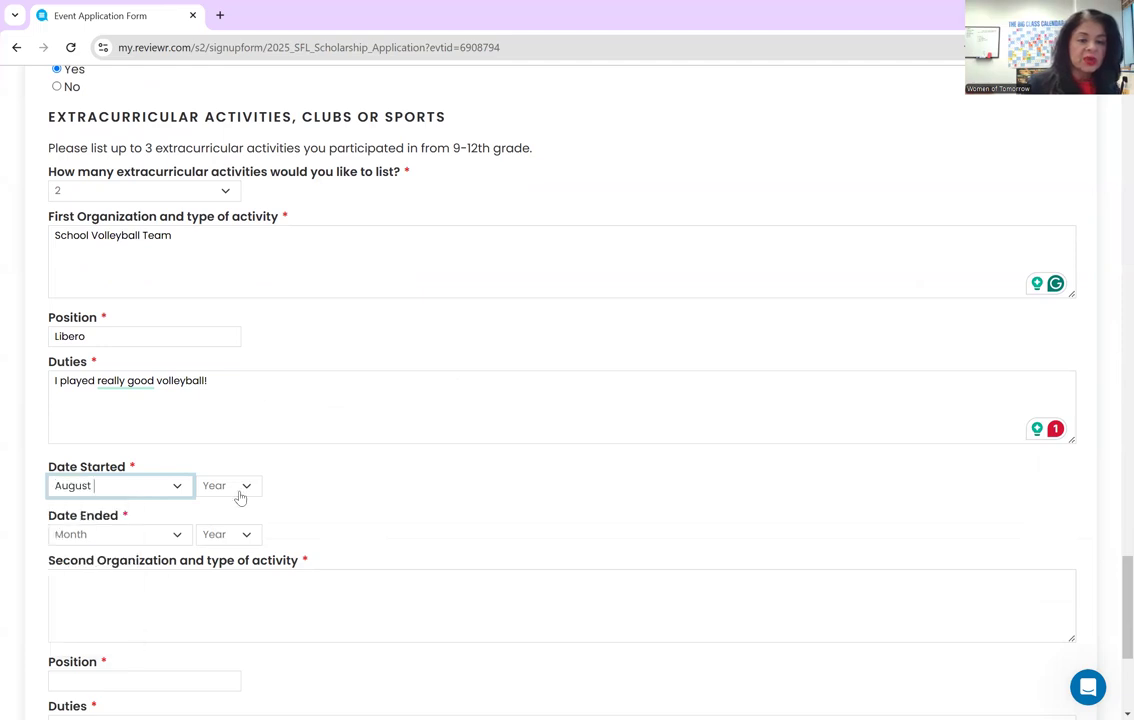
{"action": "left_click", "coordinate": [248, 486]}
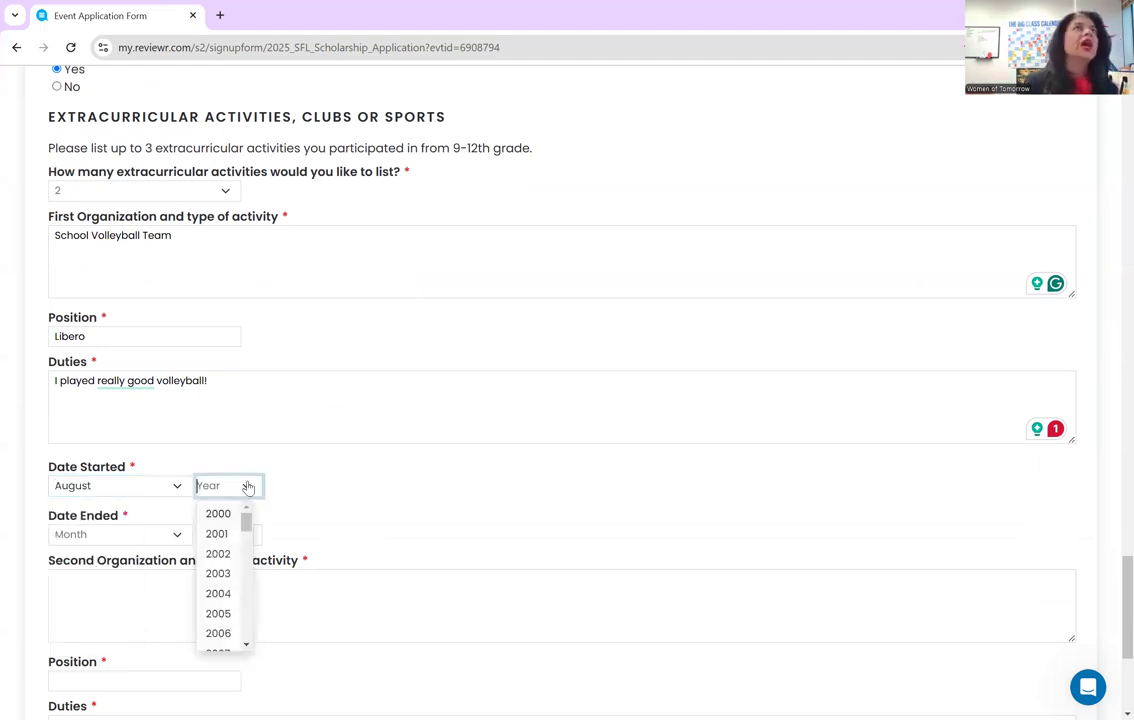
{"action": "left_click_drag", "start_coordinate": [246, 520], "coordinate": [246, 569]}
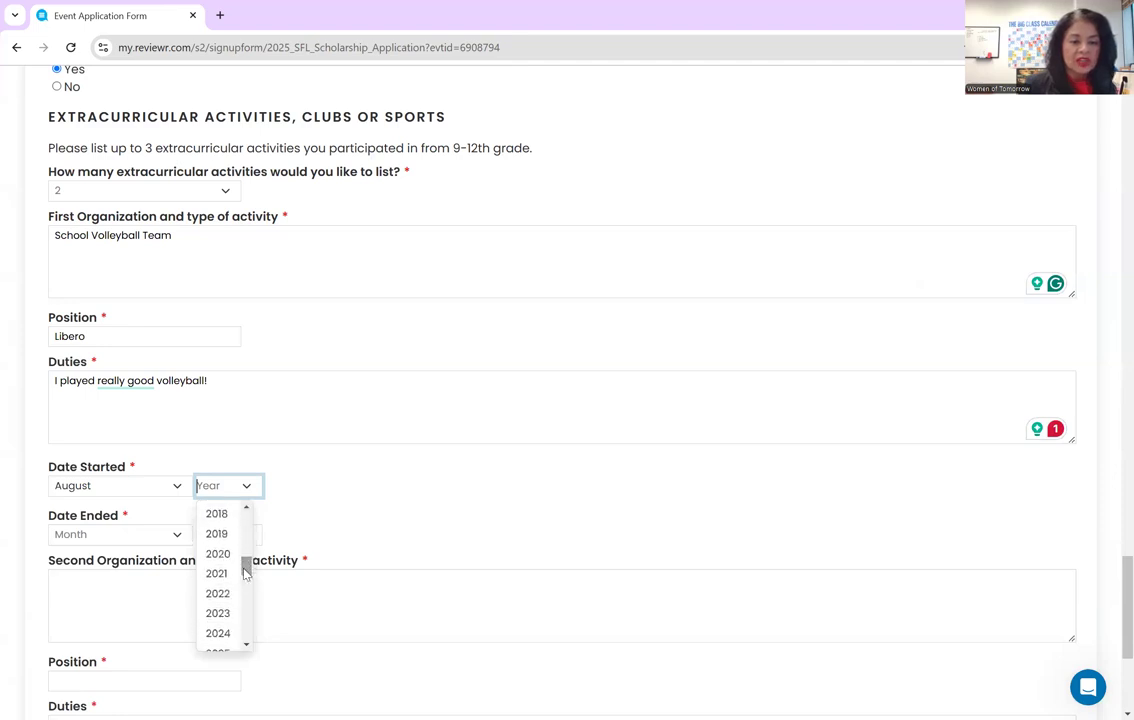
{"action": "left_click", "coordinate": [216, 592]}
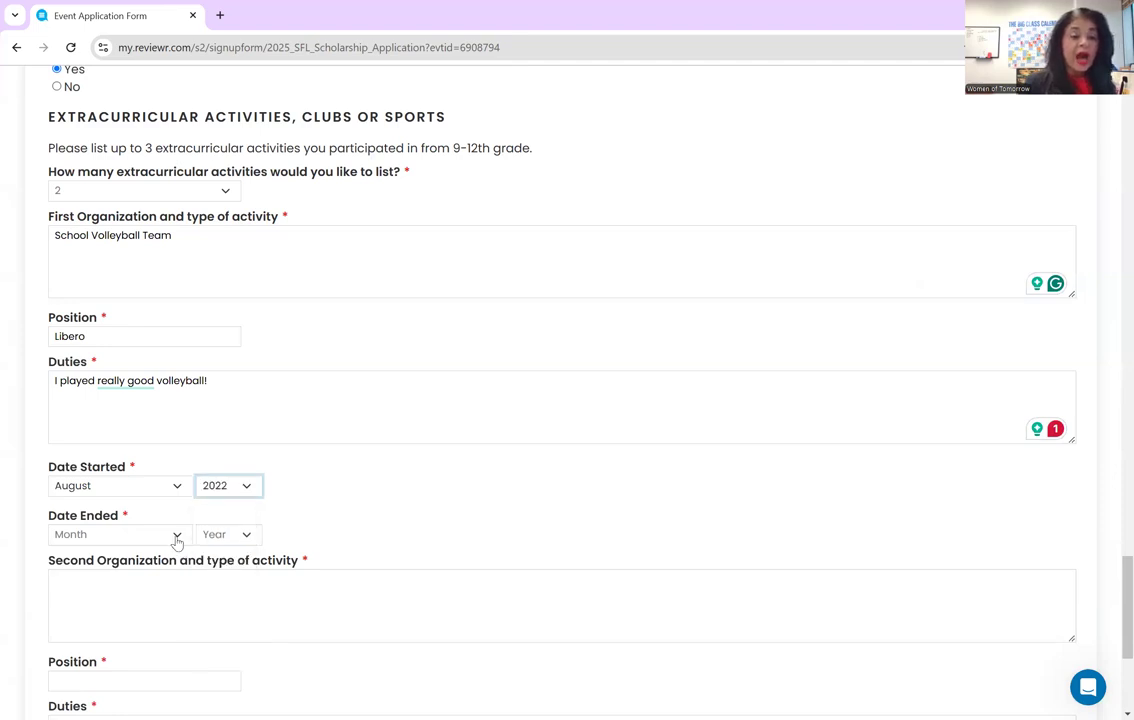
- Set the volleyball activity's end date to October 2024
{"action": "left_click", "coordinate": [177, 535]}
{"action": "scroll", "coordinate": [130, 615], "scroll_direction": "down", "scroll_amount": 2}
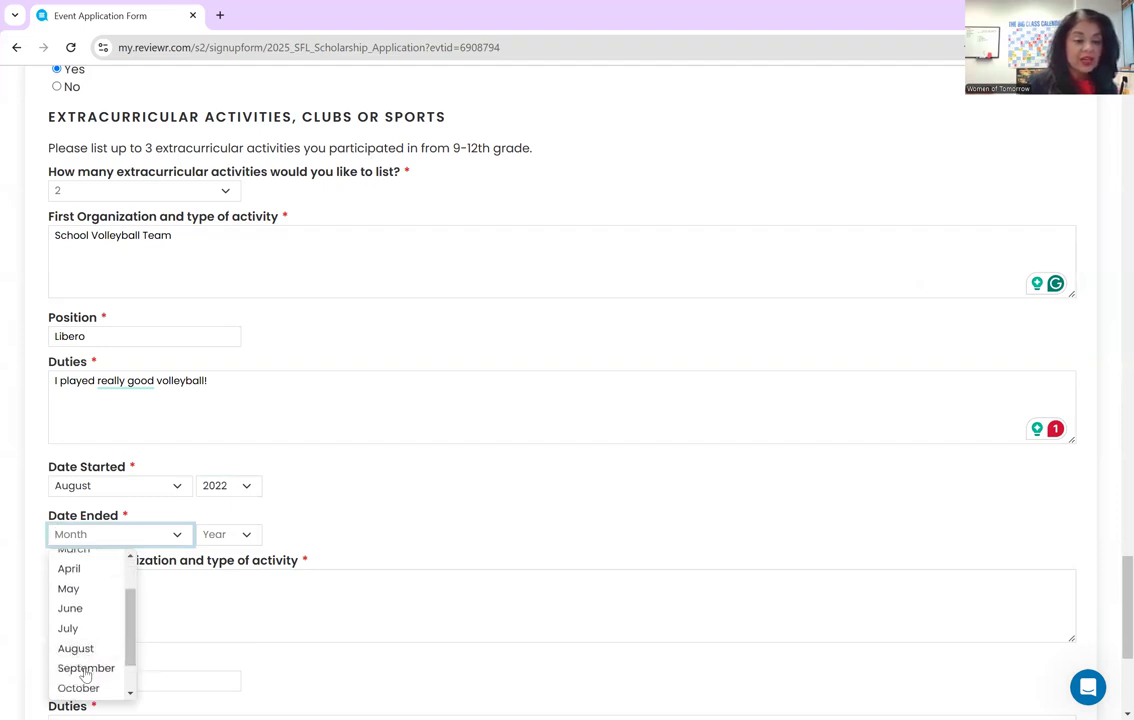
{"action": "left_click", "coordinate": [88, 686]}
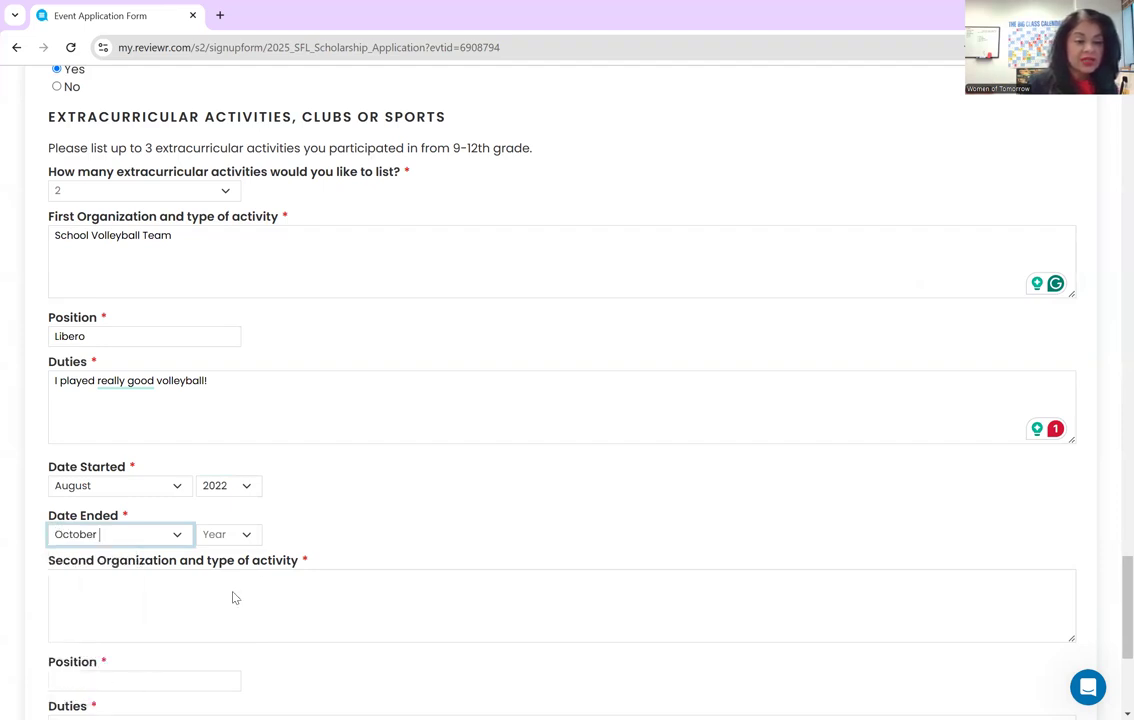
{"action": "left_click", "coordinate": [252, 536]}
{"action": "left_click_drag", "start_coordinate": [246, 569], "coordinate": [246, 620]}
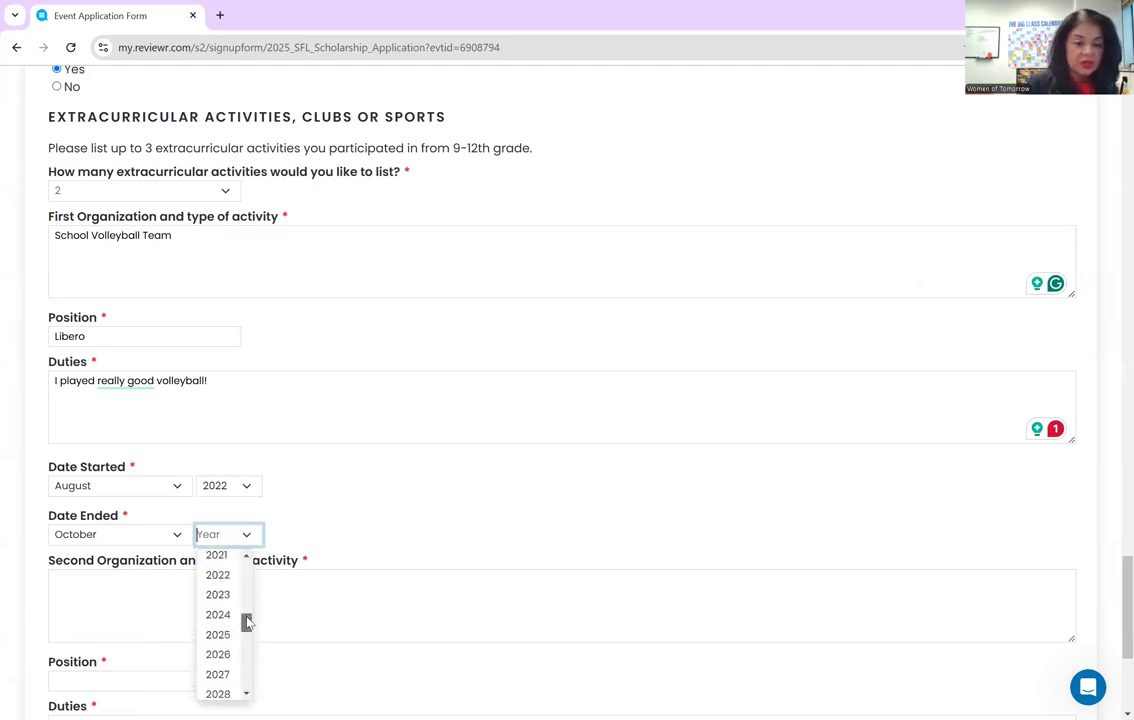
{"action": "left_click", "coordinate": [214, 614]}
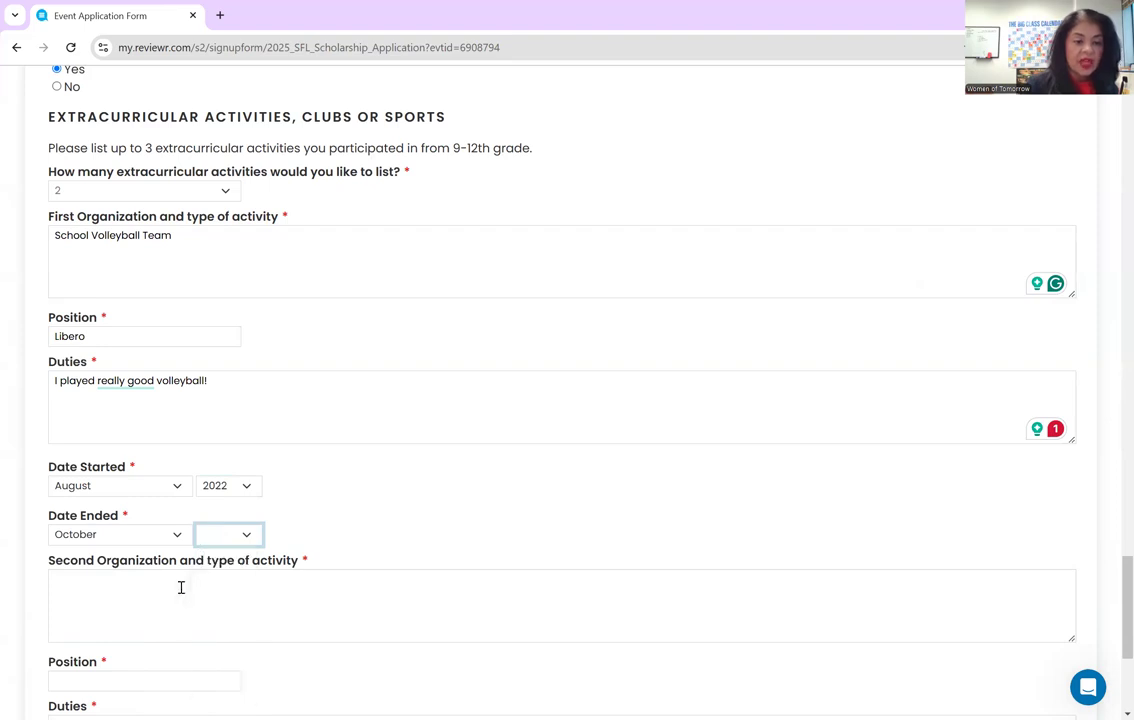
{"action": "left_click", "coordinate": [181, 587]}
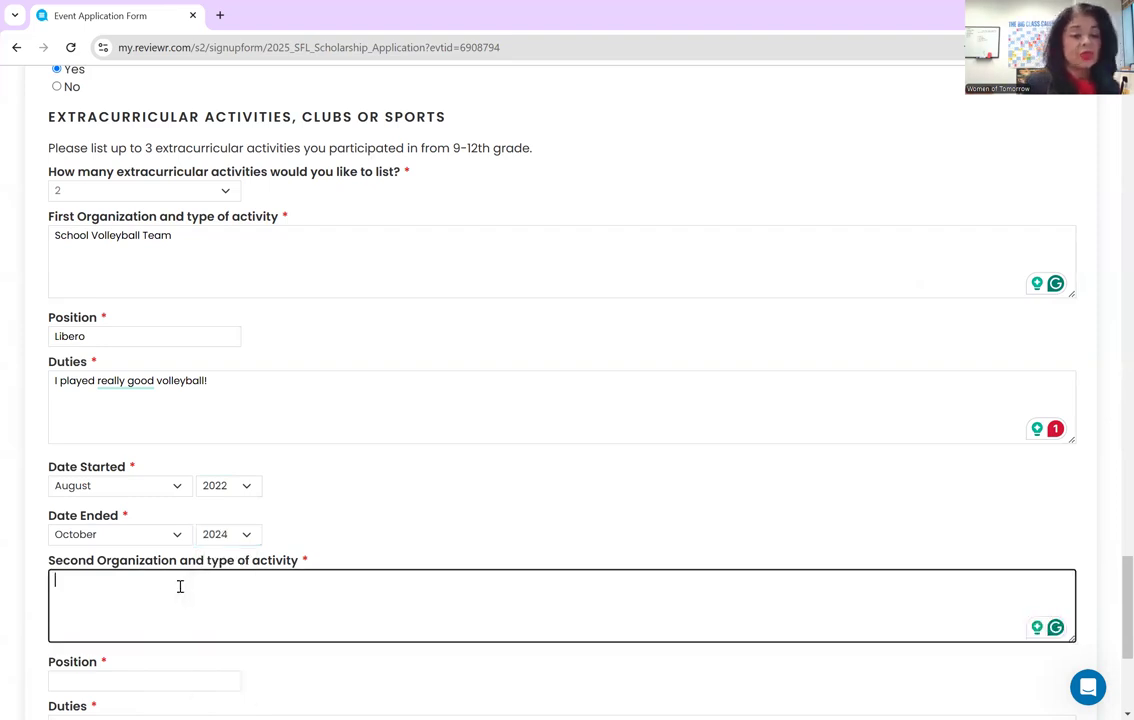
- Describe the second activity as FBLA marketing projects, position Secretary, with minute-taking duties
{"action": "type", "text": "FBLA where we competed in pre"}
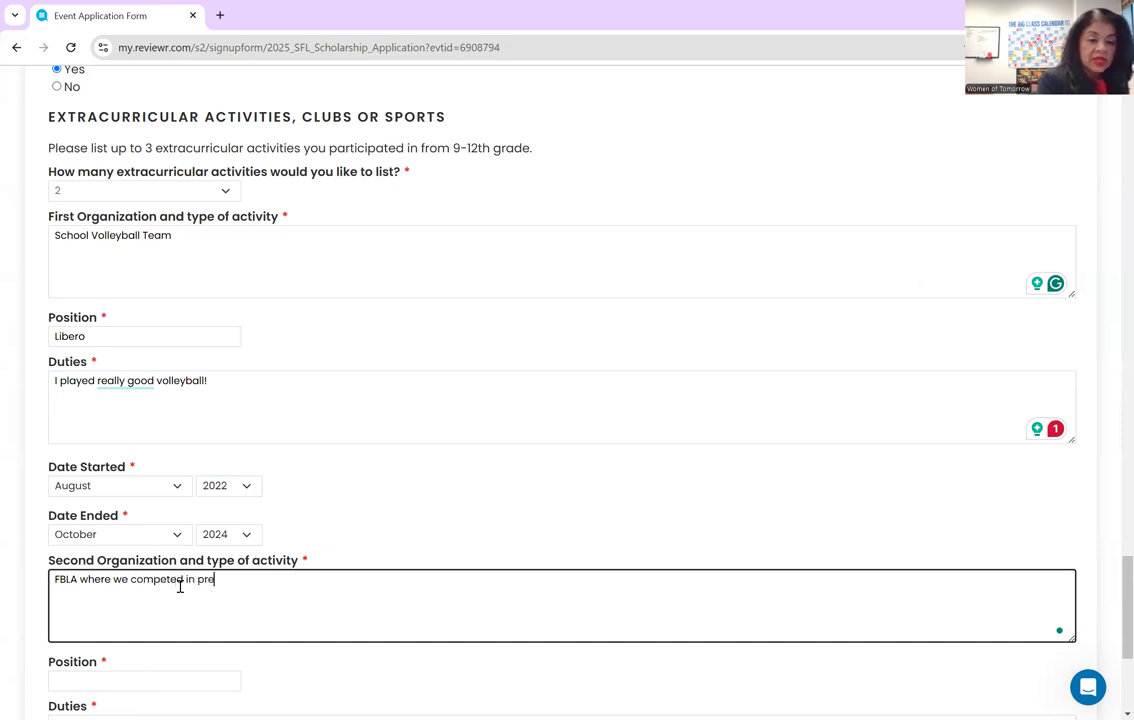
{"action": "type", "text": "senting marketing "}
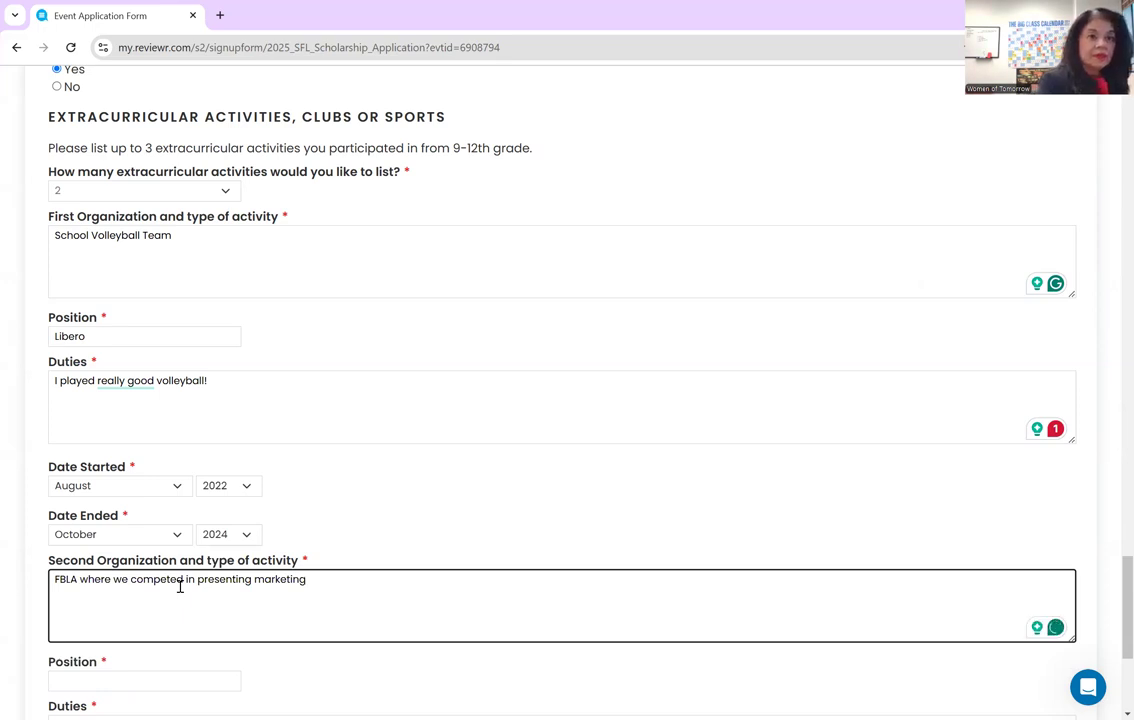
{"action": "type", "text": "projects"}
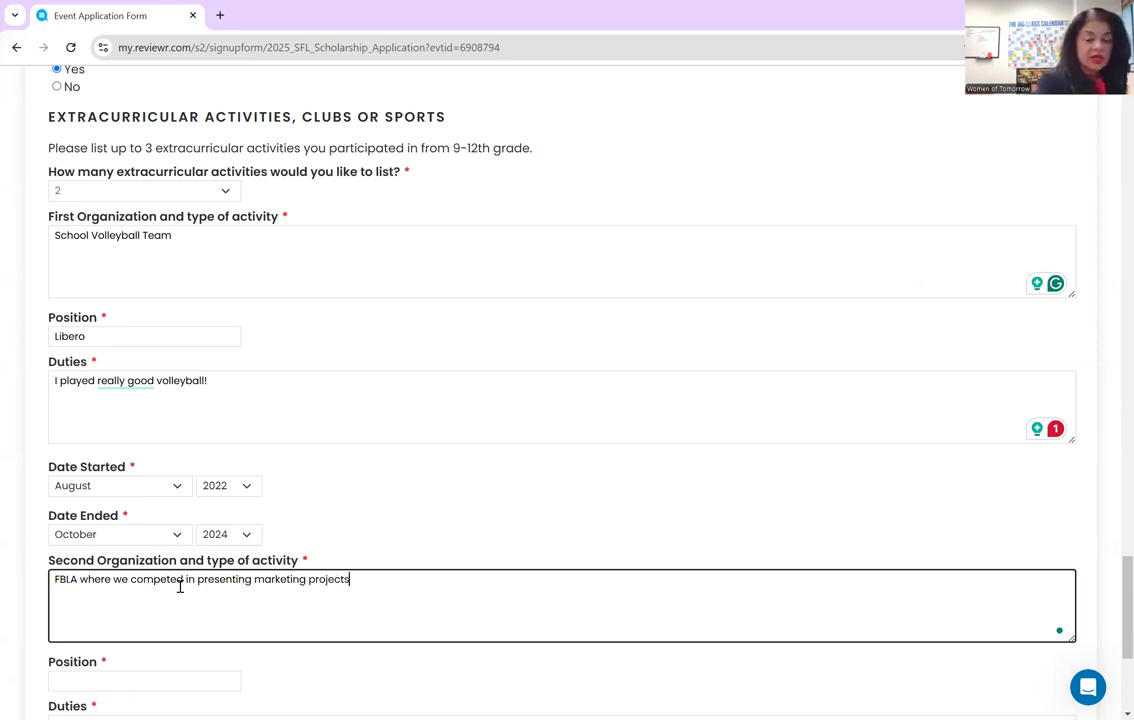
{"action": "type", "text": "."}
{"action": "scroll", "coordinate": [187, 585], "scroll_direction": "down", "scroll_amount": 5}
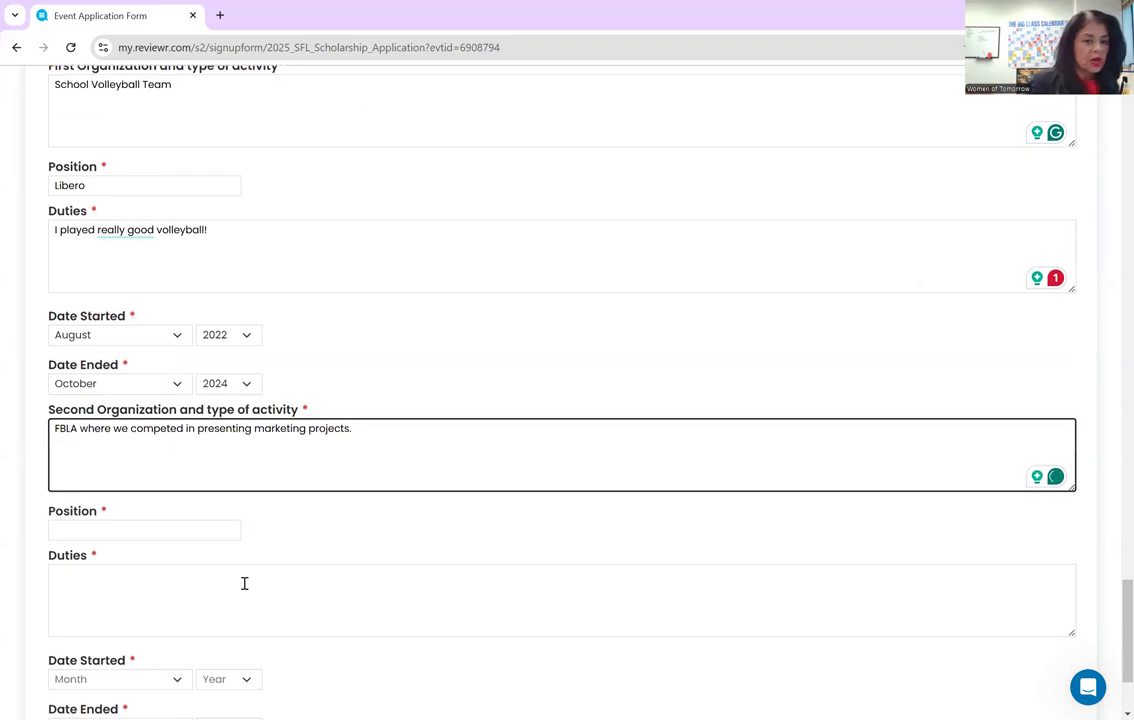
{"action": "scroll", "coordinate": [244, 588], "scroll_direction": "down", "scroll_amount": 1}
{"action": "left_click", "coordinate": [196, 381]}
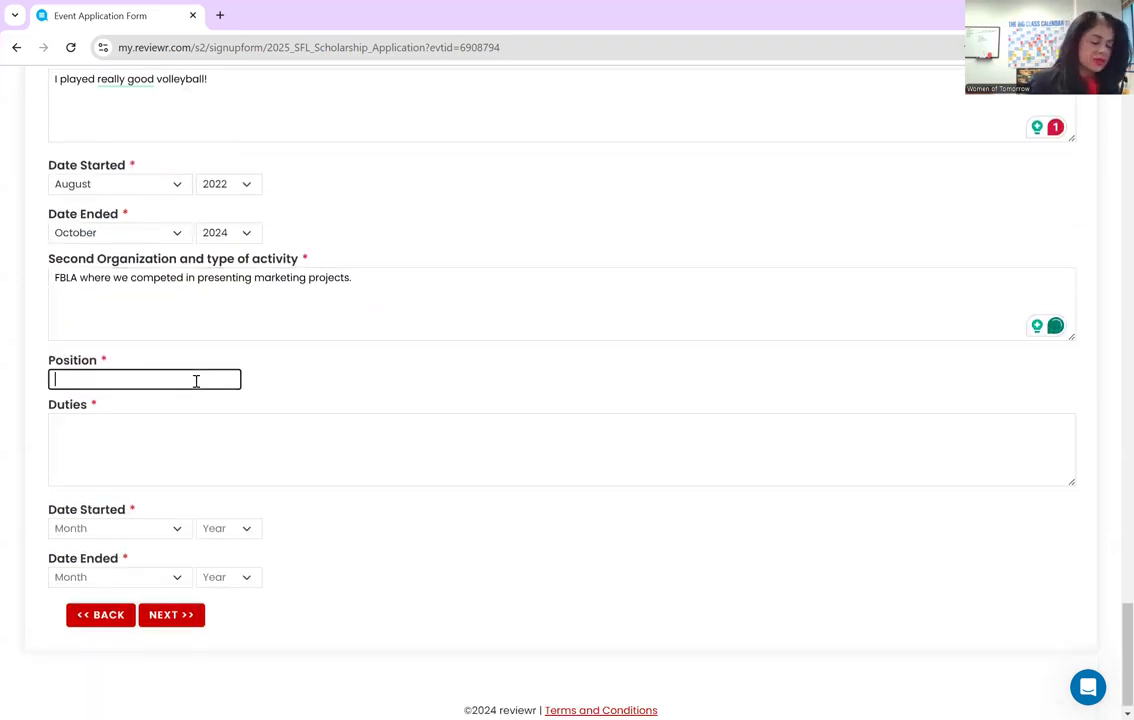
{"action": "type", "text": "Secretary"}
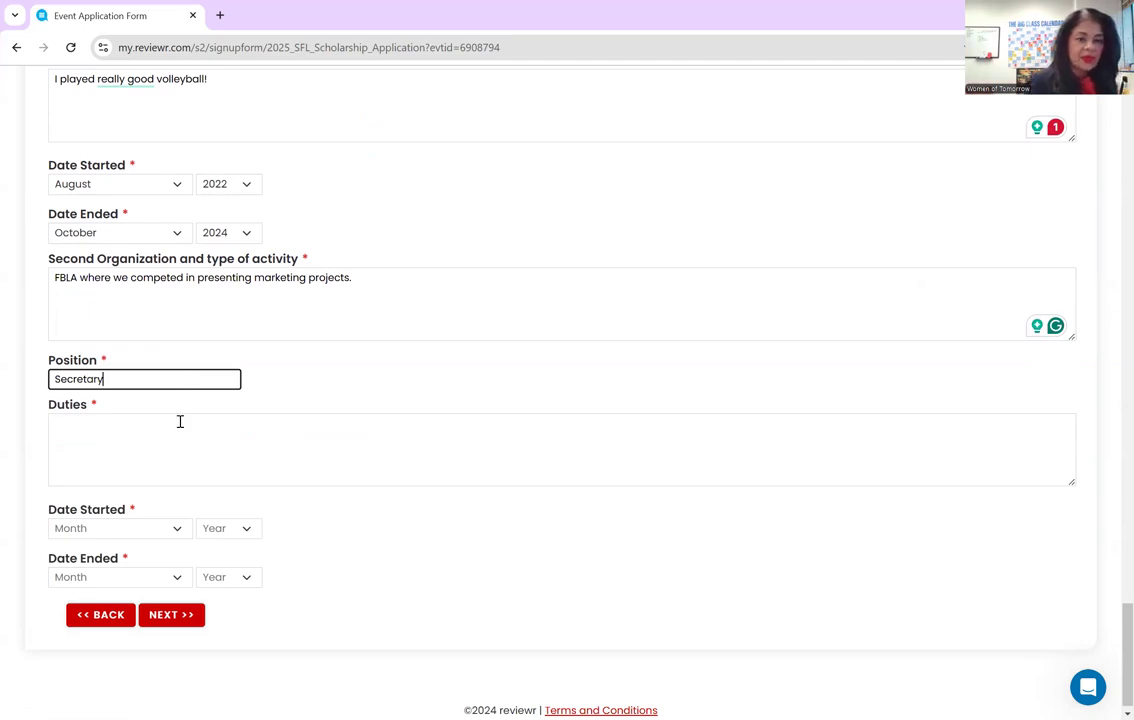
{"action": "left_click", "coordinate": [180, 421]}
{"action": "type", "text": "I was responsibel"}
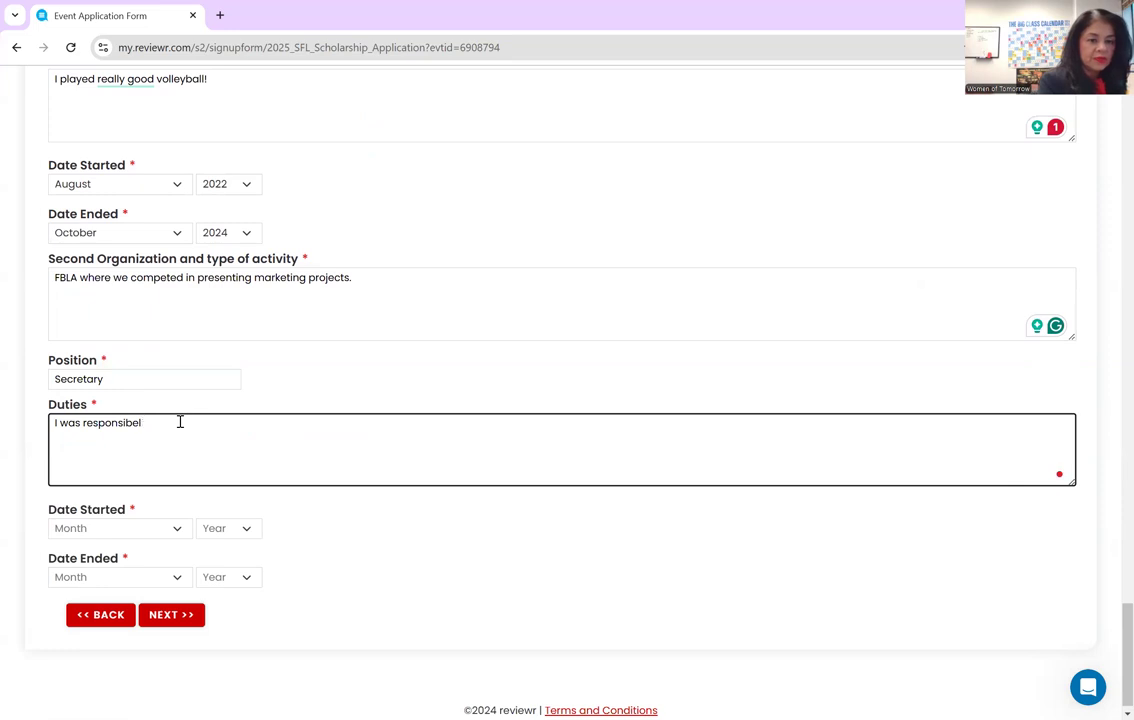
{"action": "type", "text": "f e for taking minu"}
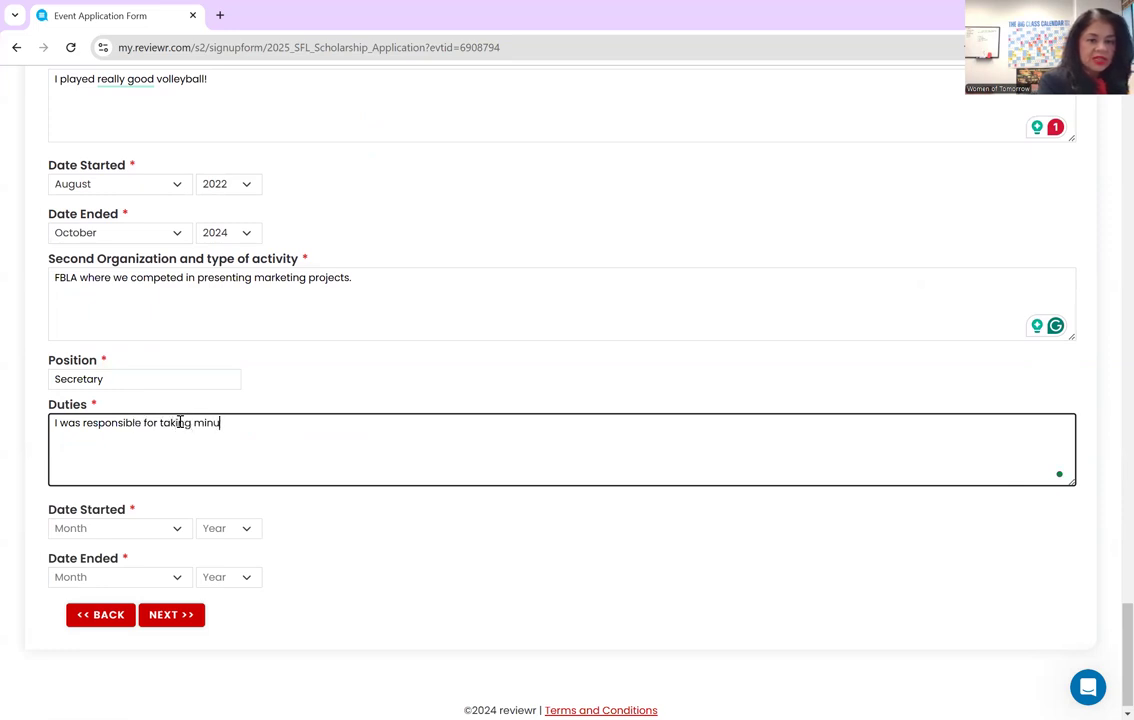
{"action": "type", "text": "tes and posting the"}
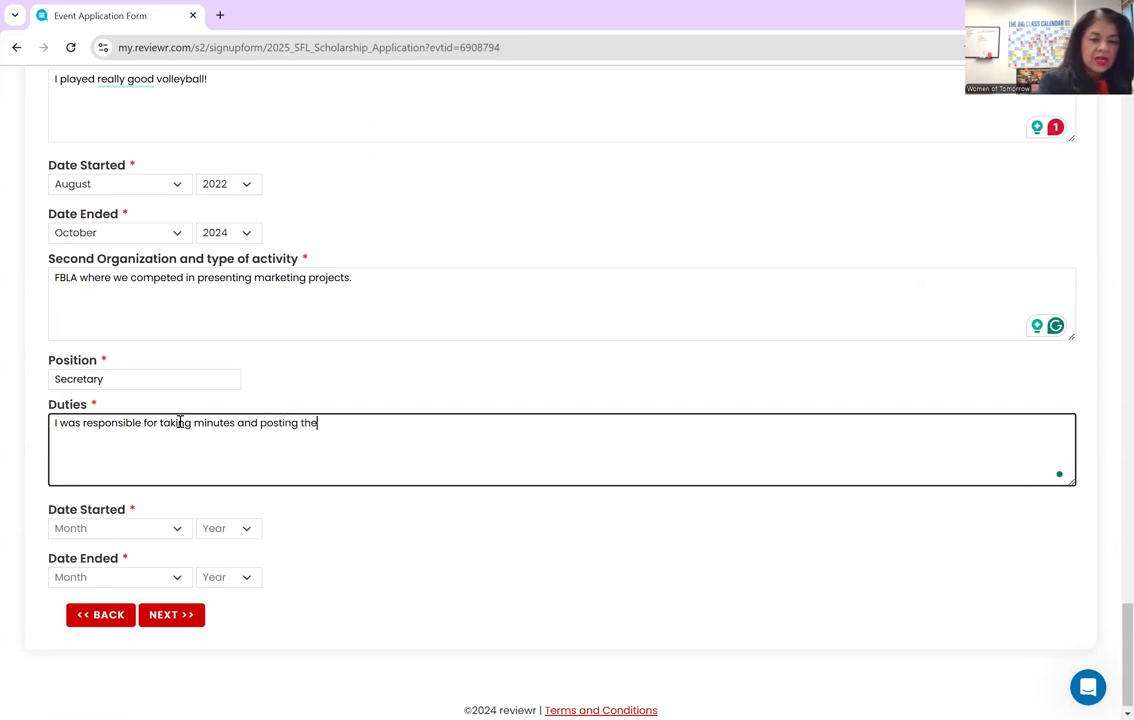
{"action": "type", "text": " meeying dates."}
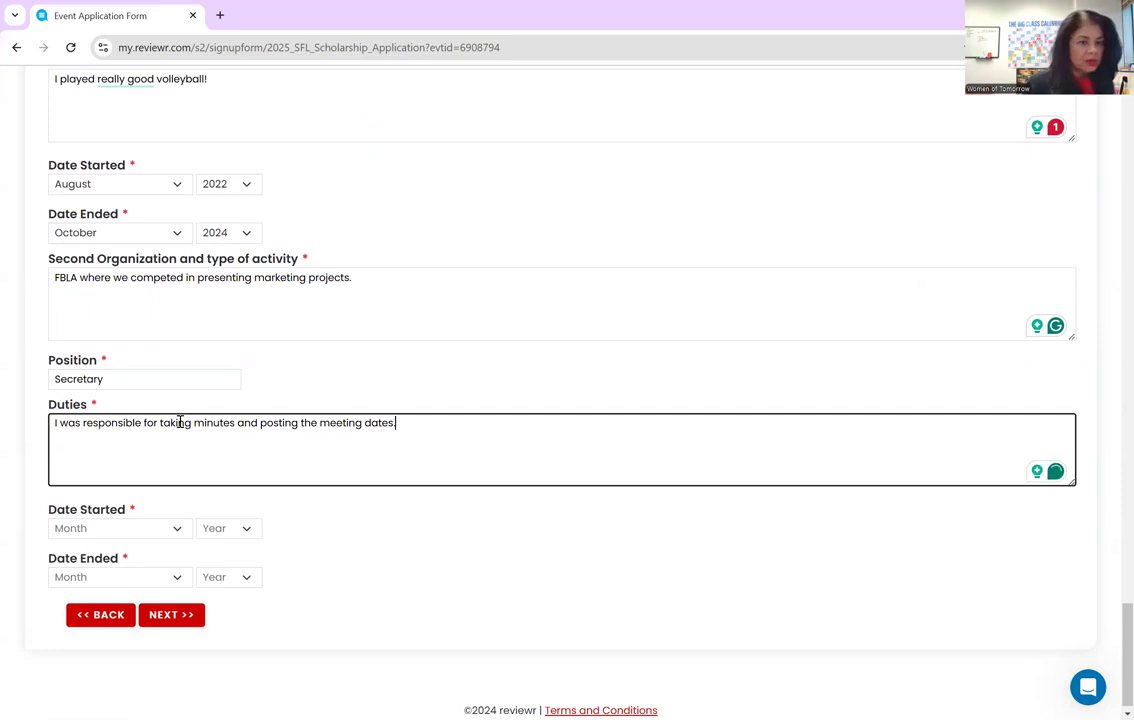
- Set the FBLA start month to August, leave the year blank, and submit the page with NEXT
{"action": "left_click", "coordinate": [140, 529]}
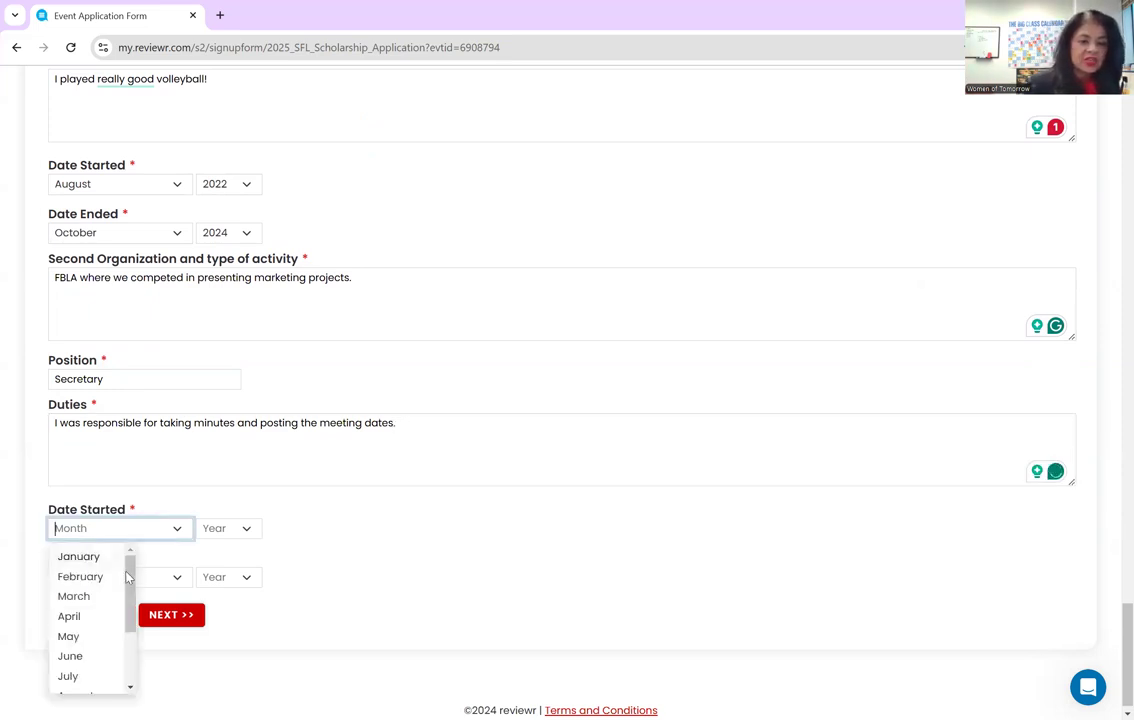
{"action": "scroll", "coordinate": [131, 620], "scroll_direction": "down", "scroll_amount": 2}
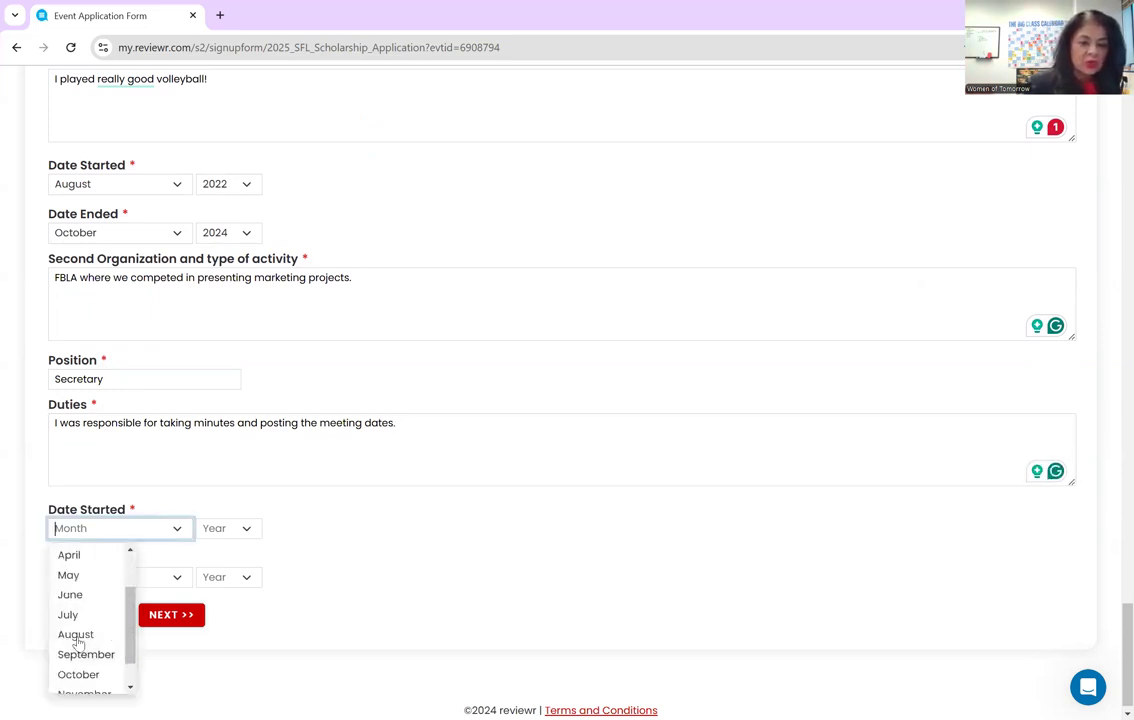
{"action": "left_click", "coordinate": [65, 567]}
{"action": "left_click", "coordinate": [251, 533]}
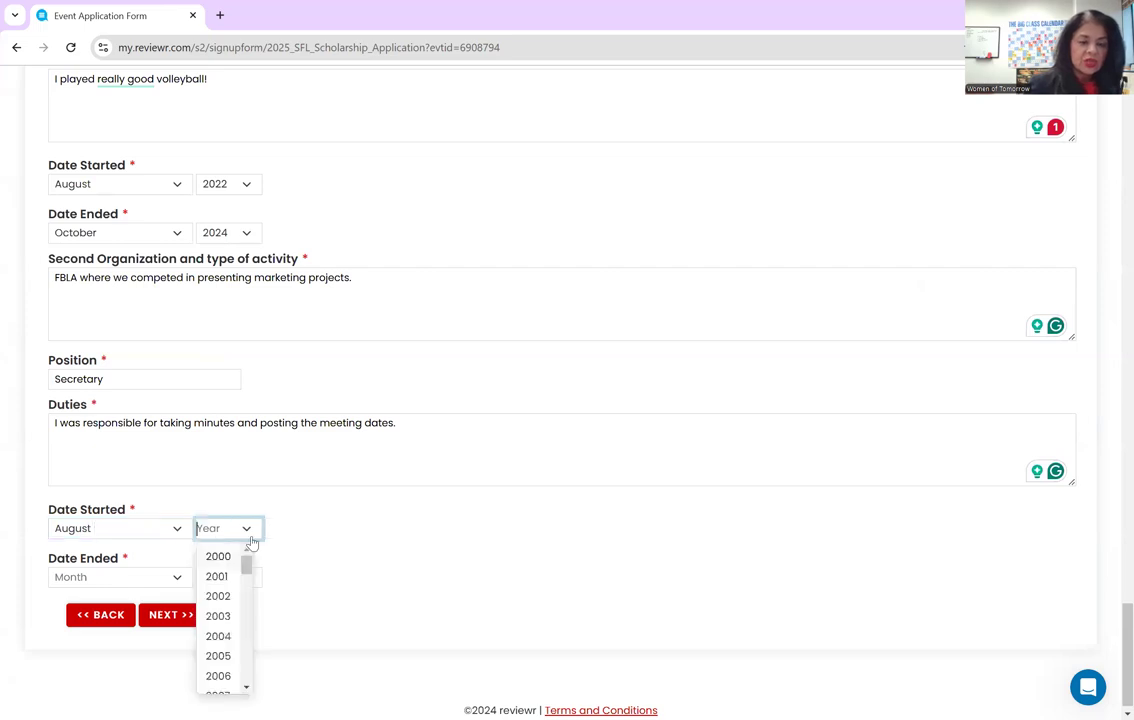
{"action": "left_click_drag", "start_coordinate": [246, 561], "coordinate": [255, 618]}
{"action": "left_click", "coordinate": [219, 637]}
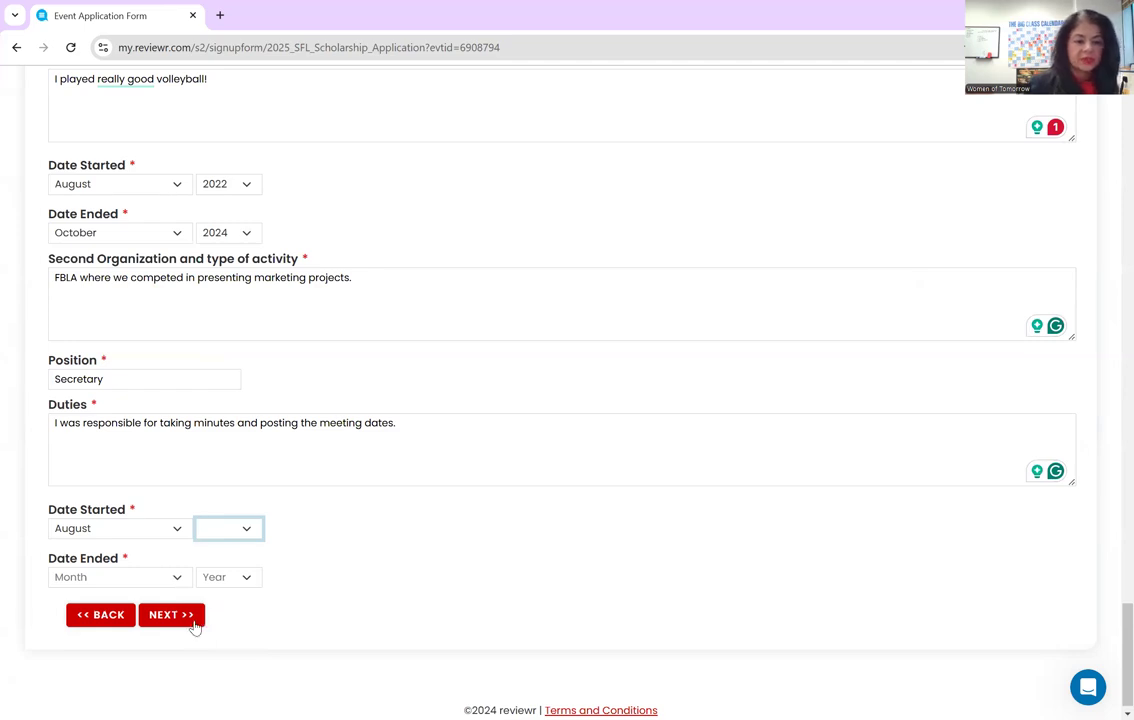
{"action": "left_click", "coordinate": [193, 621]}
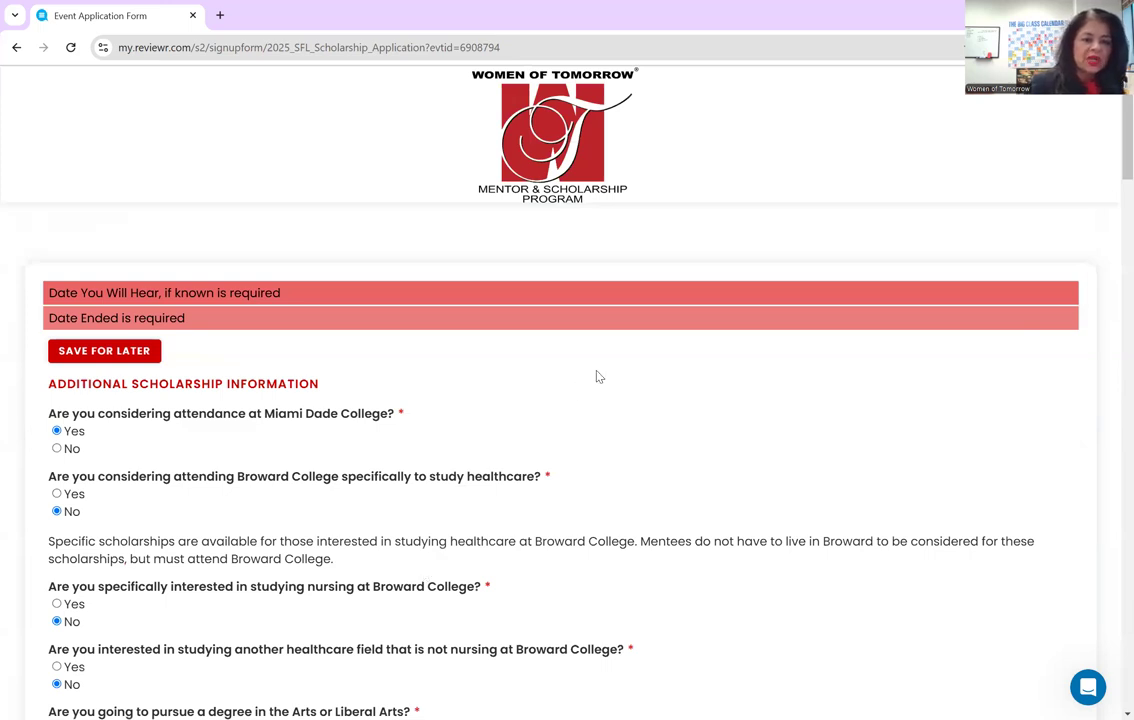
- Set March as the Coca Cola Scholarship's hear-back month, leaving the year unset
{"action": "scroll", "coordinate": [573, 394], "scroll_direction": "down", "scroll_amount": 3}
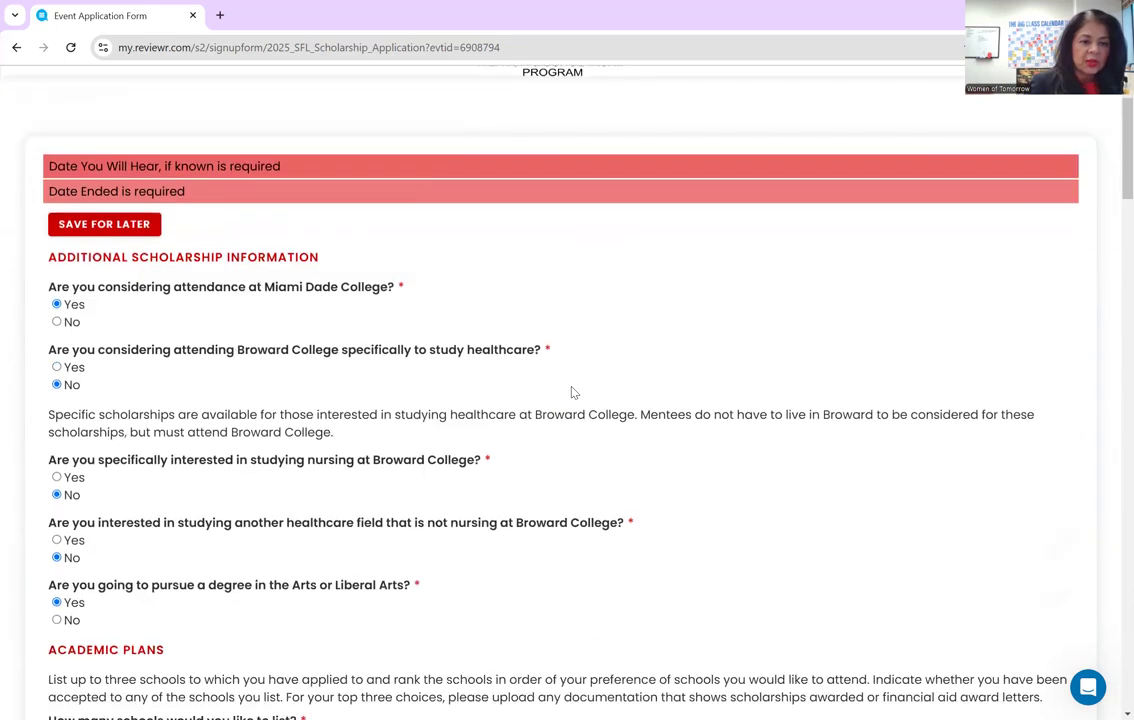
{"action": "scroll", "coordinate": [572, 388], "scroll_direction": "down", "scroll_amount": 5}
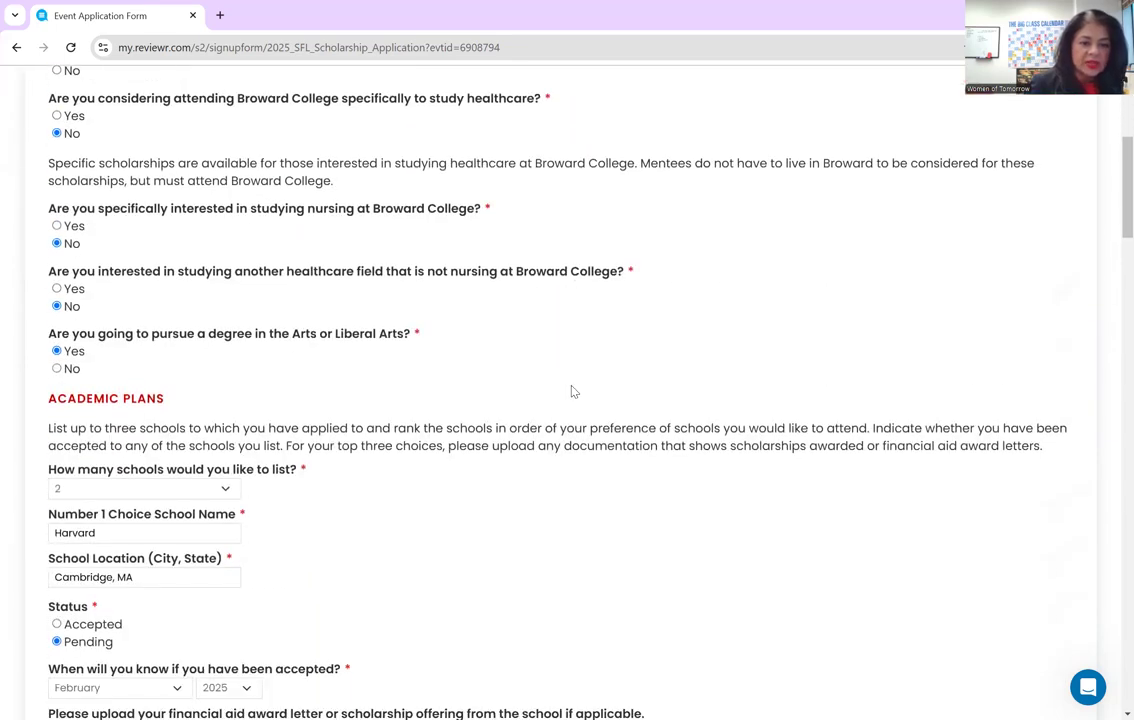
{"action": "scroll", "coordinate": [572, 390], "scroll_direction": "down", "scroll_amount": 3}
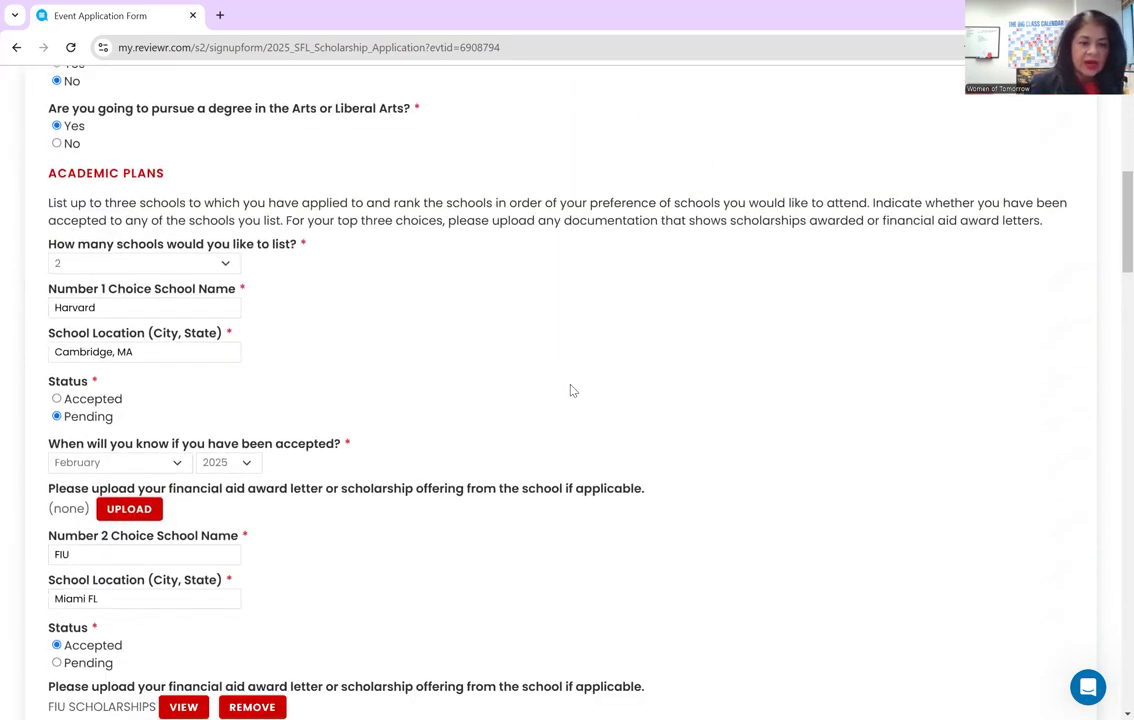
{"action": "scroll", "coordinate": [572, 390], "scroll_direction": "down", "scroll_amount": 4}
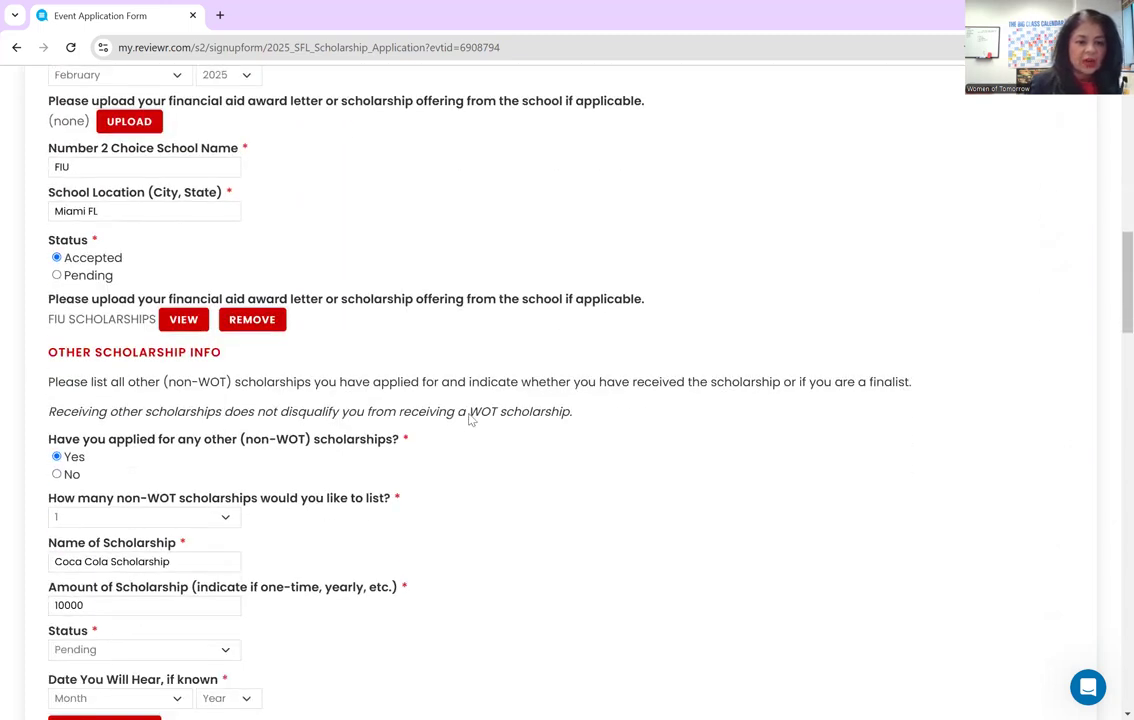
{"action": "scroll", "coordinate": [419, 372], "scroll_direction": "down", "scroll_amount": 1}
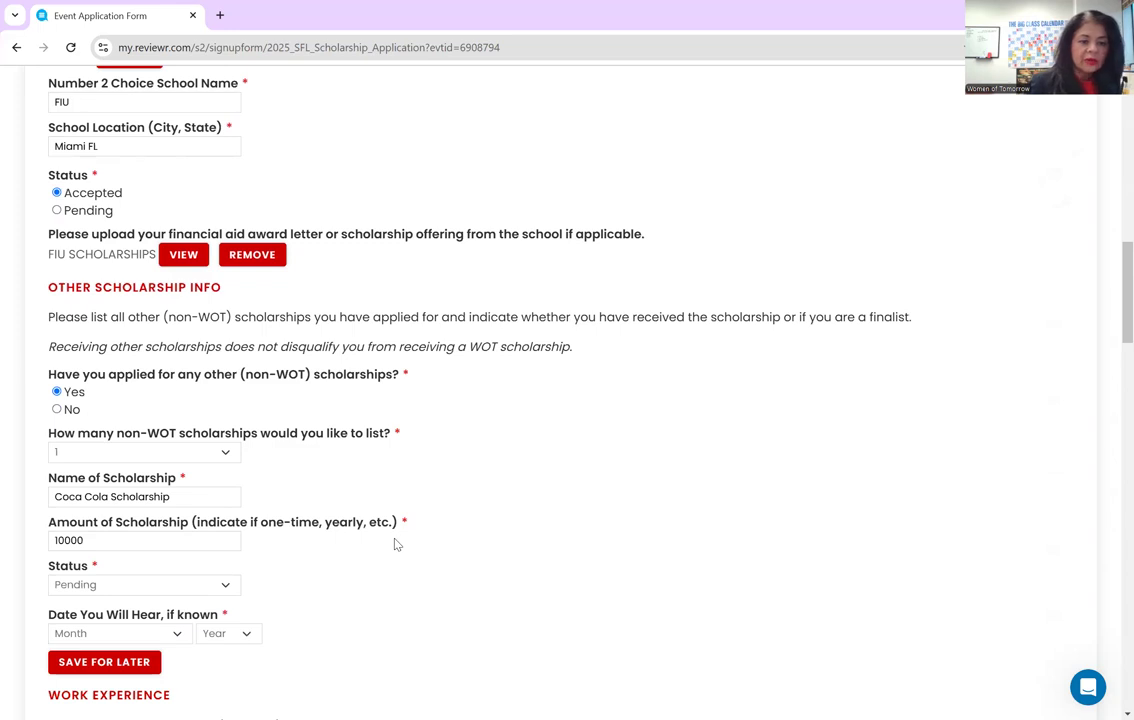
{"action": "scroll", "coordinate": [395, 540], "scroll_direction": "down", "scroll_amount": 1}
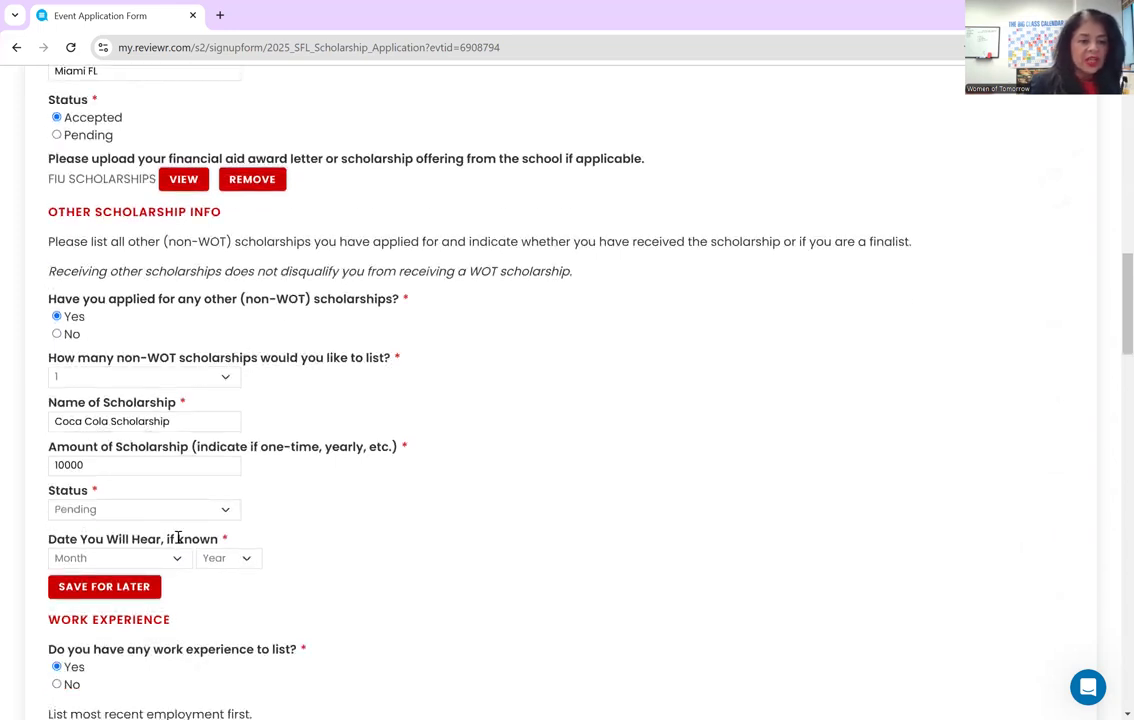
{"action": "left_click", "coordinate": [172, 558]}
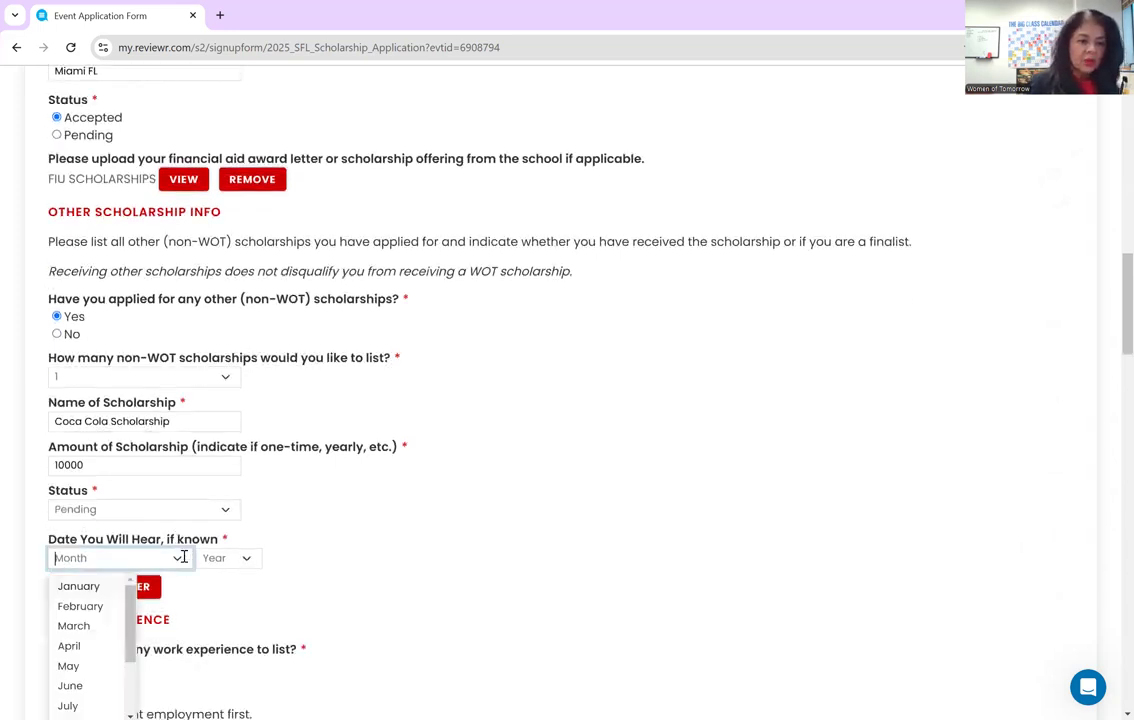
{"action": "left_click", "coordinate": [88, 627]}
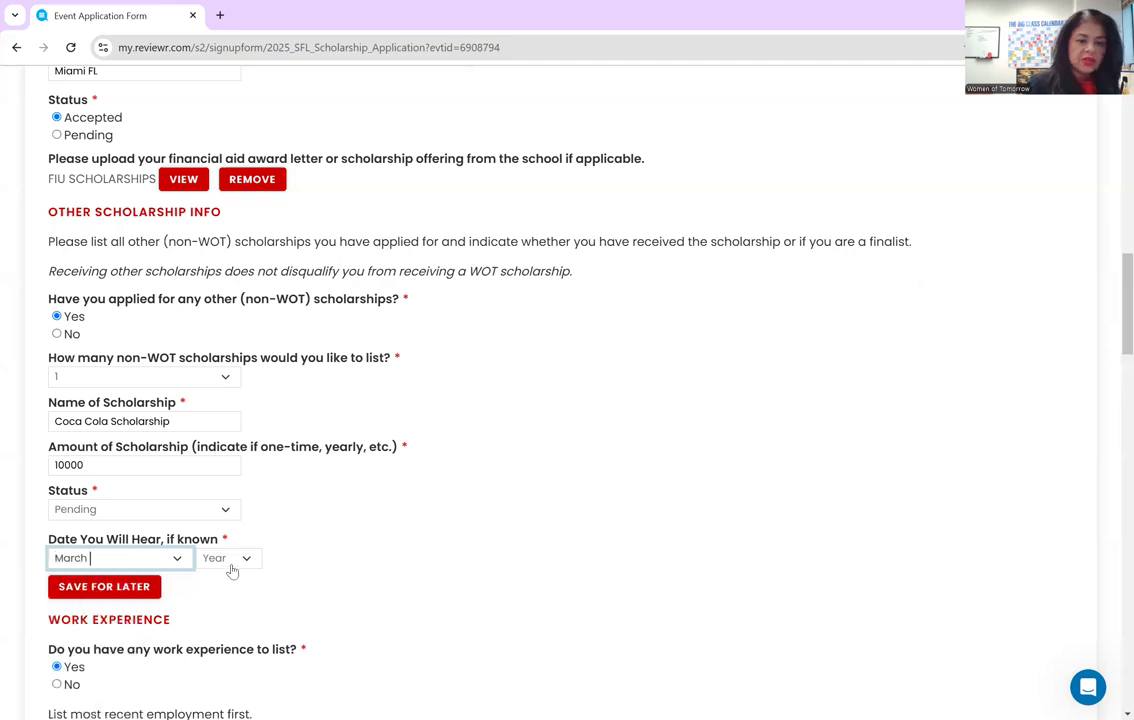
{"action": "left_click", "coordinate": [239, 569]}
{"action": "scroll", "coordinate": [222, 645], "scroll_direction": "down", "scroll_amount": 5}
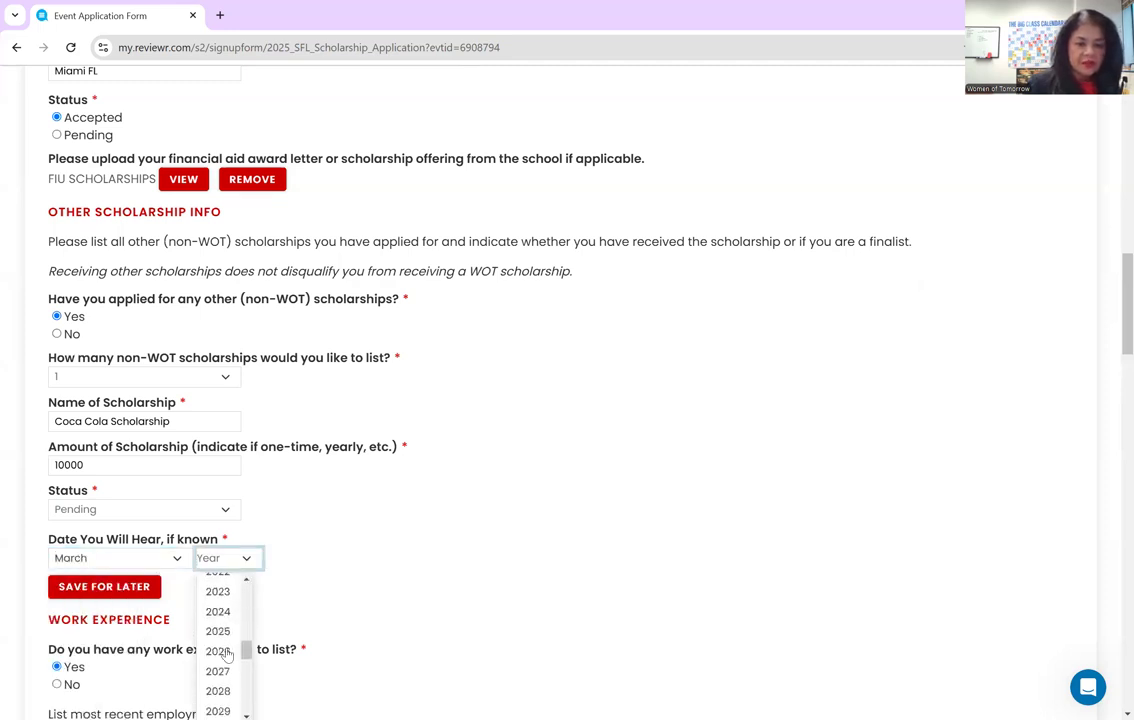
{"action": "left_click", "coordinate": [430, 590]}
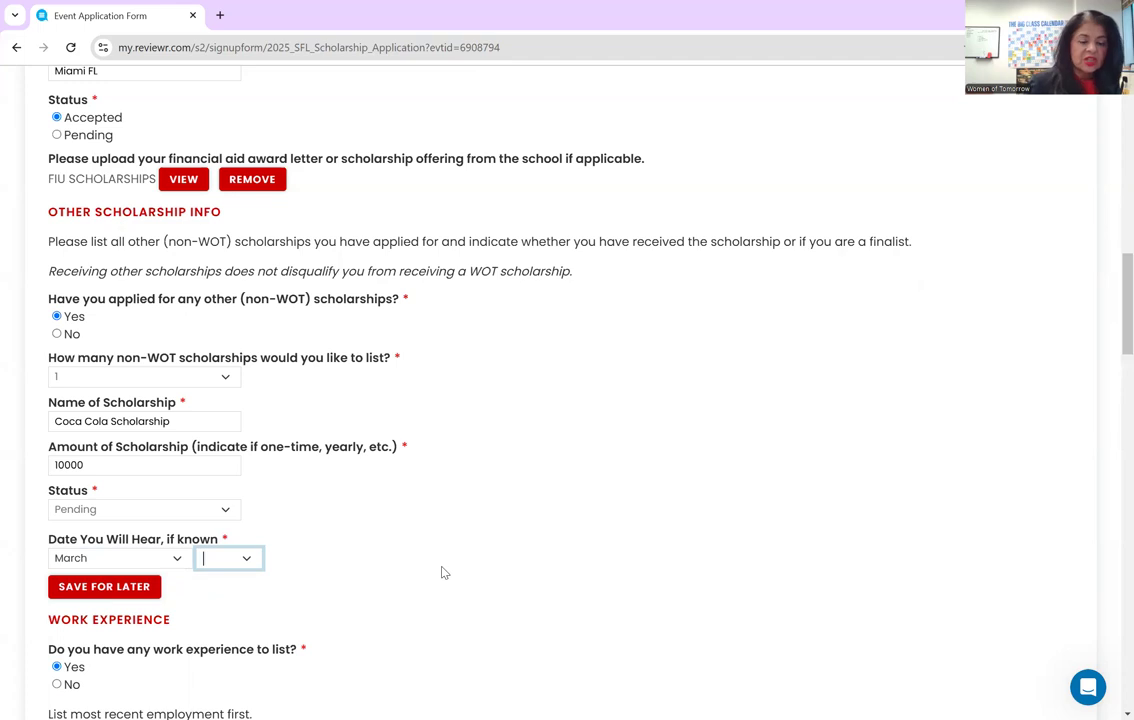
{"action": "scroll", "coordinate": [442, 569], "scroll_direction": "down", "scroll_amount": 1}
{"action": "scroll", "coordinate": [442, 569], "scroll_direction": "down", "scroll_amount": 4}
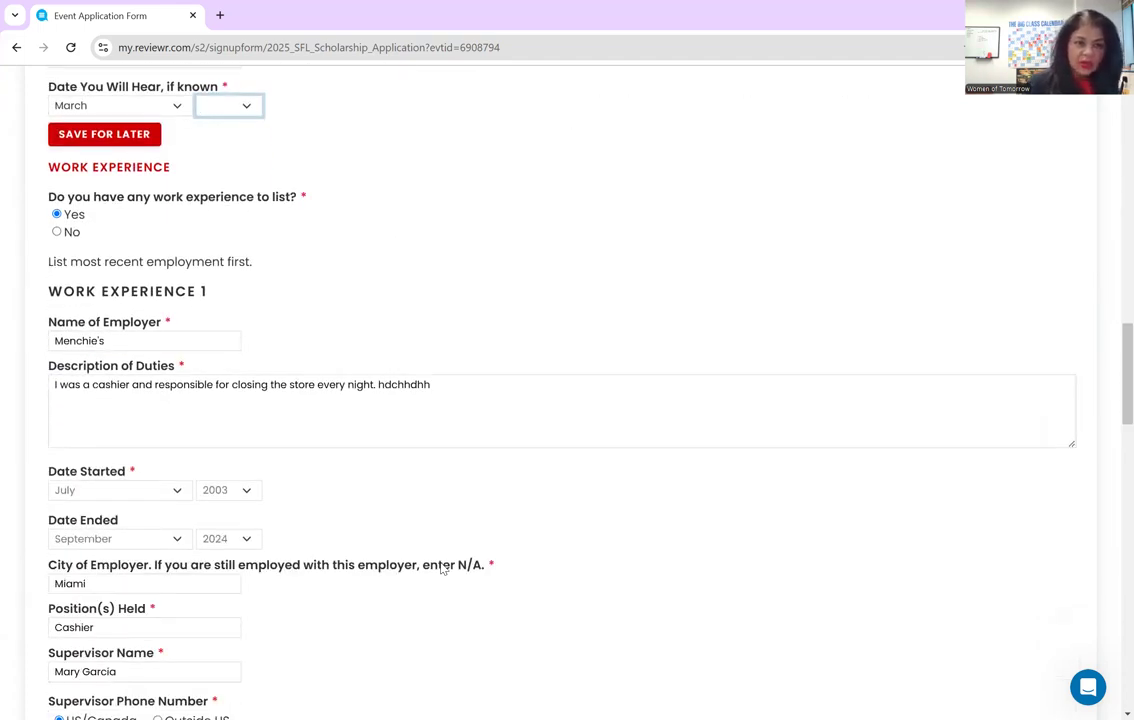
- Set the FBLA activity's end date to January 2025
{"action": "scroll", "coordinate": [442, 569], "scroll_direction": "up", "scroll_amount": 20}
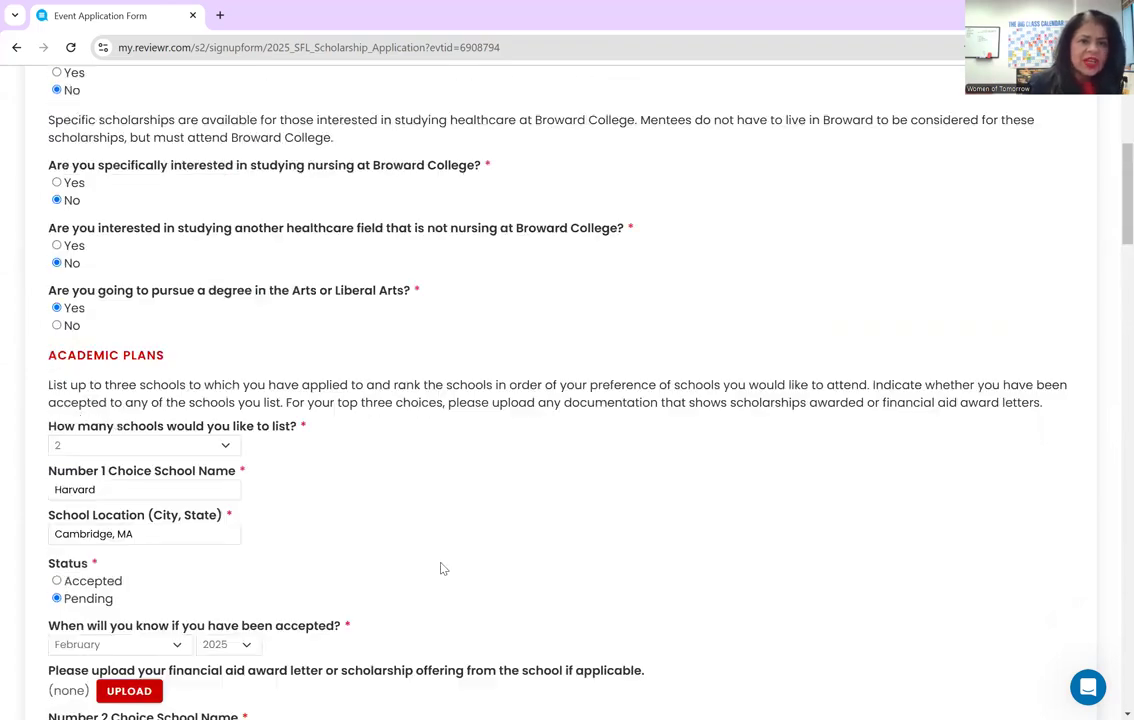
{"action": "scroll", "coordinate": [442, 569], "scroll_direction": "up", "scroll_amount": 1}
{"action": "scroll", "coordinate": [442, 569], "scroll_direction": "down", "scroll_amount": 12}
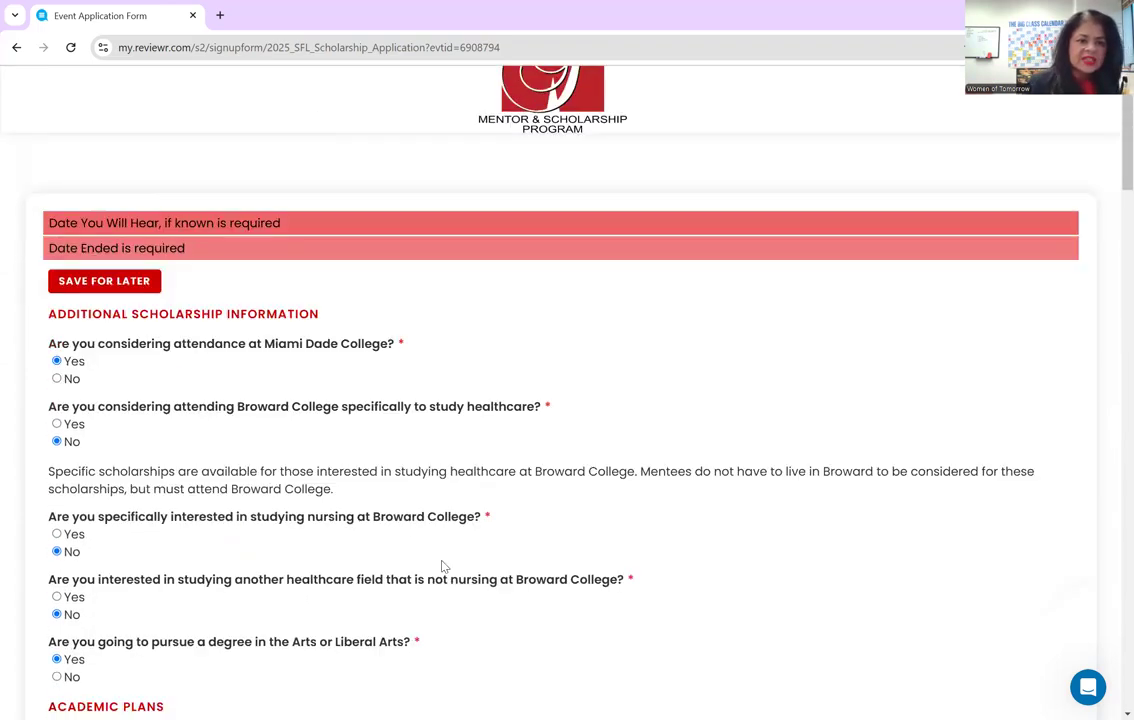
{"action": "scroll", "coordinate": [445, 565], "scroll_direction": "down", "scroll_amount": 4}
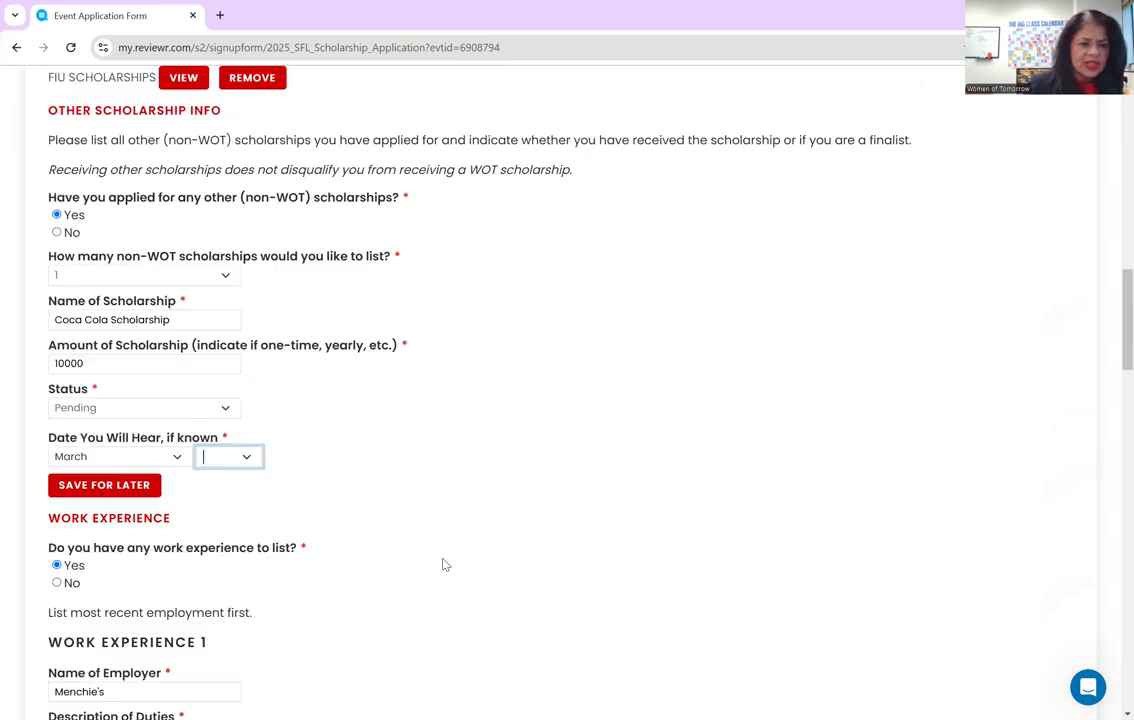
{"action": "scroll", "coordinate": [445, 565], "scroll_direction": "down", "scroll_amount": 2}
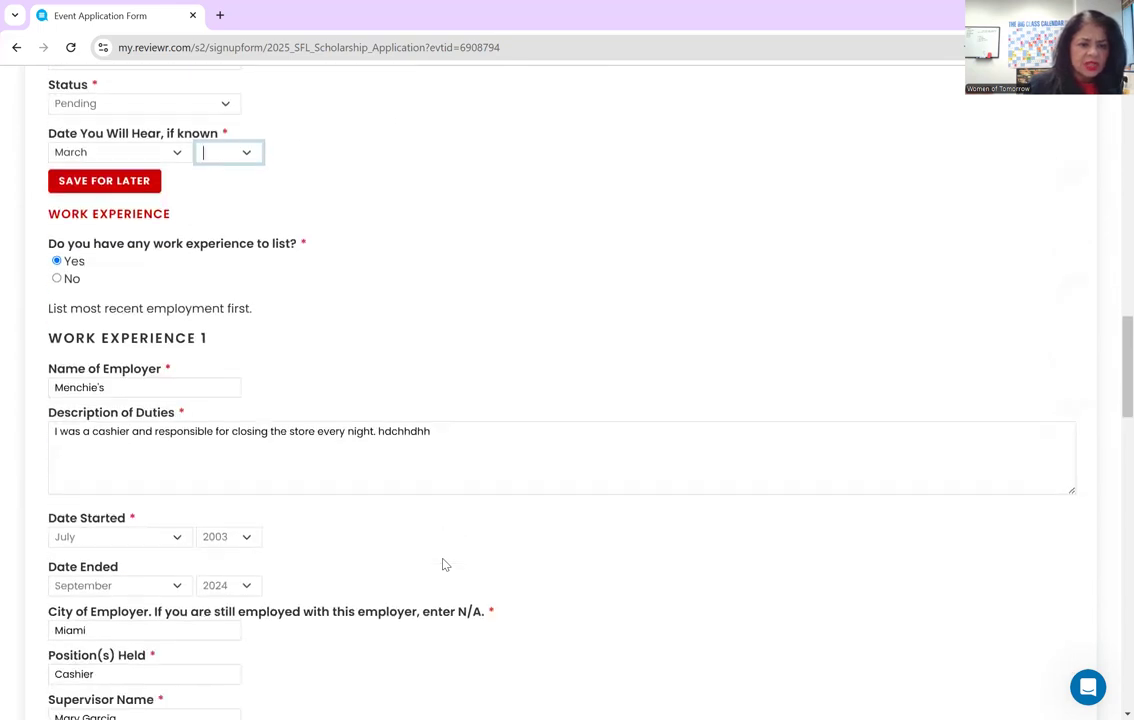
{"action": "scroll", "coordinate": [445, 565], "scroll_direction": "down", "scroll_amount": 4}
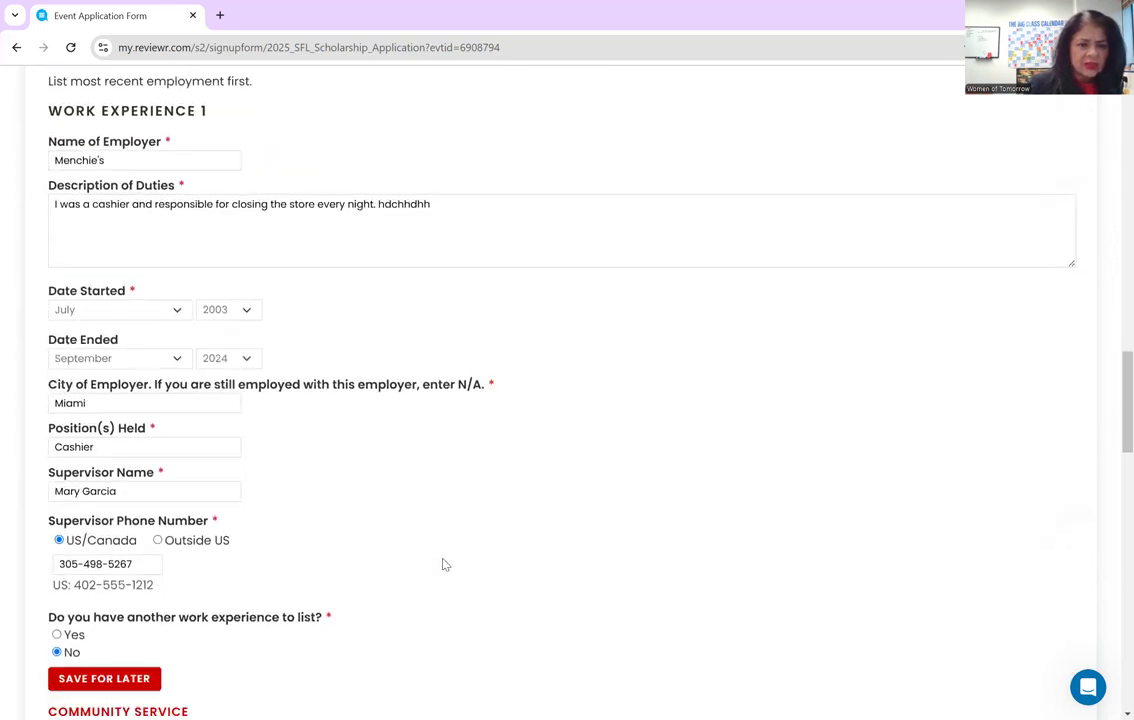
{"action": "scroll", "coordinate": [445, 565], "scroll_direction": "down", "scroll_amount": 1}
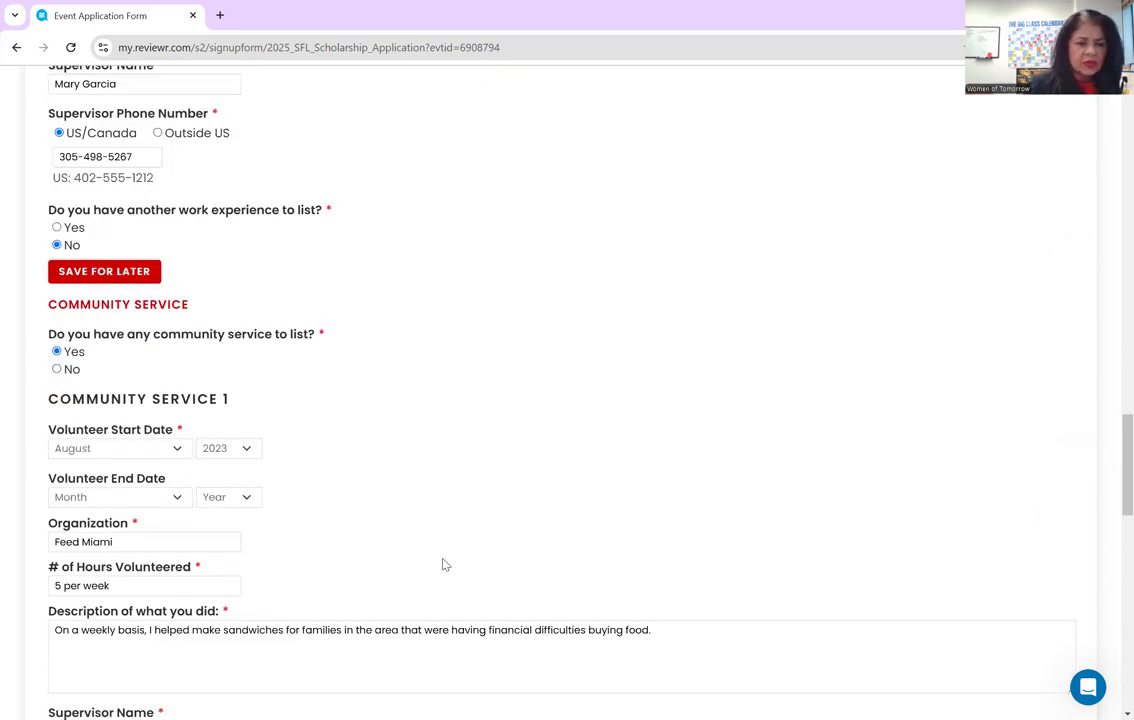
{"action": "scroll", "coordinate": [445, 565], "scroll_direction": "down", "scroll_amount": 1}
{"action": "scroll", "coordinate": [445, 565], "scroll_direction": "down", "scroll_amount": 2}
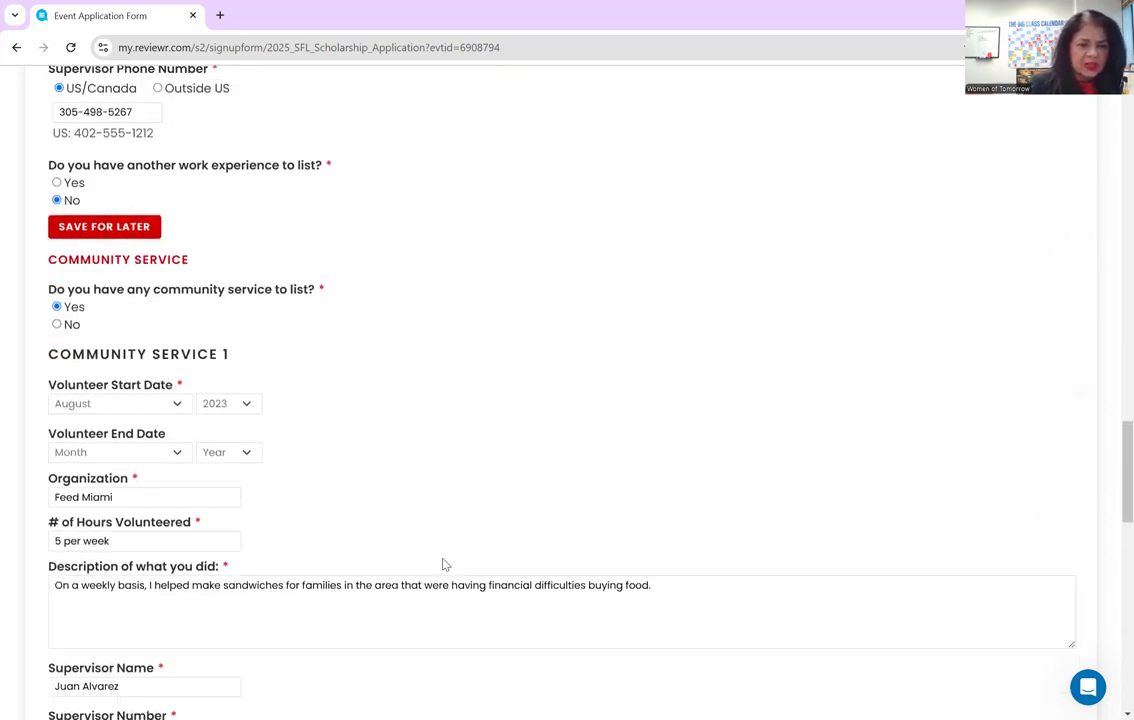
{"action": "scroll", "coordinate": [445, 565], "scroll_direction": "down", "scroll_amount": 2}
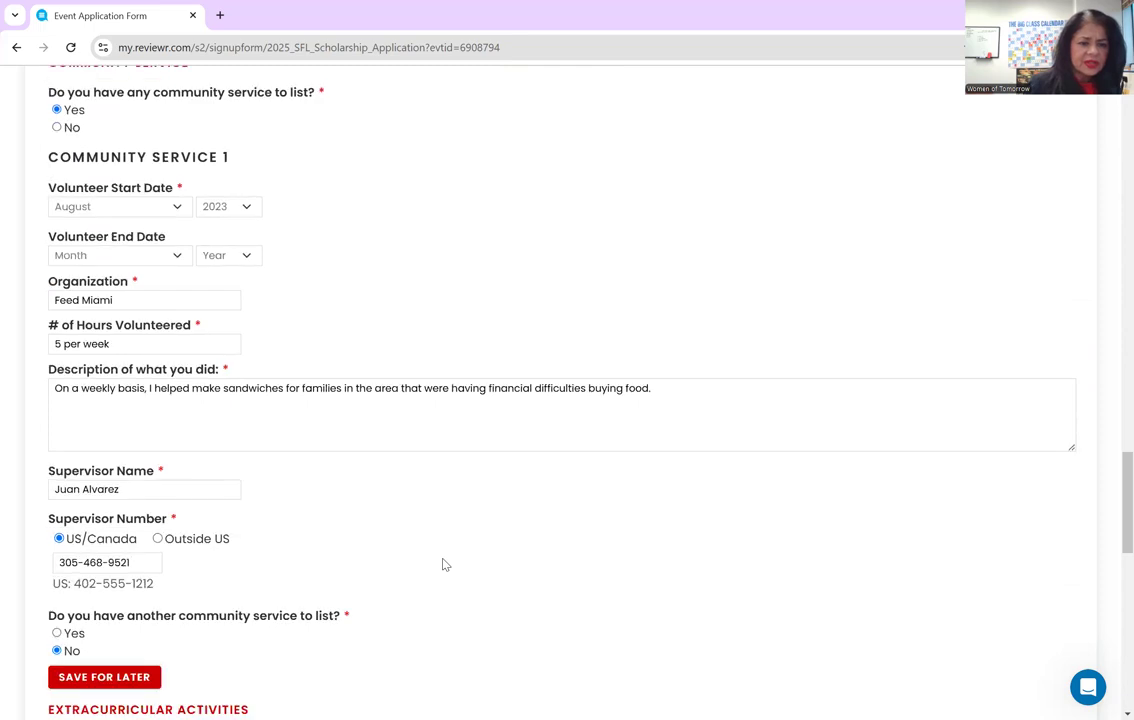
{"action": "scroll", "coordinate": [445, 565], "scroll_direction": "down", "scroll_amount": 3}
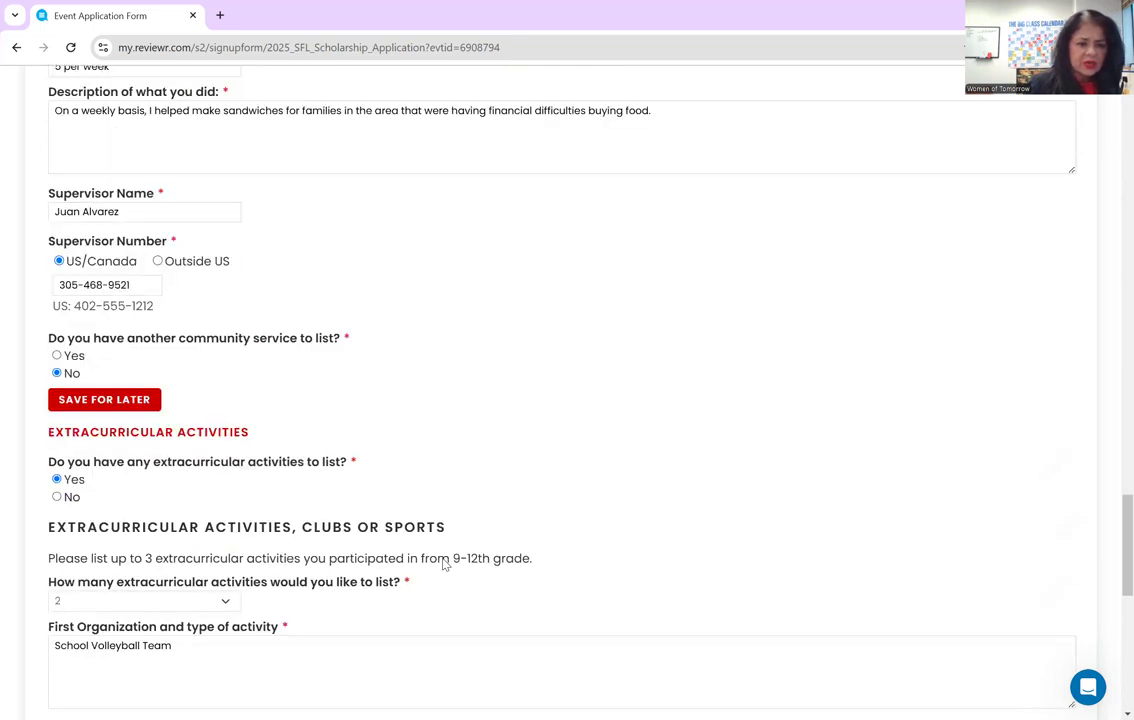
{"action": "scroll", "coordinate": [445, 565], "scroll_direction": "down", "scroll_amount": 5}
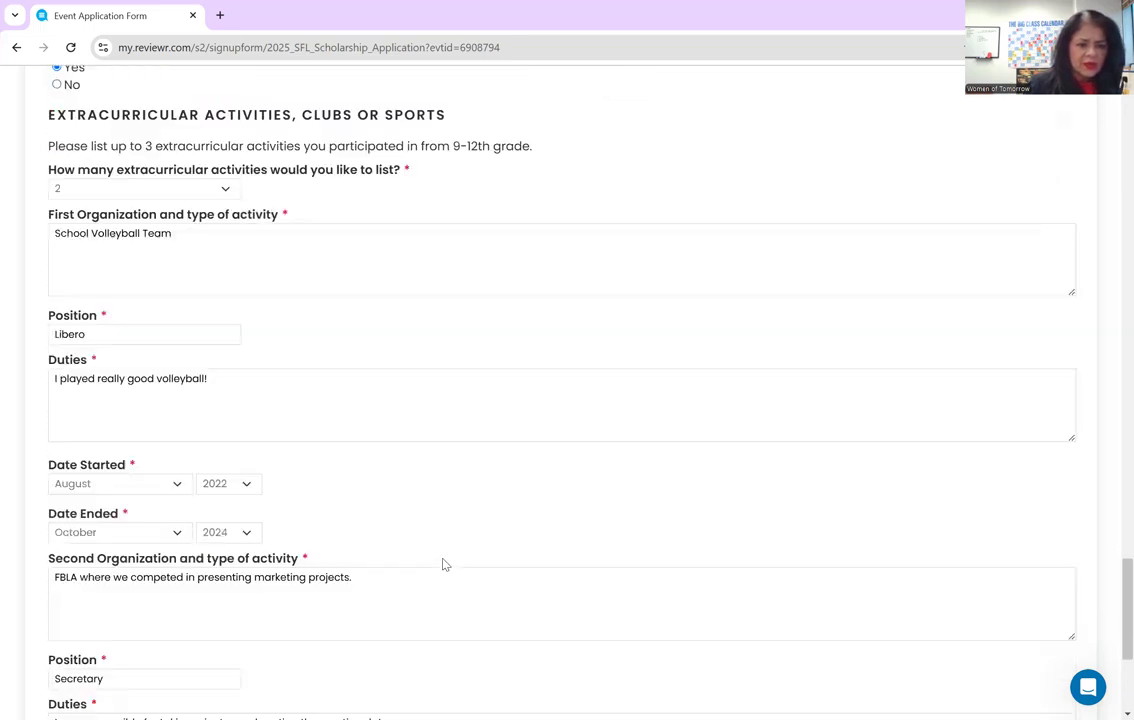
{"action": "scroll", "coordinate": [445, 565], "scroll_direction": "down", "scroll_amount": 1}
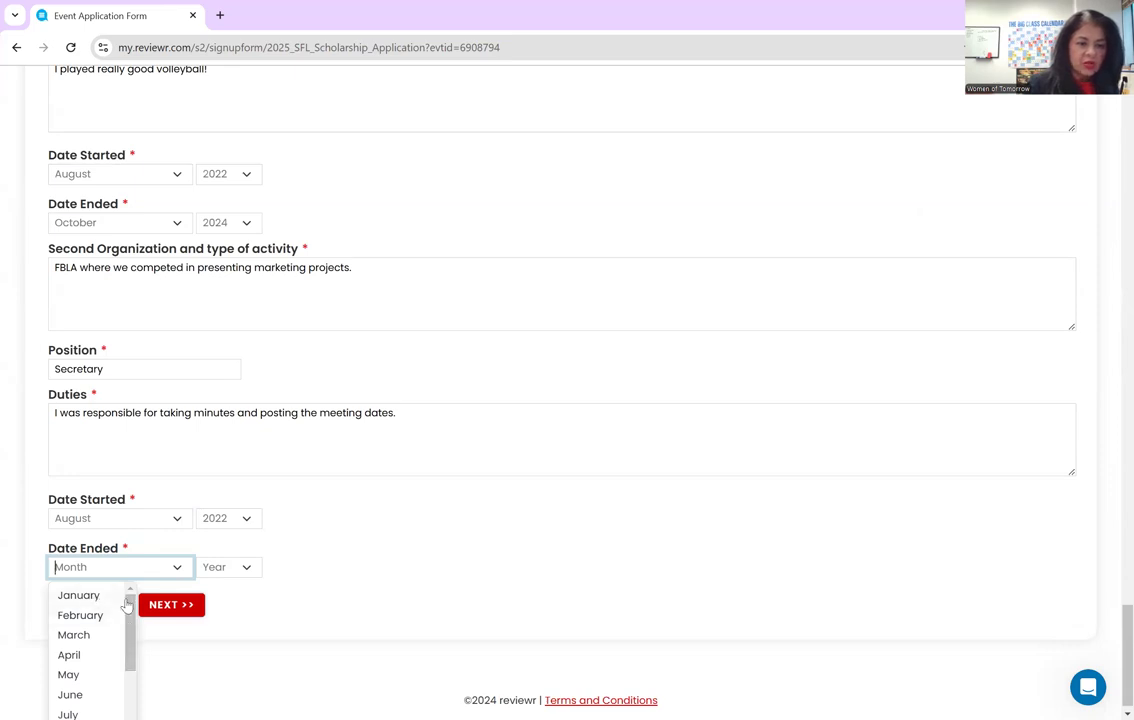
{"action": "left_click", "coordinate": [80, 596]}
{"action": "left_click", "coordinate": [232, 572]}
{"action": "left_click_drag", "start_coordinate": [248, 609], "coordinate": [248, 667]}
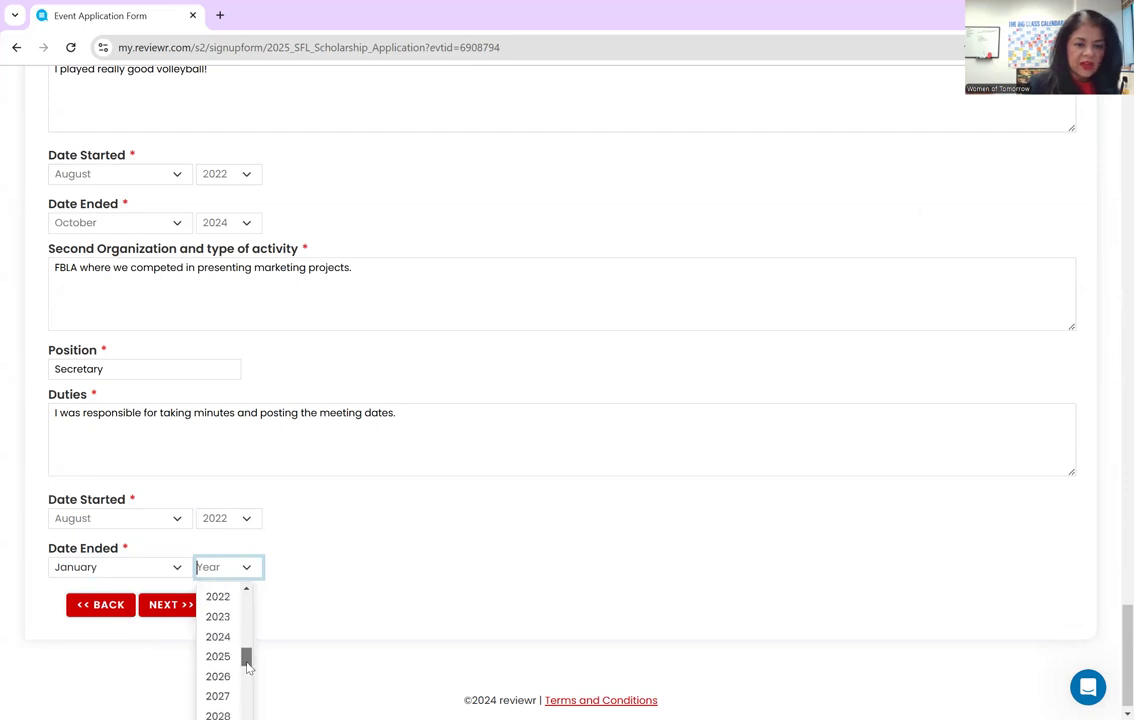
{"action": "left_click", "coordinate": [218, 620]}
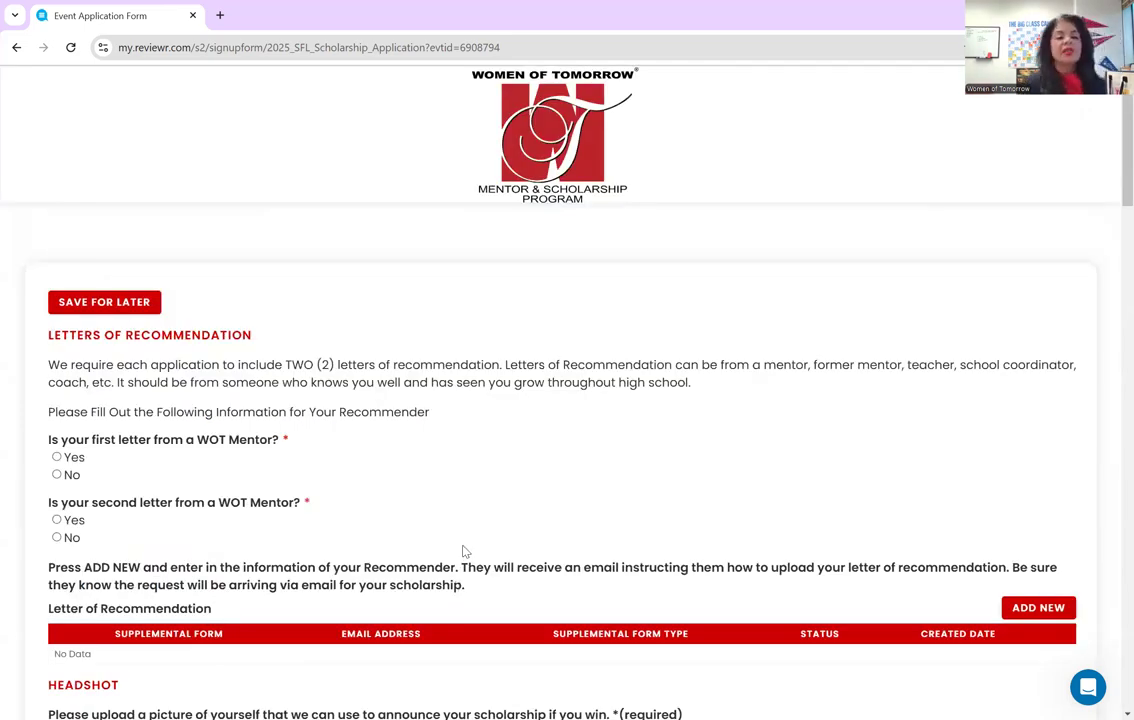
- Answer Yes for the first letter coming from a WOT Mentor and No for the second
{"action": "scroll", "coordinate": [380, 415], "scroll_direction": "down", "scroll_amount": 1}
{"action": "scroll", "coordinate": [380, 412], "scroll_direction": "down", "scroll_amount": 6}
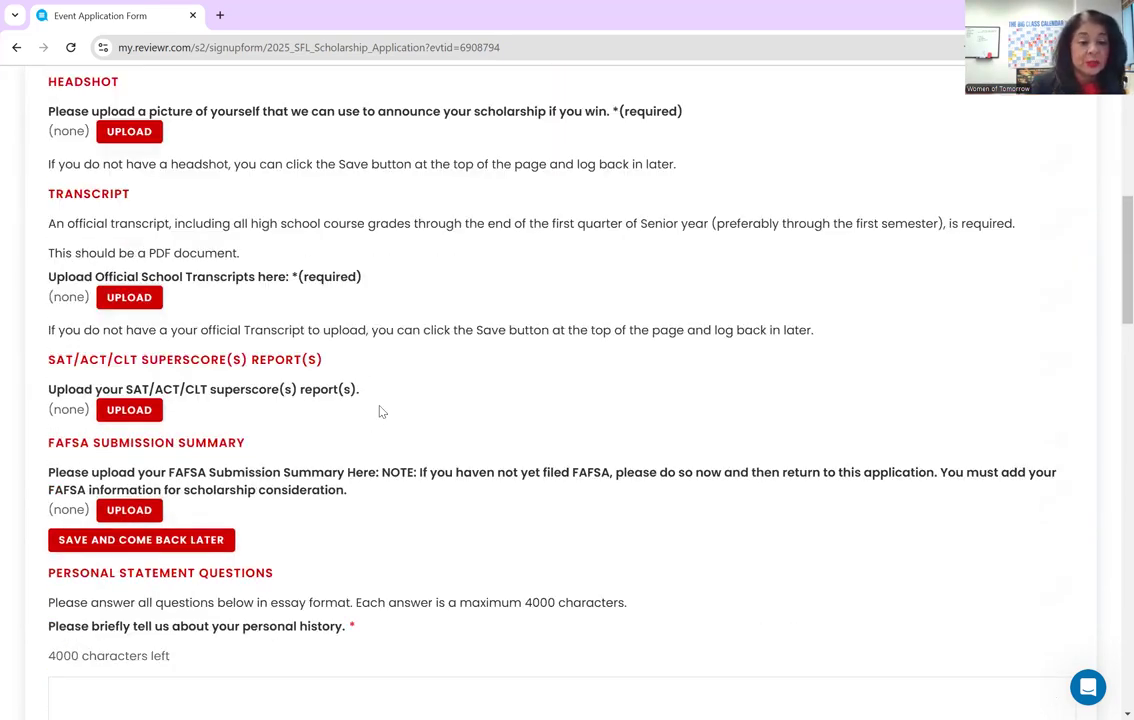
{"action": "scroll", "coordinate": [380, 410], "scroll_direction": "up", "scroll_amount": 5}
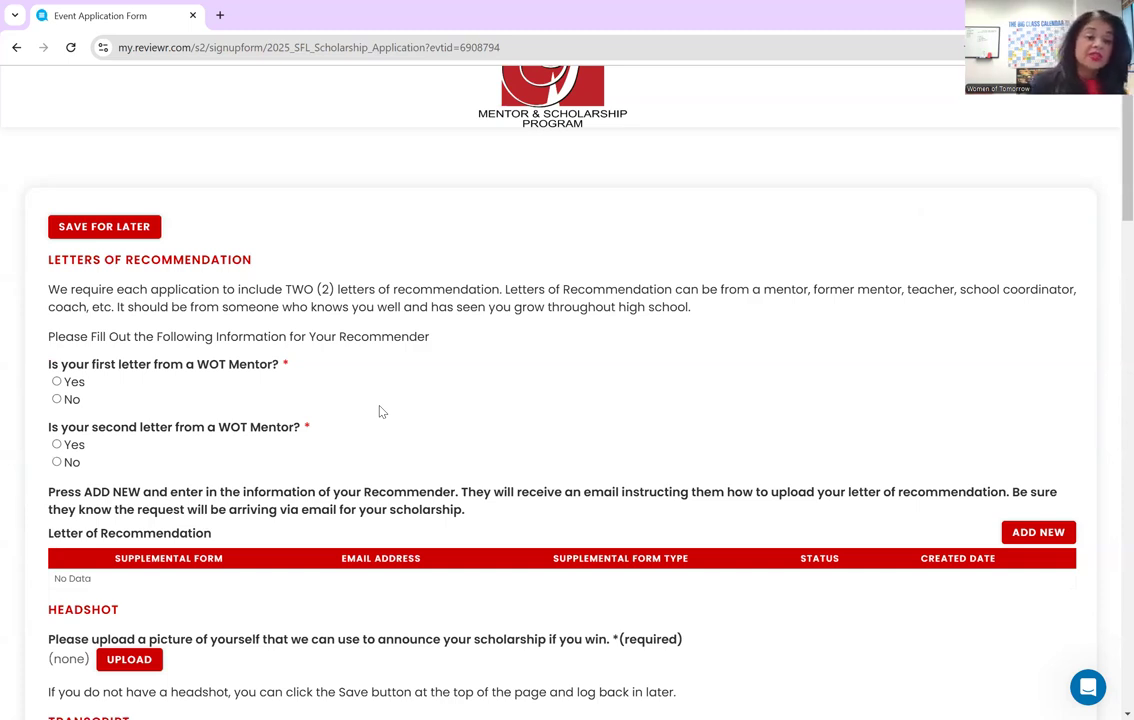
{"action": "left_click", "coordinate": [56, 381]}
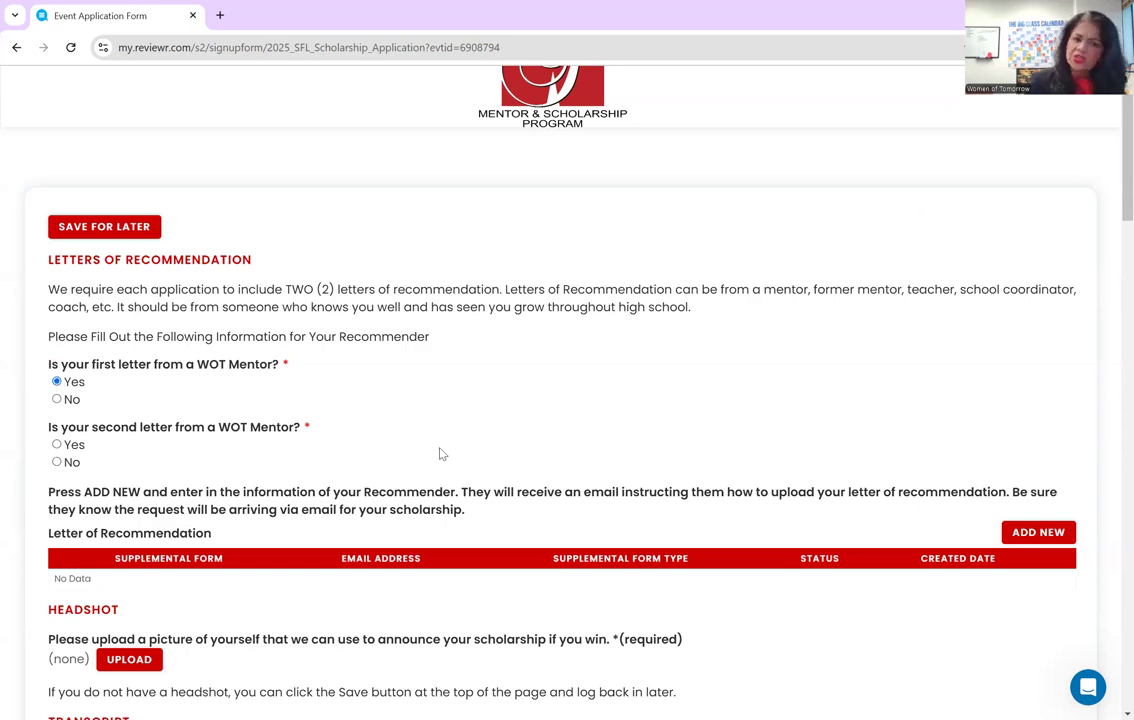
{"action": "left_click", "coordinate": [56, 461]}
{"action": "scroll", "coordinate": [434, 431], "scroll_direction": "down", "scroll_amount": 1}
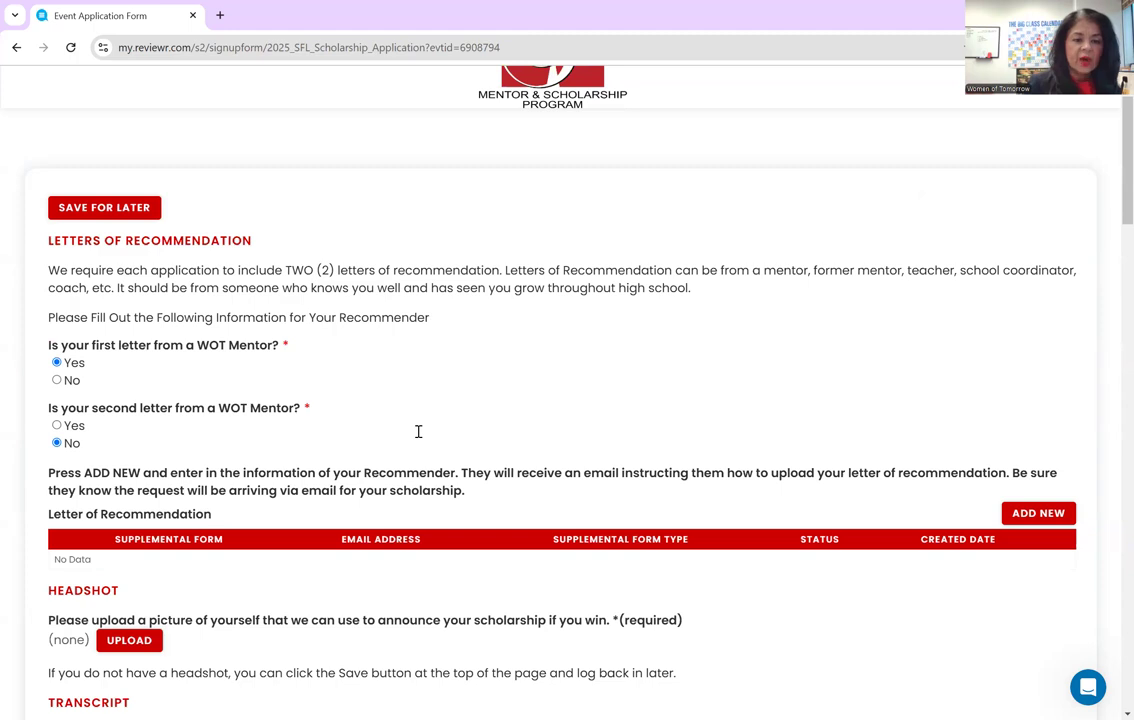
{"action": "scroll", "coordinate": [280, 473], "scroll_direction": "down", "scroll_amount": 1}
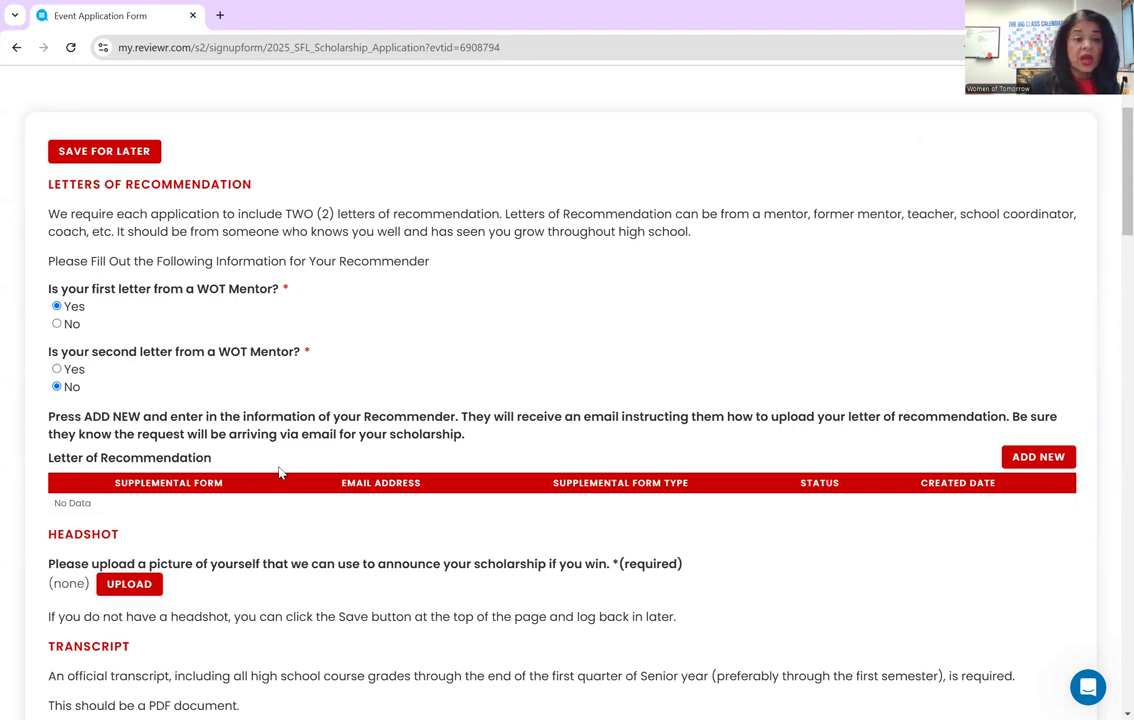
- Add a new recommender, entering their first name, last name and e-mail address
{"action": "left_click", "coordinate": [1034, 458]}
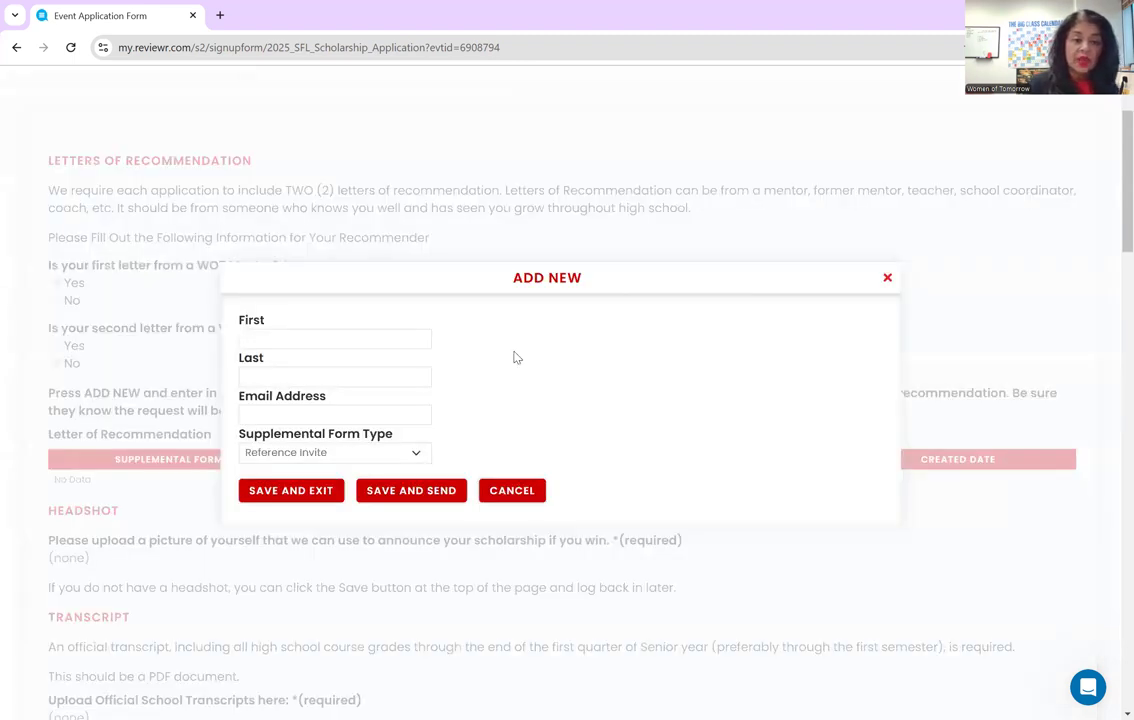
{"action": "left_click", "coordinate": [418, 340]}
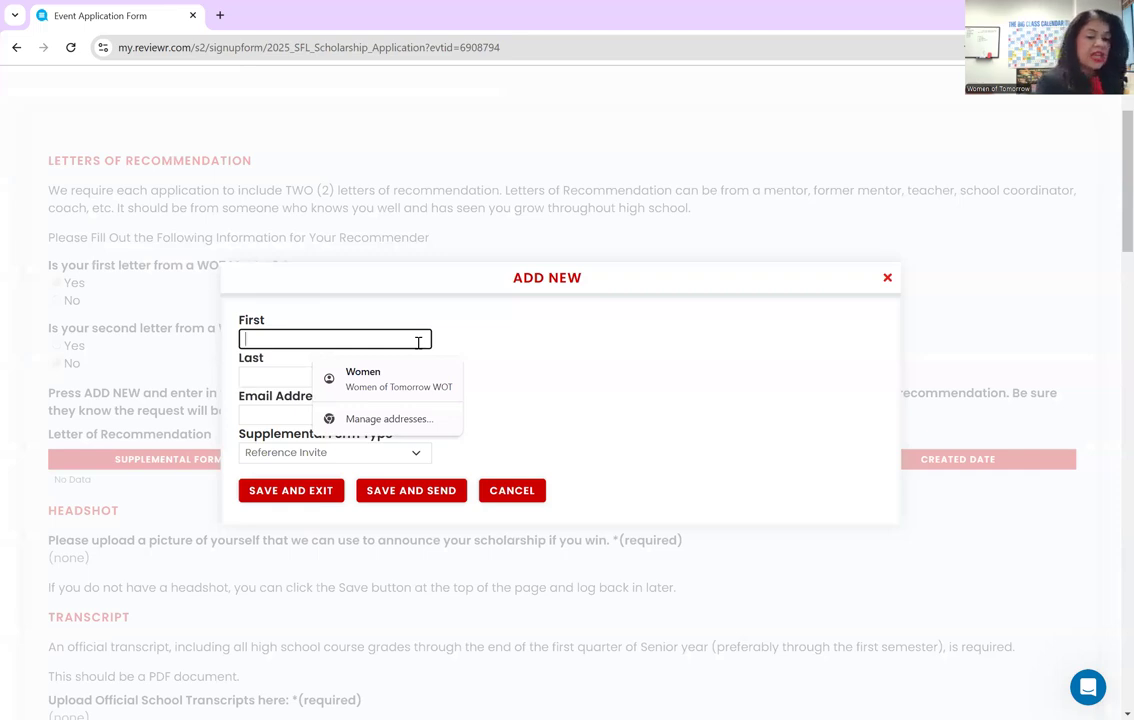
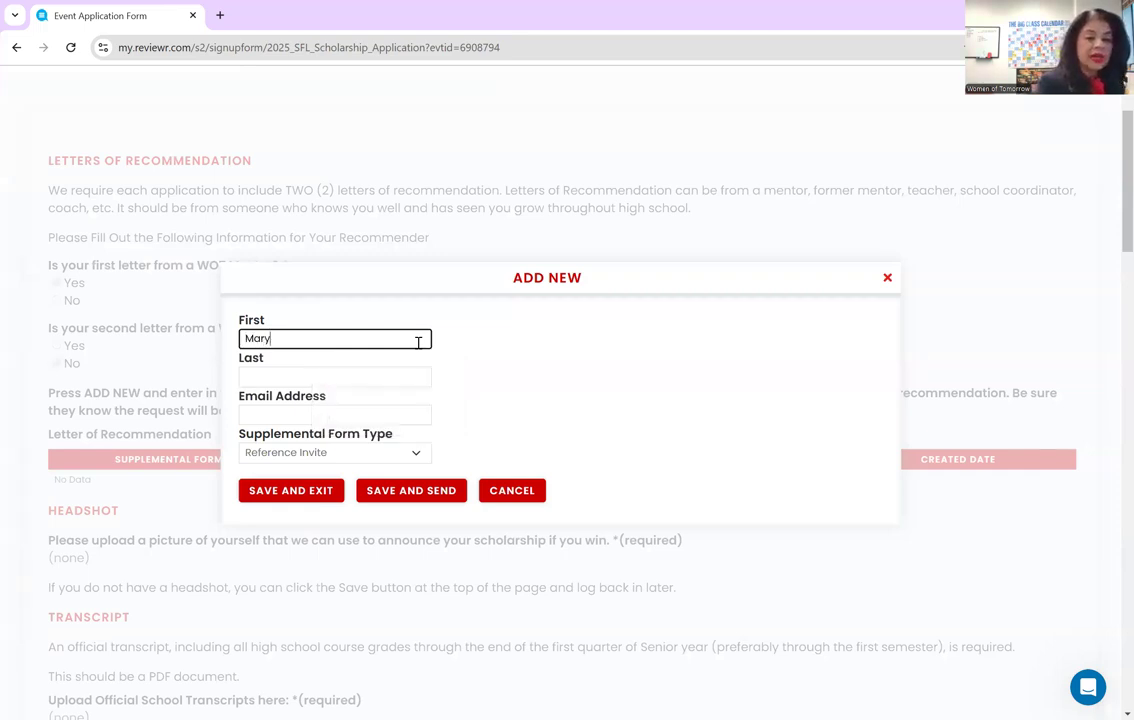
{"action": "key", "text": "Tab"}
{"action": "key", "text": "Tab"}
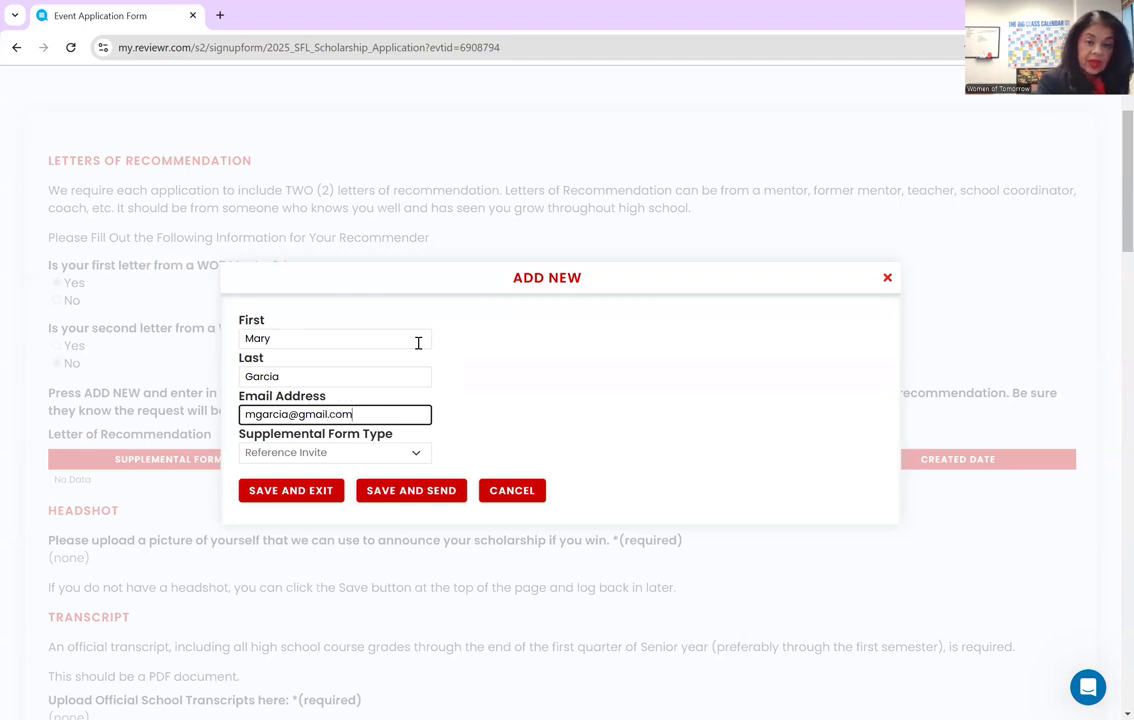
{"action": "key", "text": "Tab"}
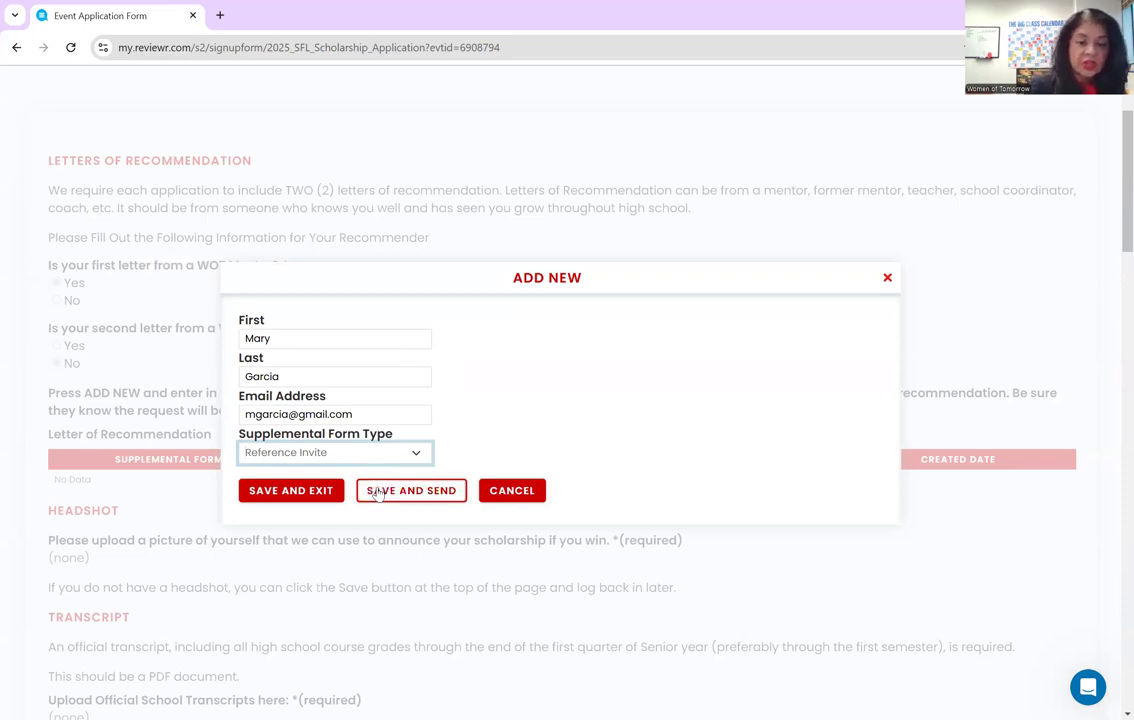
- Keep the Reference Invite form type, then save the entry and send the invitation
{"action": "left_click", "coordinate": [378, 493]}
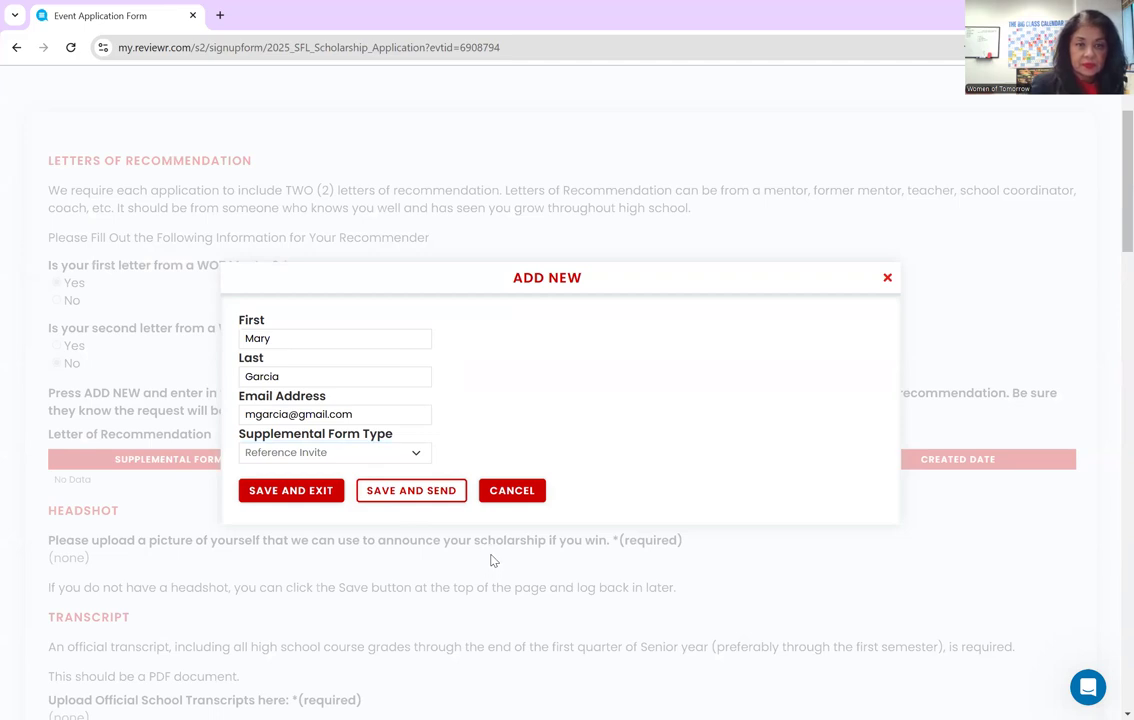
{"action": "left_click", "coordinate": [329, 490]}
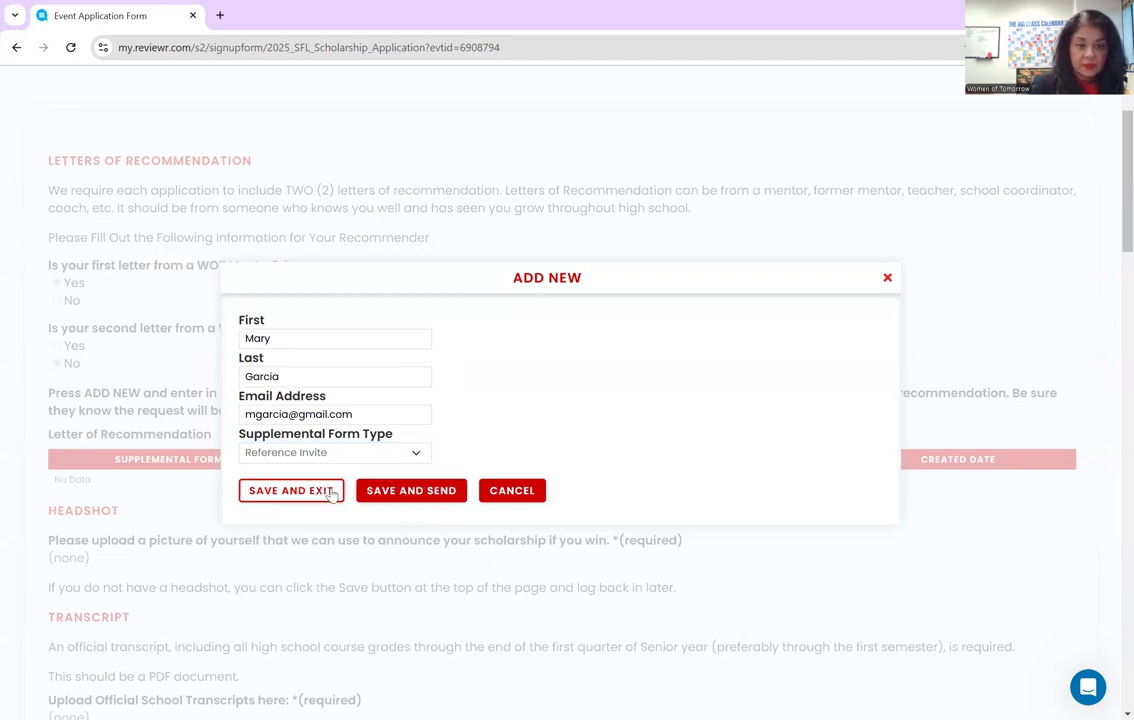
{"action": "left_click", "coordinate": [455, 497]}
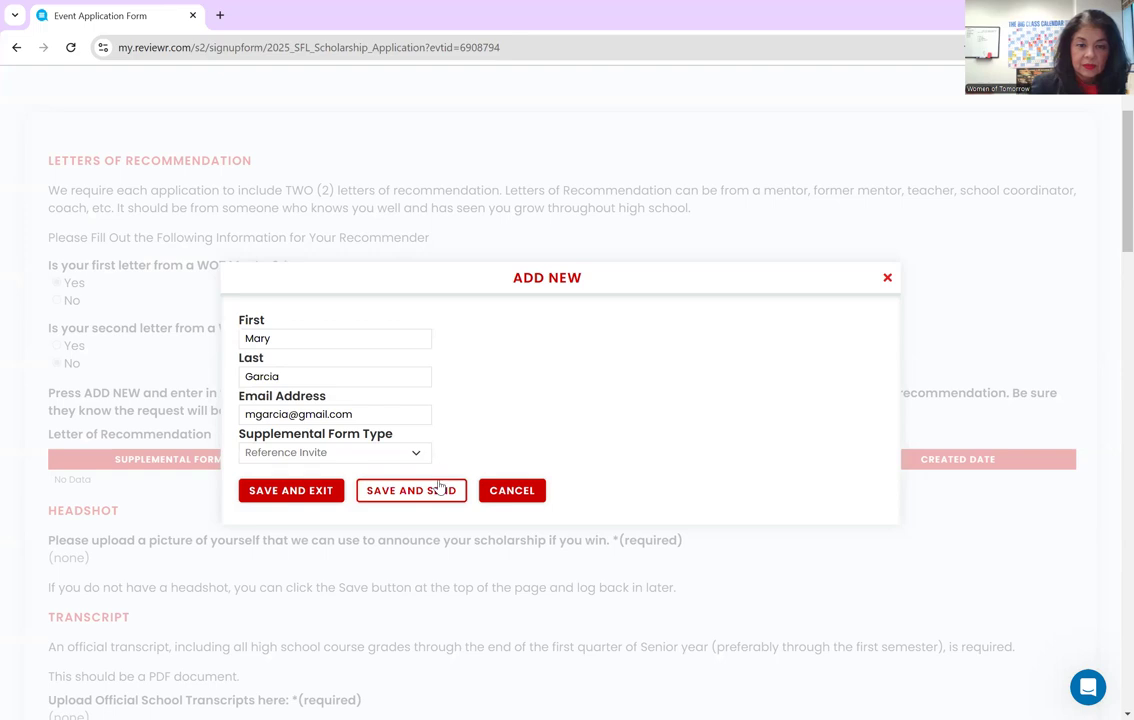
{"action": "left_click", "coordinate": [887, 278]}
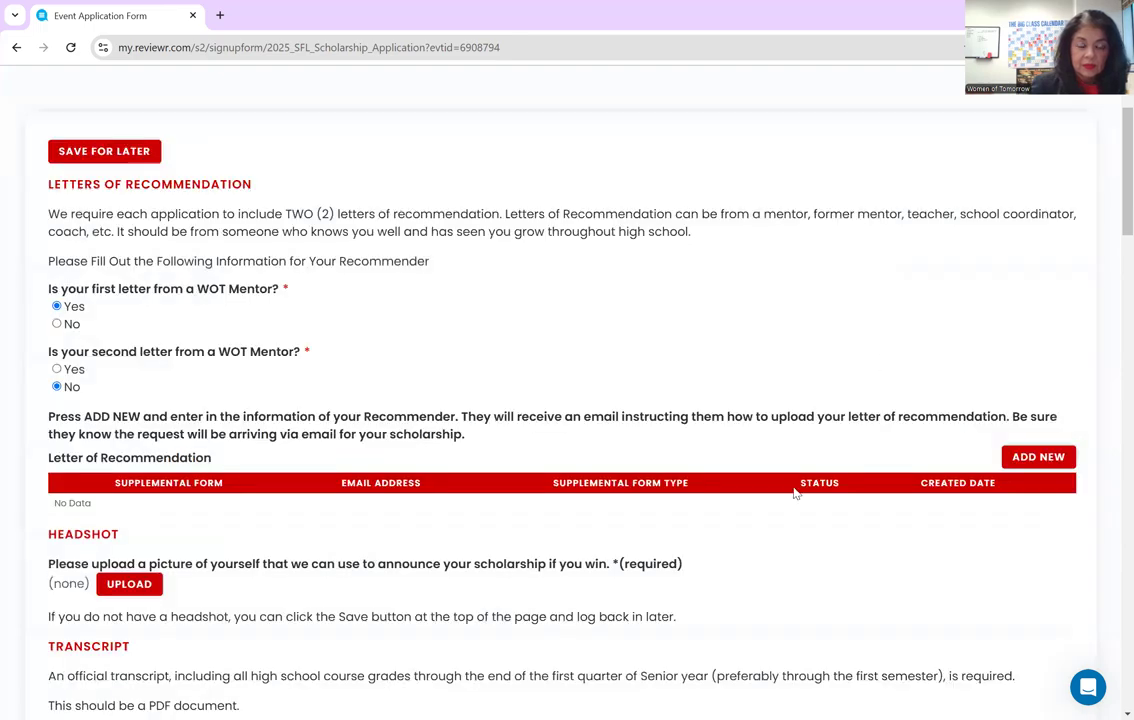
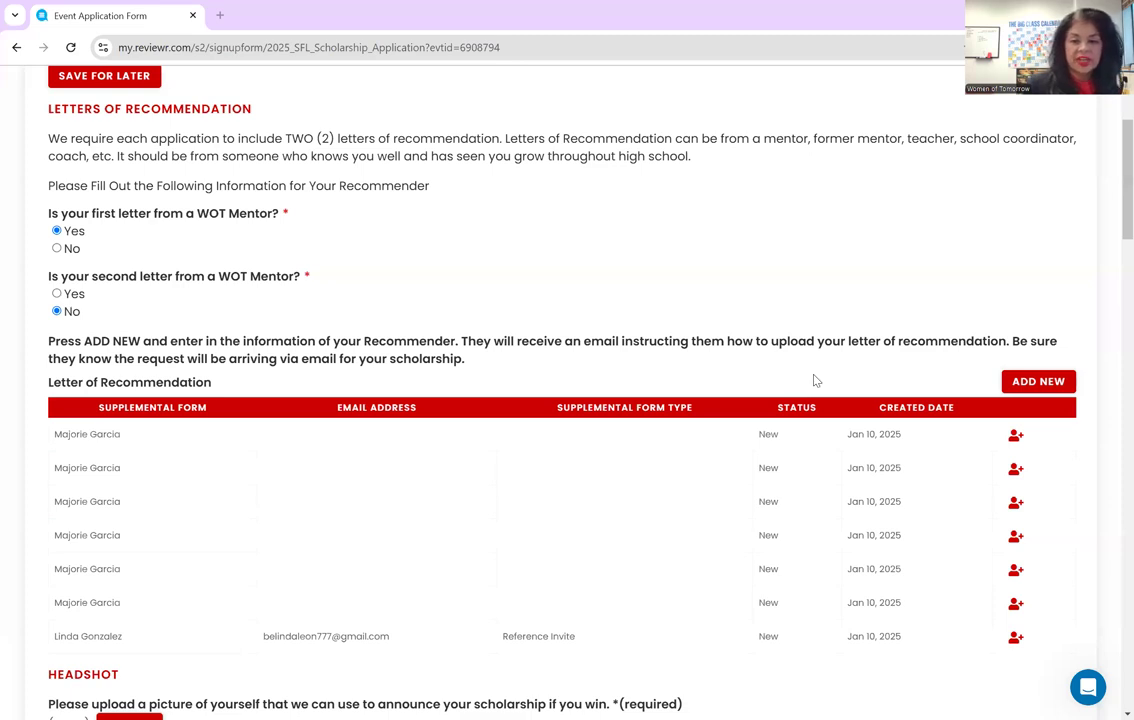
- Add another recommender with their first name, last name and e-mail, and send the reference invite
{"action": "left_click", "coordinate": [1013, 384]}
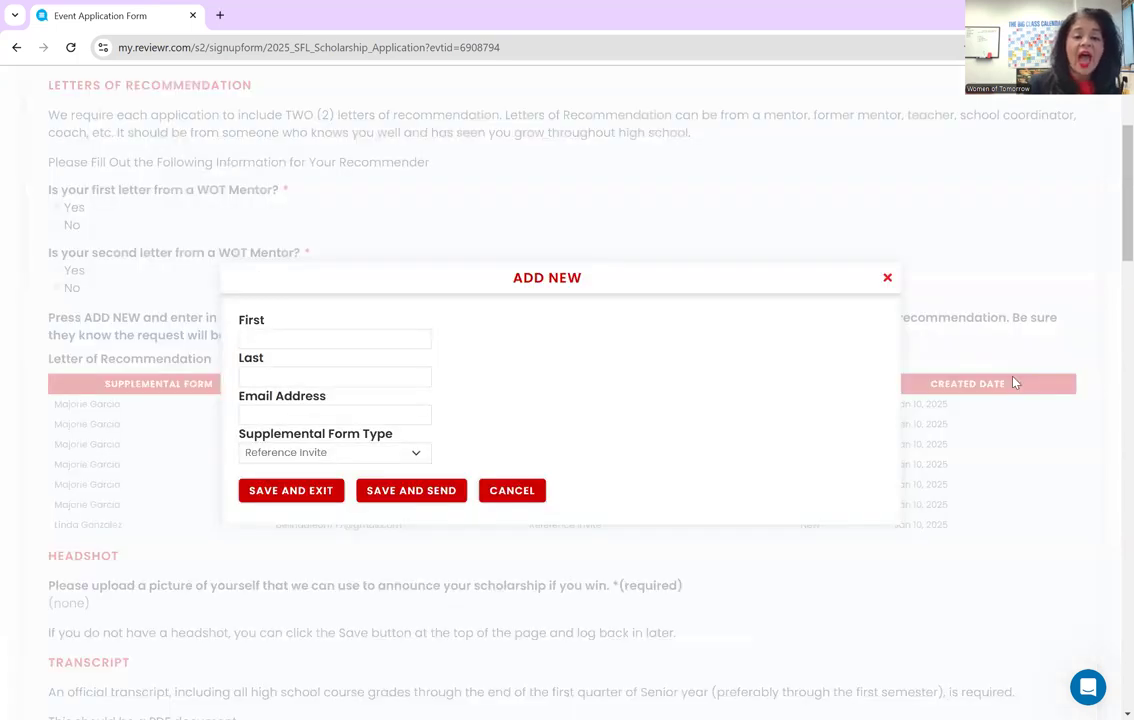
{"action": "left_click", "coordinate": [377, 337]}
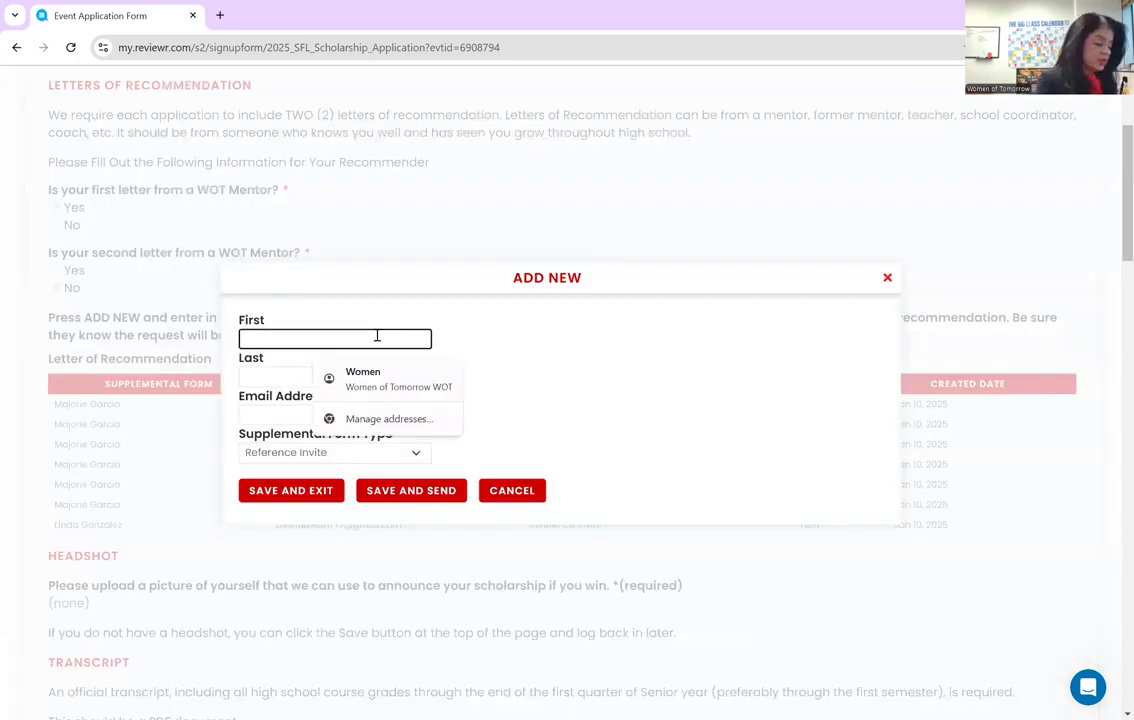
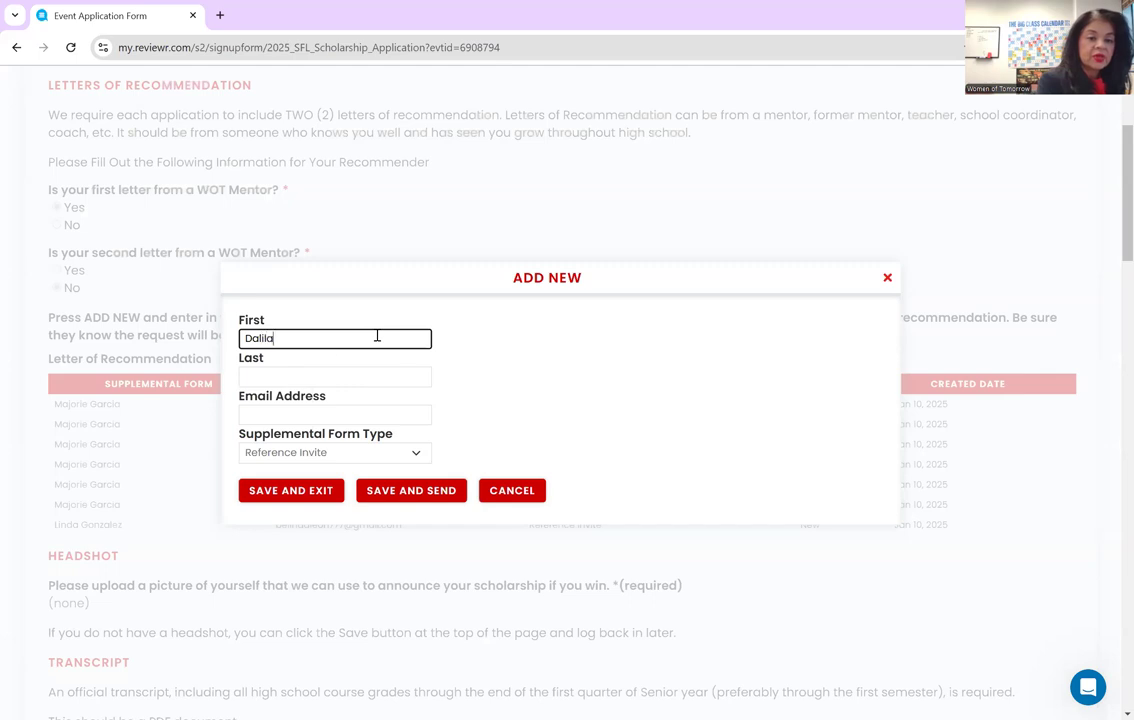
{"action": "key", "text": "Tab"}
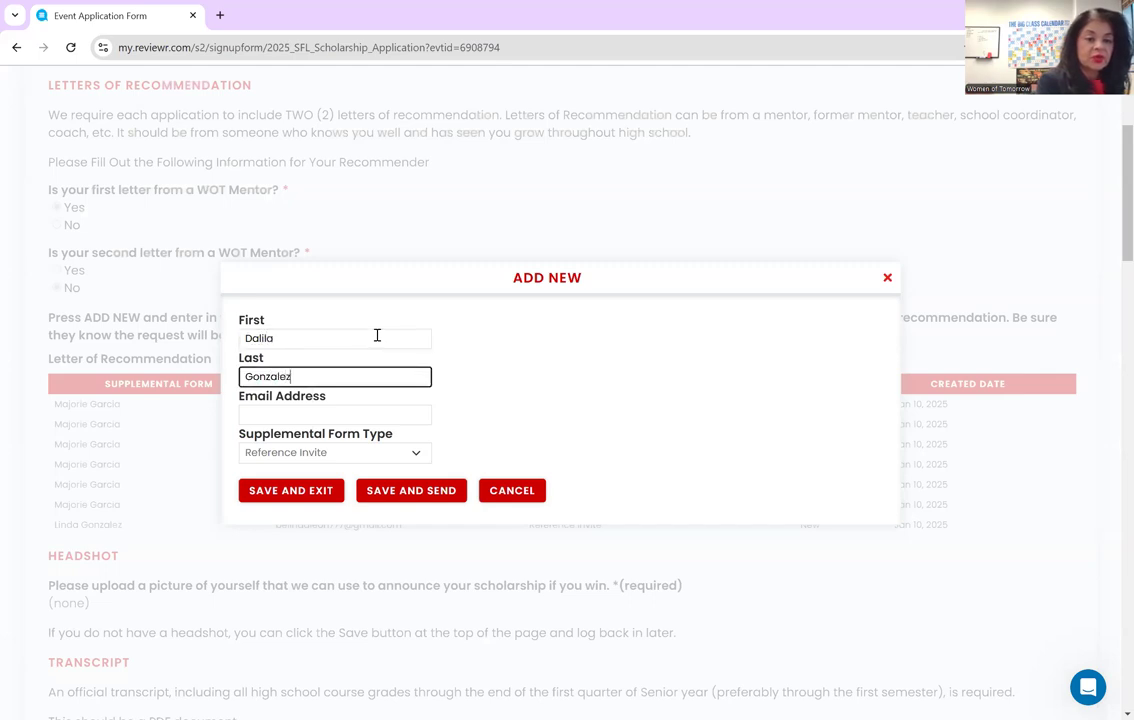
{"action": "key", "text": "Tab"}
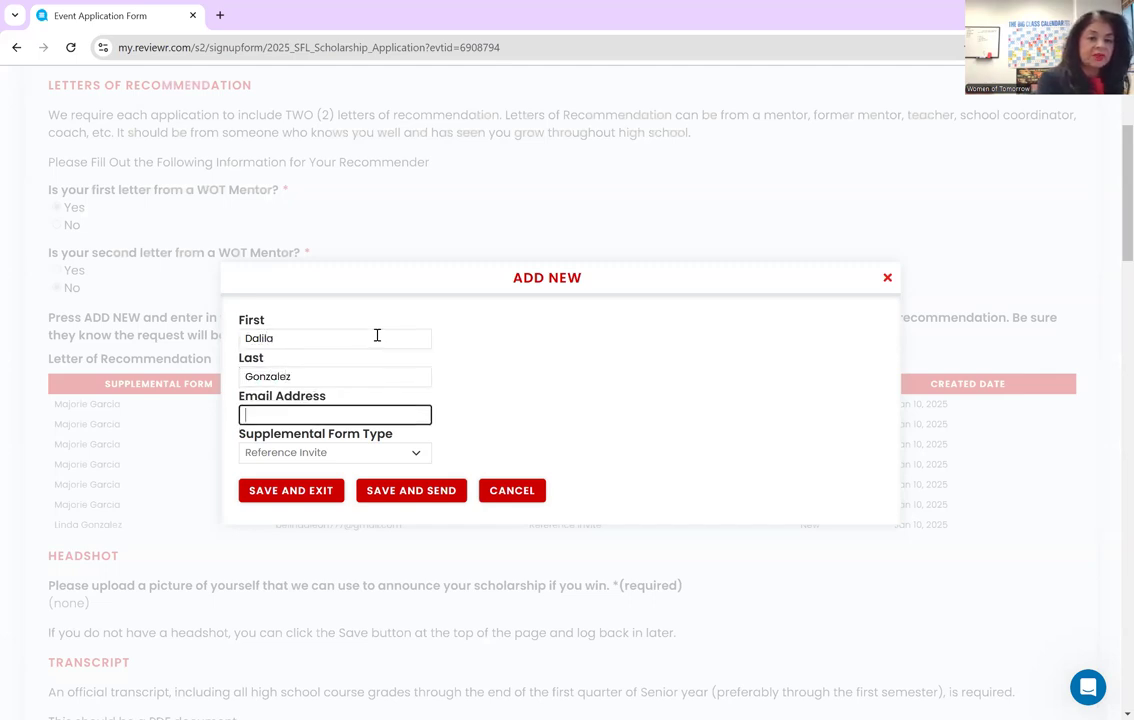
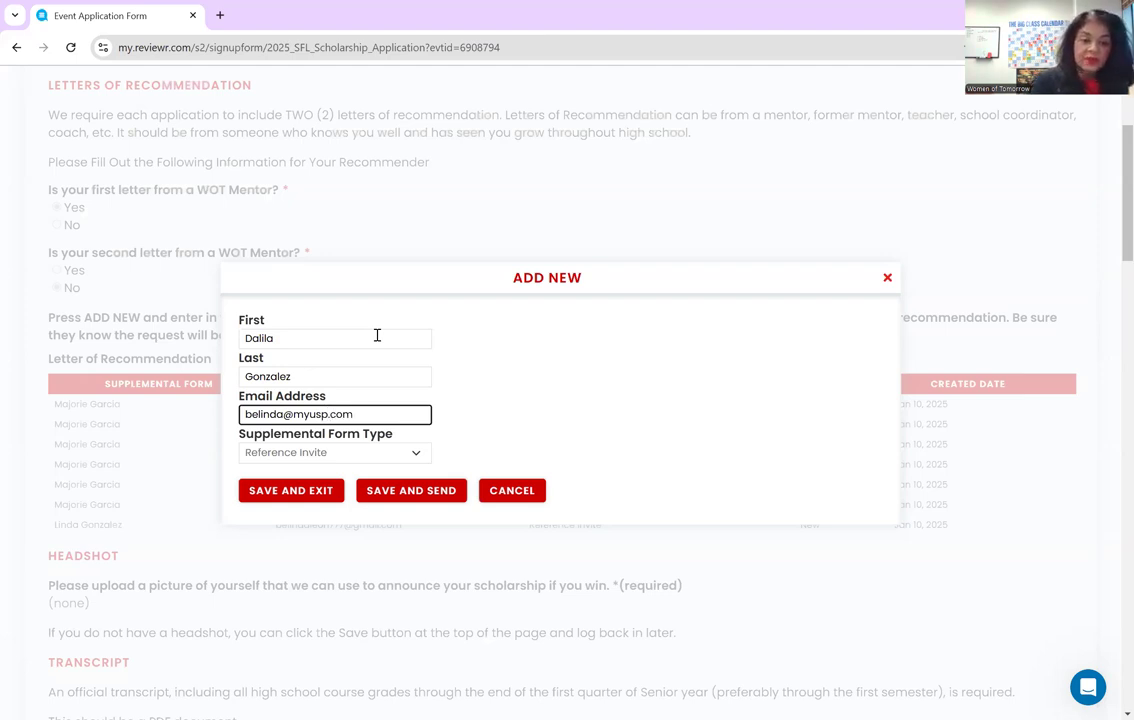
{"action": "left_click", "coordinate": [393, 495]}
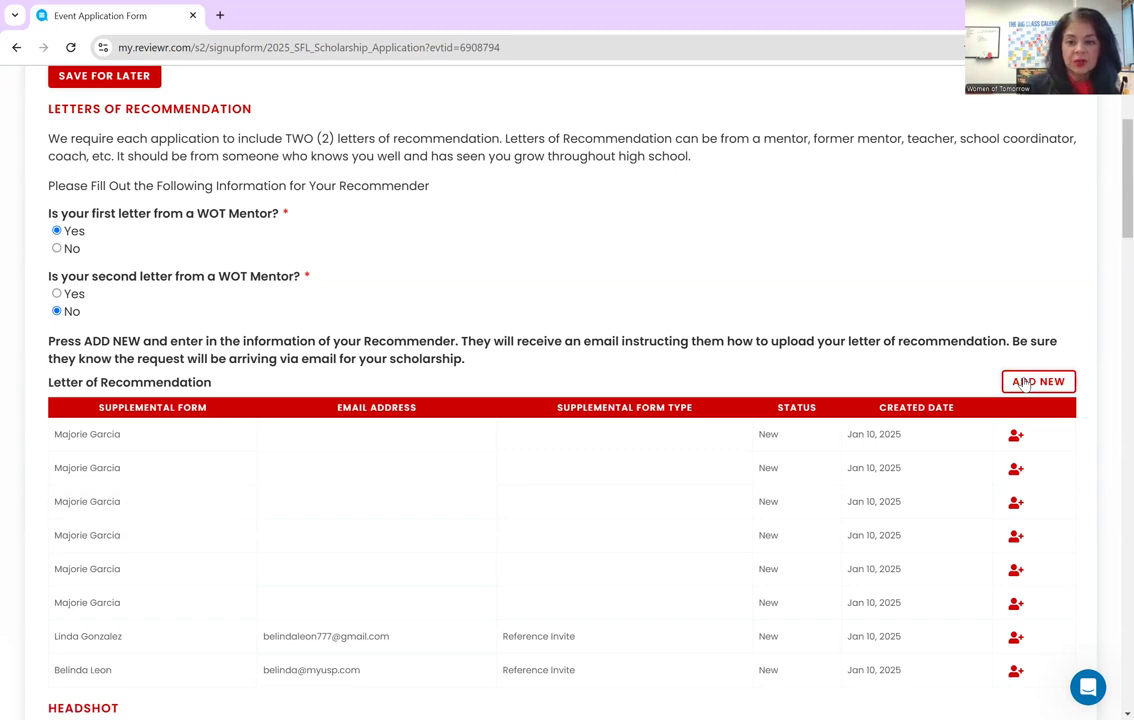
- Upload the WINNER' image as the Headshot attachment, named MY PICTURE
{"action": "scroll", "coordinate": [276, 453], "scroll_direction": "down", "scroll_amount": 1}
{"action": "scroll", "coordinate": [276, 453], "scroll_direction": "down", "scroll_amount": 4}
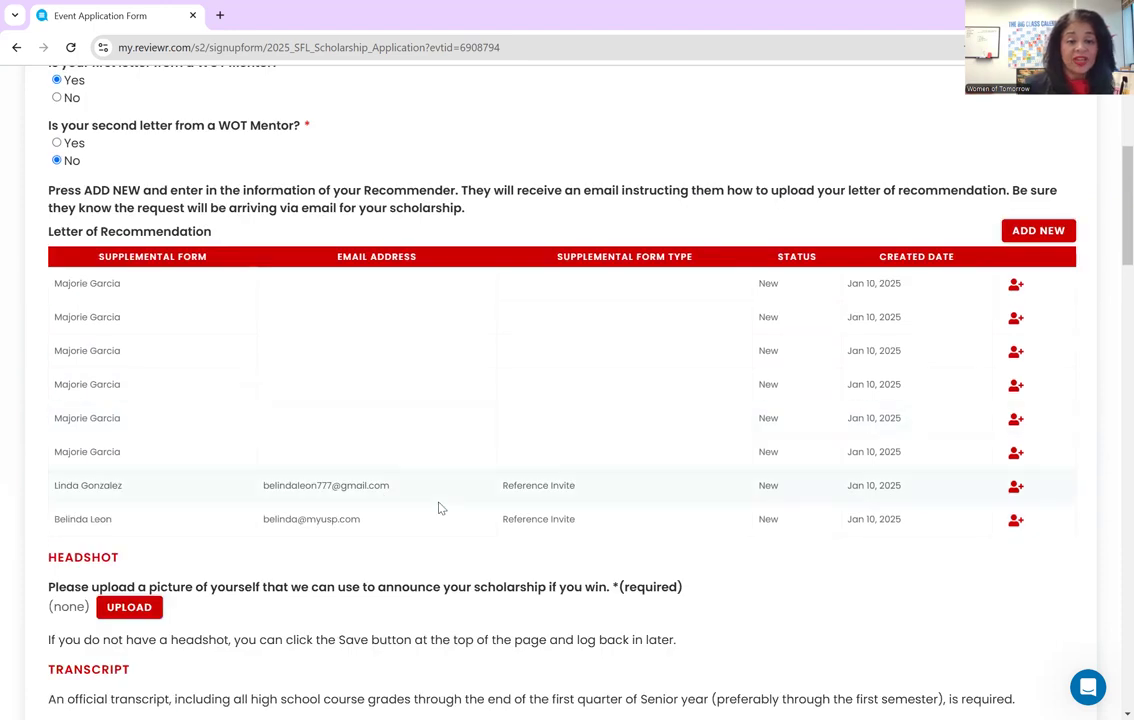
{"action": "scroll", "coordinate": [440, 508], "scroll_direction": "down", "scroll_amount": 5}
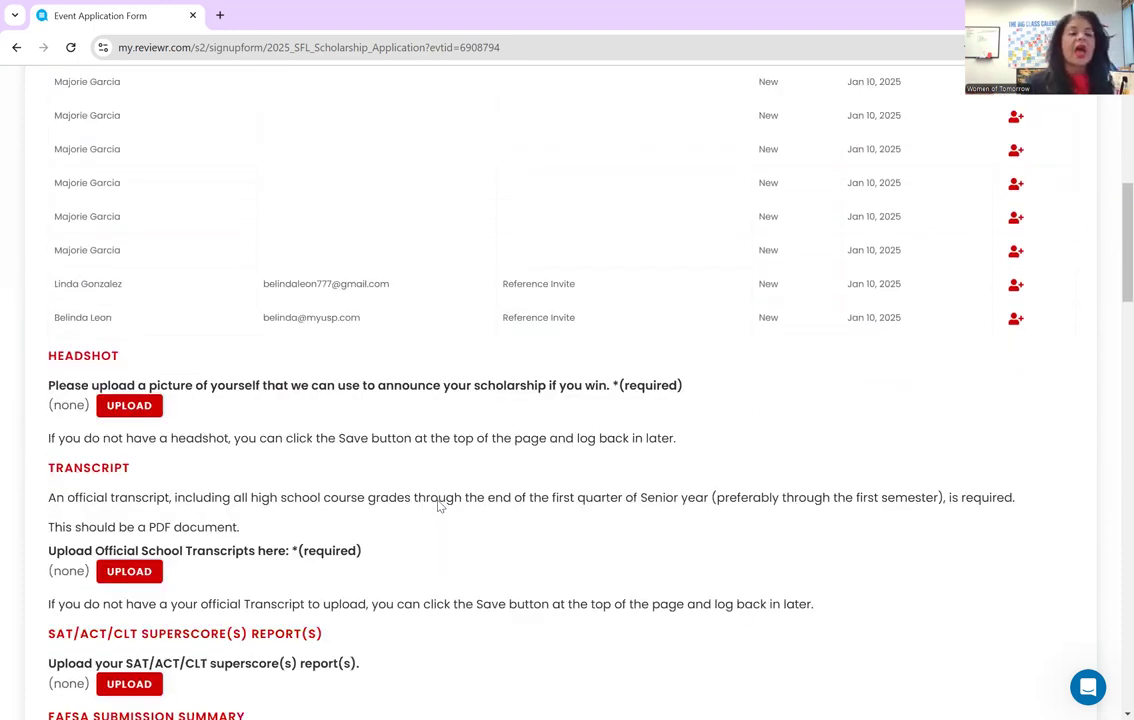
{"action": "scroll", "coordinate": [440, 505], "scroll_direction": "down", "scroll_amount": 2}
{"action": "scroll", "coordinate": [440, 497], "scroll_direction": "down", "scroll_amount": 3}
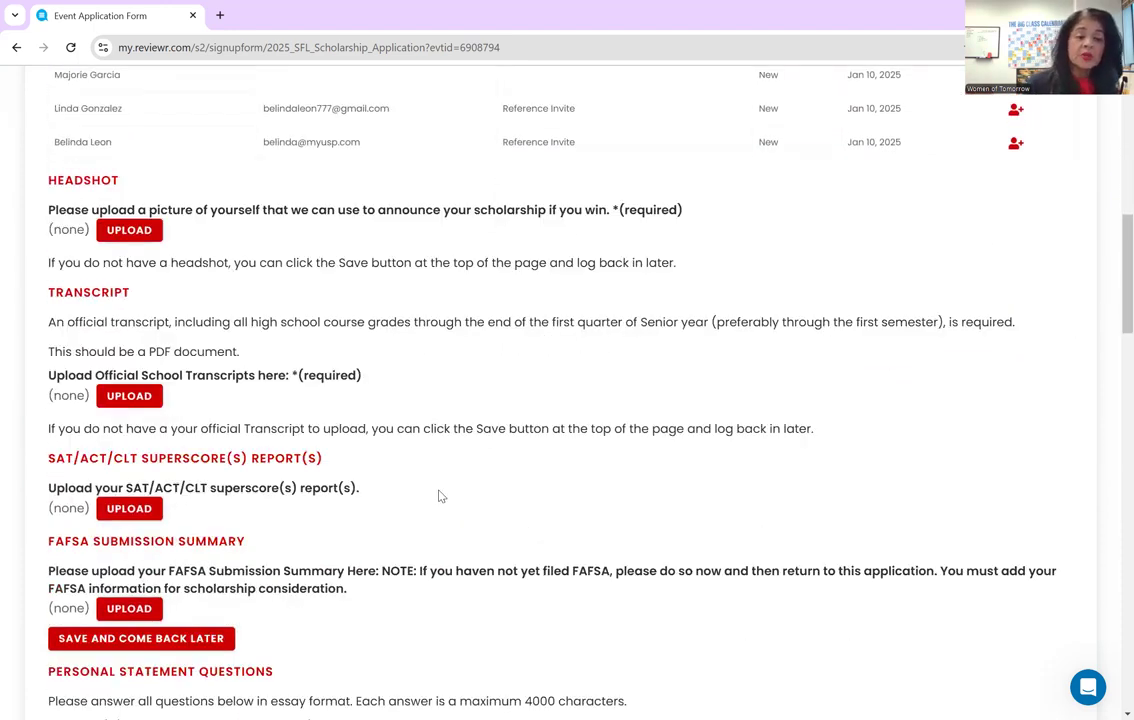
{"action": "scroll", "coordinate": [440, 496], "scroll_direction": "down", "scroll_amount": 2}
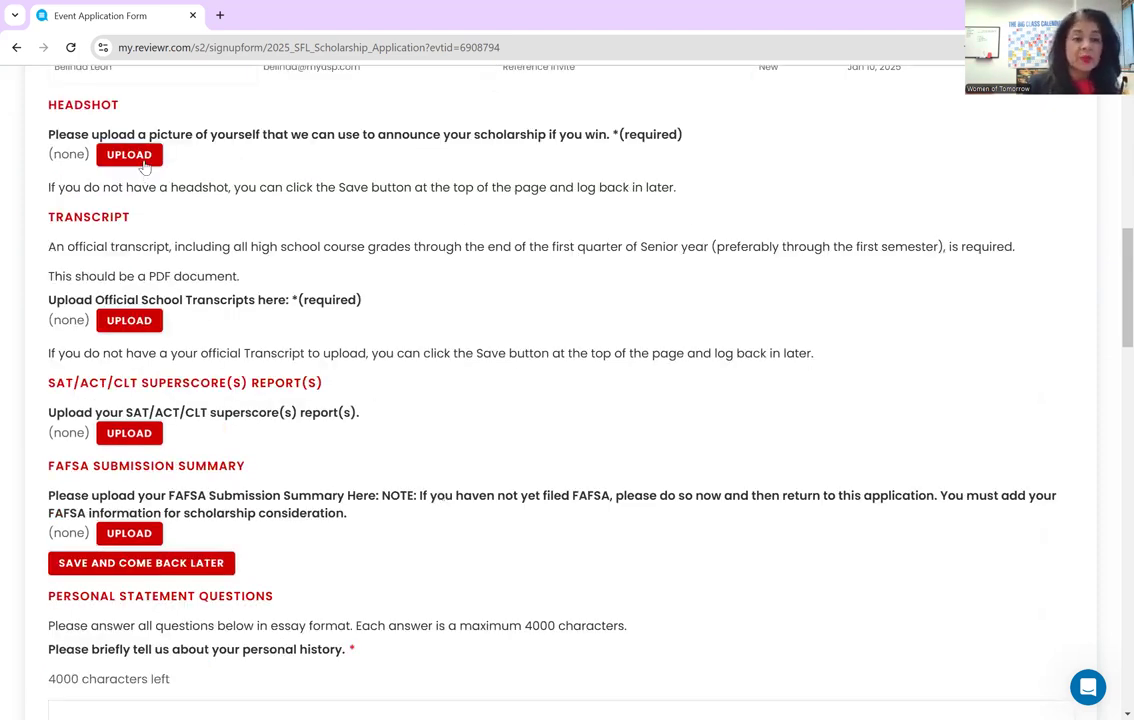
{"action": "left_click", "coordinate": [132, 154]}
{"action": "left_click", "coordinate": [277, 415]}
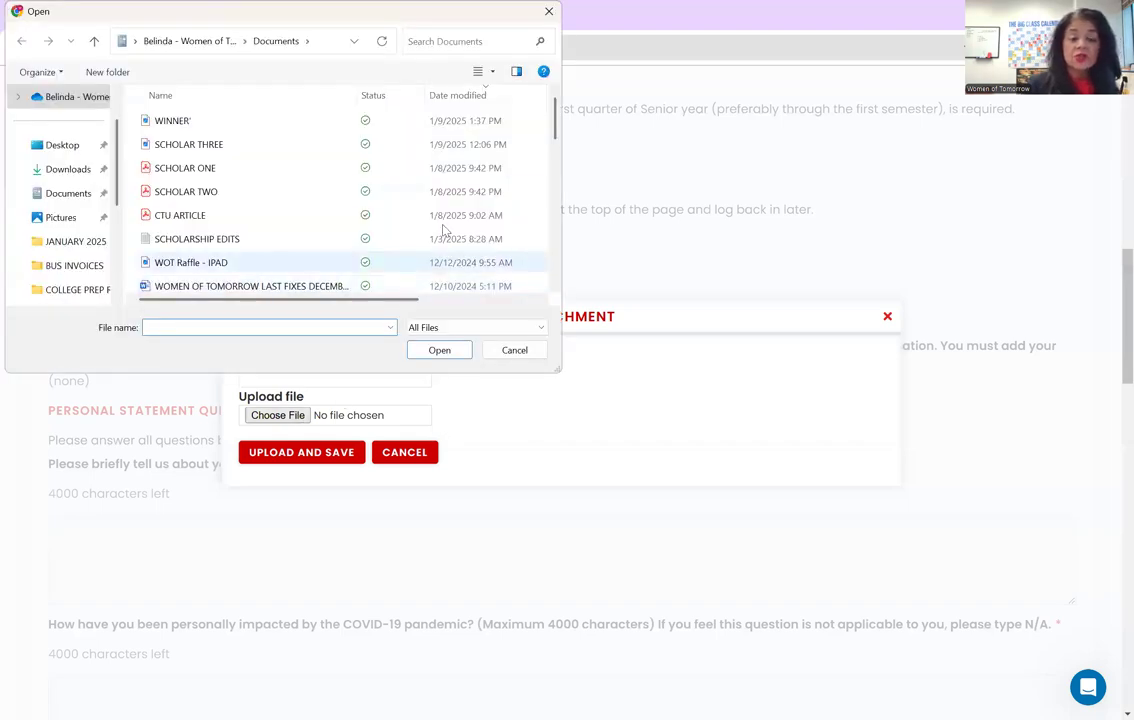
{"action": "left_click", "coordinate": [287, 119]}
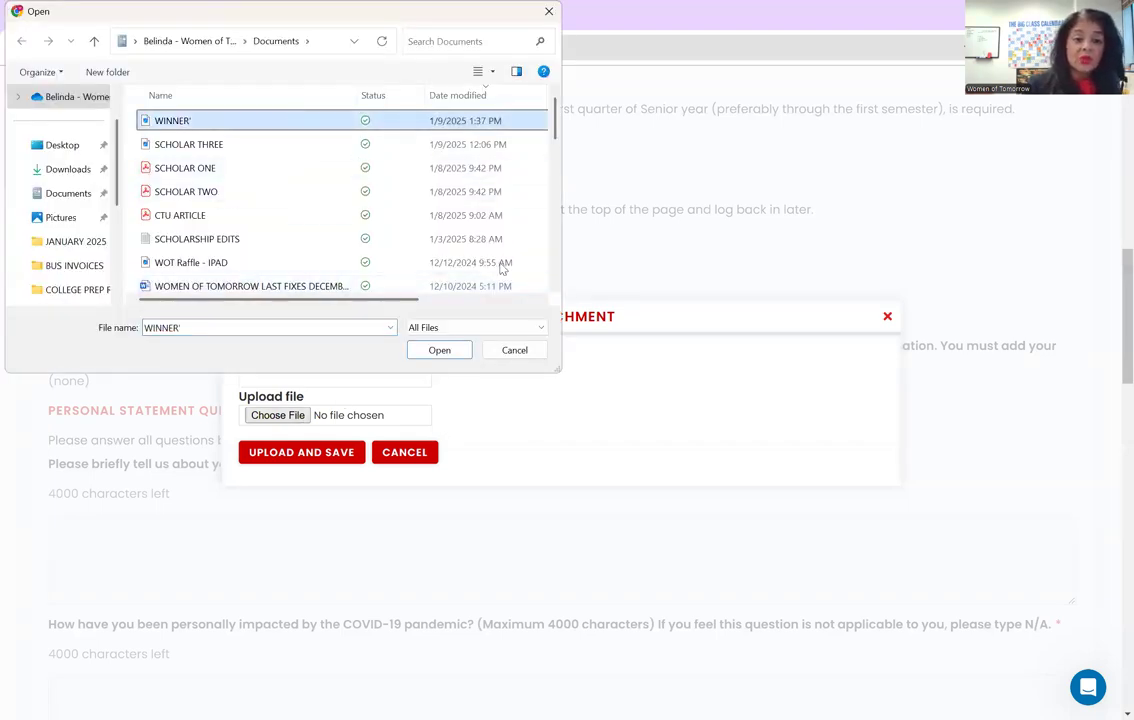
{"action": "left_click", "coordinate": [440, 350]}
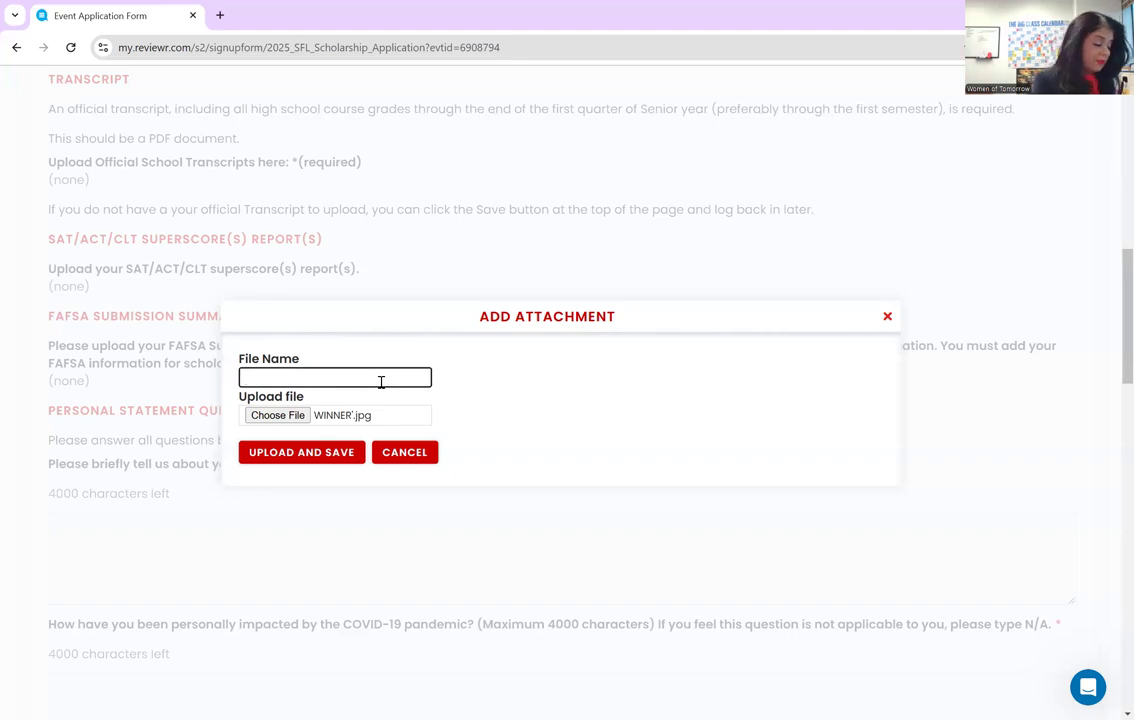
{"action": "type", "text": "MY "}
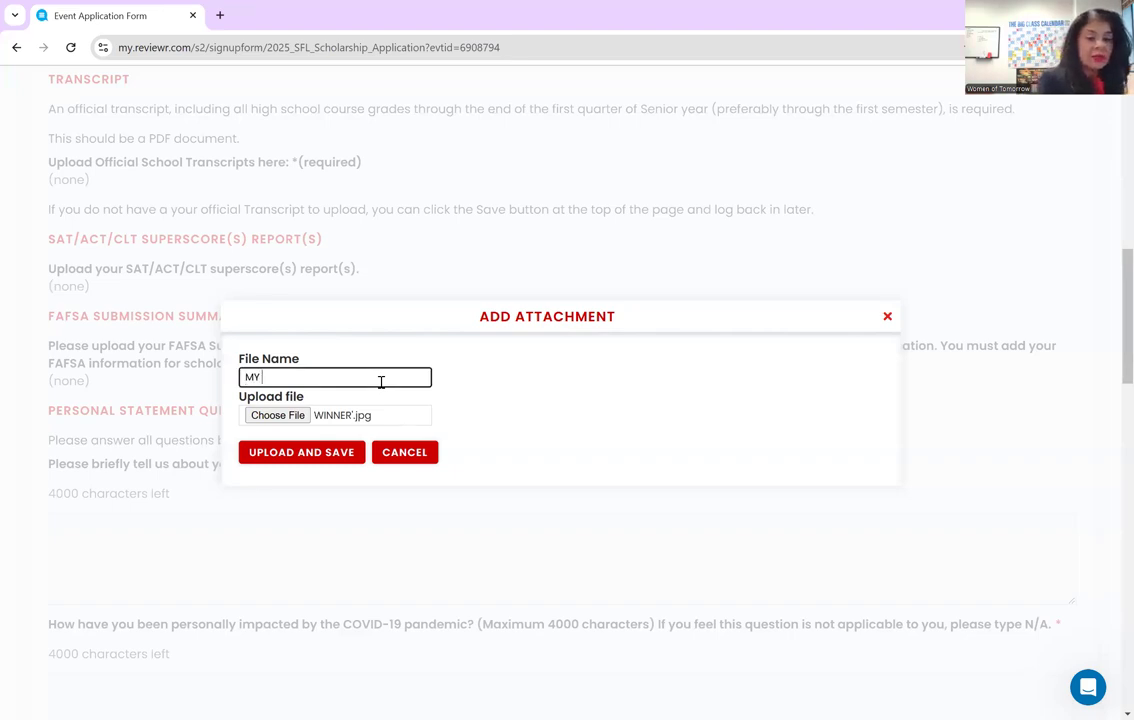
{"action": "type", "text": "PICTURE"}
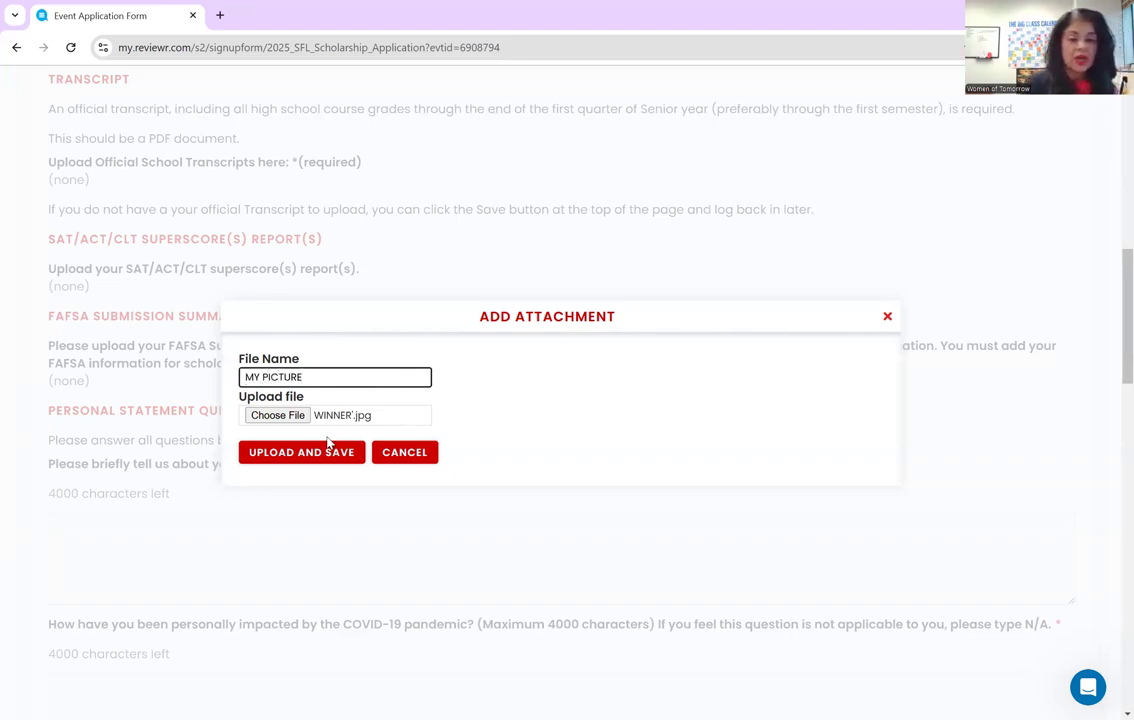
{"action": "left_click", "coordinate": [324, 451]}
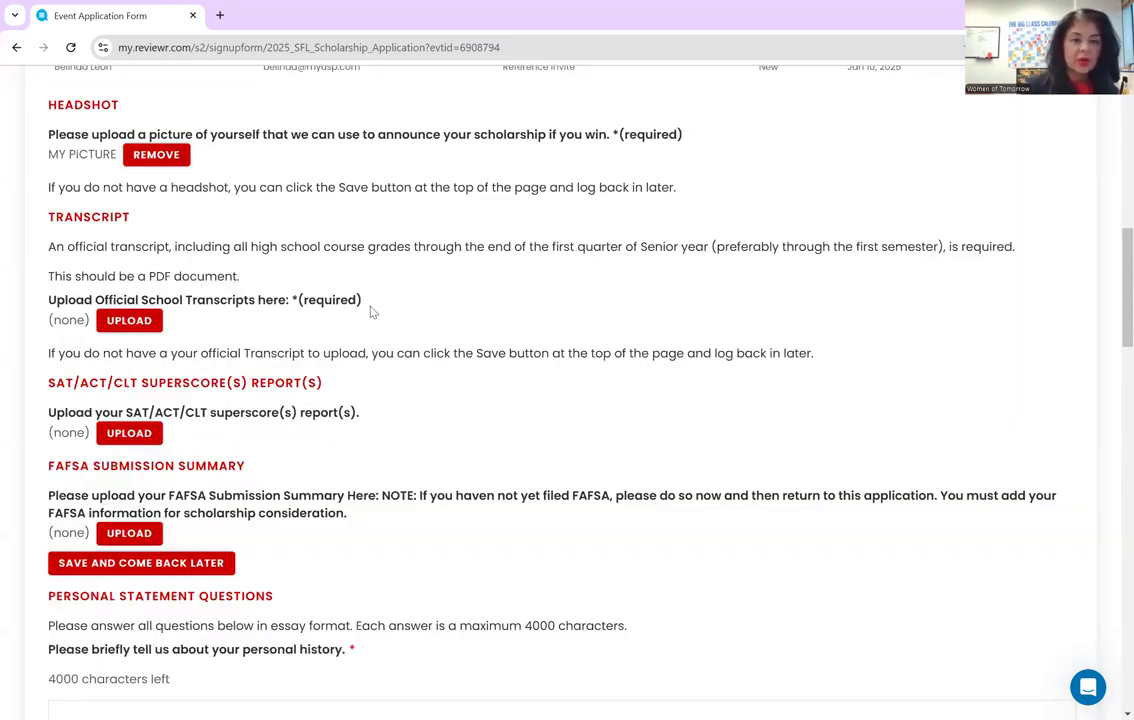
{"action": "scroll", "coordinate": [335, 290], "scroll_direction": "up", "scroll_amount": 1}
{"action": "scroll", "coordinate": [190, 291], "scroll_direction": "down", "scroll_amount": 3}
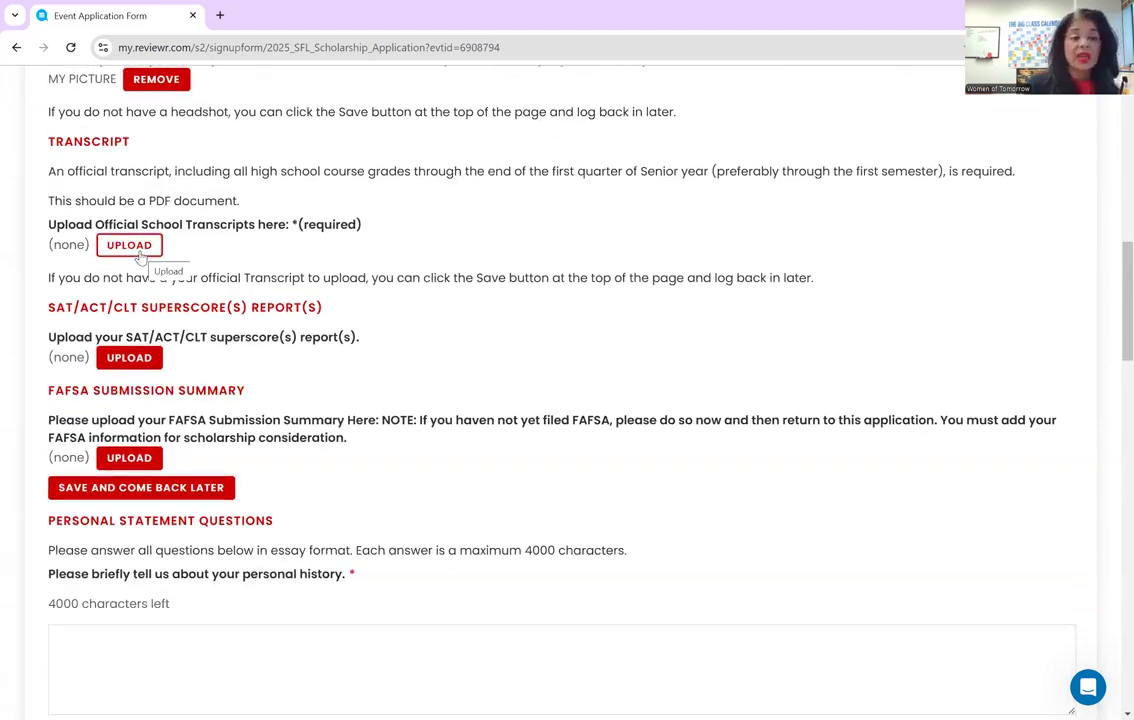
- Upload the WOT SFL Fact Sheet (Updated July 2024) PDF as the transcript, named TRANSCRIPT
{"action": "left_click", "coordinate": [138, 249]}
{"action": "left_click", "coordinate": [278, 416]}
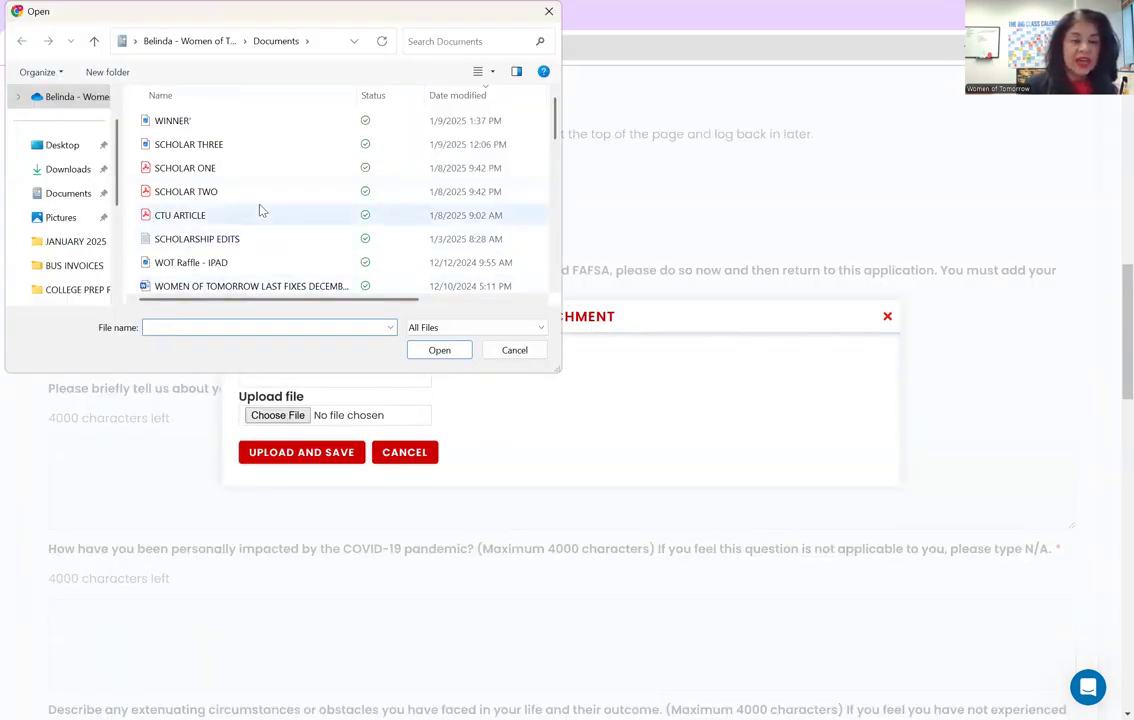
{"action": "scroll", "coordinate": [260, 210], "scroll_direction": "down", "scroll_amount": 4}
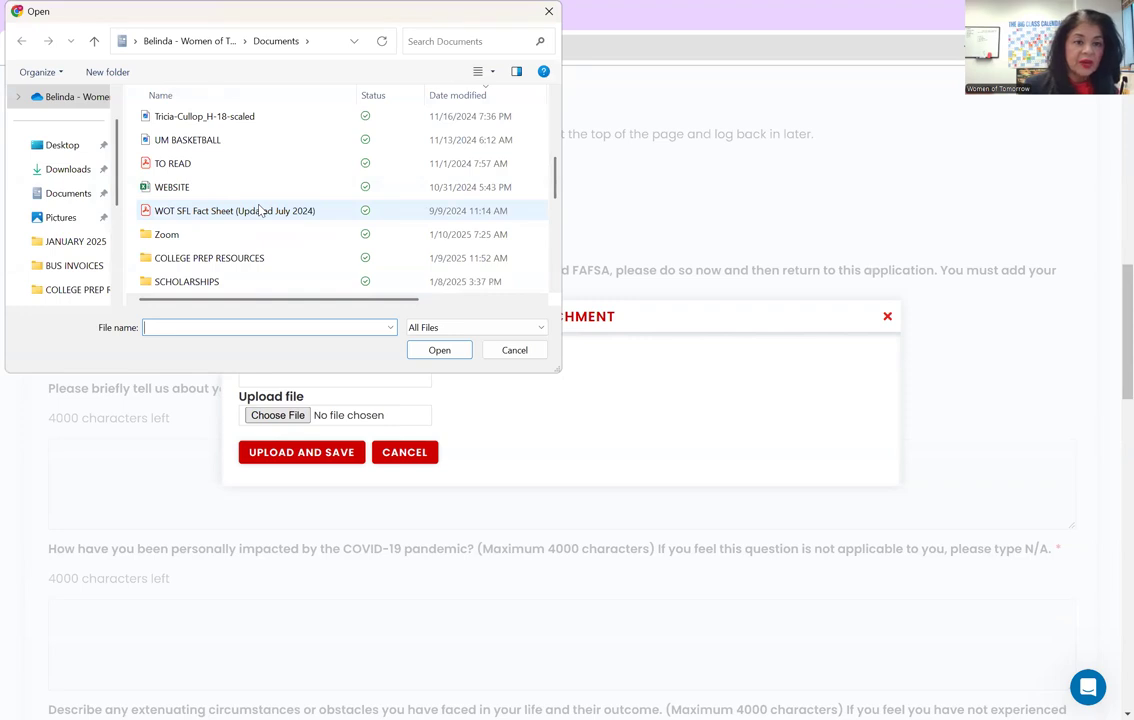
{"action": "left_click", "coordinate": [260, 210]}
{"action": "left_click", "coordinate": [435, 352]}
{"action": "left_click", "coordinate": [359, 376]}
{"action": "type", "text": "TRANSCRIPT"}
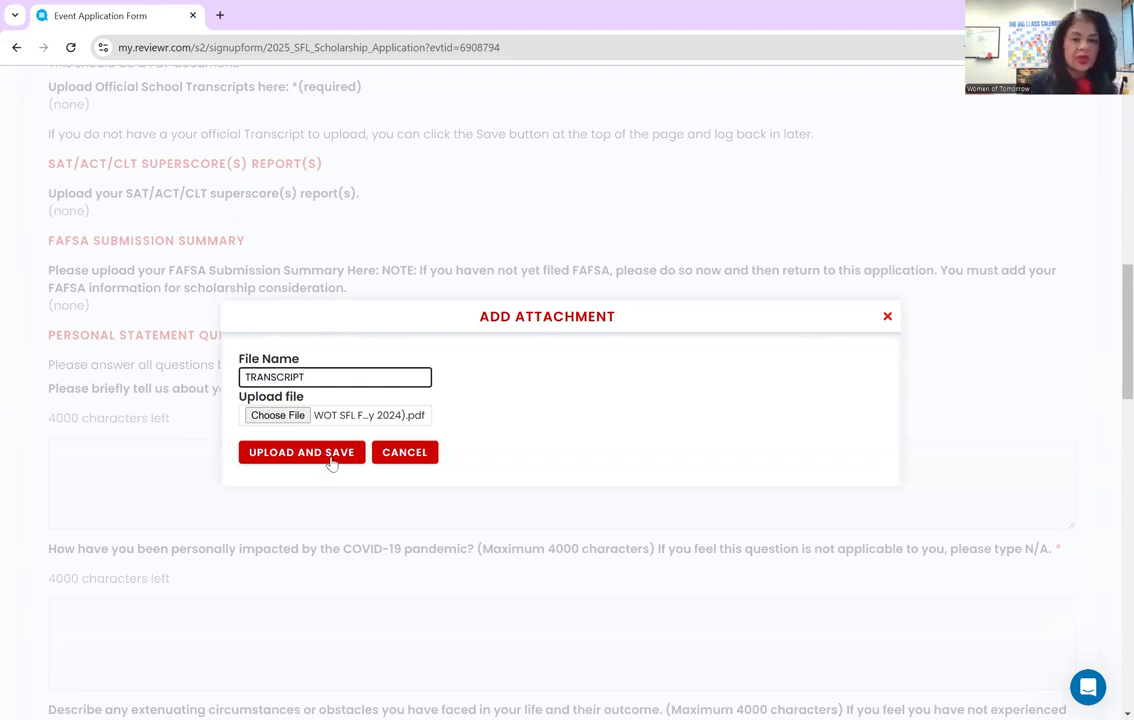
{"action": "left_click", "coordinate": [331, 458]}
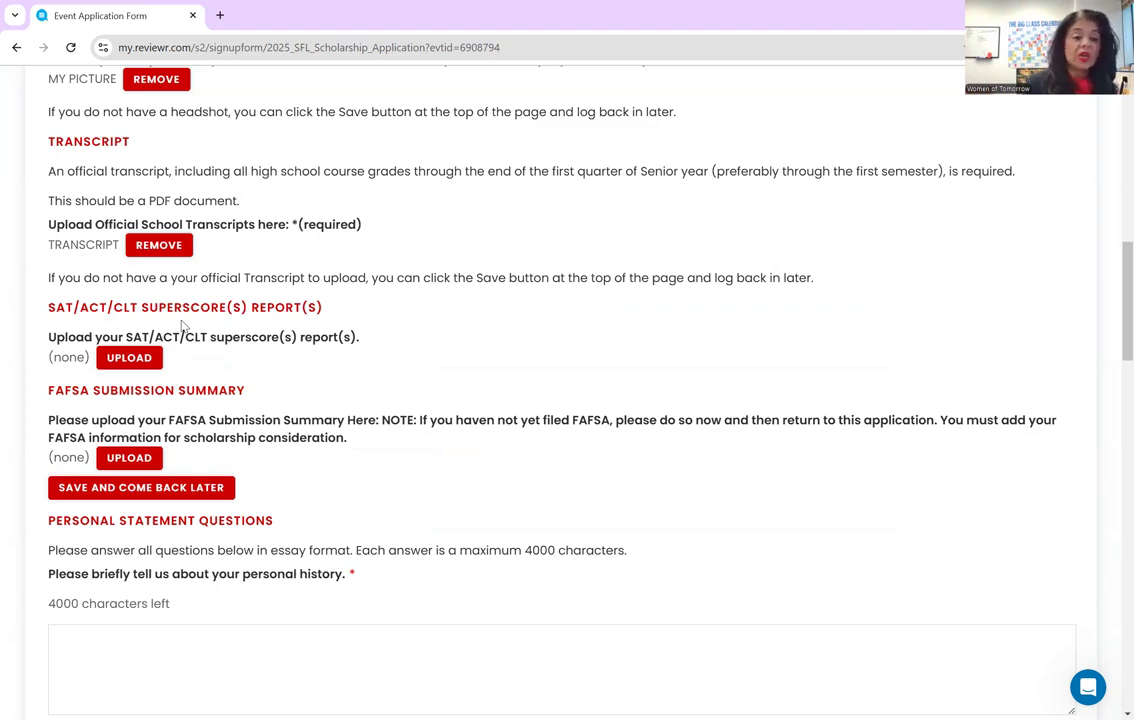
- Upload the TO READ PDF to the SAT/ACT/CLT superscore section, named SAT SCORE
{"action": "left_click", "coordinate": [129, 357]}
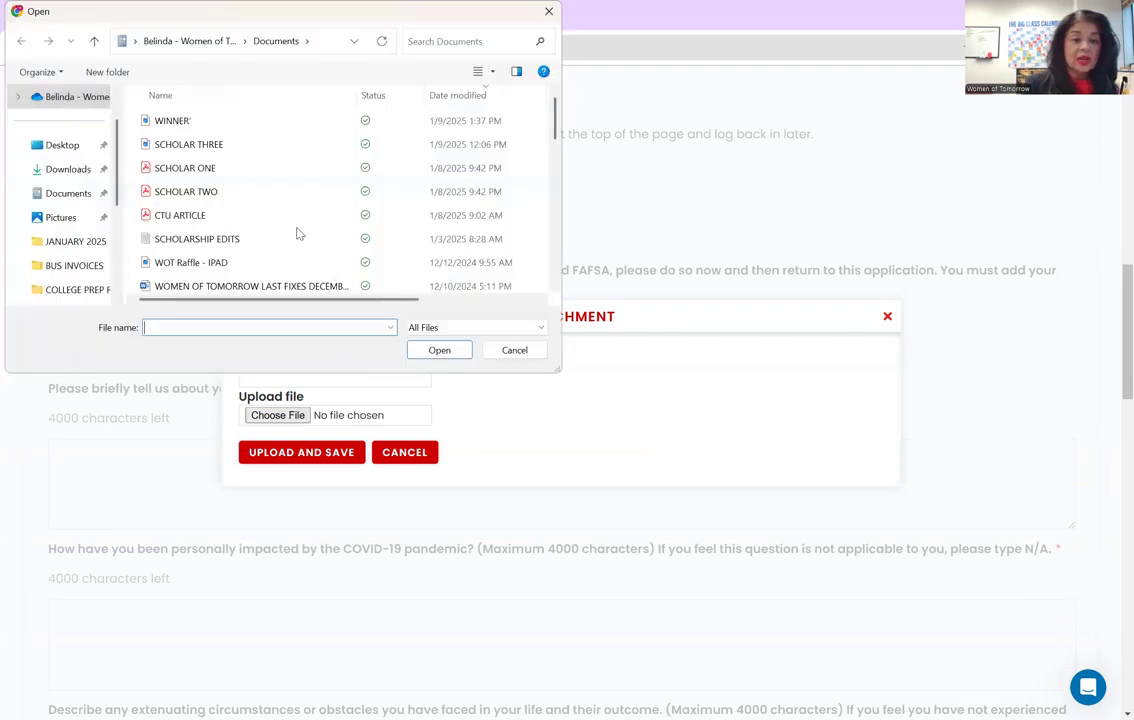
{"action": "scroll", "coordinate": [296, 228], "scroll_direction": "down", "scroll_amount": 5}
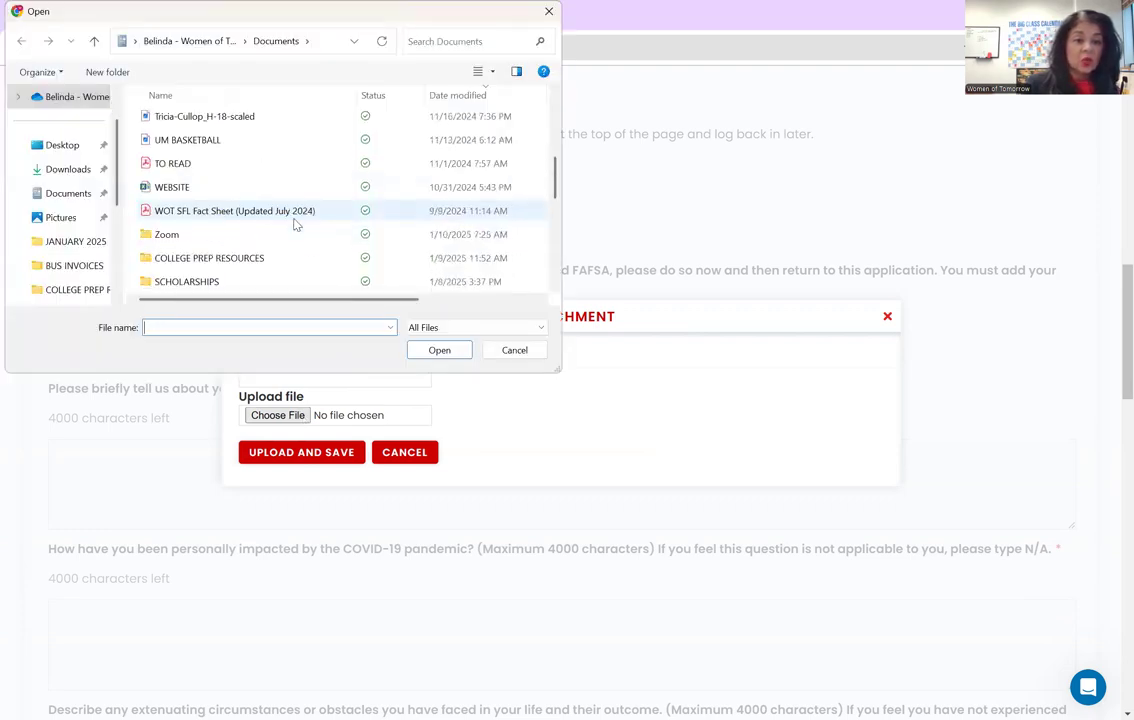
{"action": "scroll", "coordinate": [293, 224], "scroll_direction": "down", "scroll_amount": 3}
{"action": "scroll", "coordinate": [291, 223], "scroll_direction": "up", "scroll_amount": 4}
{"action": "left_click", "coordinate": [271, 214]}
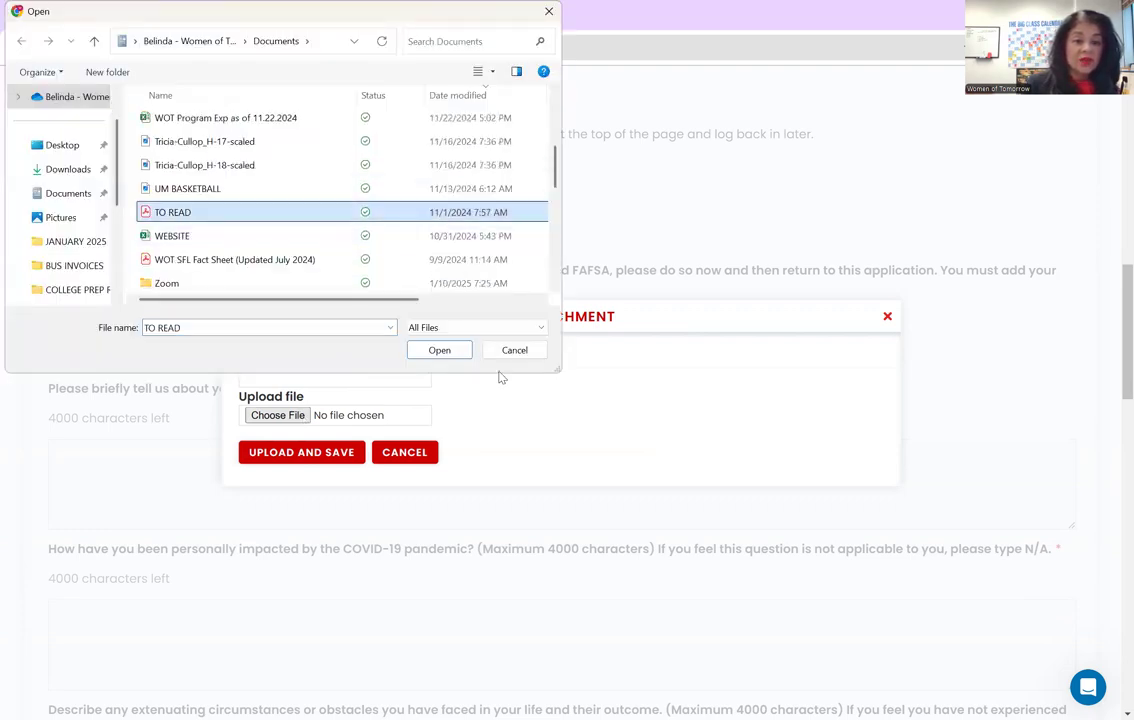
{"action": "left_click", "coordinate": [458, 351]}
{"action": "left_click", "coordinate": [288, 372]}
{"action": "type", "text": "SAT SCORE"}
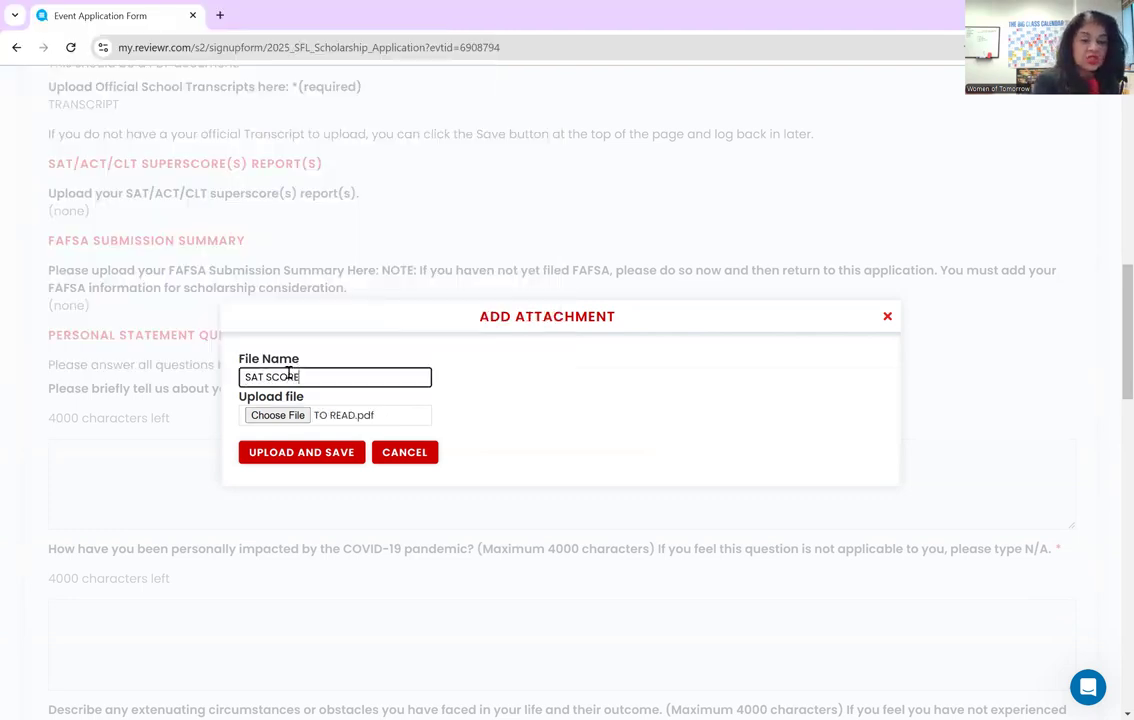
{"action": "left_click", "coordinate": [306, 462]}
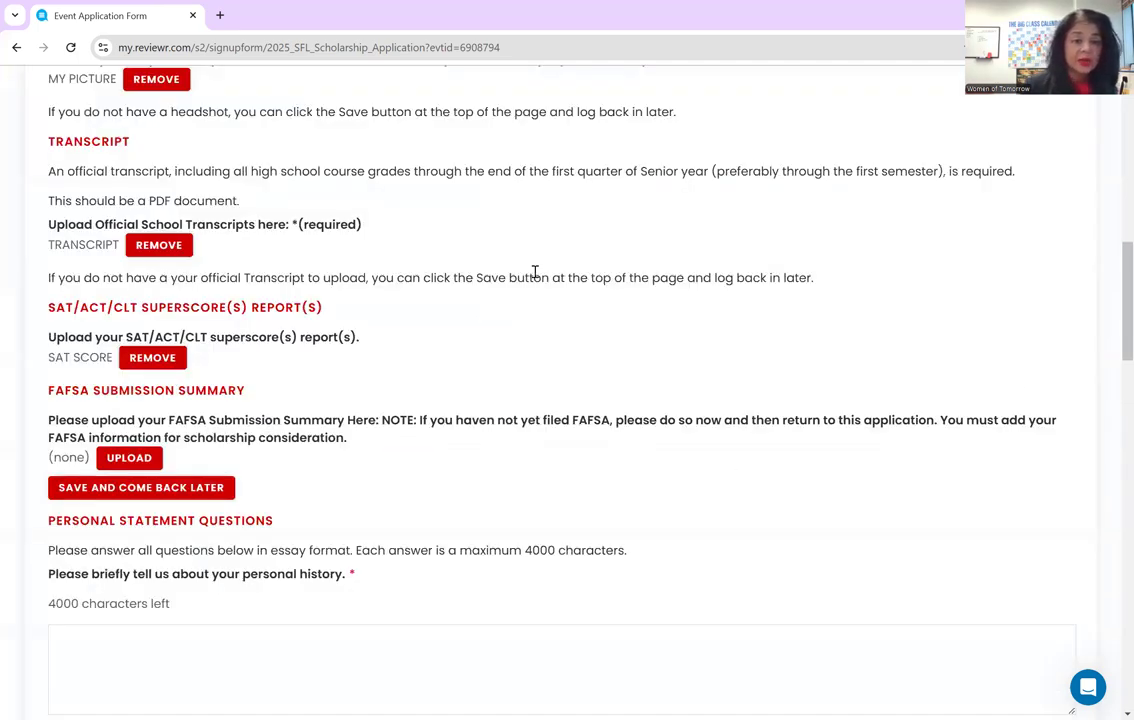
{"action": "scroll", "coordinate": [216, 145], "scroll_direction": "up", "scroll_amount": 3}
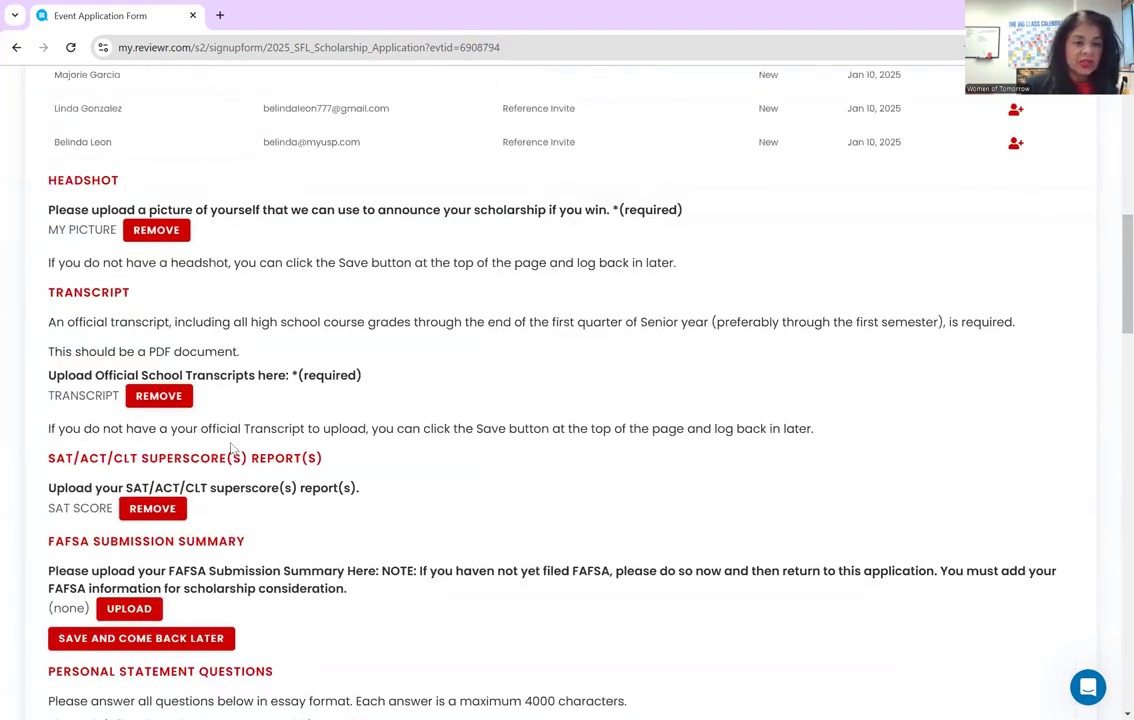
{"action": "scroll", "coordinate": [230, 440], "scroll_direction": "down", "scroll_amount": 1}
{"action": "scroll", "coordinate": [230, 447], "scroll_direction": "down", "scroll_amount": 1}
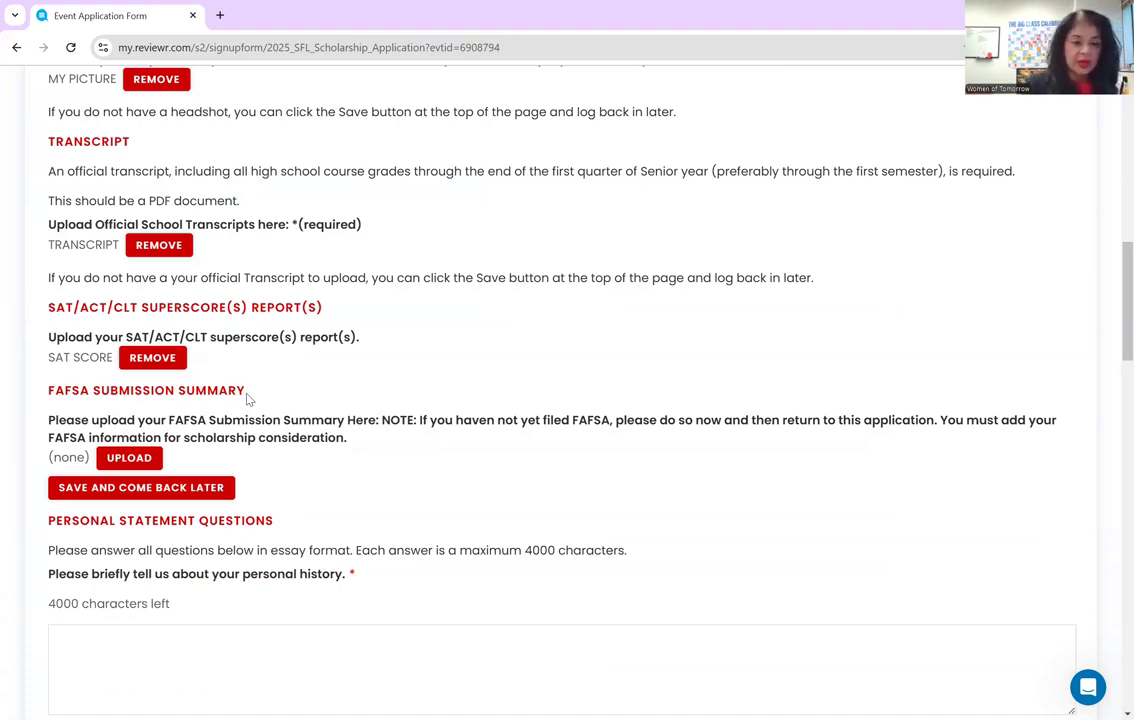
- Upload CTU ARTICLE.pdf to the FAFSA submission summary section, named FAFSA
{"action": "left_click", "coordinate": [129, 457]}
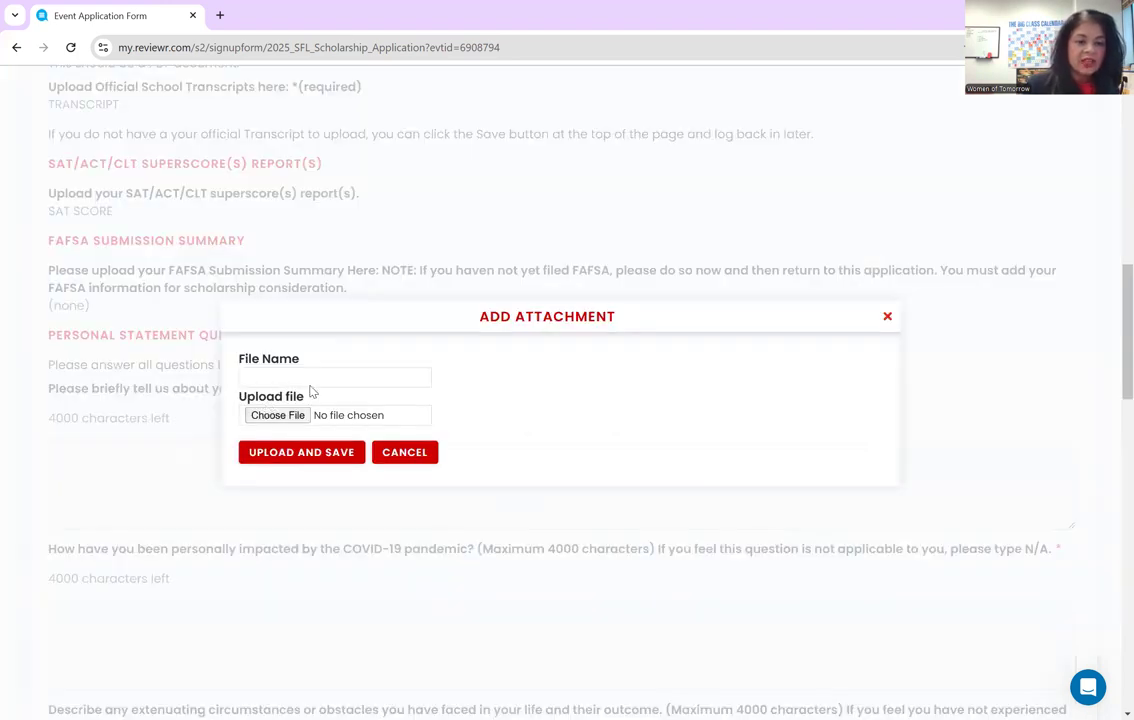
{"action": "left_click", "coordinate": [270, 414]}
{"action": "left_click", "coordinate": [265, 215]}
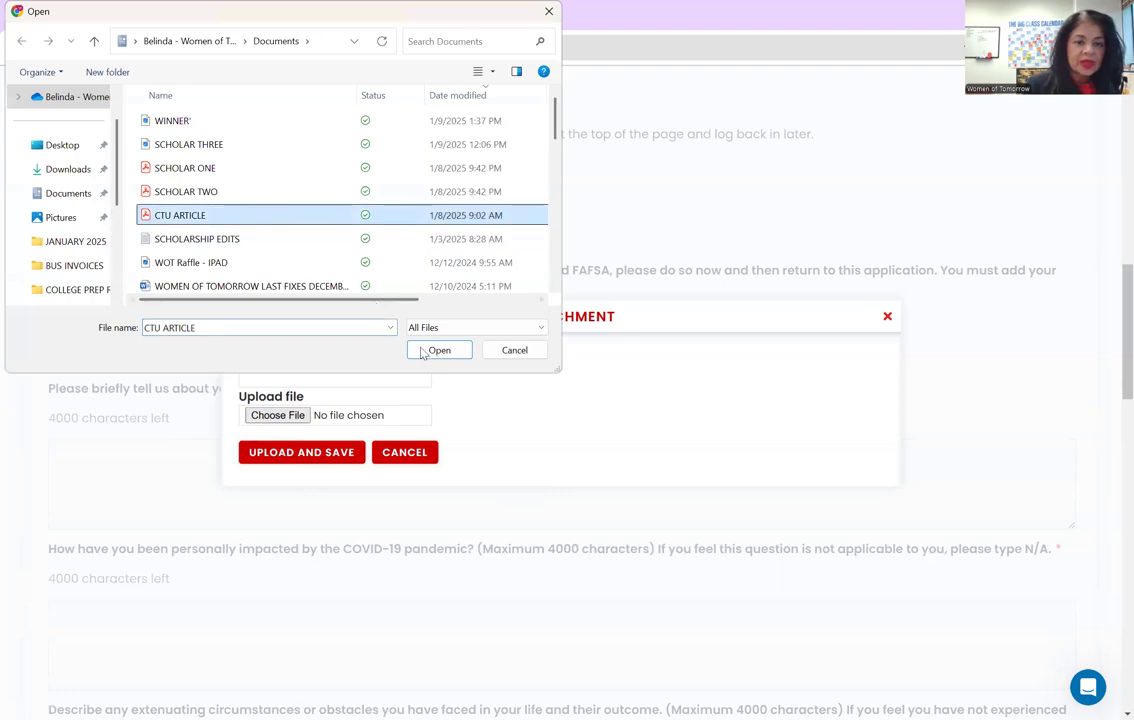
{"action": "left_click", "coordinate": [435, 350]}
{"action": "left_click", "coordinate": [319, 376]}
{"action": "type", "text": "FAFSA"}
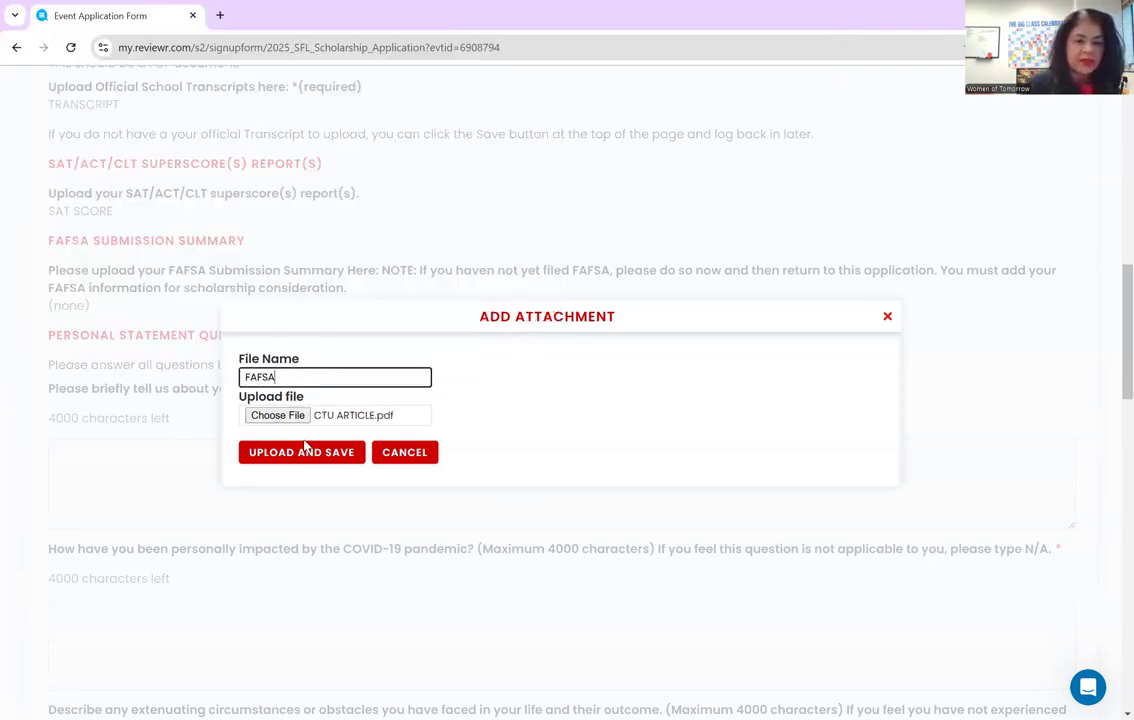
{"action": "left_click", "coordinate": [307, 449]}
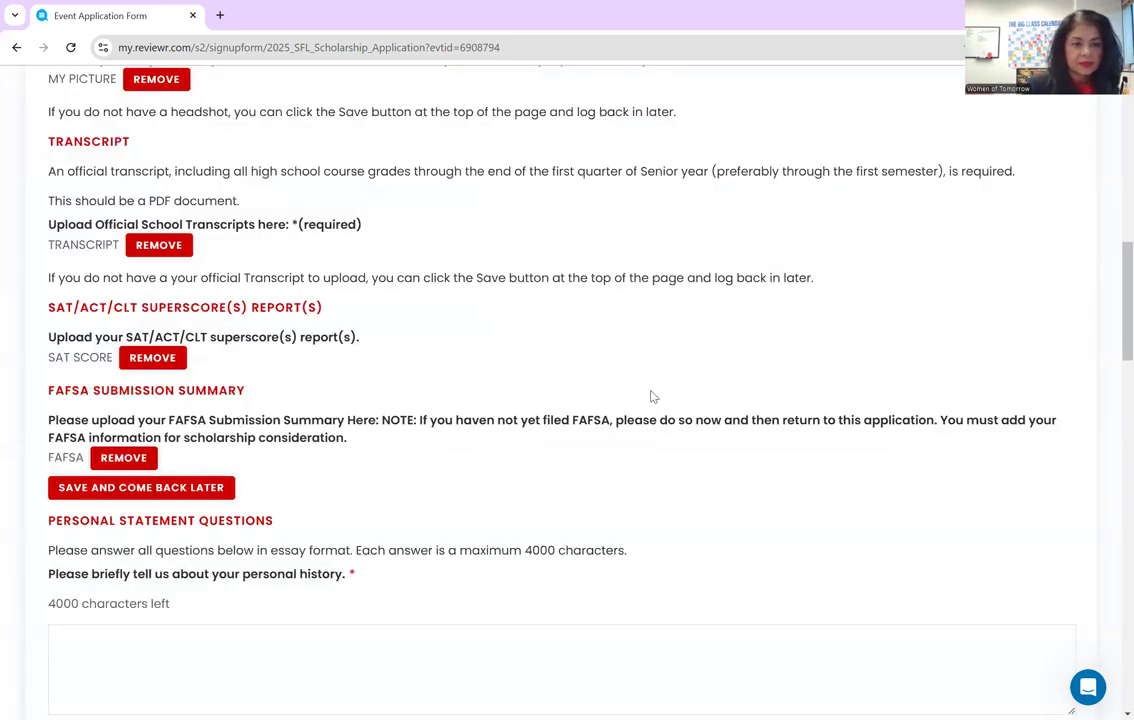
- Answer the personal history question with 'I am a student who is always curious.'
{"action": "scroll", "coordinate": [473, 360], "scroll_direction": "down", "scroll_amount": 4}
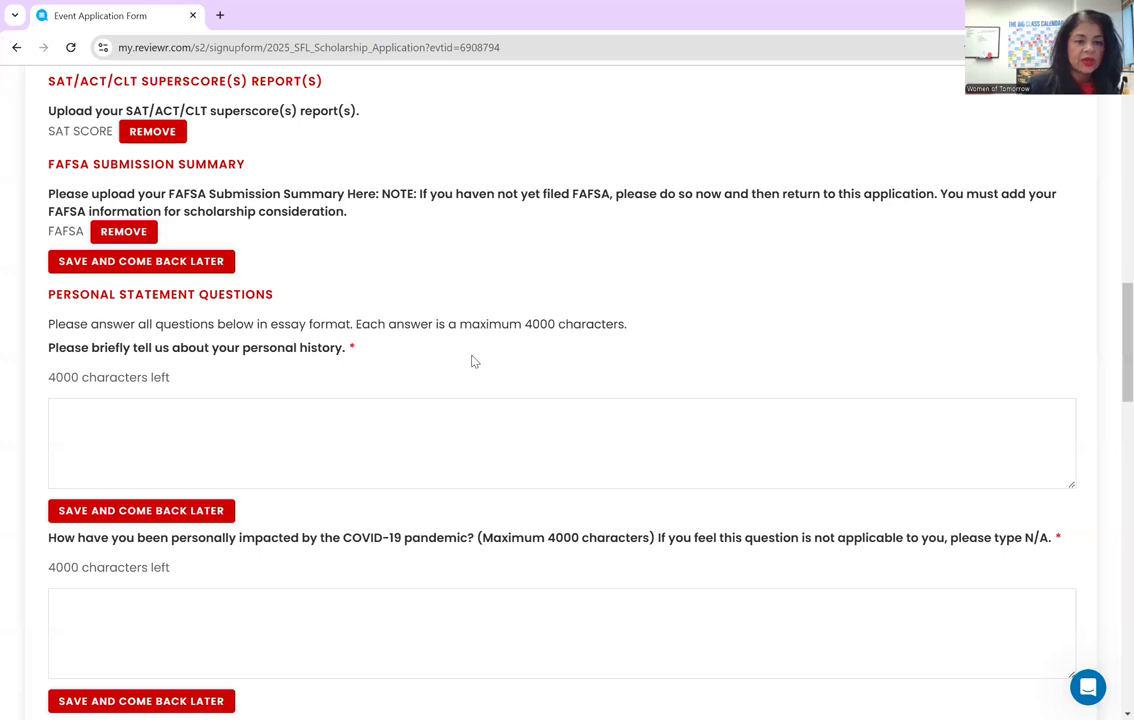
{"action": "scroll", "coordinate": [473, 356], "scroll_direction": "down", "scroll_amount": 1}
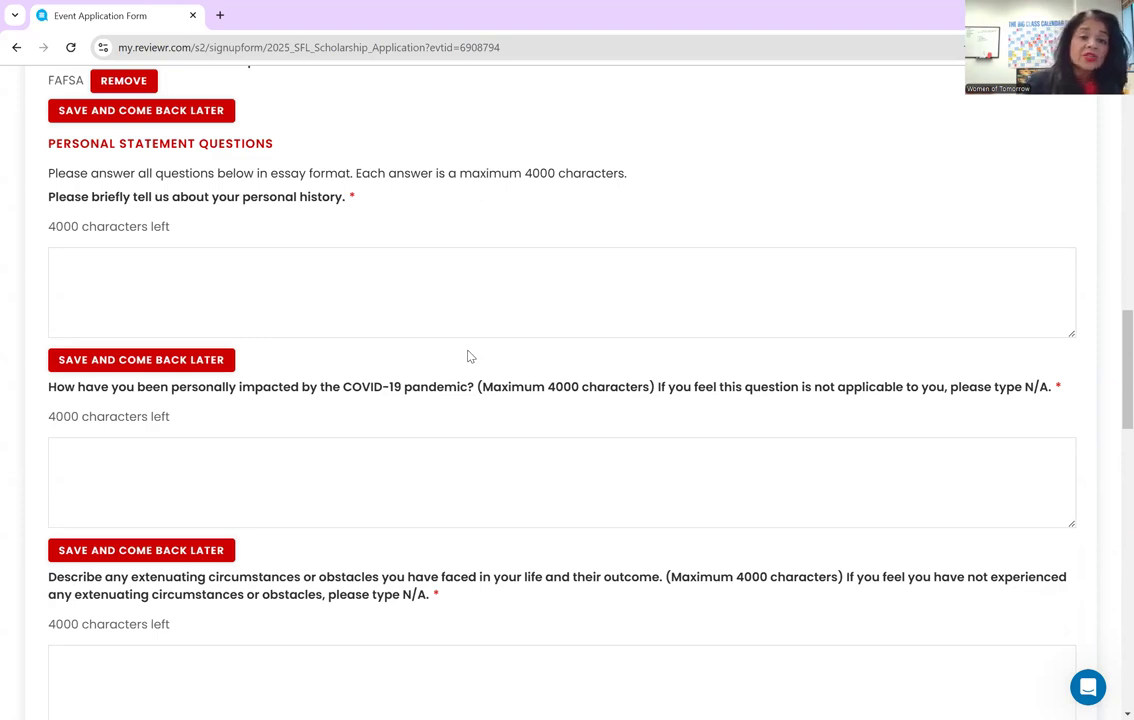
{"action": "left_click", "coordinate": [490, 267]}
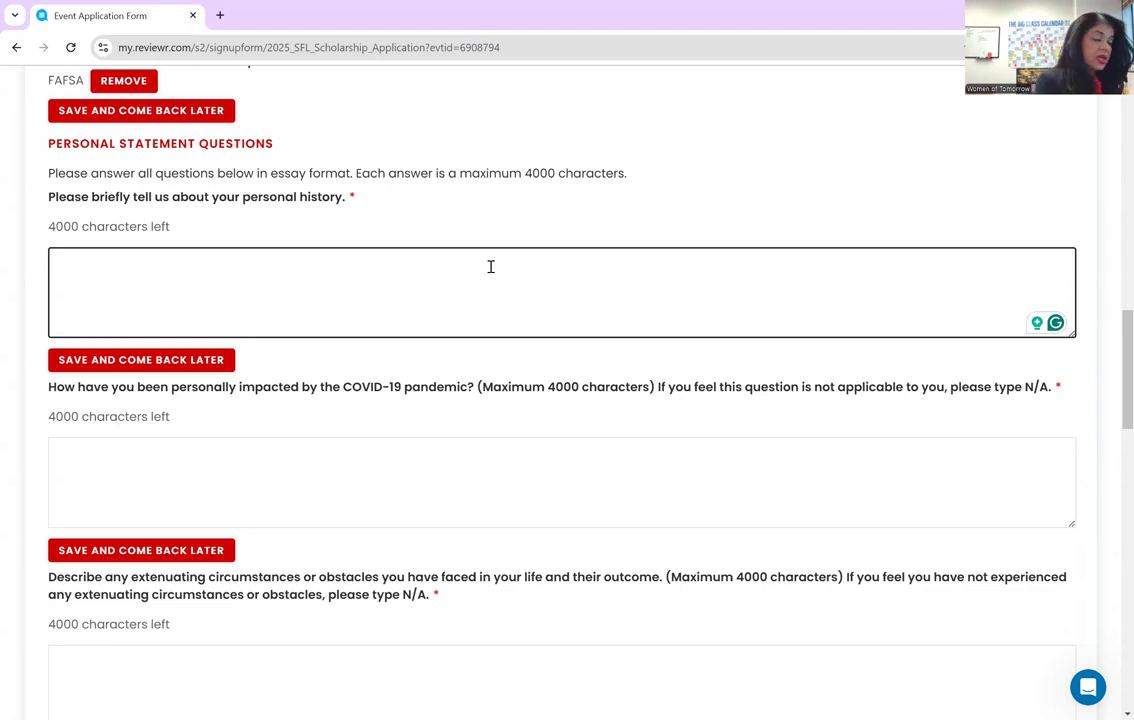
{"action": "type", "text": "I am"}
{"action": "key", "text": "BackSpace"}
{"action": "key", "text": "BackSpace"}
{"action": "key", "text": "BackSpace"}
{"action": "key", "text": "BackSpace"}
{"action": "type", "text": "I am a swtudent"}
{"action": "key", "text": "BackSpace"}
{"action": "key", "text": "BackSpace"}
{"action": "key", "text": "BackSpace"}
{"action": "key", "text": "BackSpace"}
{"action": "key", "text": "BackSpace"}
{"action": "key", "text": "BackSpace"}
{"action": "key", "text": "BackSpace"}
{"action": "type", "text": "tudent who is always curious. "}
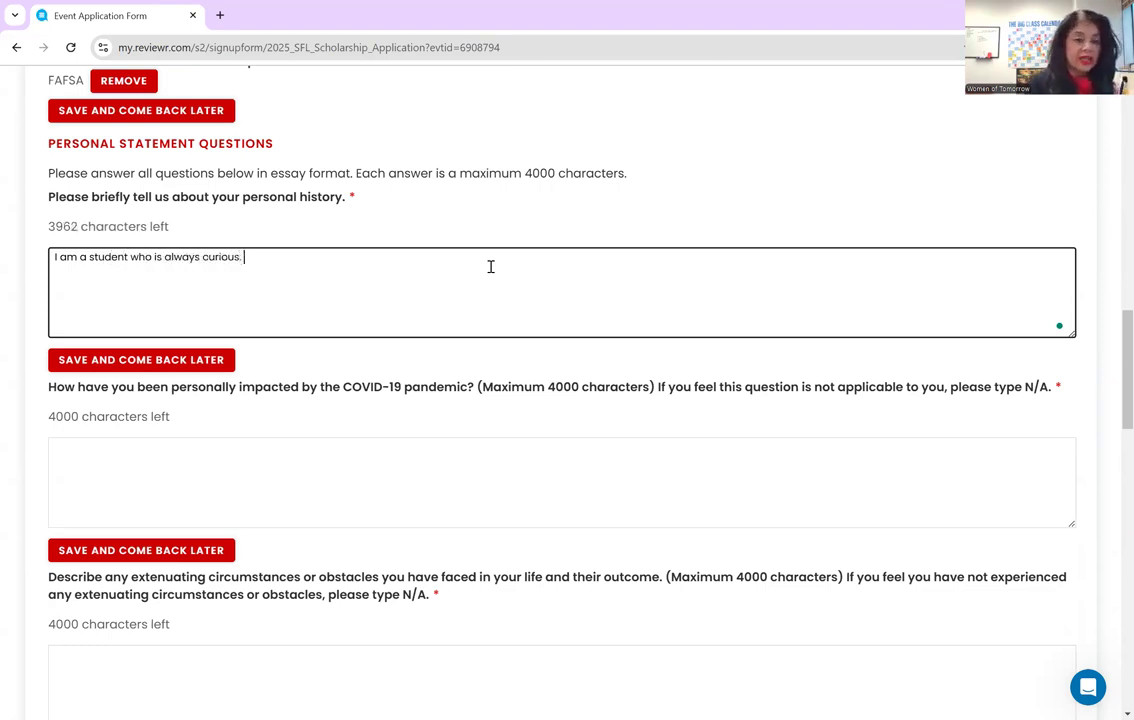
{"action": "type", "text": "hfjfjfjfjgkgzjdjf"}
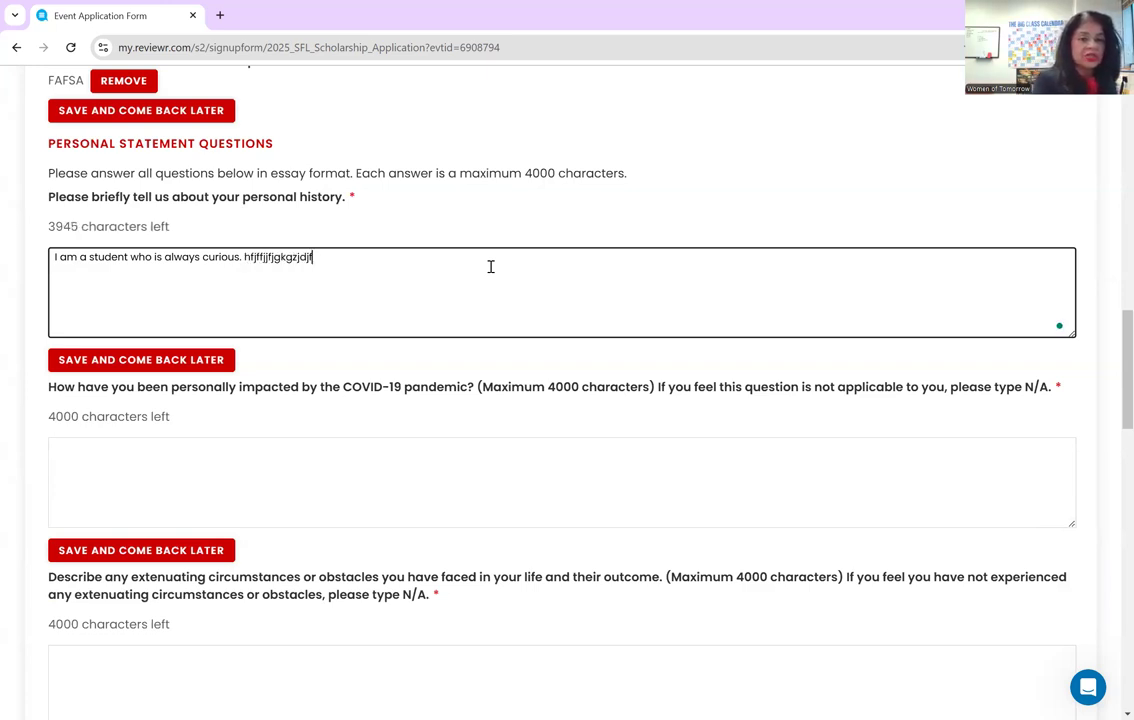
{"action": "type", "text": "d"}
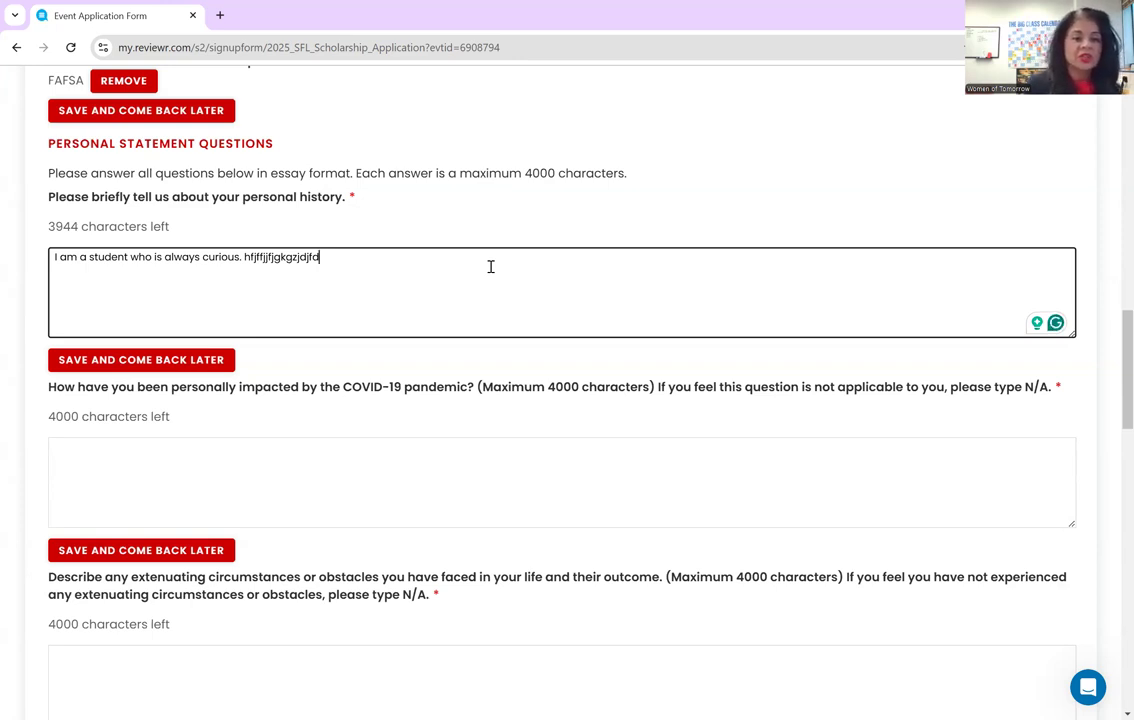
- Answer the COVID-19 question with NA
{"action": "scroll", "coordinate": [491, 266], "scroll_direction": "down", "scroll_amount": 1}
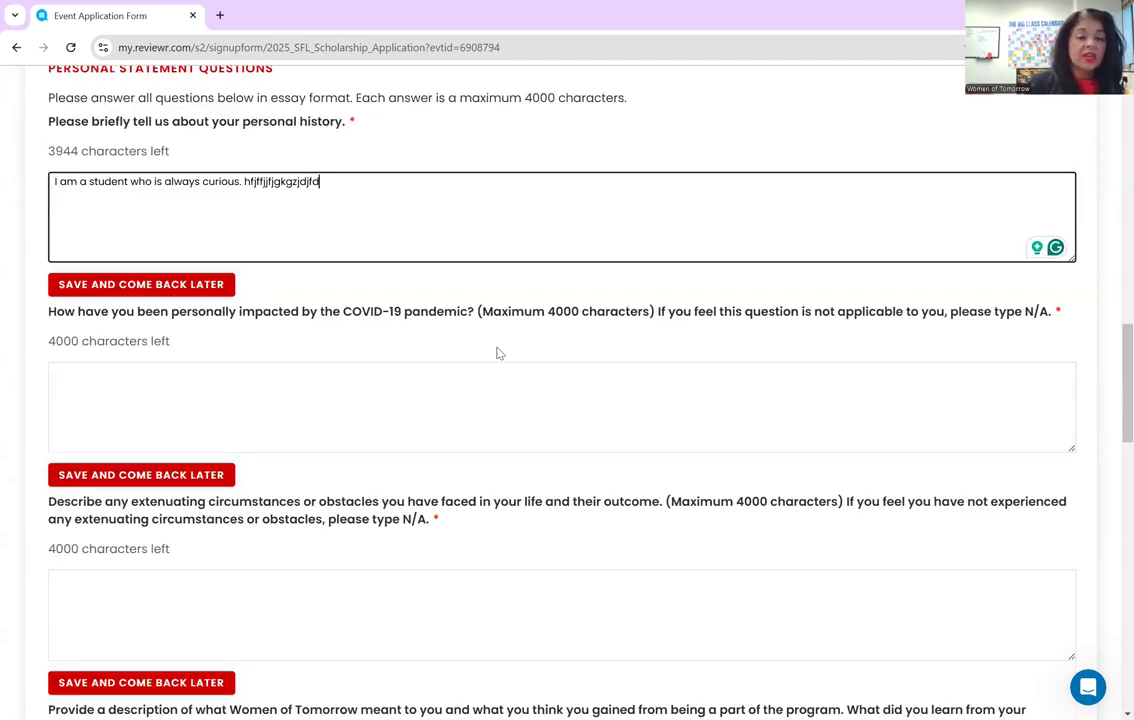
{"action": "left_click", "coordinate": [486, 395]}
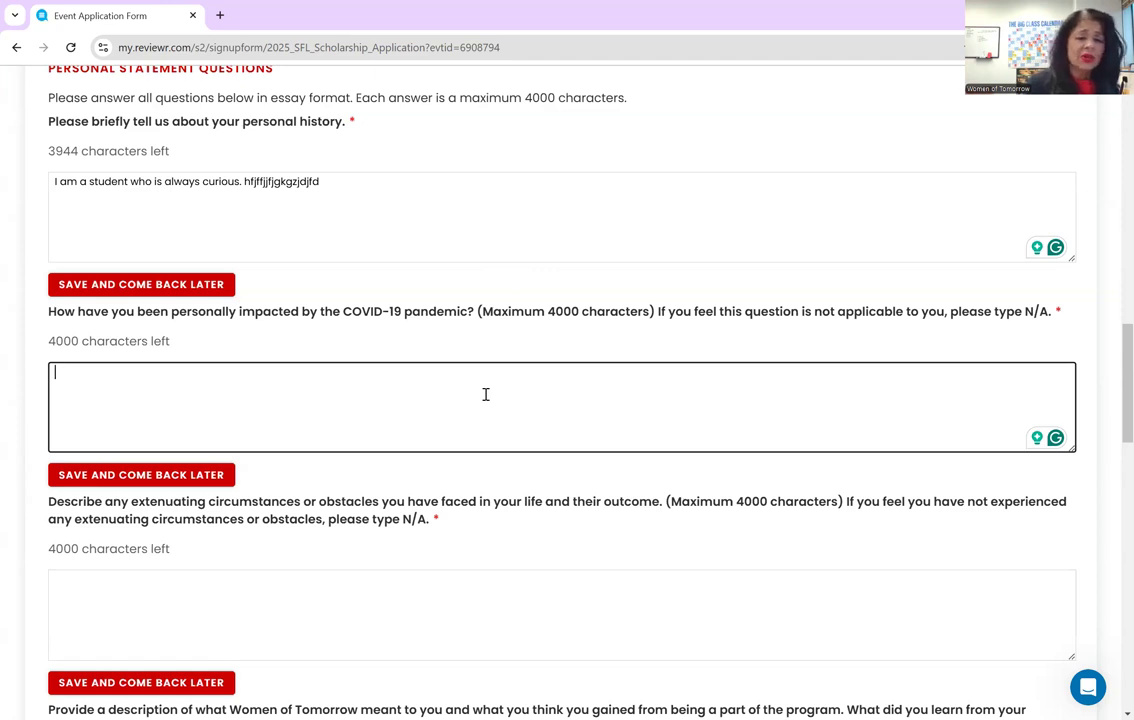
{"action": "type", "text": "NA"}
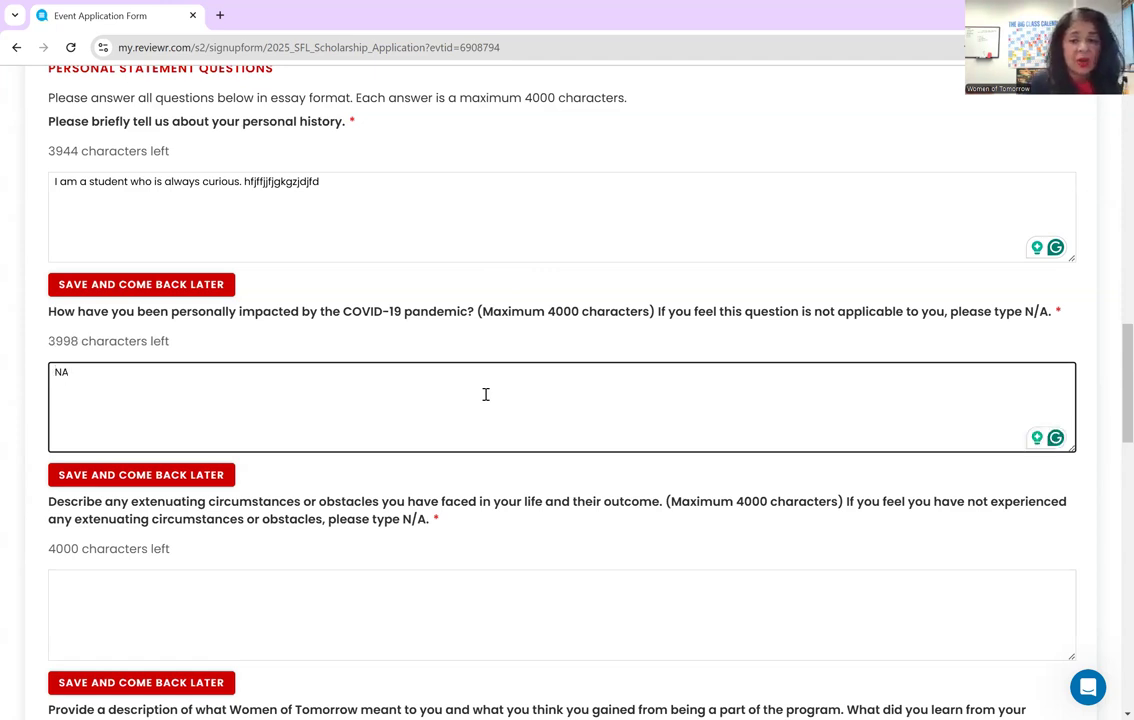
{"action": "scroll", "coordinate": [486, 394], "scroll_direction": "down", "scroll_amount": 3}
- Answer extenuating circumstances: 'I take care of my younger sister completely. I am her guardian. NA'
{"action": "left_click", "coordinate": [411, 441]}
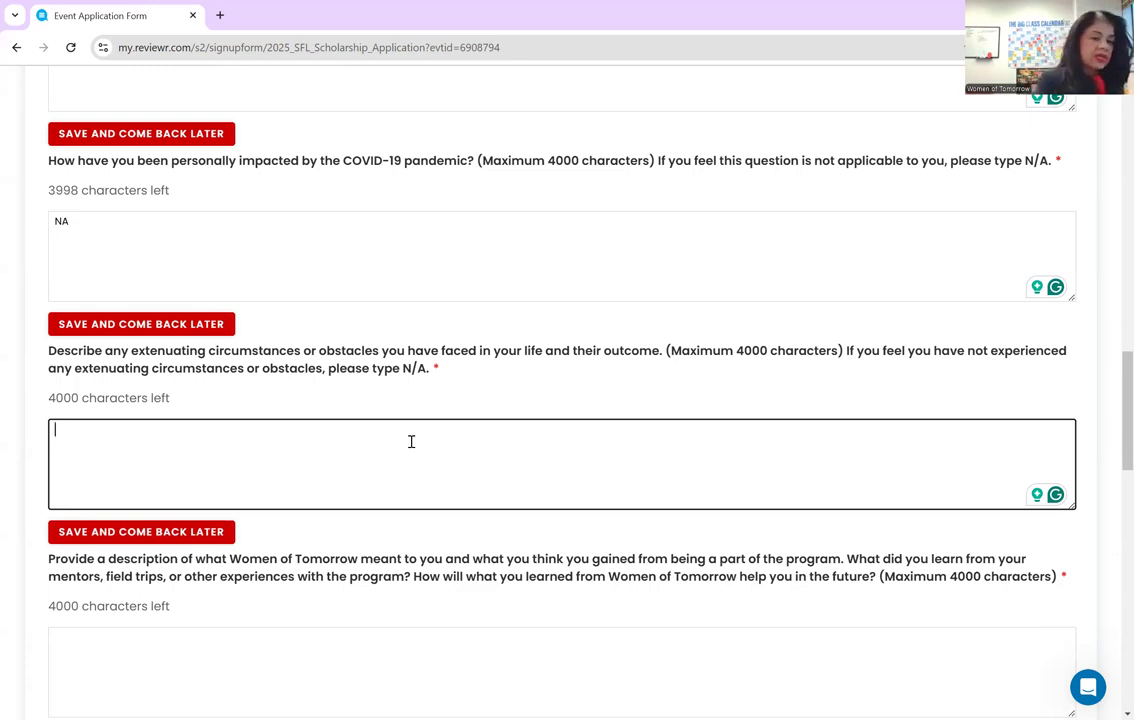
{"action": "type", "text": "I take care "}
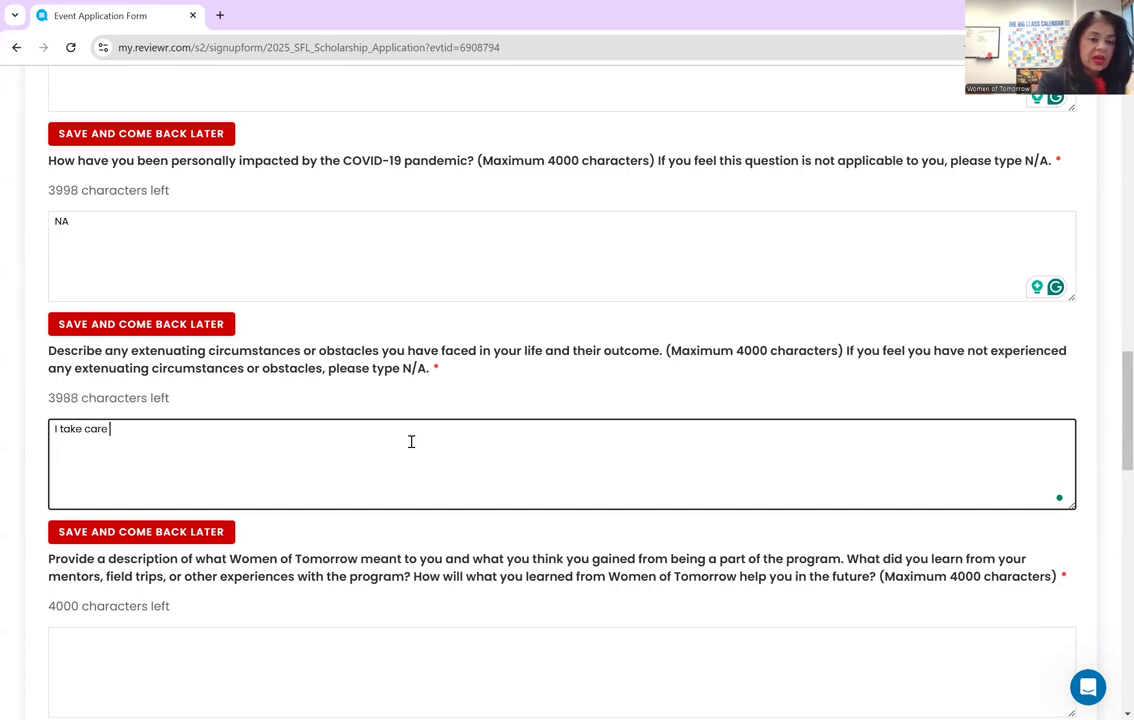
{"action": "type", "text": "of my younger "}
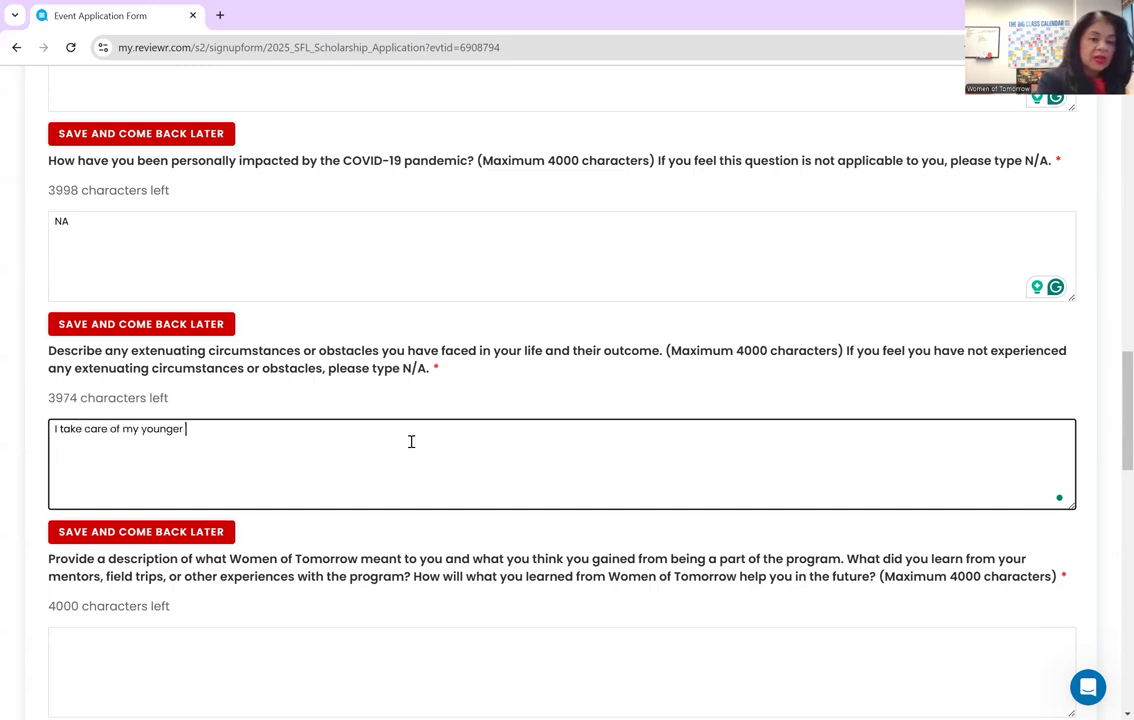
{"action": "type", "text": "sister comp"}
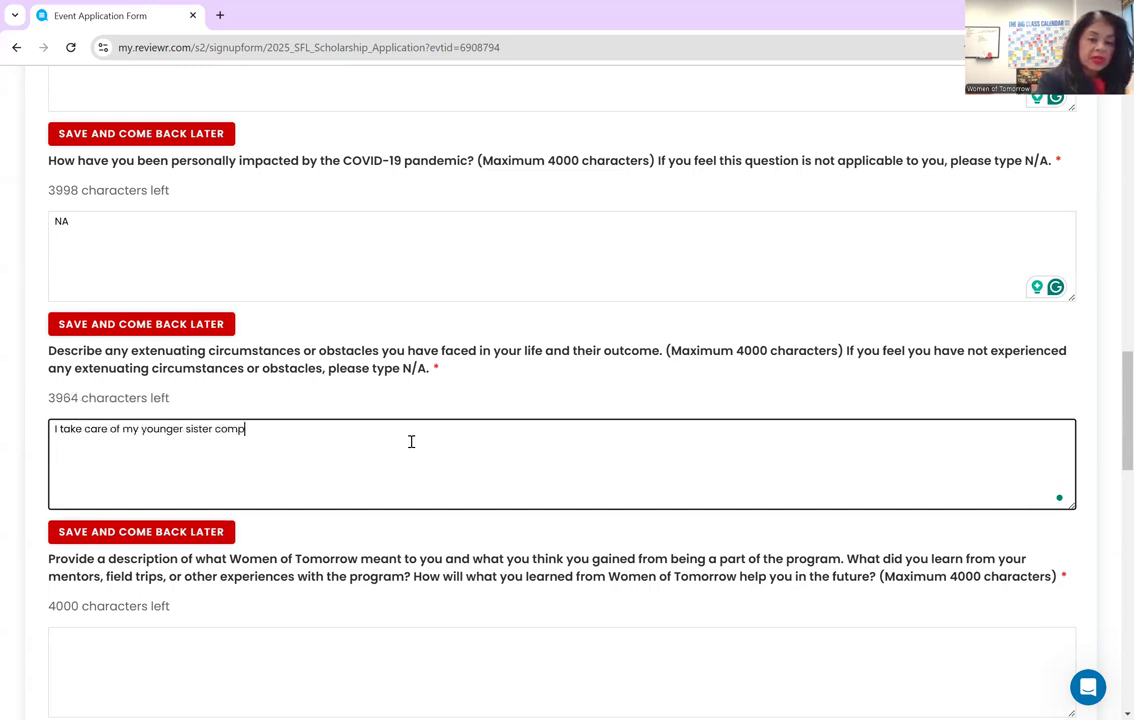
{"action": "type", "text": "letely. I am her "}
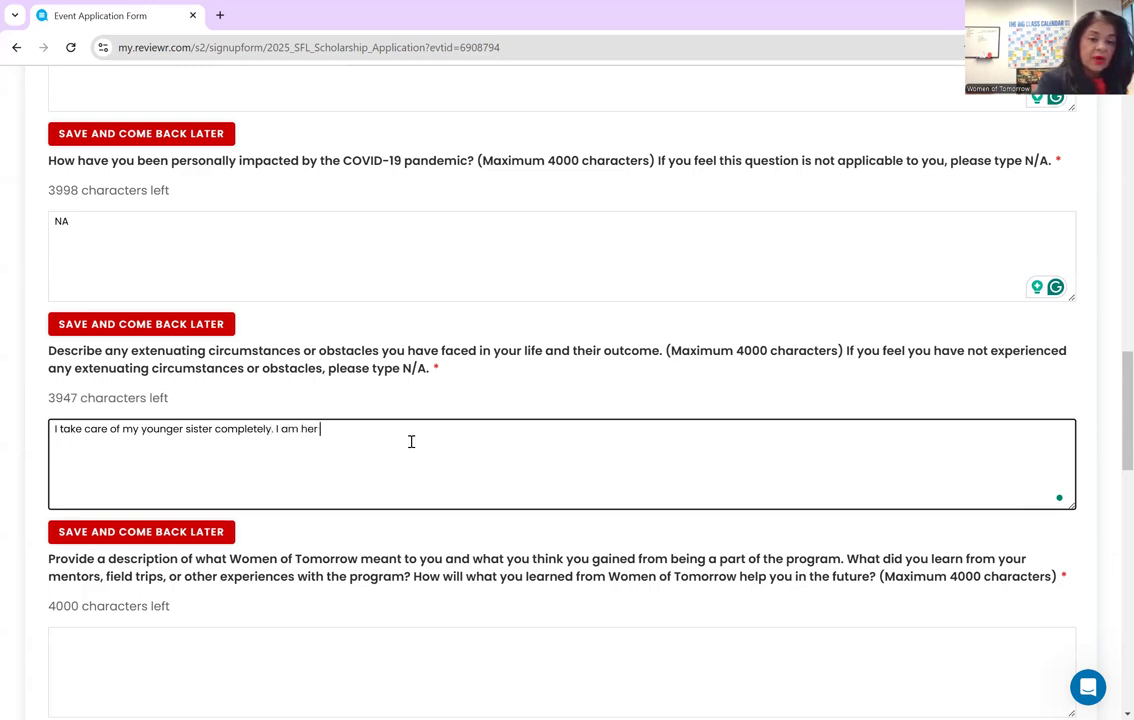
{"action": "type", "text": "guardian. "}
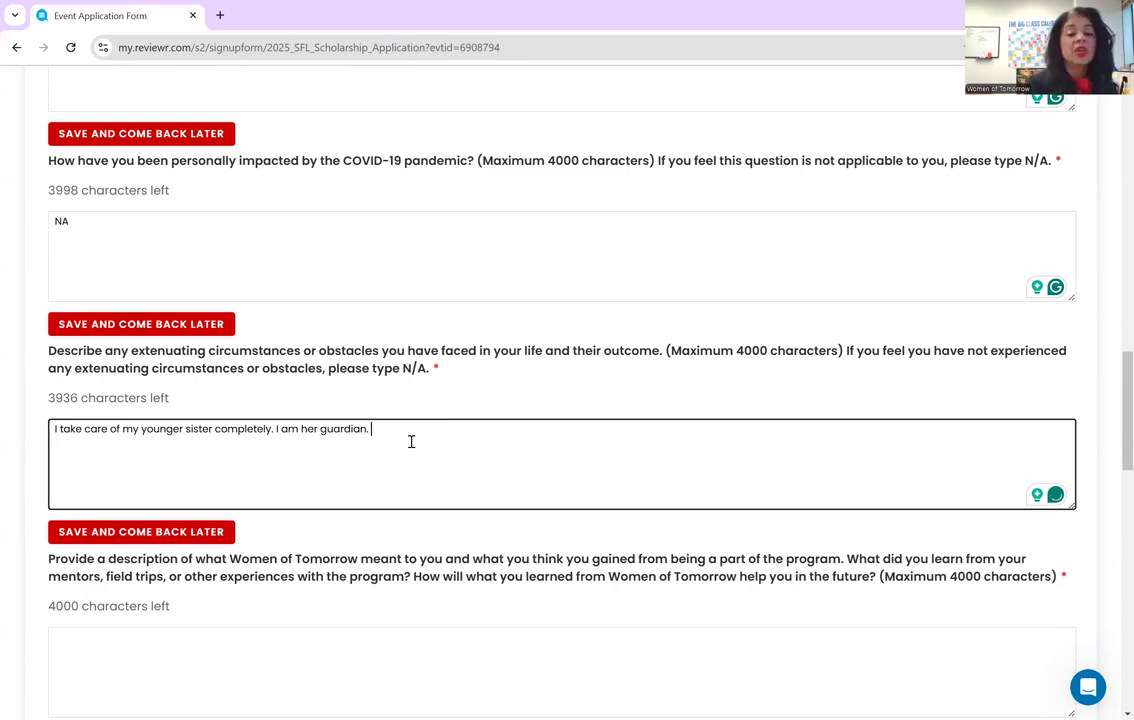
{"action": "type", "text": "NA"}
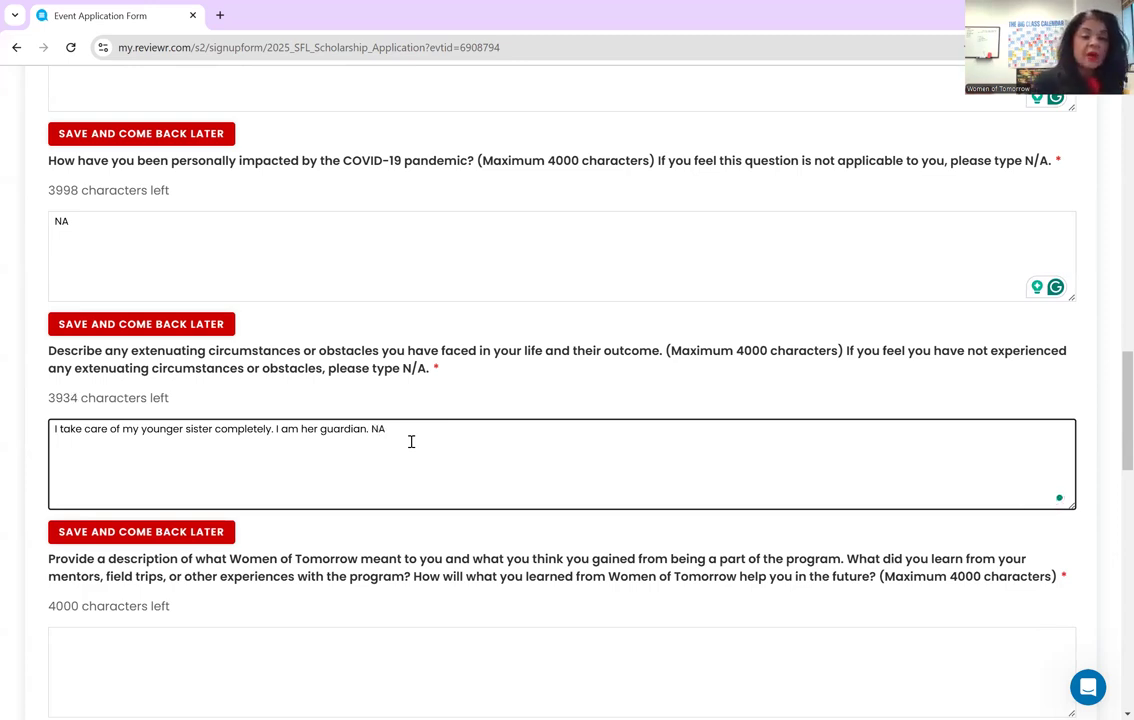
{"action": "scroll", "coordinate": [411, 441], "scroll_direction": "down", "scroll_amount": 2}
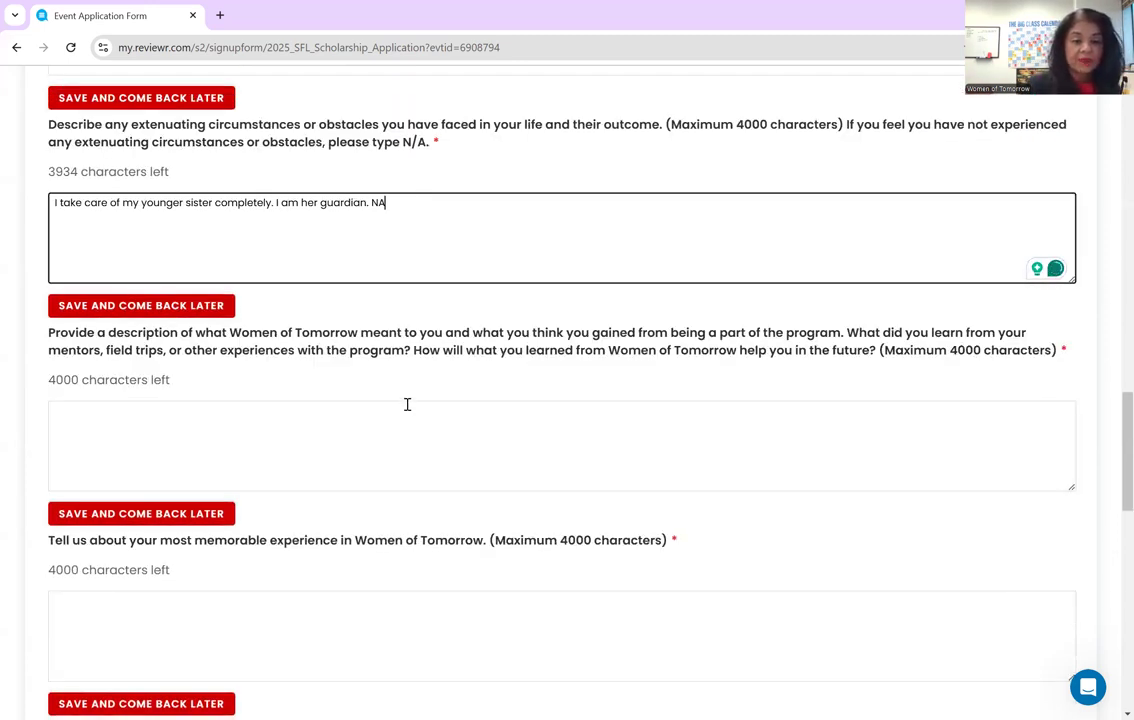
- Fill the Women of Tomorrow description and most memorable experience answers with placeholder letters
{"action": "left_click", "coordinate": [402, 415]}
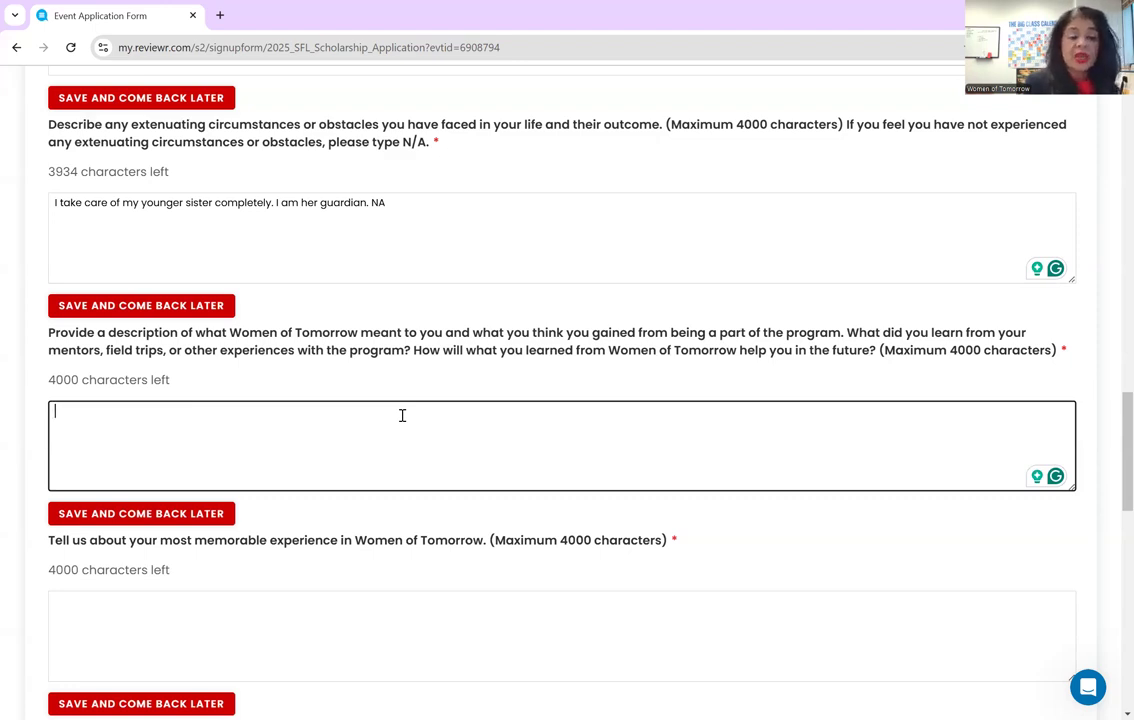
{"action": "type", "text": "hfhfhfjgjgjkdfgk;fgkl"}
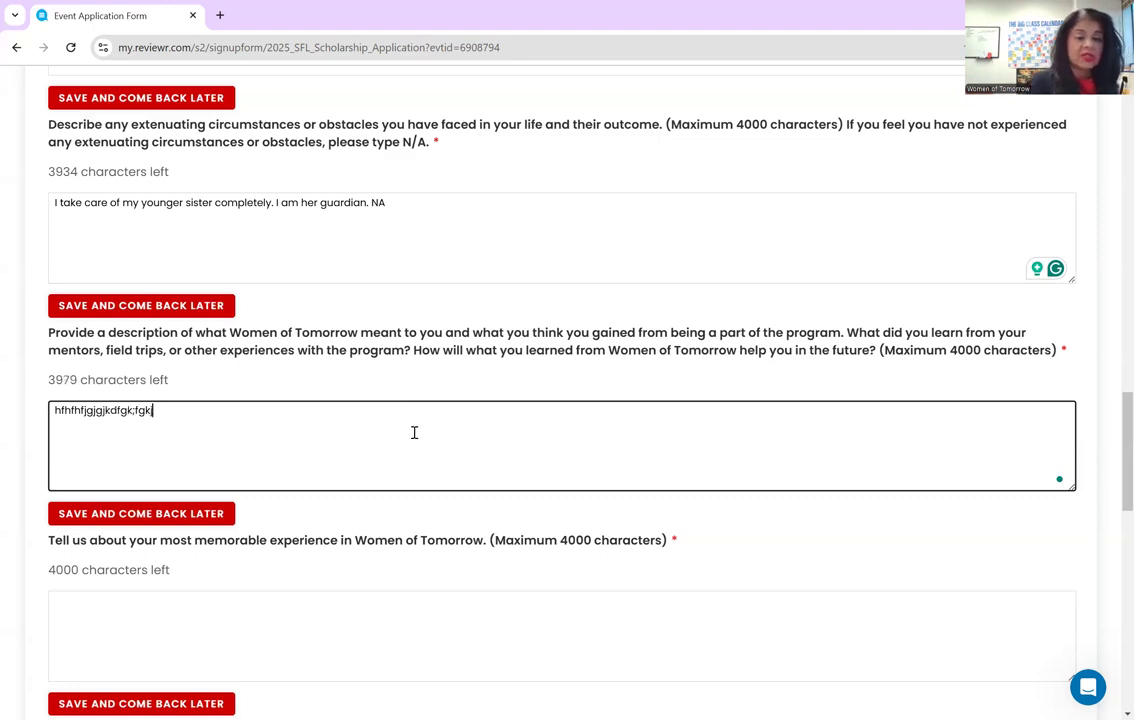
{"action": "scroll", "coordinate": [413, 433], "scroll_direction": "down", "scroll_amount": 3}
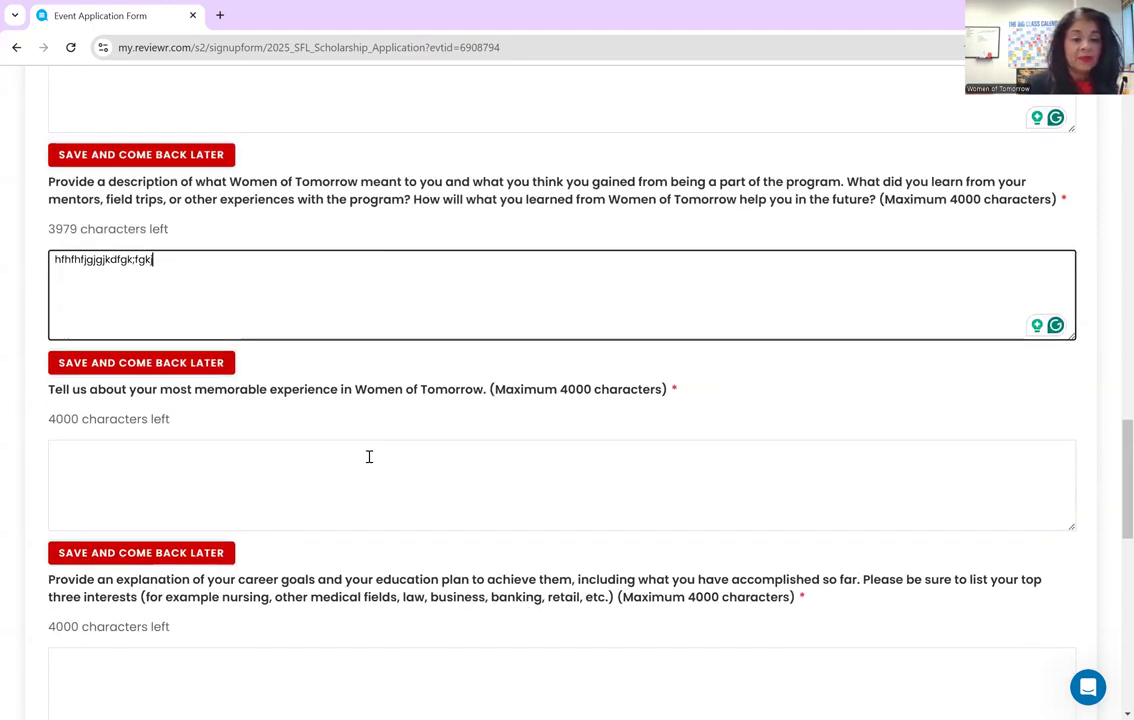
{"action": "left_click", "coordinate": [369, 456]}
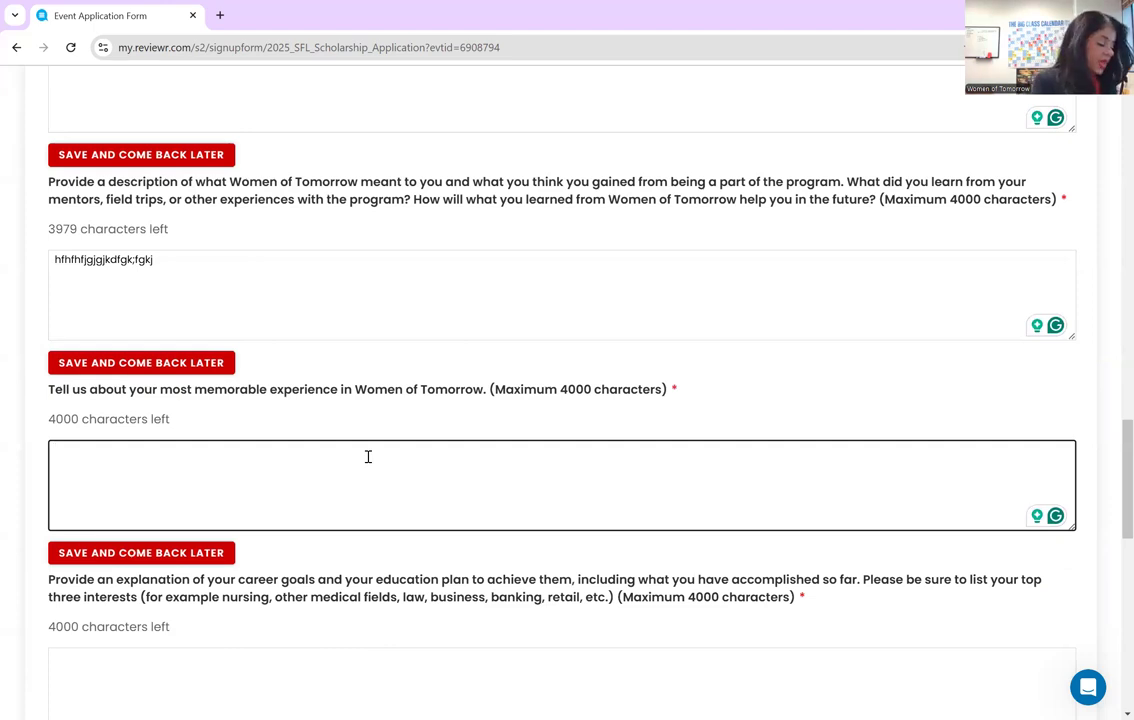
{"action": "type", "text": "jfhfhghfjfjfjfjf"}
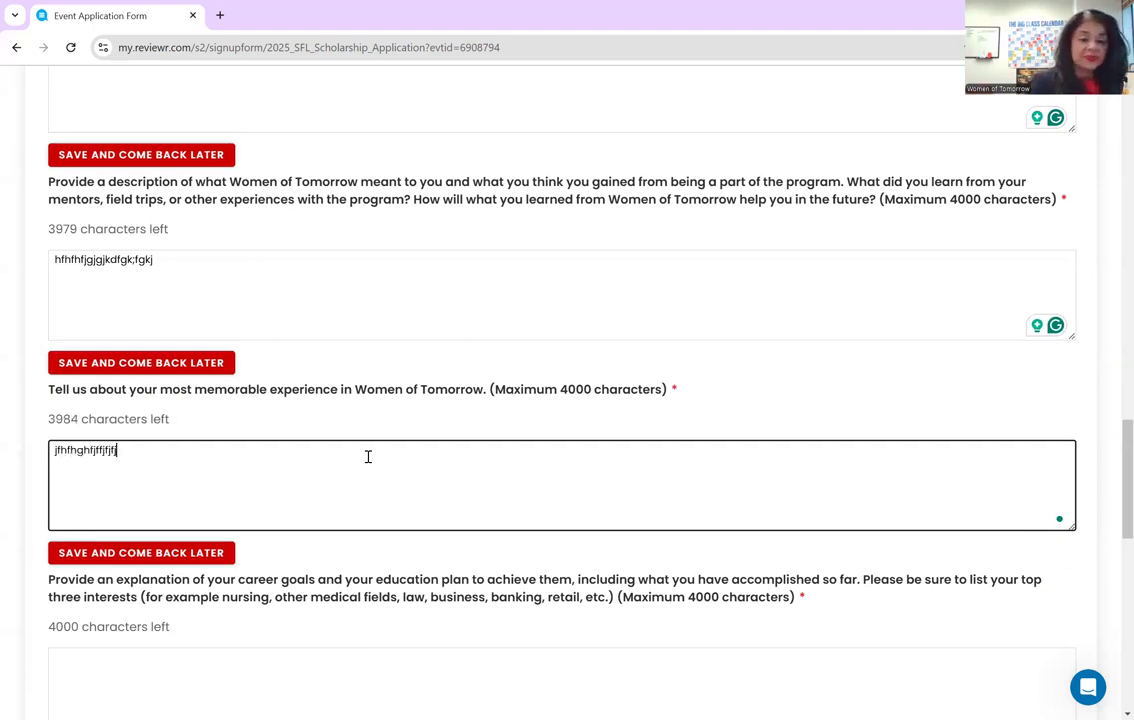
{"action": "scroll", "coordinate": [368, 456], "scroll_direction": "down", "scroll_amount": 3}
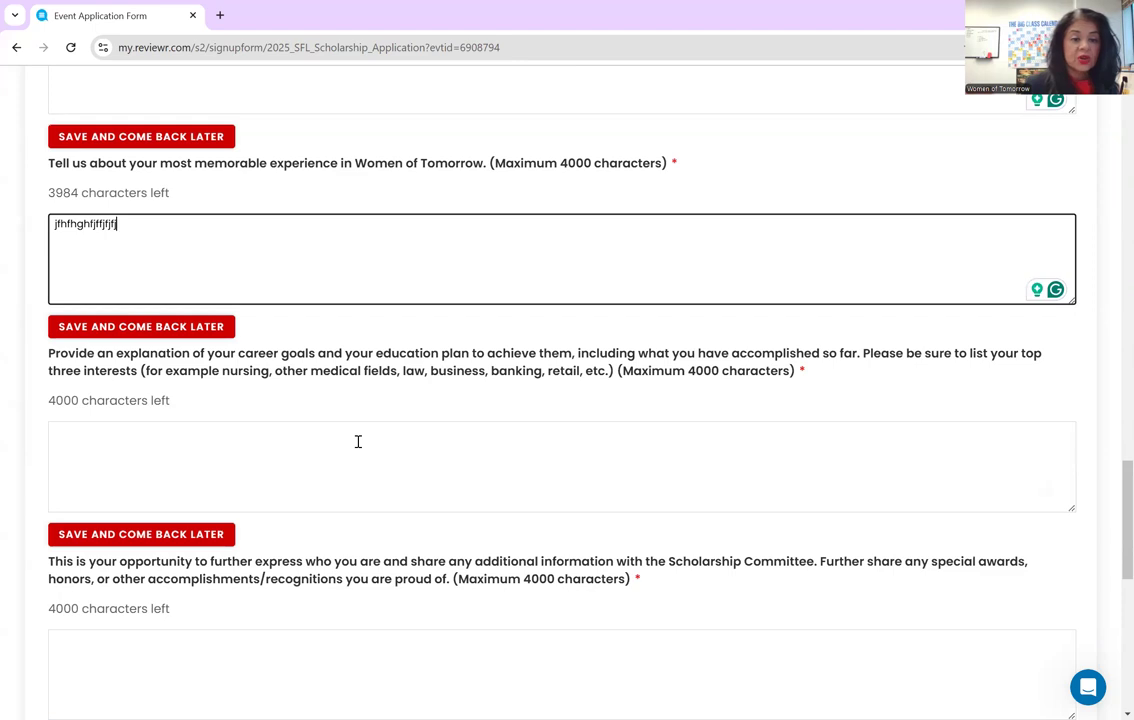
- Answer the career goals question with a BS in literature, then law school
{"action": "left_click", "coordinate": [358, 441]}
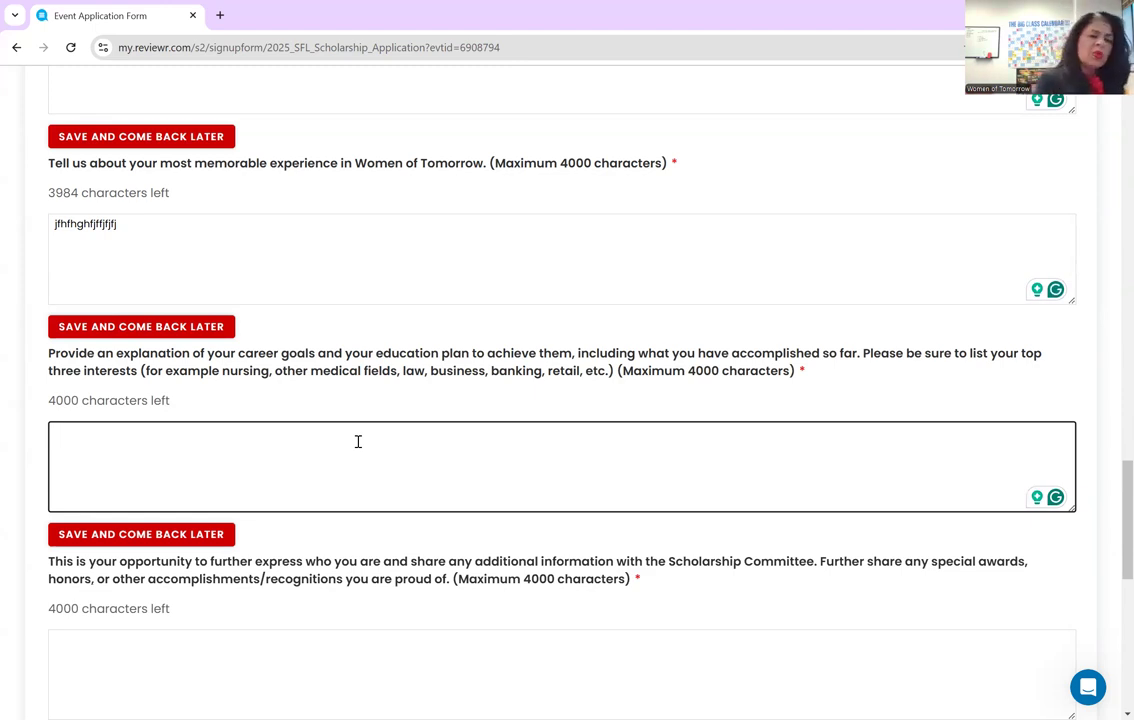
{"action": "type", "text": "BS "}
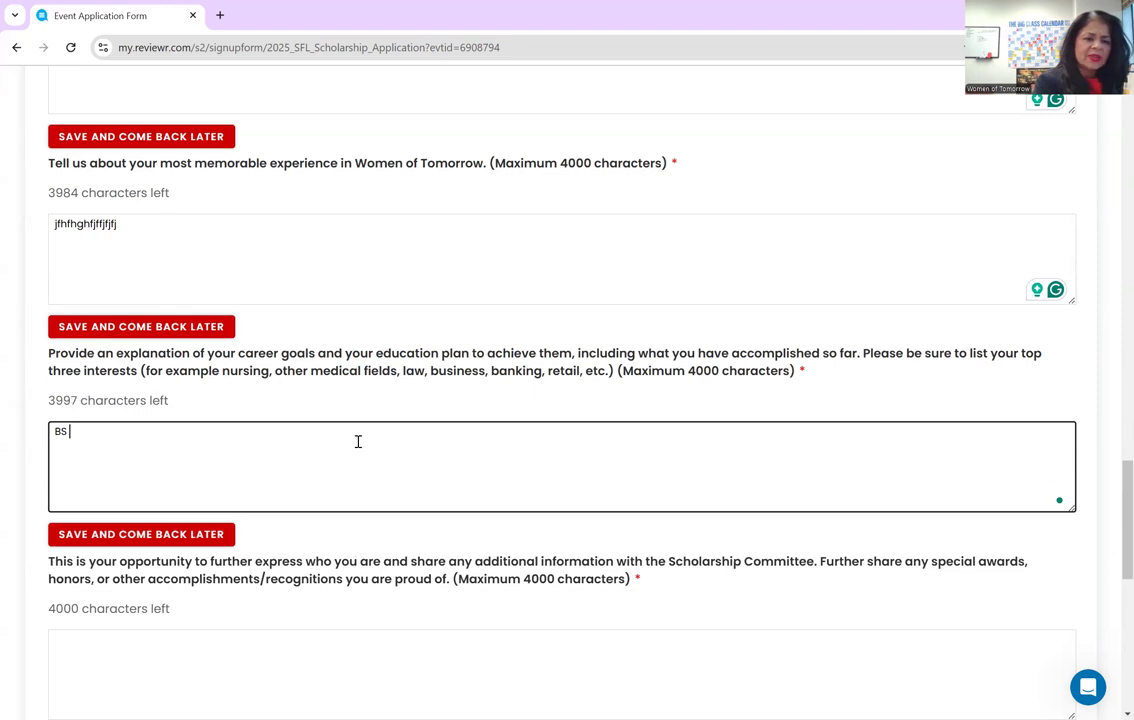
{"action": "type", "text": "literuatre an"}
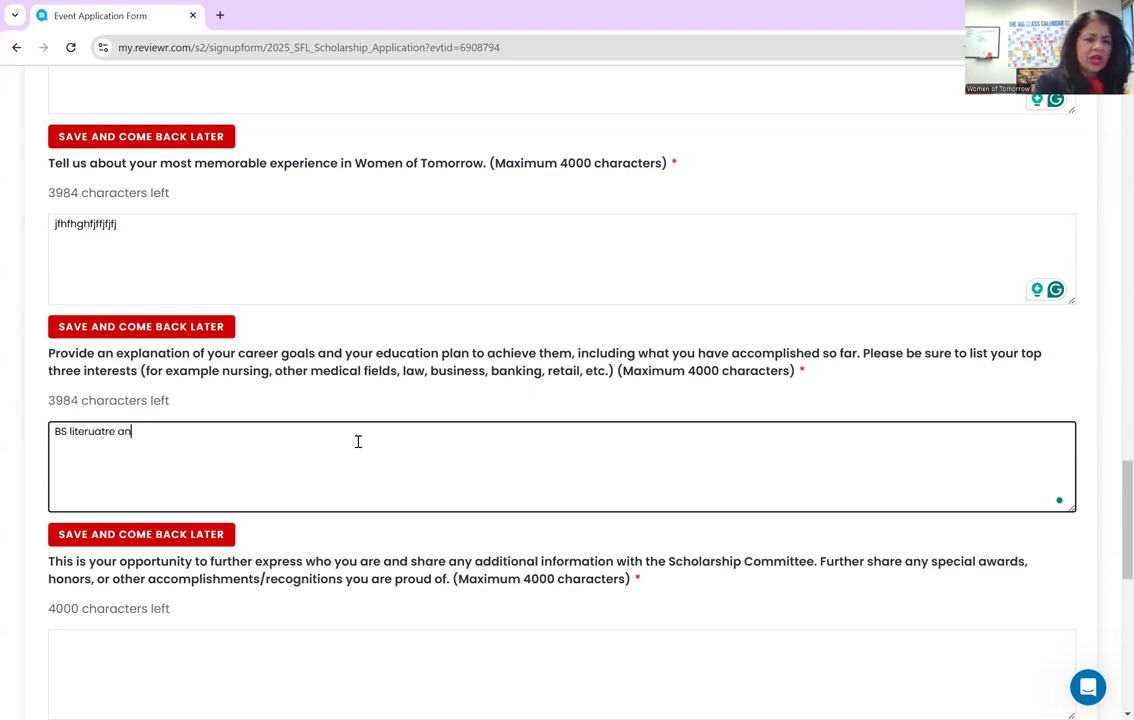
{"action": "type", "text": "df then go to law s"}
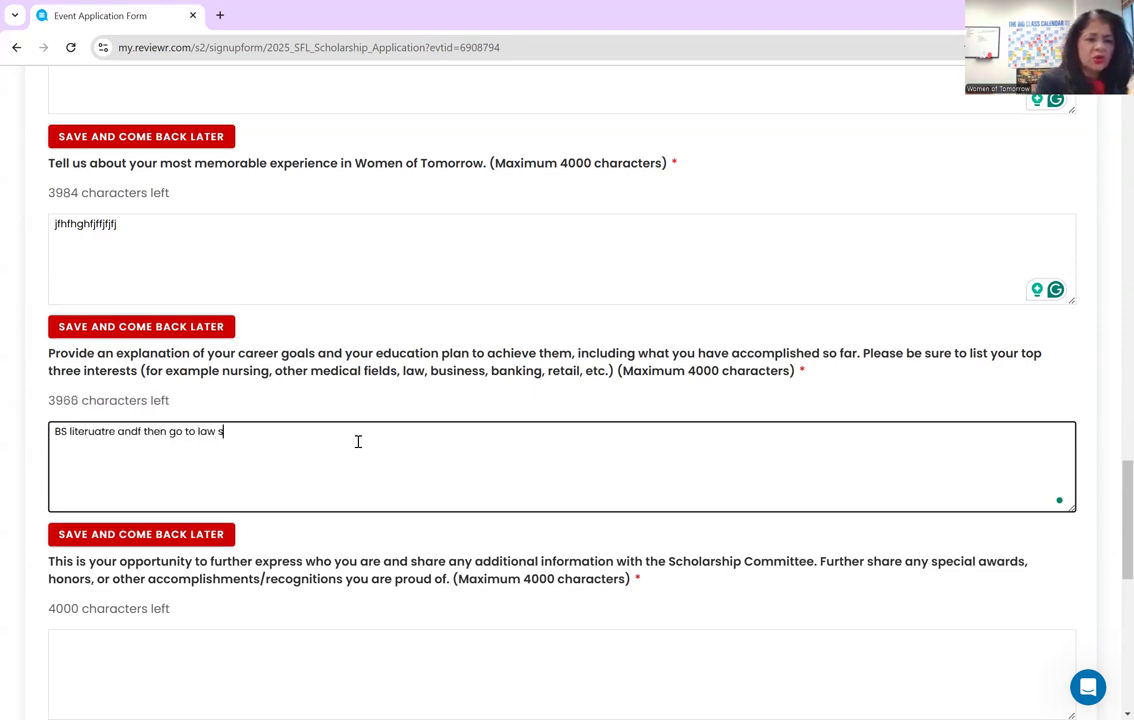
{"action": "type", "text": "chool jfjfjfjfjf"}
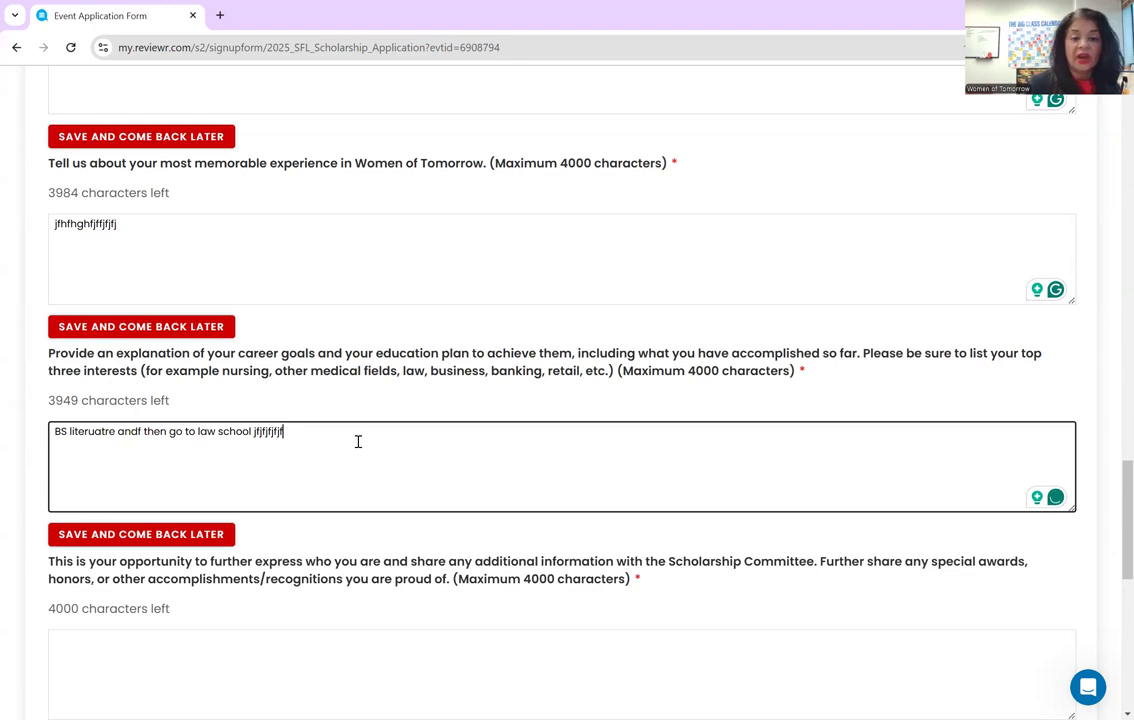
{"action": "scroll", "coordinate": [358, 441], "scroll_direction": "down", "scroll_amount": 2}
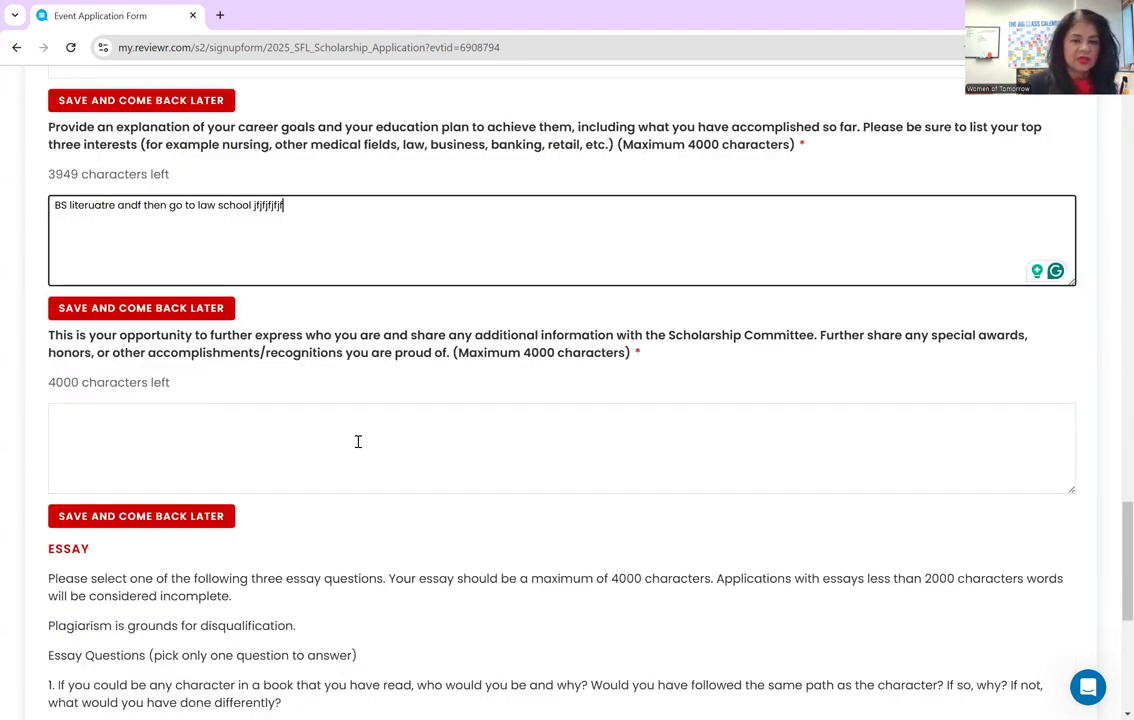
- Enter 'I just became a lifeguard.' as the additional-information answer
{"action": "left_click", "coordinate": [366, 414]}
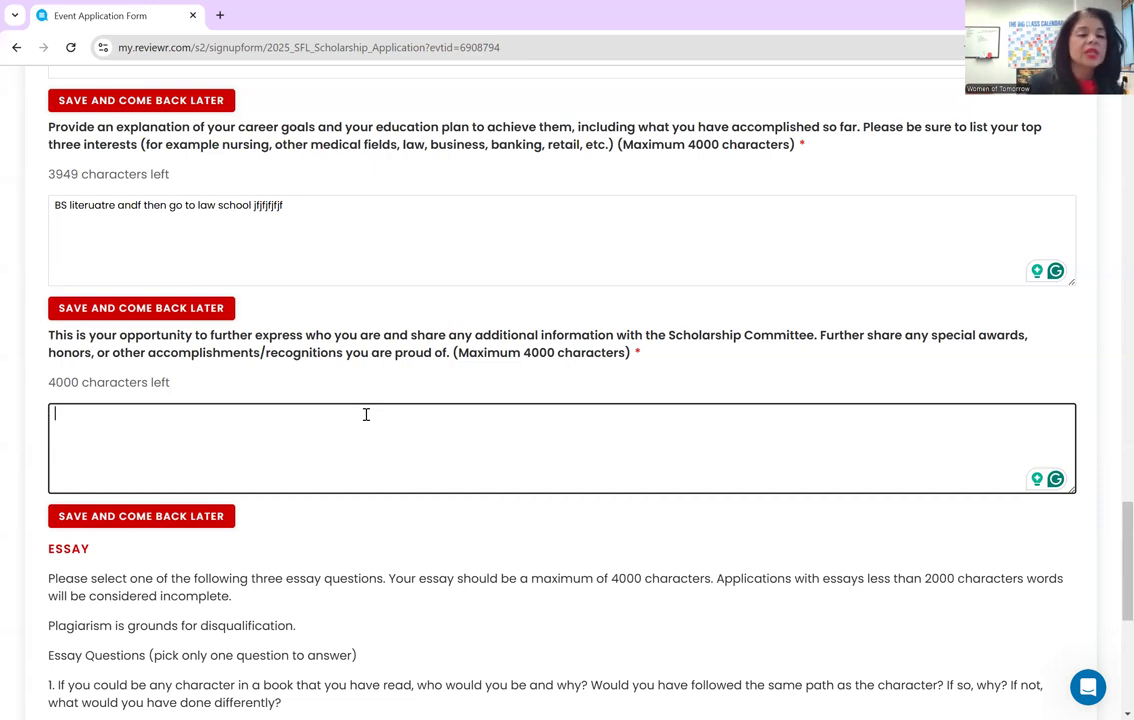
{"action": "type", "text": "I just becam"}
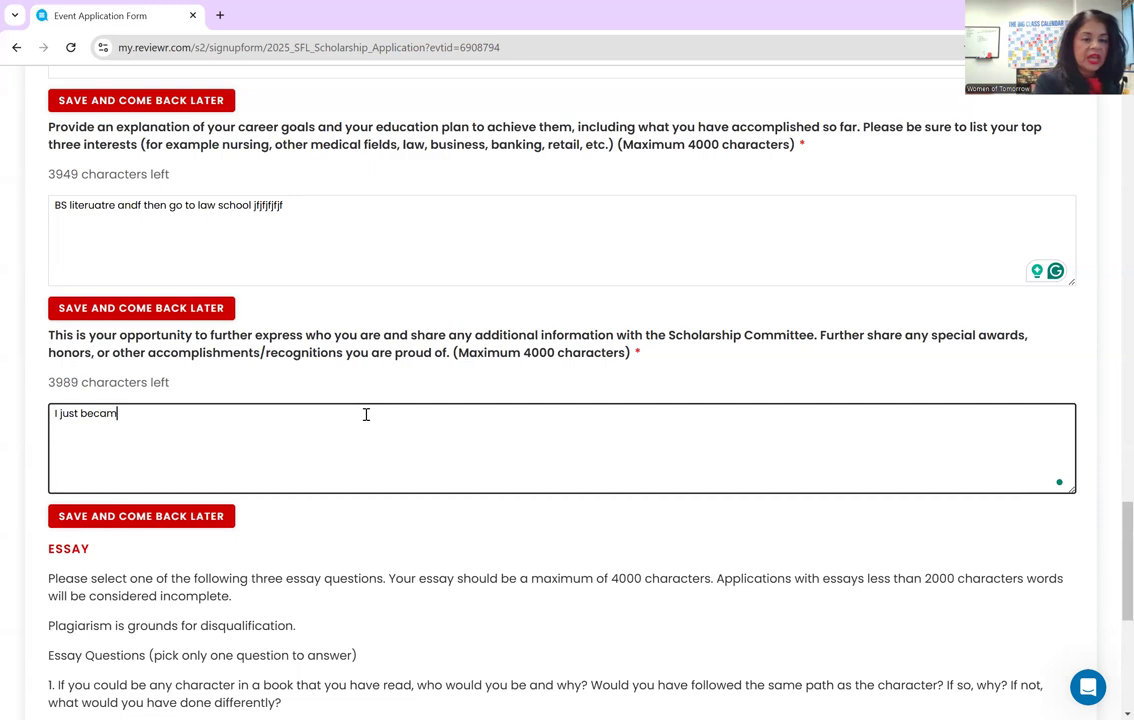
{"action": "type", "text": "e a lifeguard"}
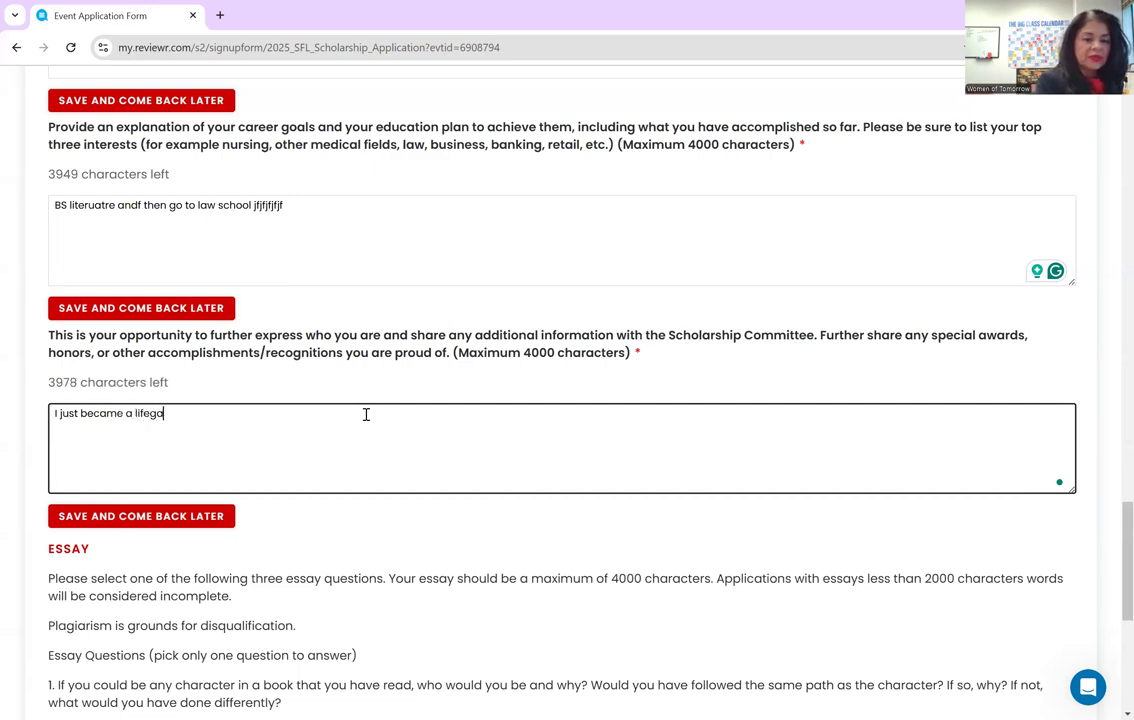
{"action": "type", "text": "."}
{"action": "key", "text": "Return"}
{"action": "scroll", "coordinate": [366, 414], "scroll_direction": "down", "scroll_amount": 3}
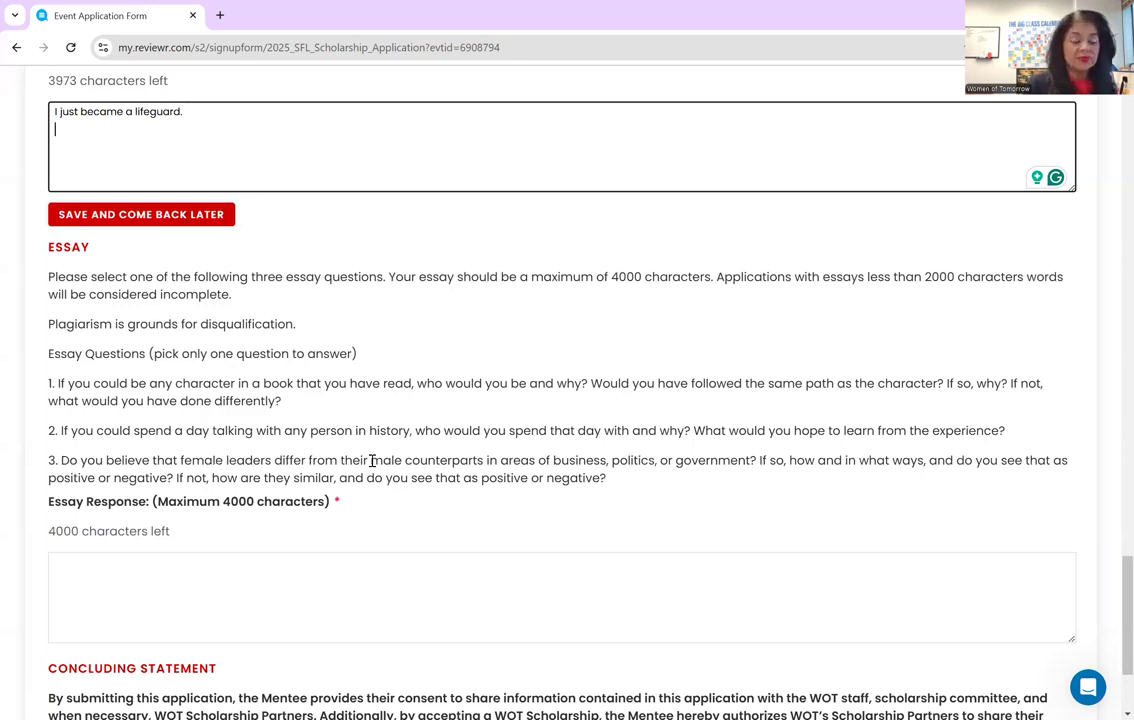
{"action": "scroll", "coordinate": [371, 463], "scroll_direction": "down", "scroll_amount": 1}
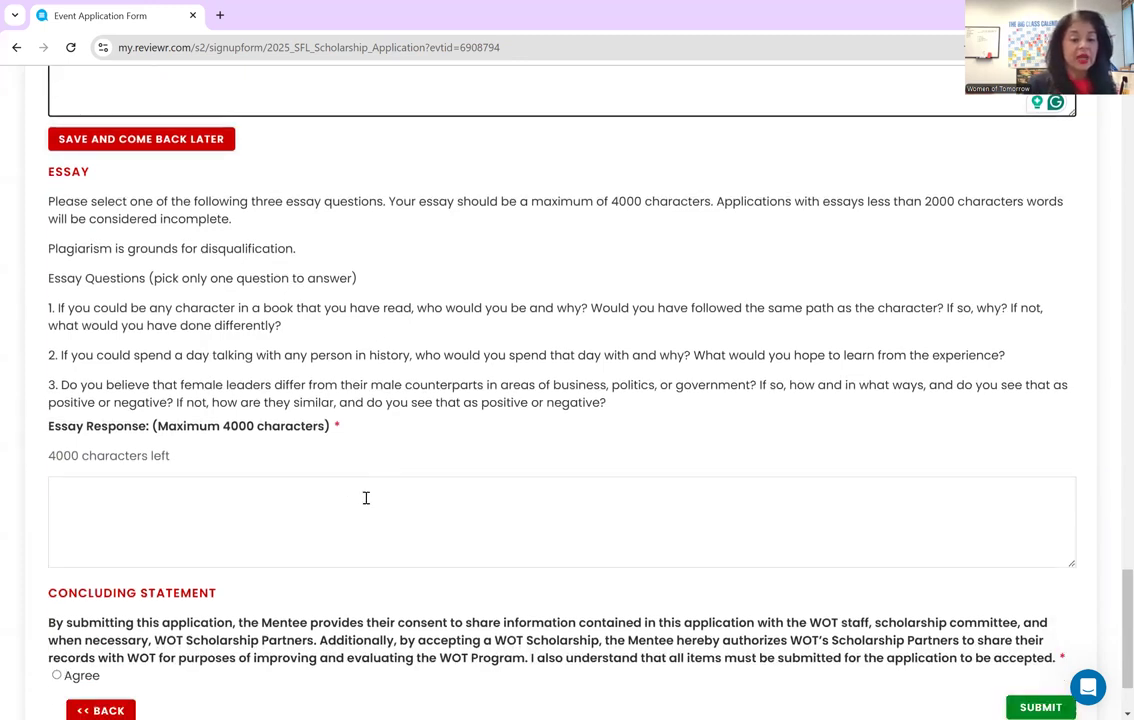
- Enter 'fjfjfjfjfjfj' as the Essay Response, then review the answers down to the form's end
{"action": "left_click", "coordinate": [357, 491]}
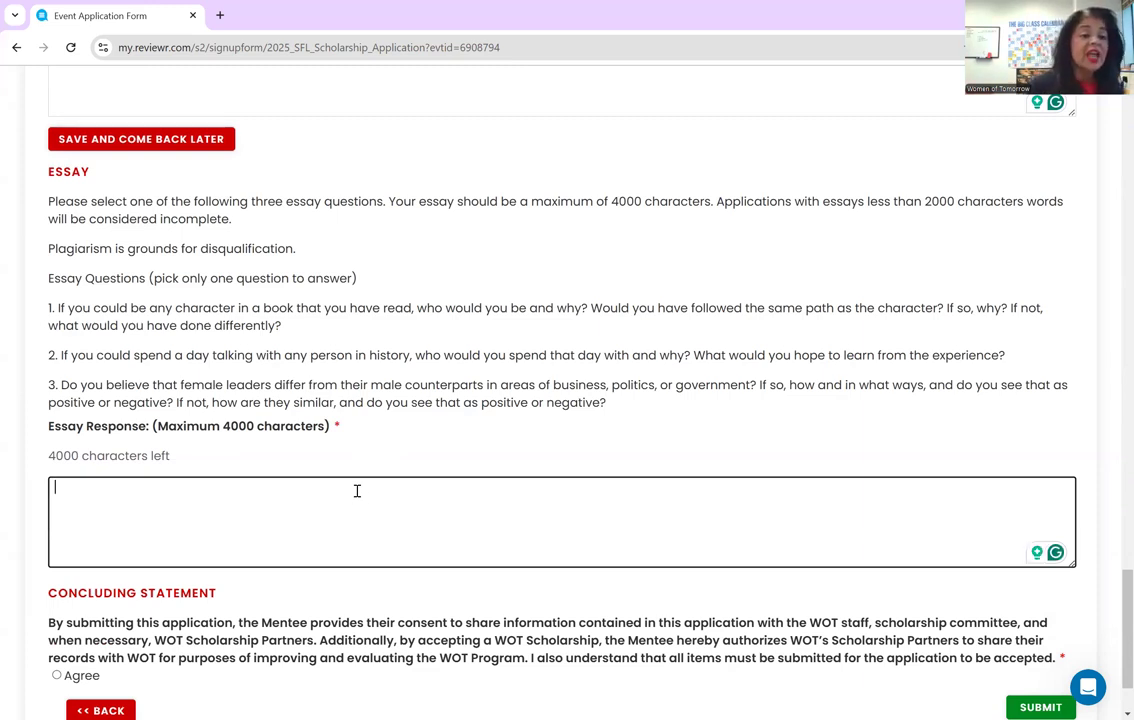
{"action": "type", "text": "fjfjfjfjfjfj"}
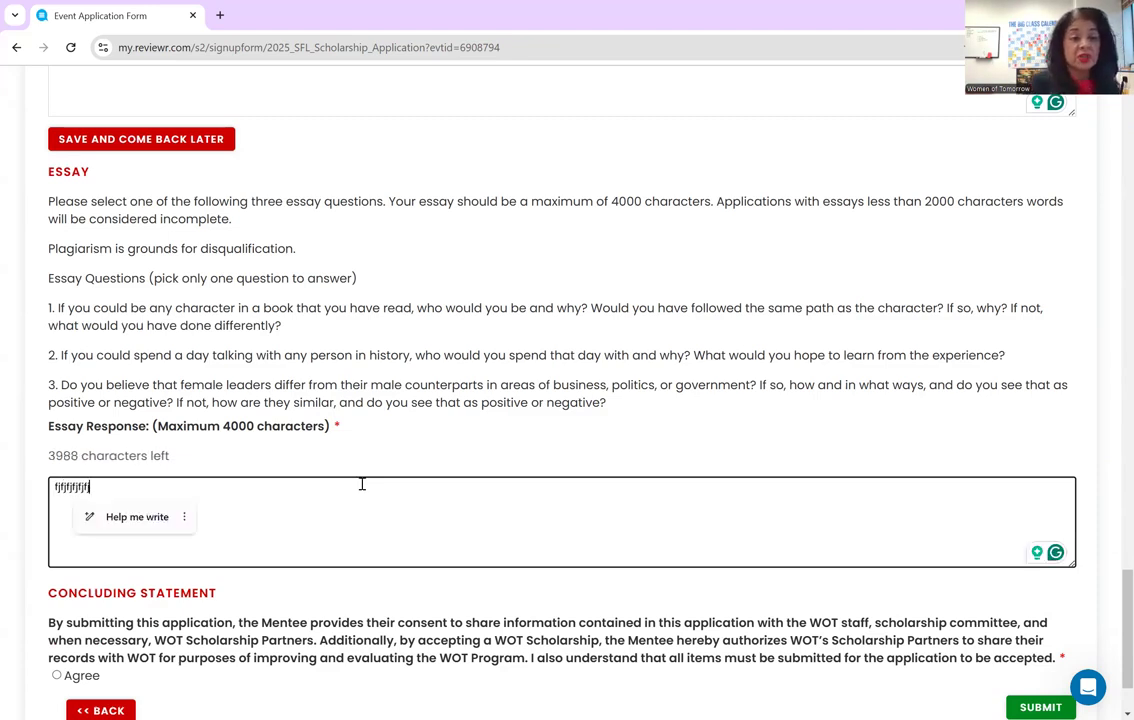
{"action": "scroll", "coordinate": [362, 481], "scroll_direction": "down", "scroll_amount": 1}
{"action": "scroll", "coordinate": [363, 483], "scroll_direction": "up", "scroll_amount": 2}
{"action": "scroll", "coordinate": [362, 482], "scroll_direction": "up", "scroll_amount": 12}
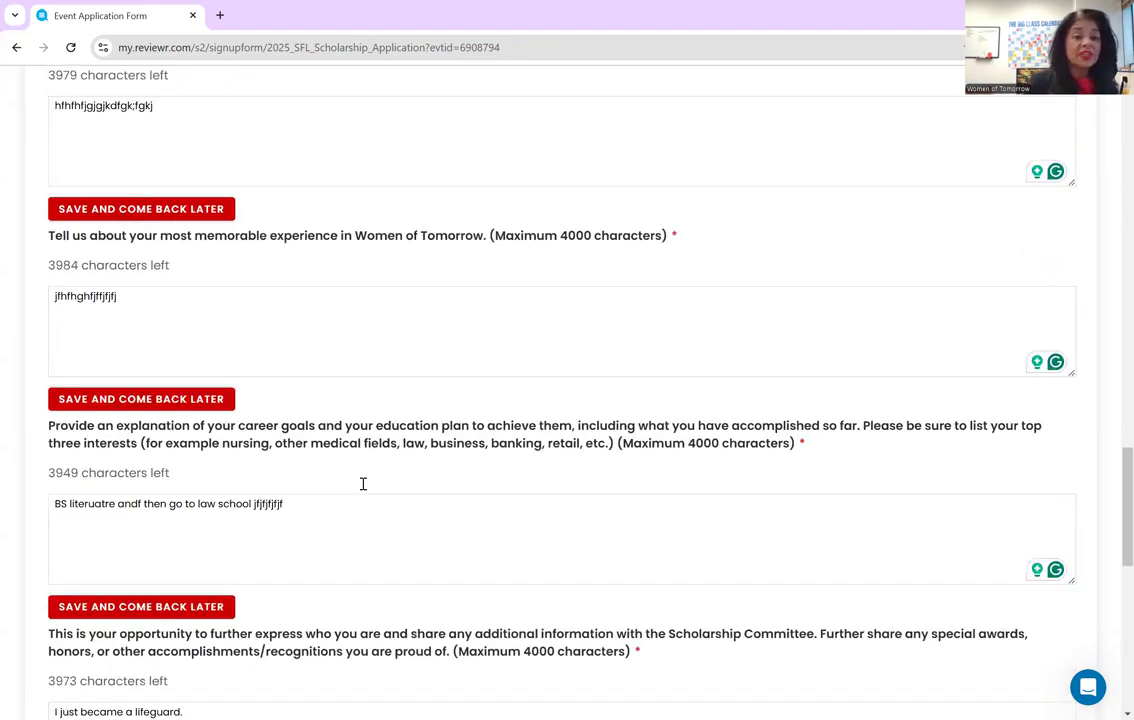
{"action": "scroll", "coordinate": [363, 487], "scroll_direction": "down", "scroll_amount": 3}
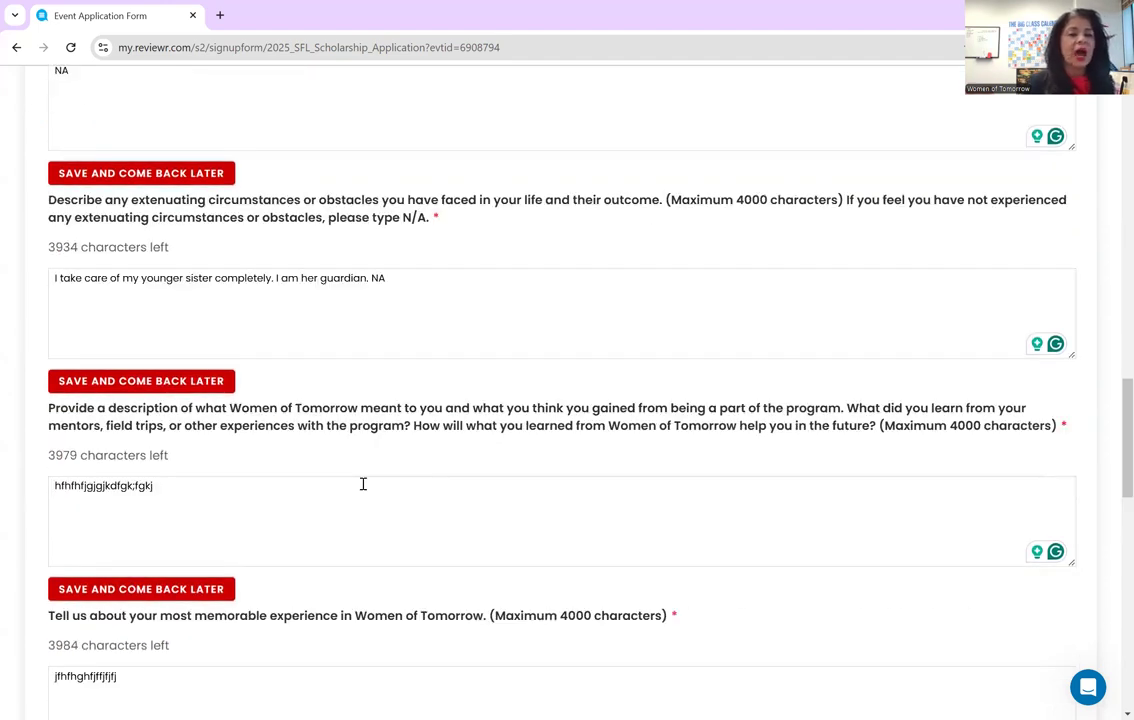
{"action": "scroll", "coordinate": [363, 484], "scroll_direction": "down", "scroll_amount": 3}
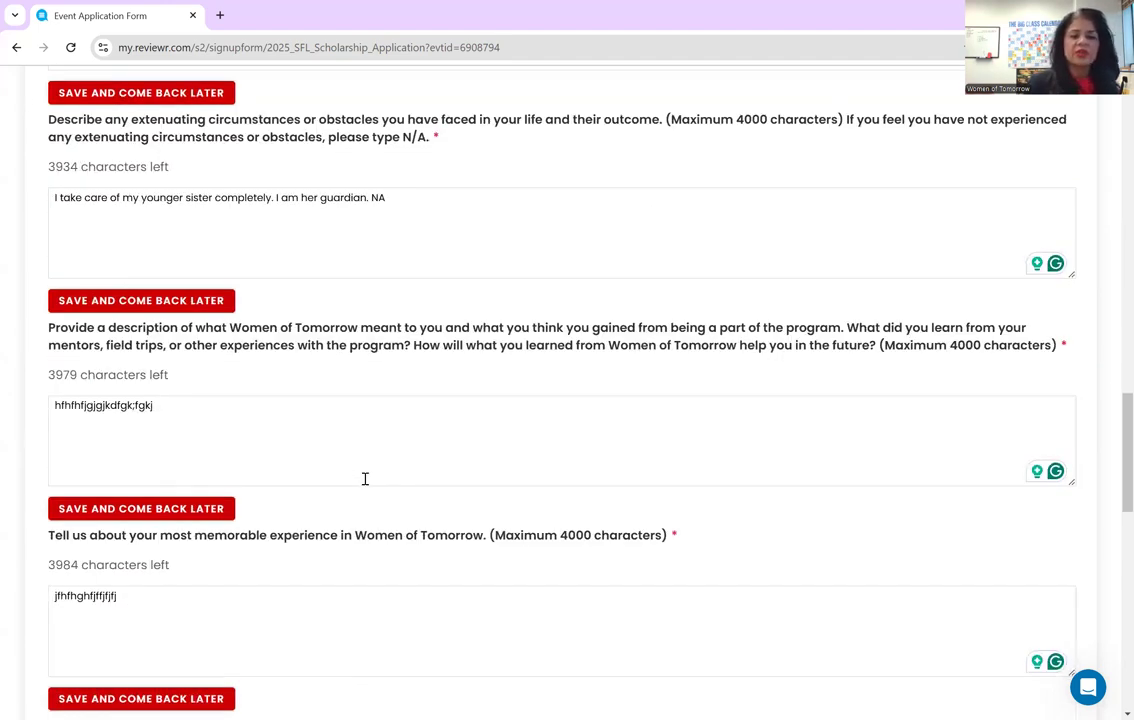
{"action": "scroll", "coordinate": [365, 479], "scroll_direction": "down", "scroll_amount": 4}
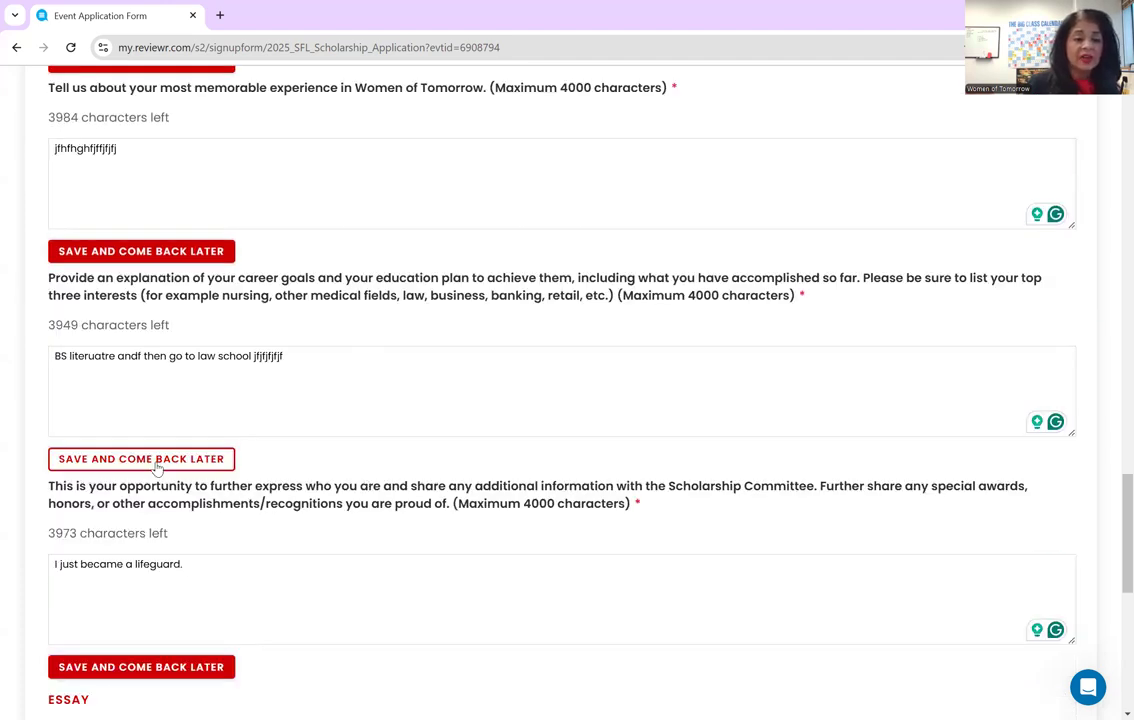
{"action": "scroll", "coordinate": [197, 450], "scroll_direction": "down", "scroll_amount": 2}
{"action": "scroll", "coordinate": [306, 476], "scroll_direction": "down", "scroll_amount": 4}
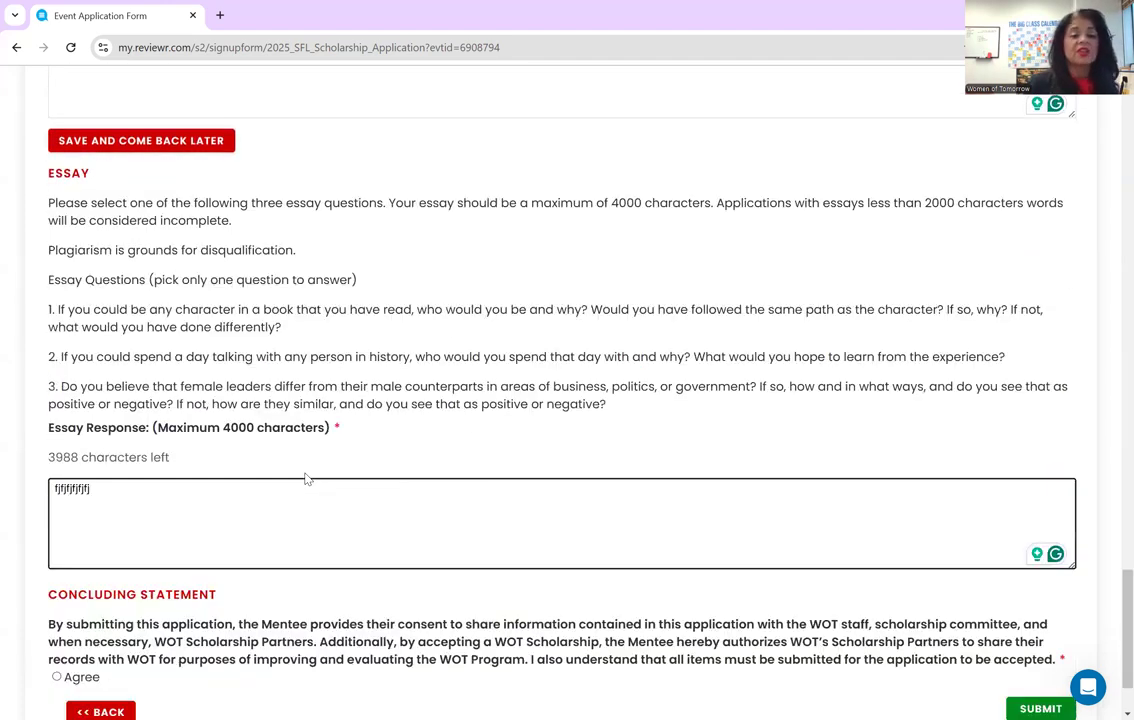
{"action": "scroll", "coordinate": [305, 474], "scroll_direction": "down", "scroll_amount": 2}
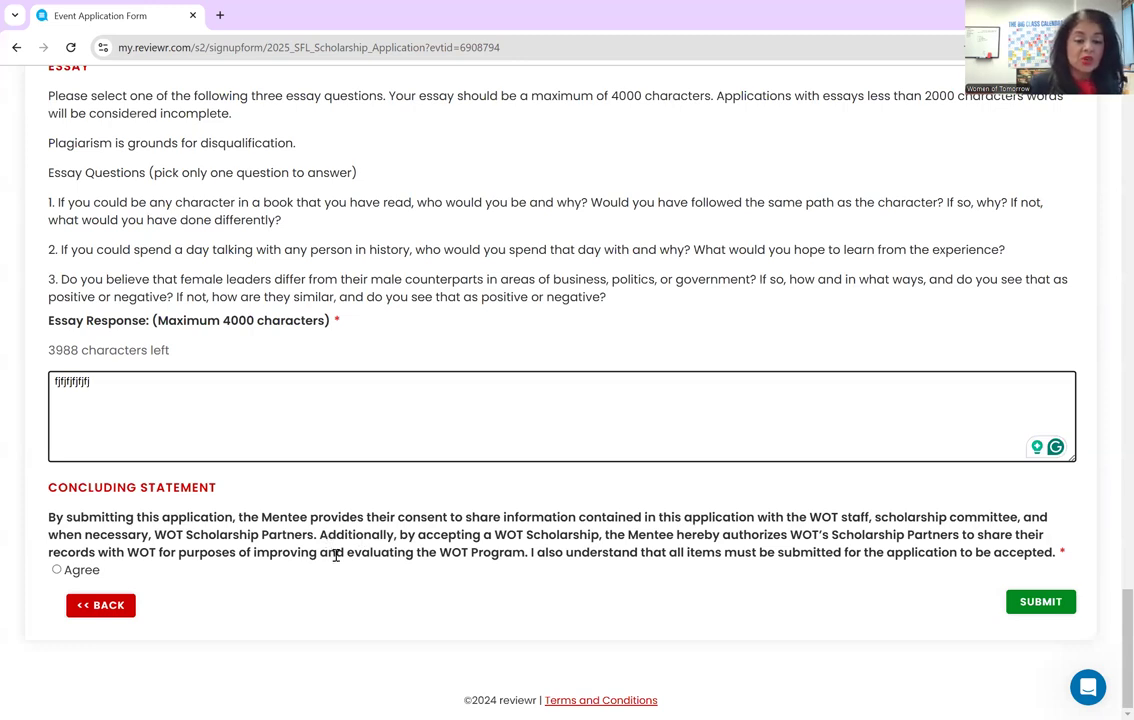
- Mark the Concluding Statement consent as Agree
{"action": "left_click", "coordinate": [57, 569]}
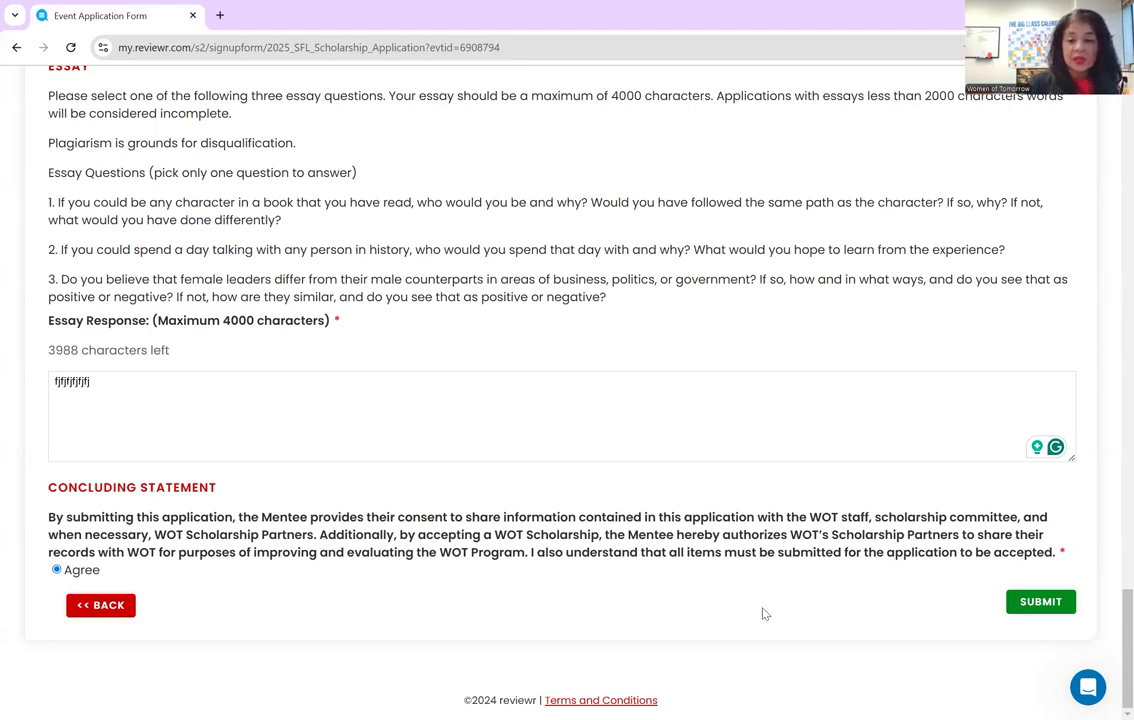
{"action": "scroll", "coordinate": [340, 350], "scroll_direction": "up", "scroll_amount": 2}
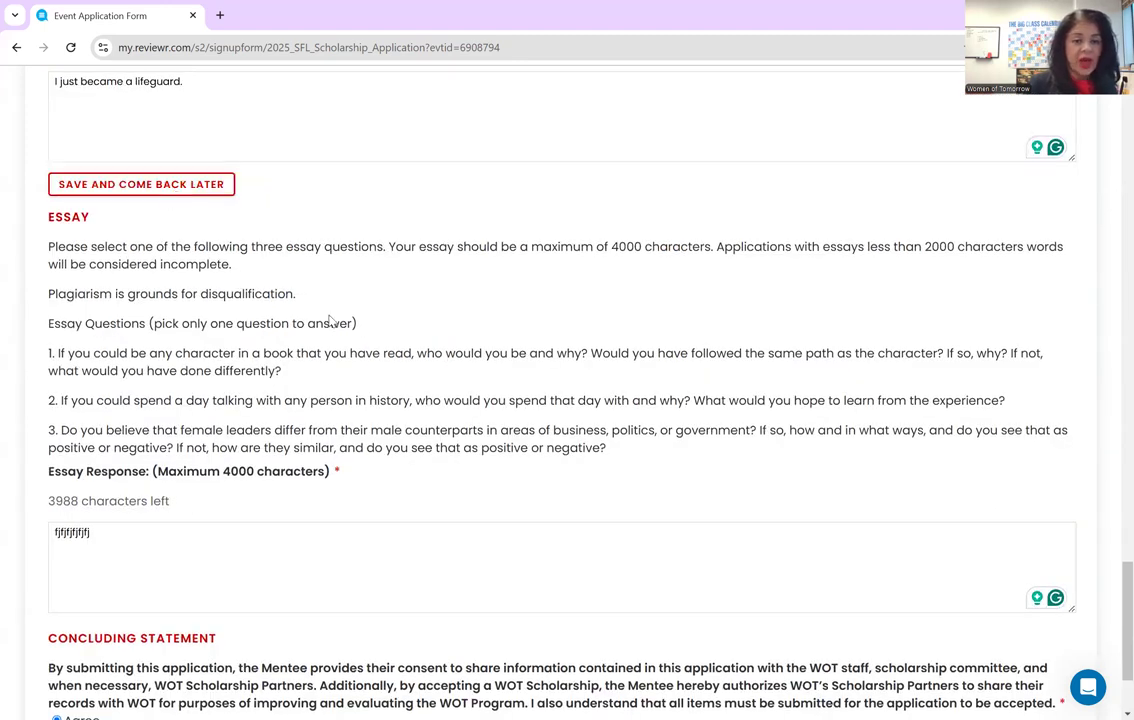
{"action": "scroll", "coordinate": [1106, 587], "scroll_direction": "down", "scroll_amount": 2}
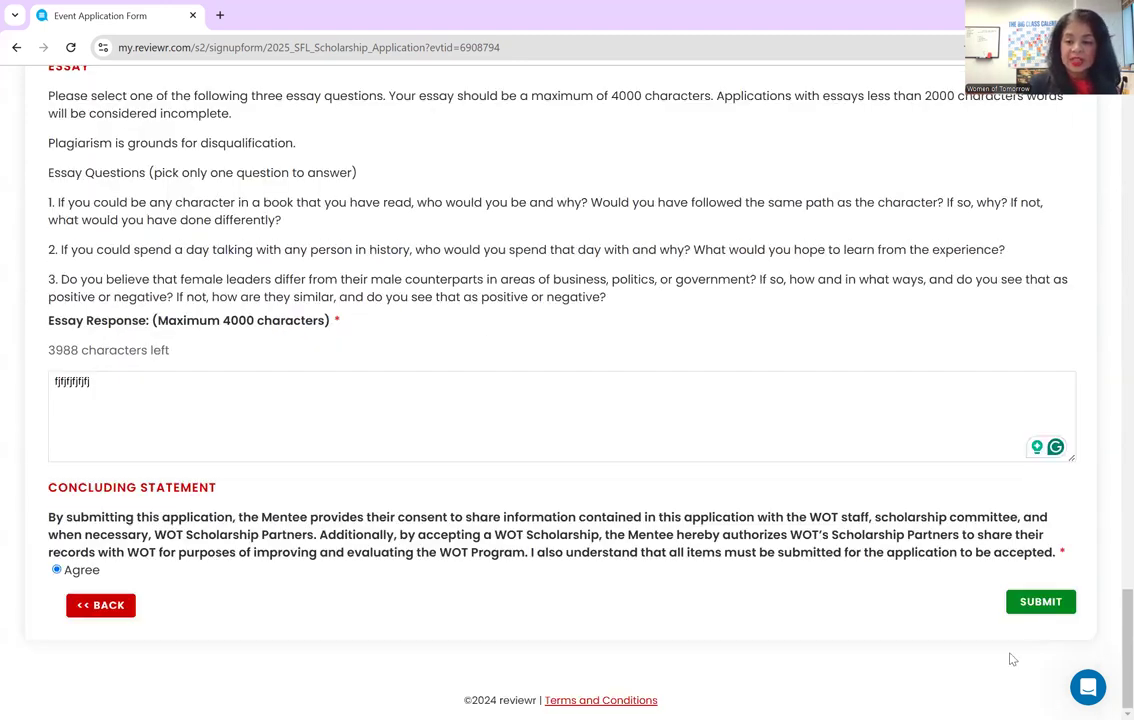